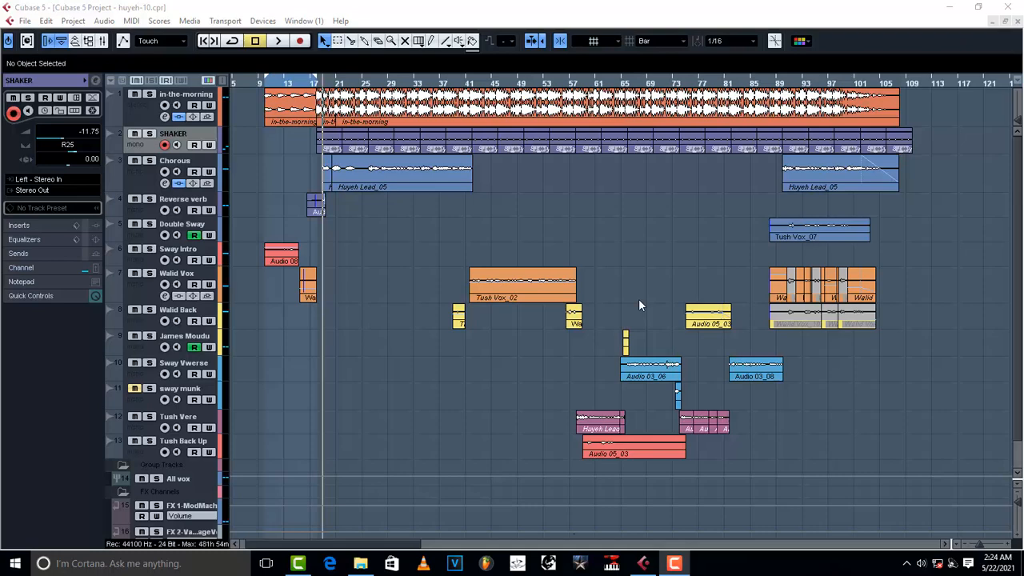
# Show the Transport panel and play the arrangement briefly
pyautogui.press('F2')
pyautogui.press('space')
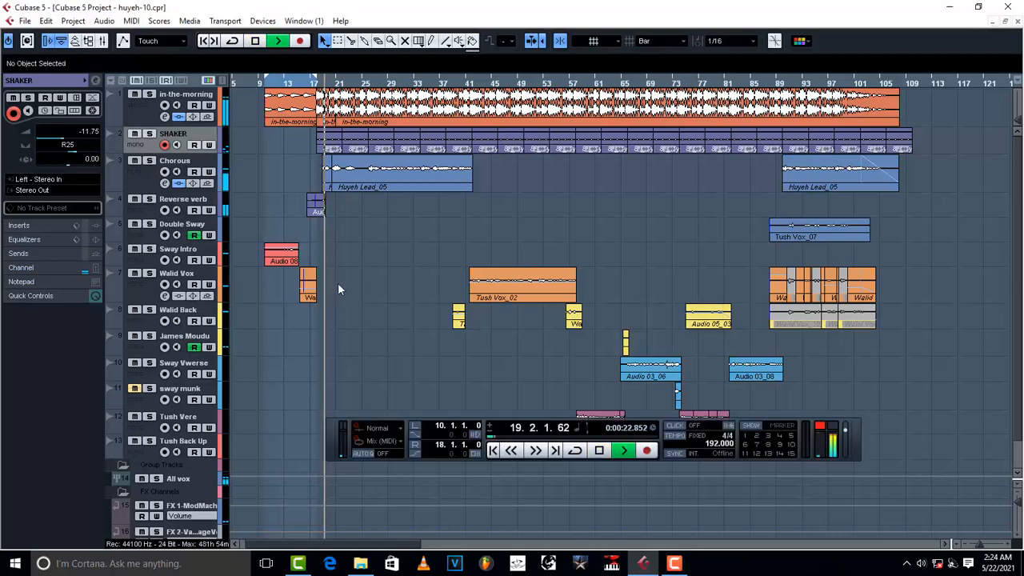
pyautogui.press('space')
# Play the song's intro from bar 16, then from bar 10
pyautogui.click(305, 83)
pyautogui.scroll(-5, 357, 227)
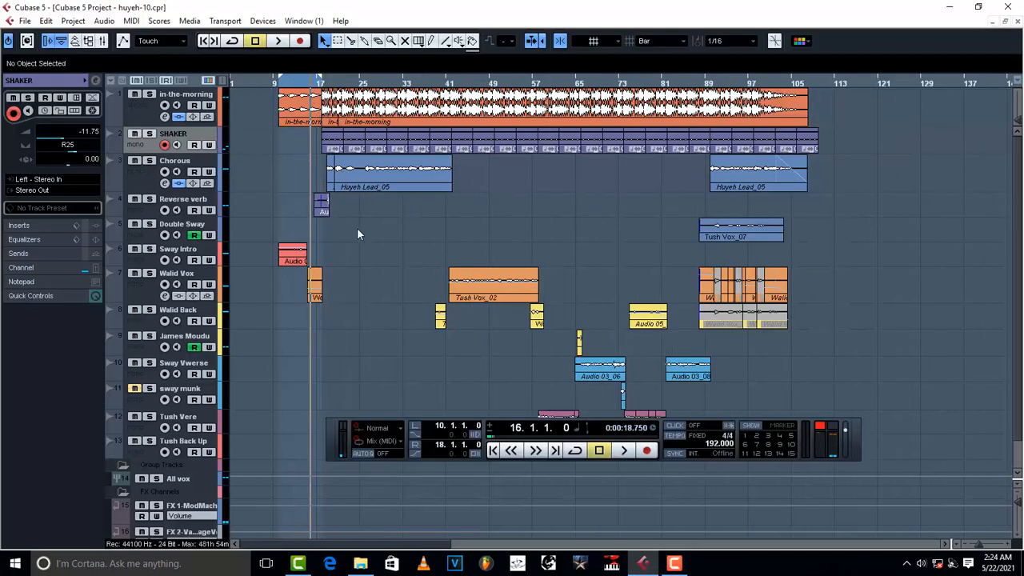
pyautogui.press('h')
pyautogui.press('h')
pyautogui.press('h')
pyautogui.press('space')
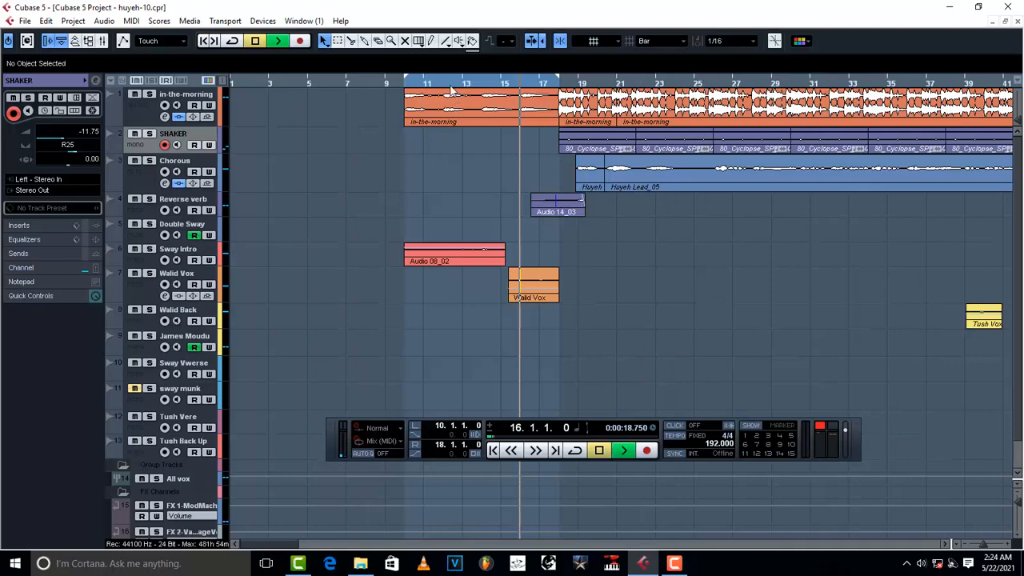
pyautogui.click(412, 83)
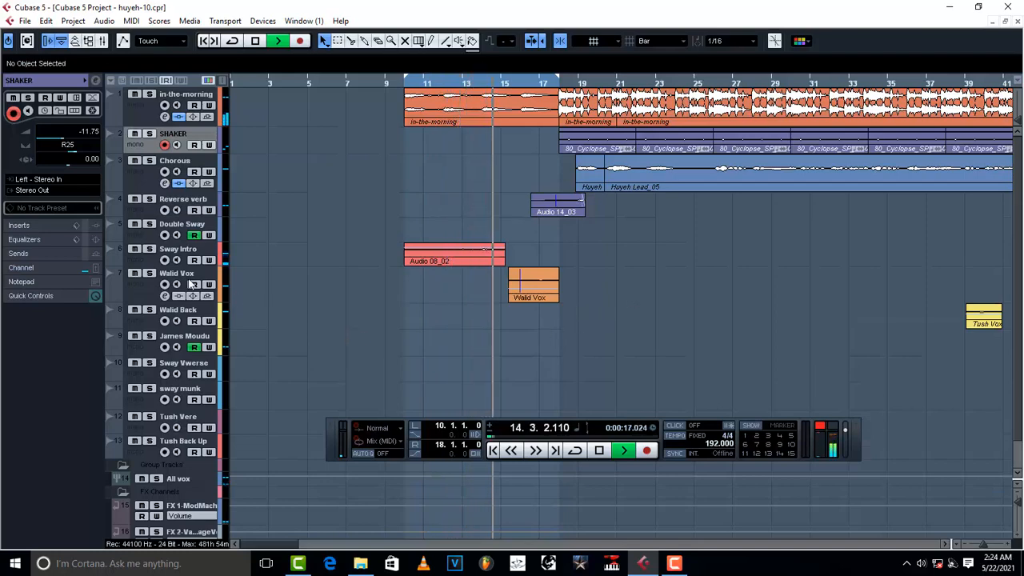
# Show the insert slots of track 6, then those of track 7, and restart playback
pyautogui.click(138, 263)
pyautogui.click(42, 229)
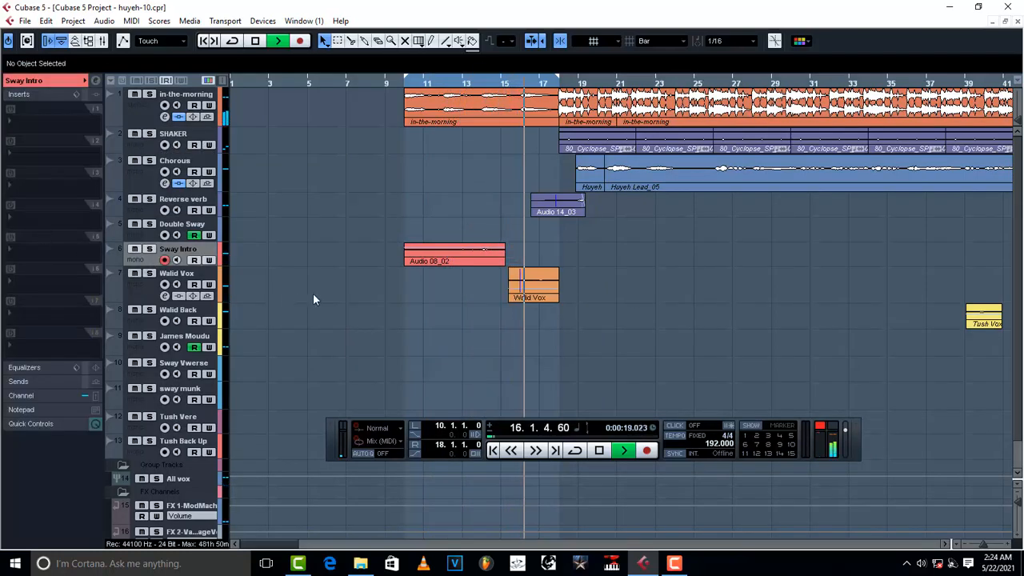
pyautogui.press('space')
pyautogui.click(140, 293)
pyautogui.press('space')
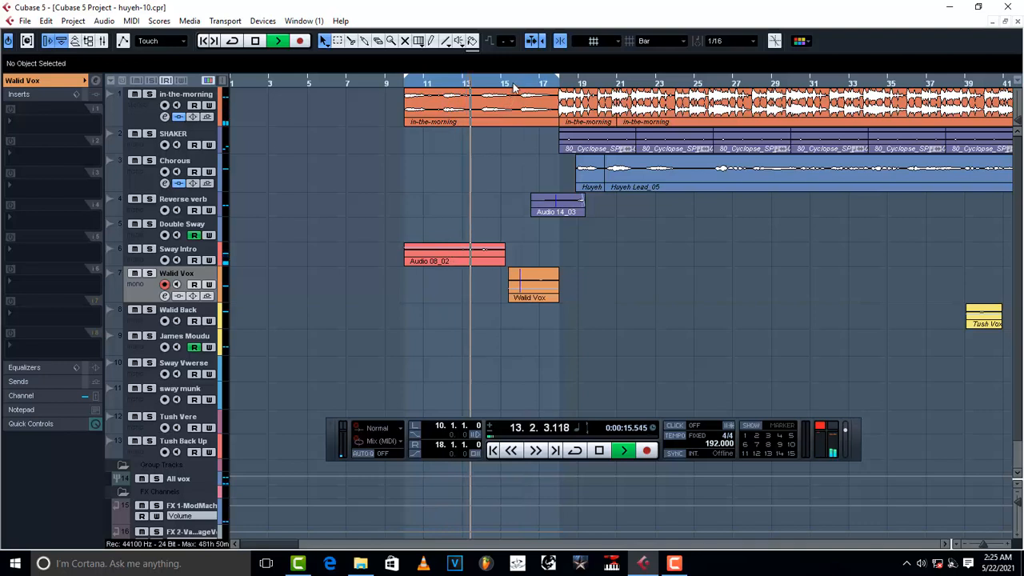
# Solo track 7 to audition its clip just before bar 18, then release the solo
pyautogui.click(149, 274)
pyautogui.press('space')
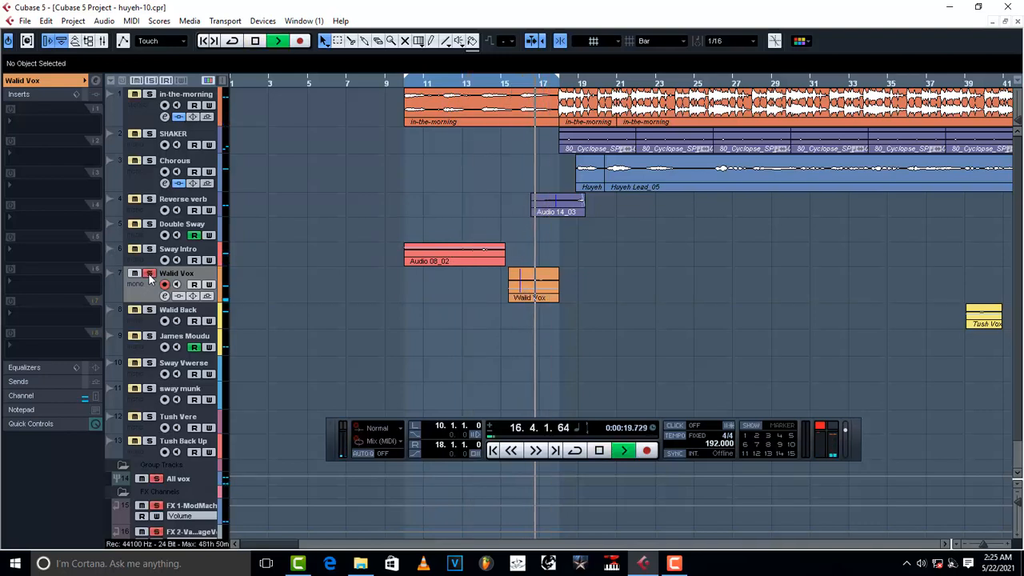
pyautogui.click(149, 273)
pyautogui.press('space')
# Trim the intro clip on track 7 to start at bar 16, move it onto track 6, and audition it with track 6 soloed
pyautogui.moveTo(513, 302); pyautogui.dragTo(536, 265)
pyautogui.press('space')
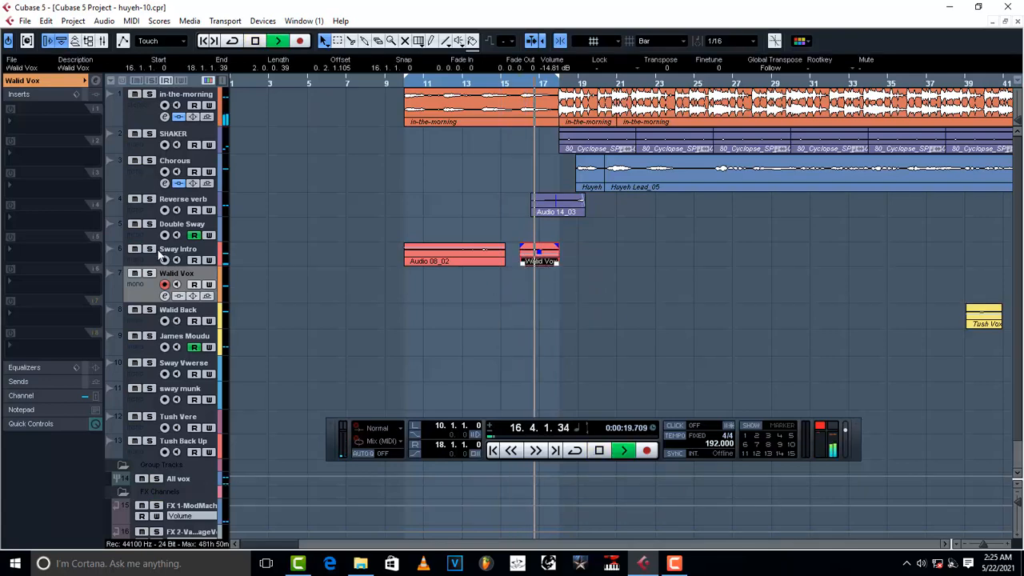
pyautogui.click(149, 249)
pyautogui.press('space')
pyautogui.press('space')
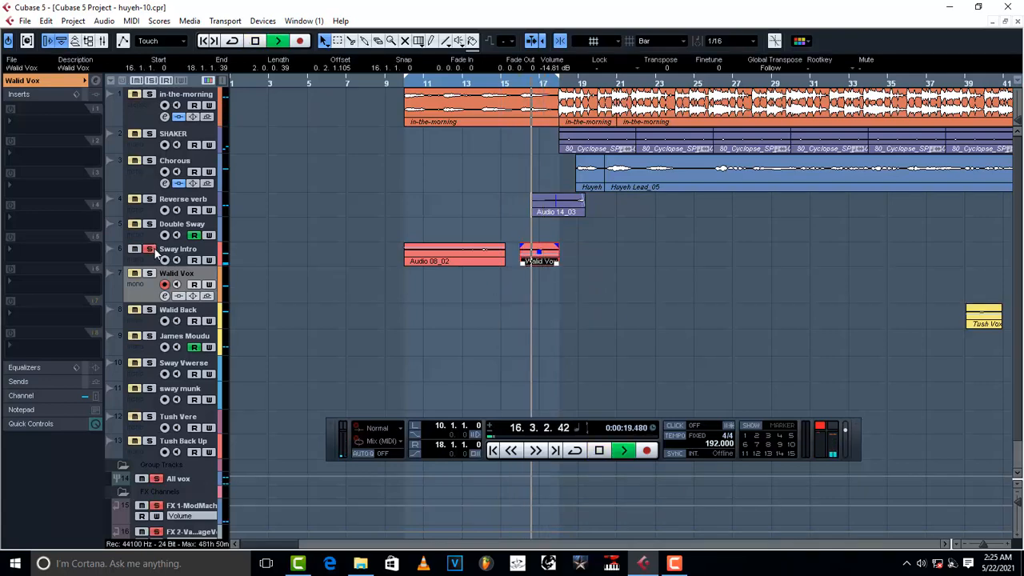
pyautogui.press('space')
pyautogui.click(149, 248)
pyautogui.press('space')
# Solo track 8 and audition its first clip from bar 39
pyautogui.press('g')
pyautogui.press('g')
pyautogui.press('g')
pyautogui.press('g')
pyautogui.press('g')
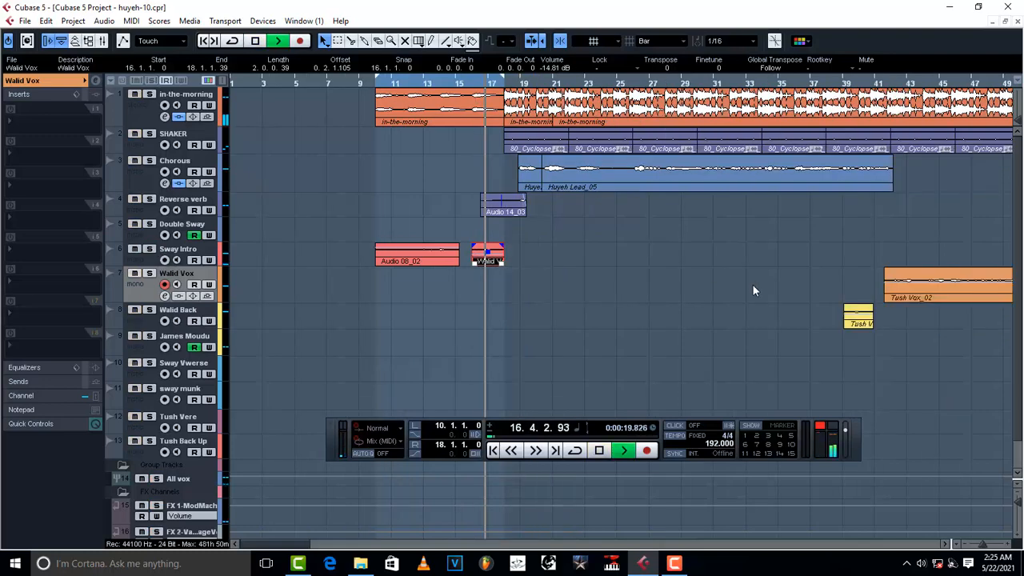
pyautogui.press('h')
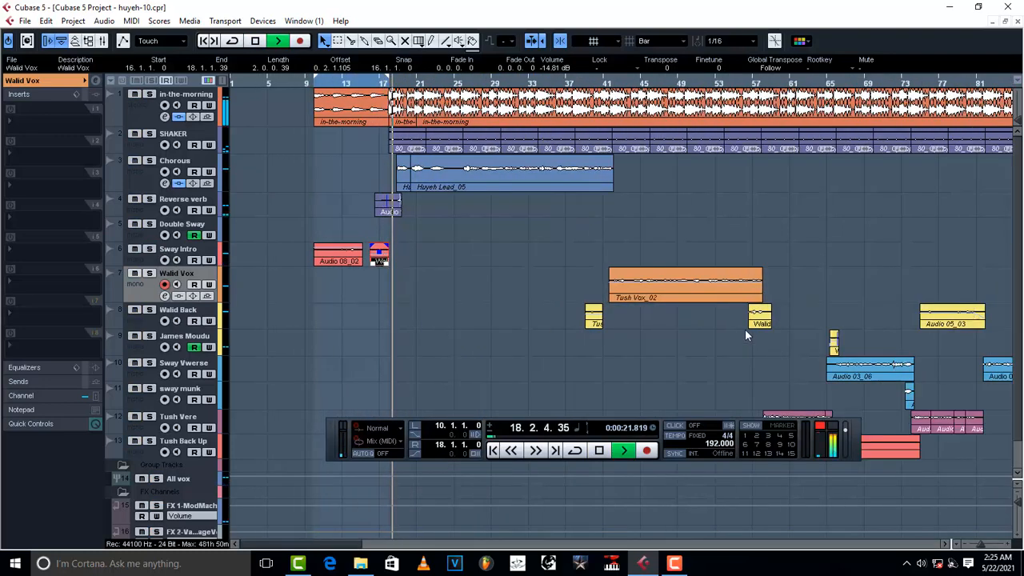
pyautogui.press('g')
pyautogui.click(525, 84)
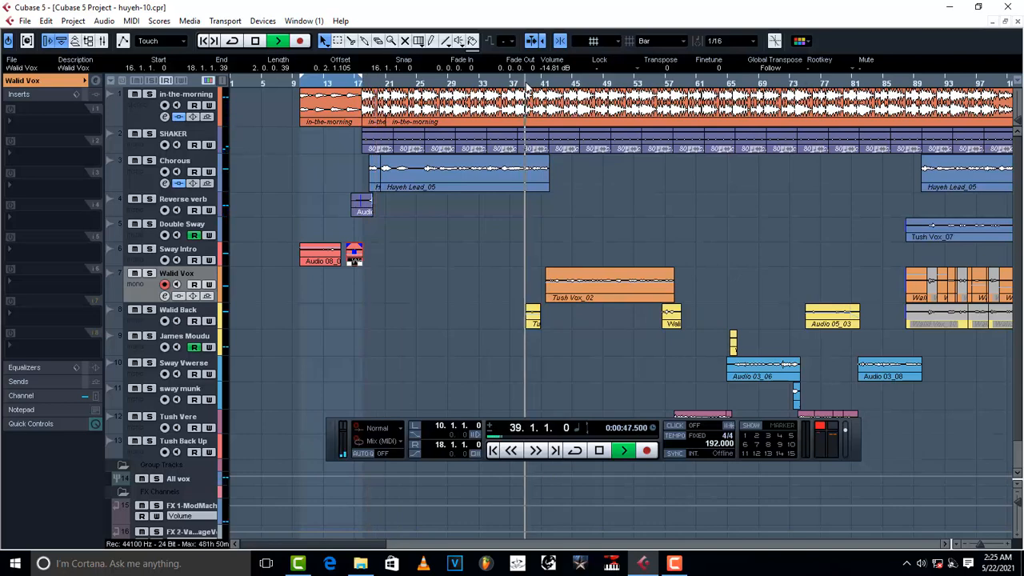
pyautogui.click(152, 312)
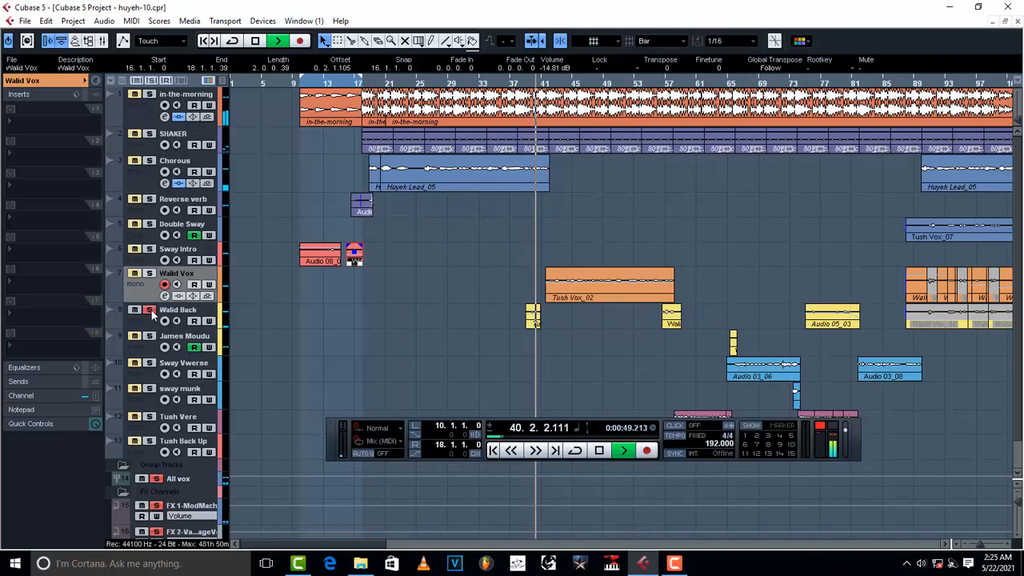
pyautogui.press('space')
pyautogui.press('space')
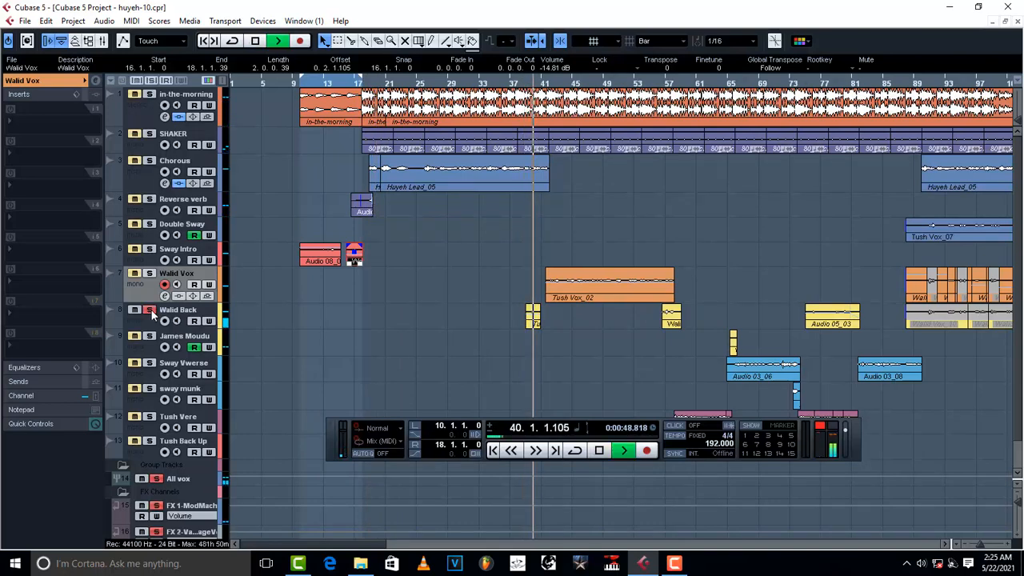
pyautogui.press('space')
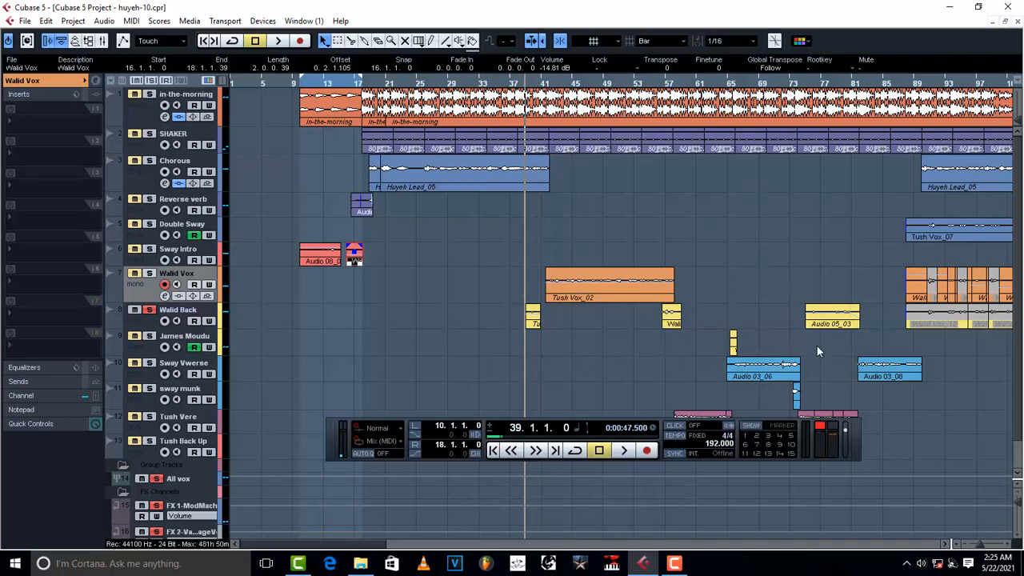
# Audition the second clip on soloed track 8, around bar 57
pyautogui.press('g')
pyautogui.press('g')
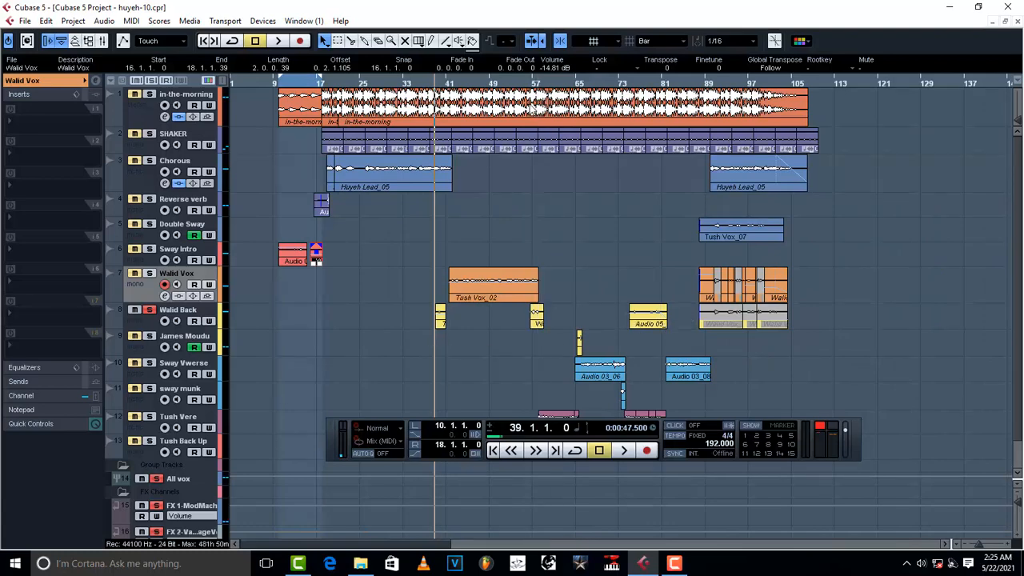
pyautogui.click(531, 85)
pyautogui.press('space')
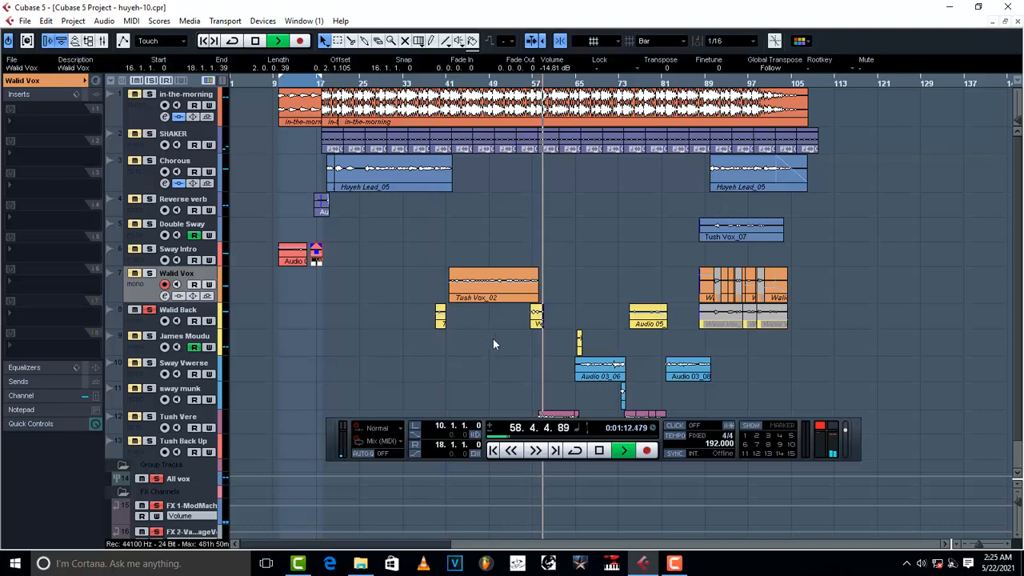
pyautogui.press('space')
# Replay soloed track 8 from bar 40 and bring the middle of the arrangement into view
pyautogui.click(444, 84)
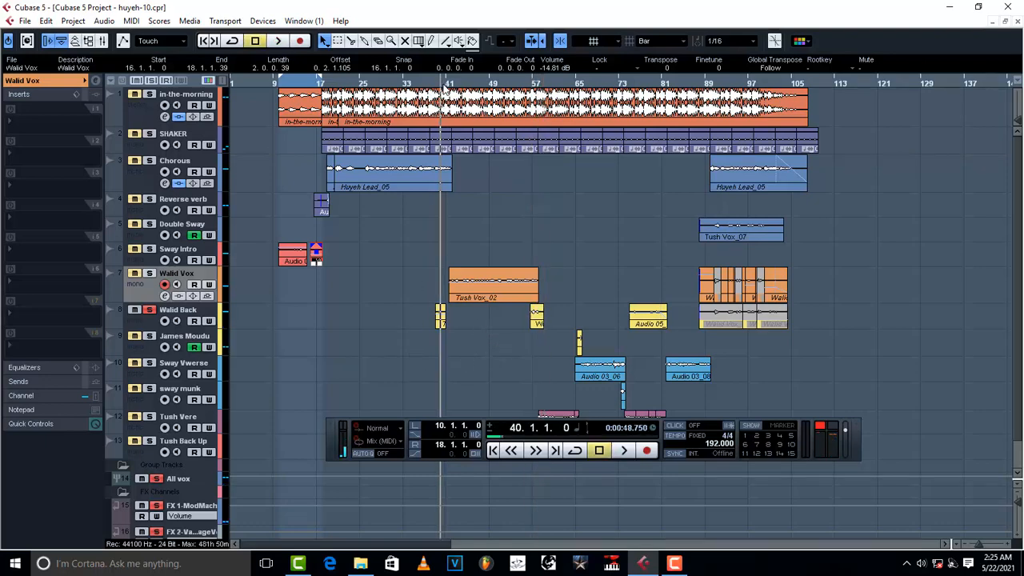
pyautogui.press('space')
pyautogui.press('h')
pyautogui.press('h')
pyautogui.press('h')
pyautogui.press('h')
pyautogui.press('h')
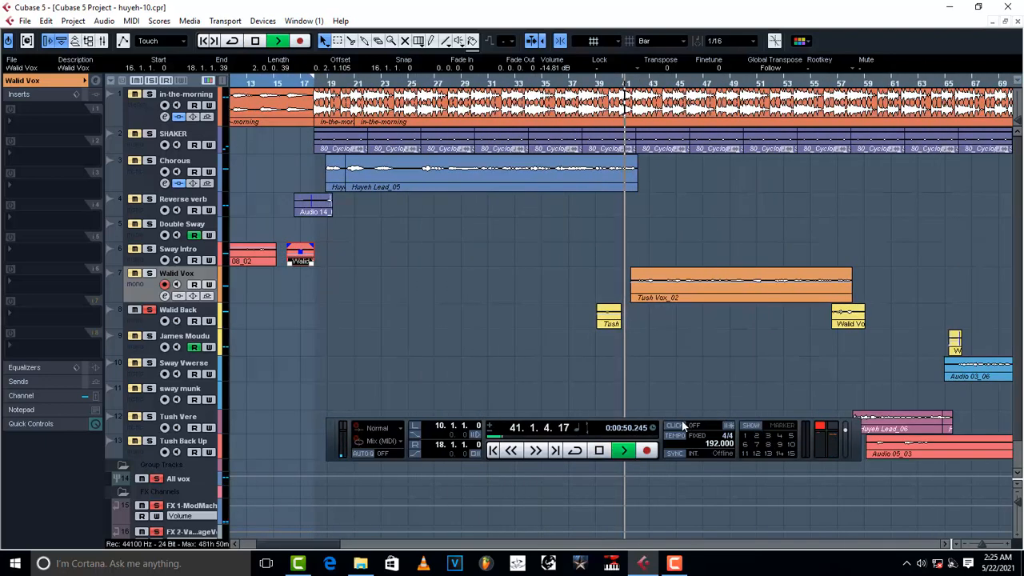
pyautogui.press('g')
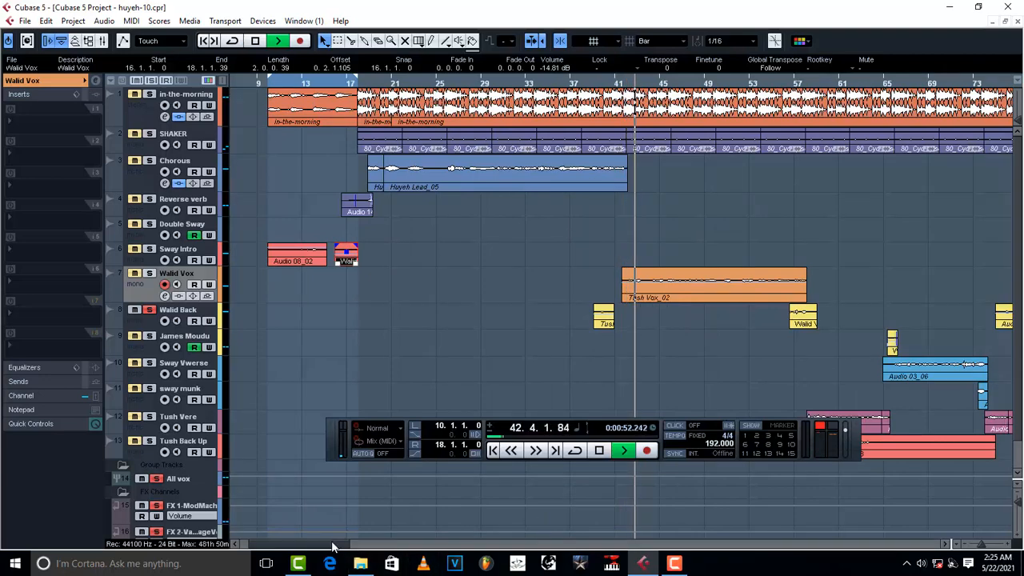
pyautogui.moveTo(334, 544); pyautogui.dragTo(362, 544)
pyautogui.press('space')
pyautogui.press('space')
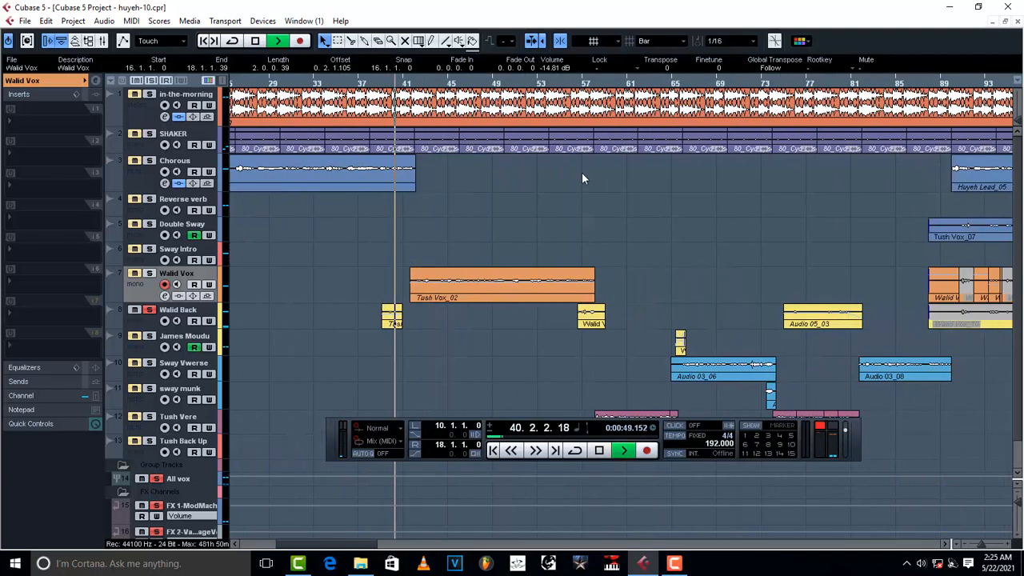
pyautogui.press('space')
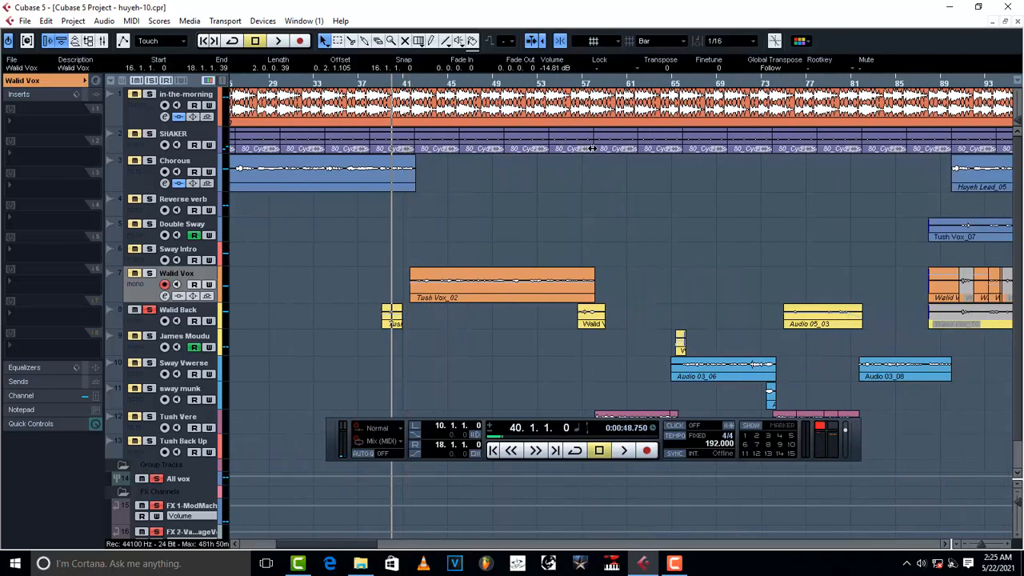
# Play soloed track 8 from bar 56
pyautogui.click(575, 85)
pyautogui.press('space')
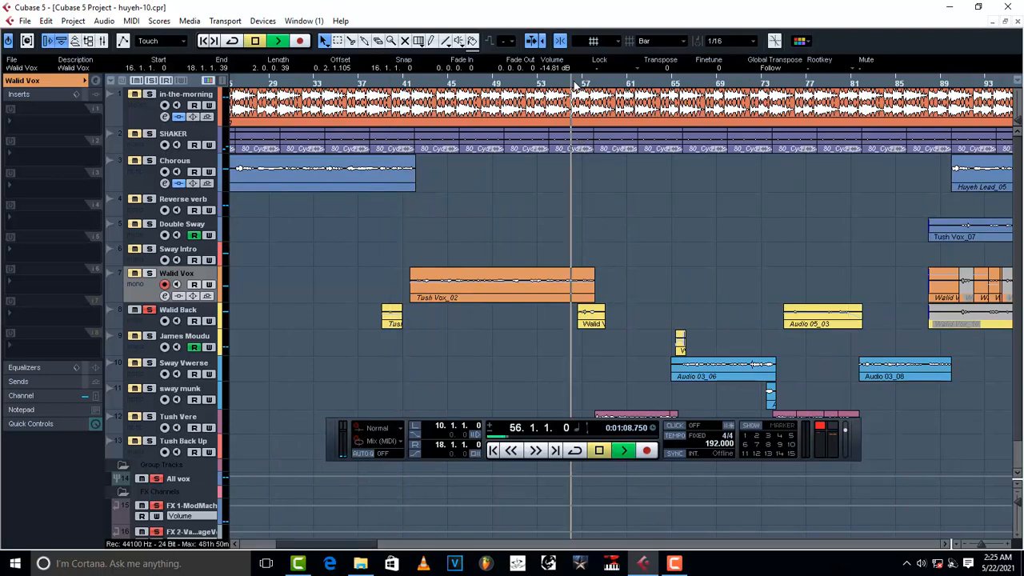
pyautogui.press('g')
pyautogui.press('g')
pyautogui.press('g')
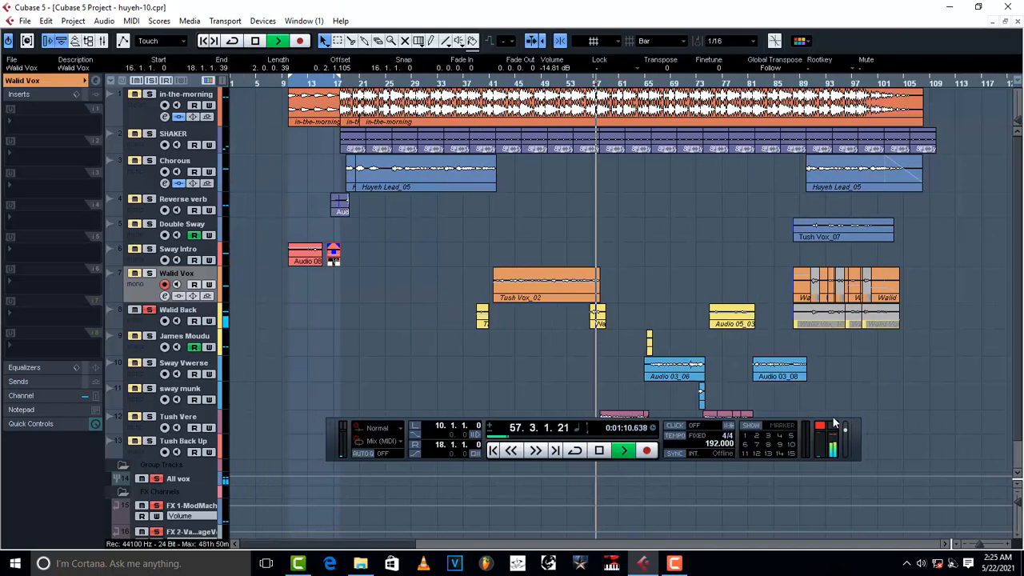
pyautogui.scroll(-1, 890, 390)
pyautogui.press('space')
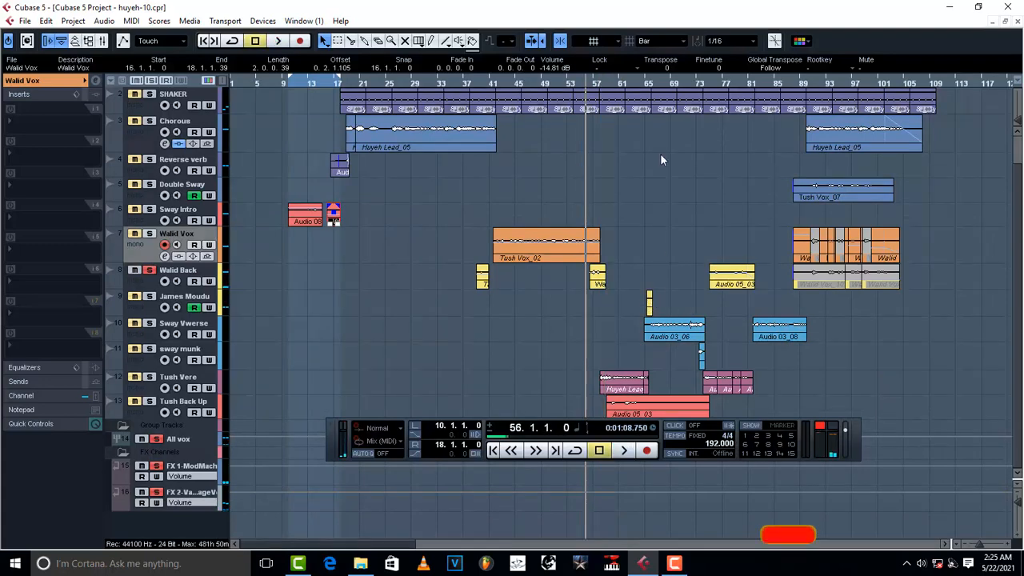
# Switch the solo from track 8 to track 9 and audition its short clip from bar 65
pyautogui.click(649, 87)
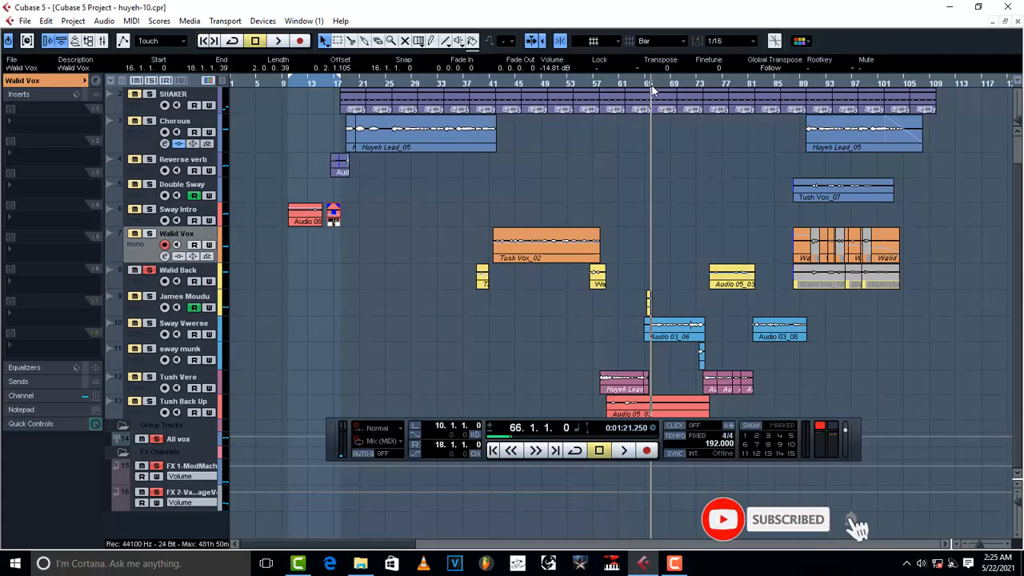
pyautogui.click(645, 86)
pyautogui.press('space')
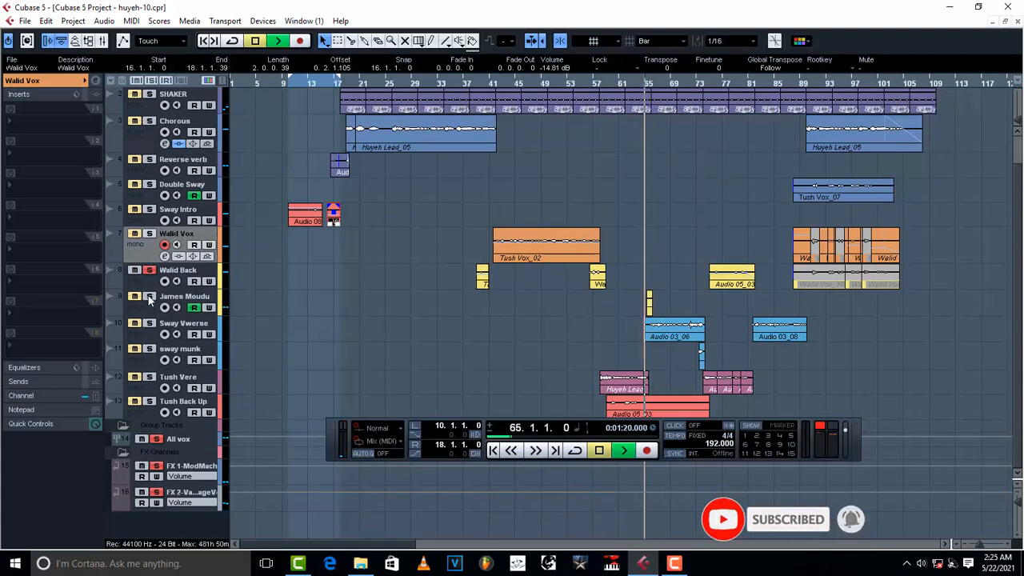
pyautogui.click(150, 297)
pyautogui.click(151, 270)
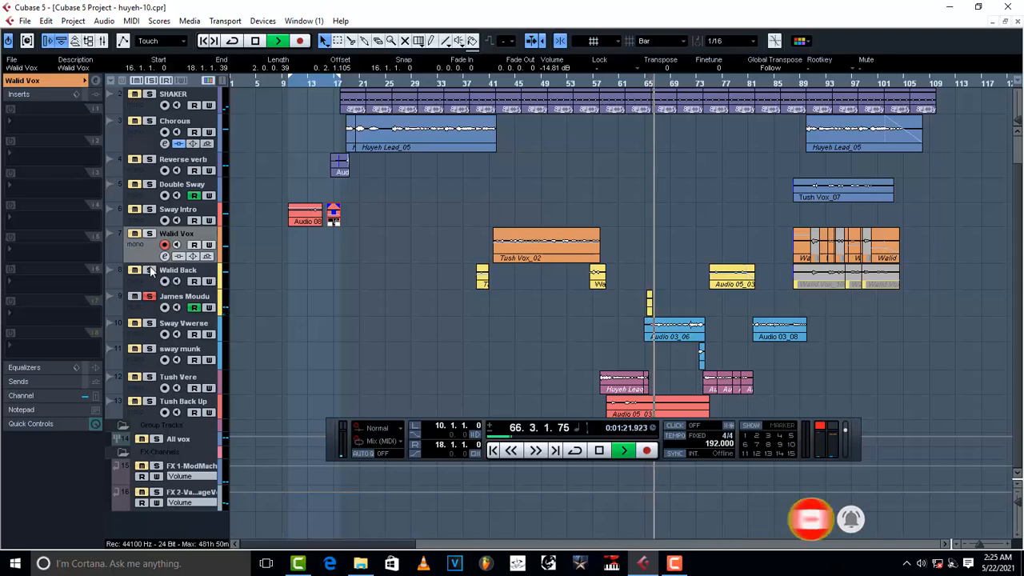
pyautogui.press('space')
pyautogui.press('space')
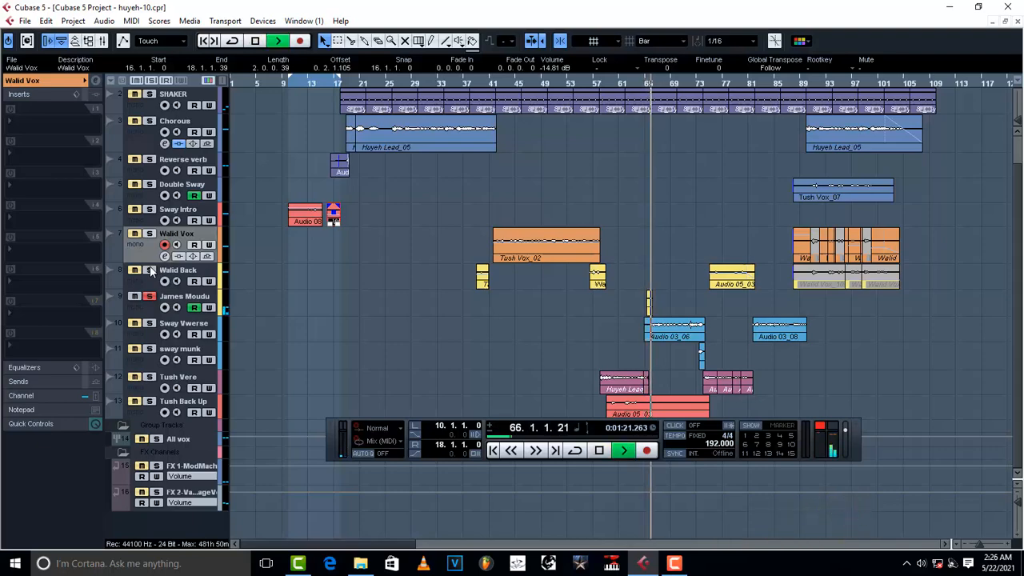
pyautogui.press('space')
# Draw an empty one-bar part on track 7 from bar 65 to bar 66
pyautogui.scroll(10, 655, 296)
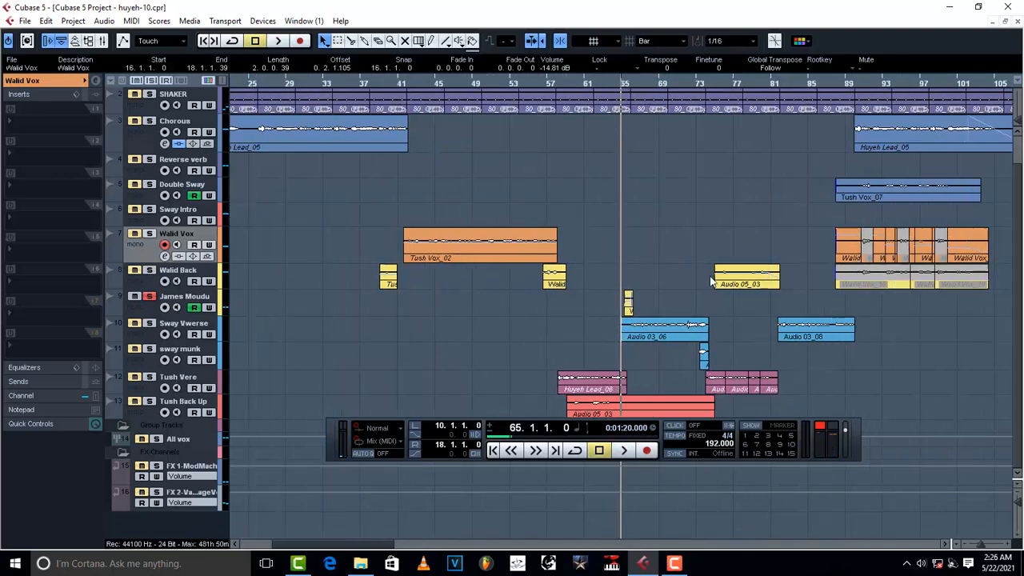
pyautogui.click(430, 41)
pyautogui.moveTo(631, 228); pyautogui.dragTo(702, 230)
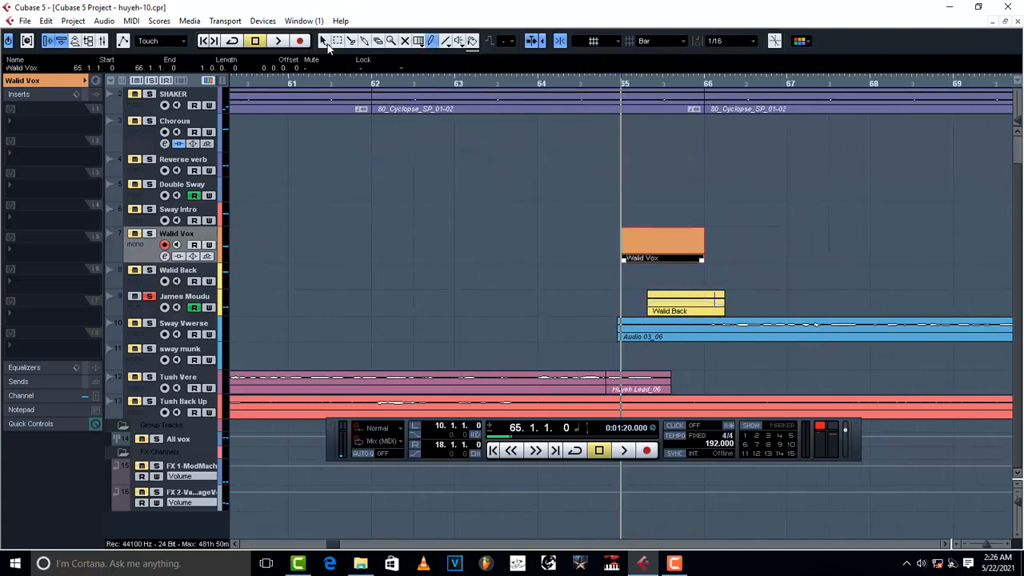
# Move the short clip near bar 65 from track 9 up to track 8, and delete the empty part drawn at bar 65
pyautogui.click(324, 41)
pyautogui.moveTo(659, 257); pyautogui.dragTo(670, 222)
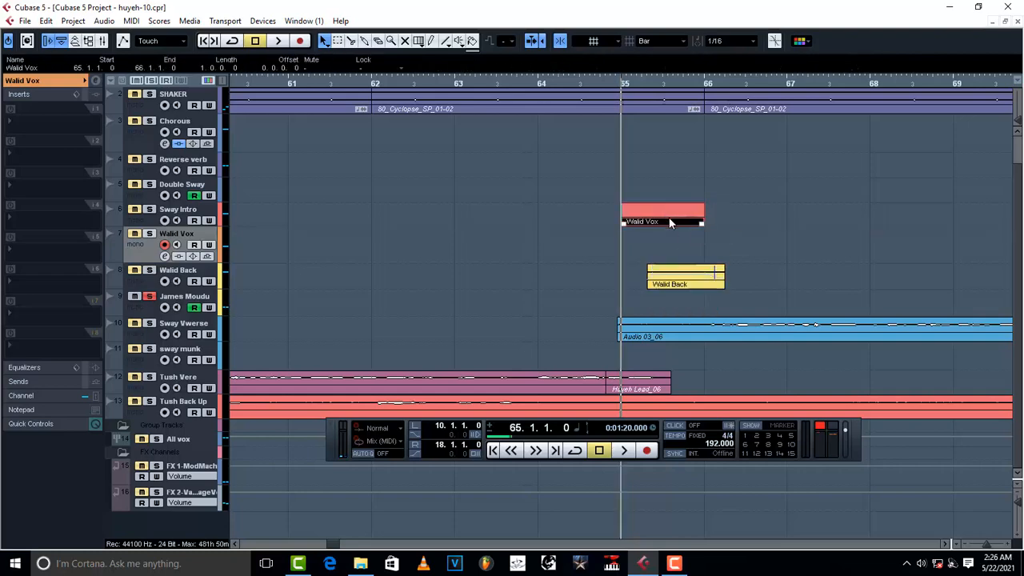
pyautogui.press('Delete')
# Play briefly from bar 65 and release the solo on track 9
pyautogui.press('g')
pyautogui.press('g')
pyautogui.press('g')
pyautogui.press('g')
pyautogui.press('g')
pyautogui.press('g')
pyautogui.press('g')
pyautogui.press('g')
pyautogui.press('g')
pyautogui.press('g')
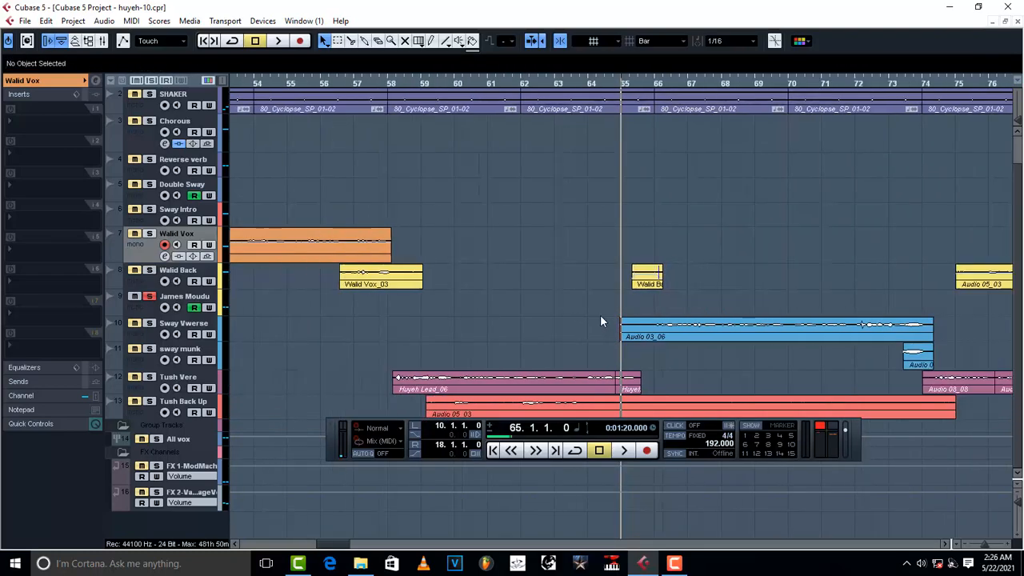
pyautogui.press('space')
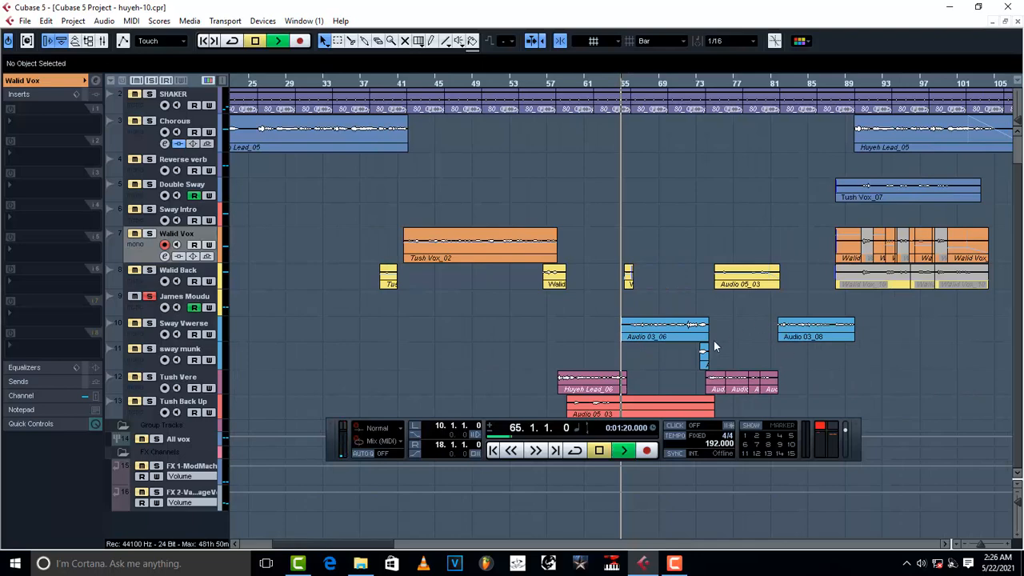
pyautogui.press('space')
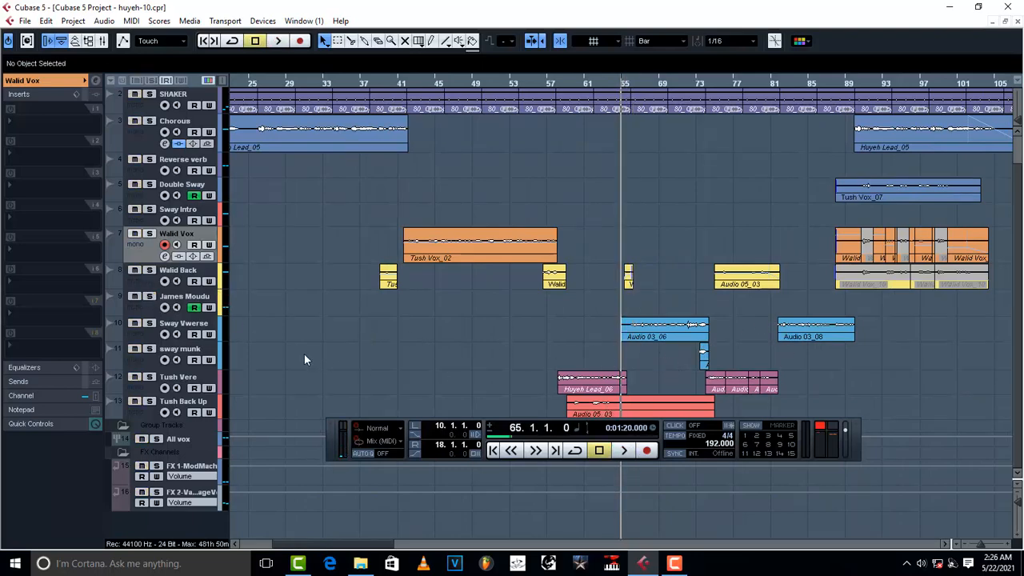
# Solo tracks 10 and 7, auditioning the arrangement from bar 65 and again from bar 53
pyautogui.click(150, 323)
pyautogui.press('space')
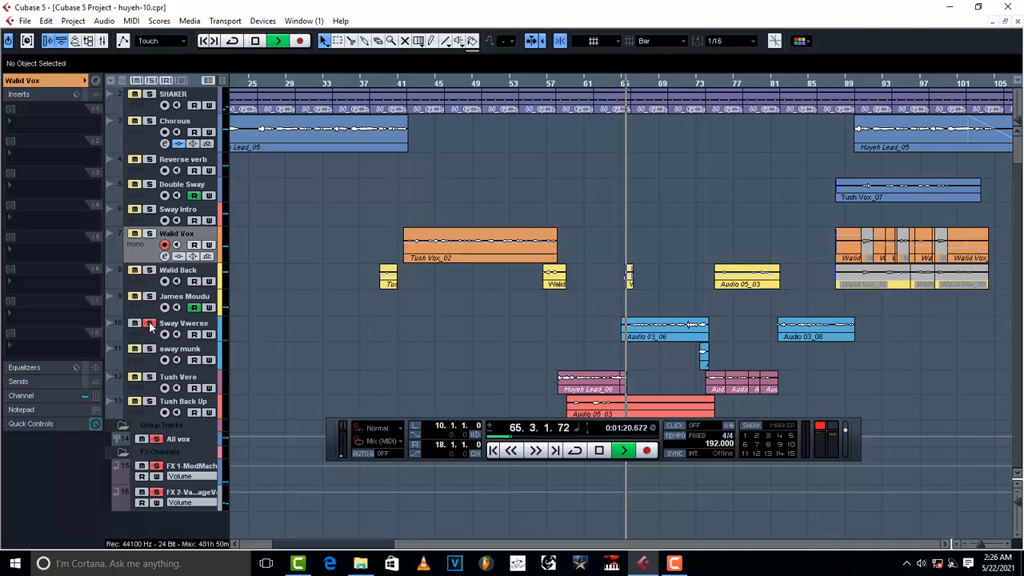
pyautogui.click(512, 85)
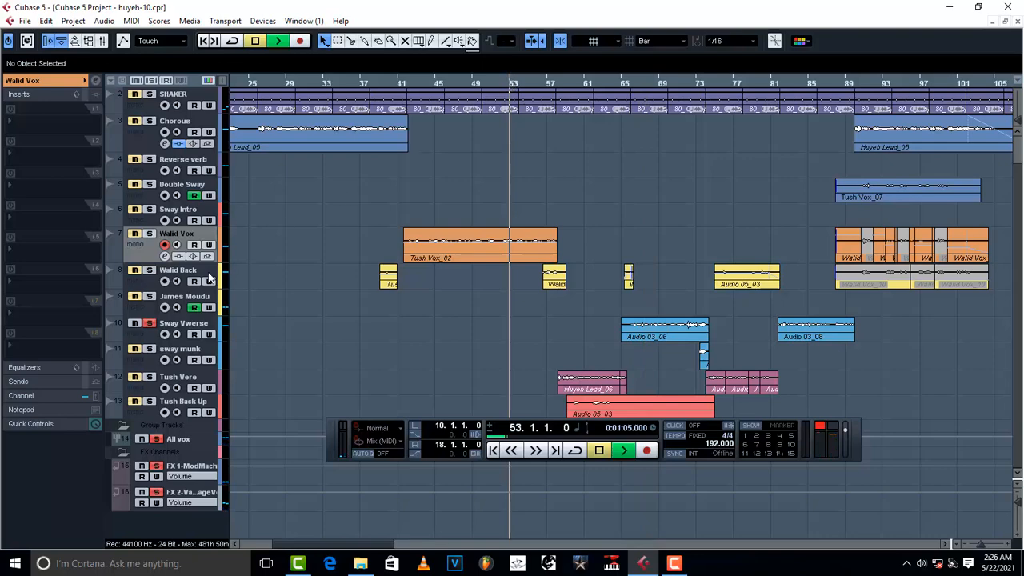
pyautogui.click(149, 233)
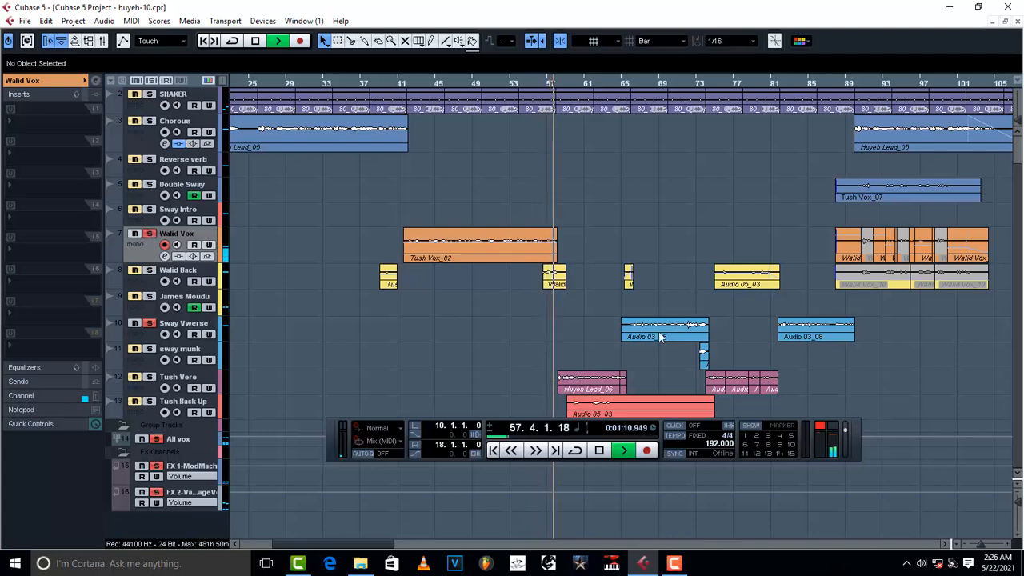
pyautogui.press('space')
pyautogui.click(622, 338)
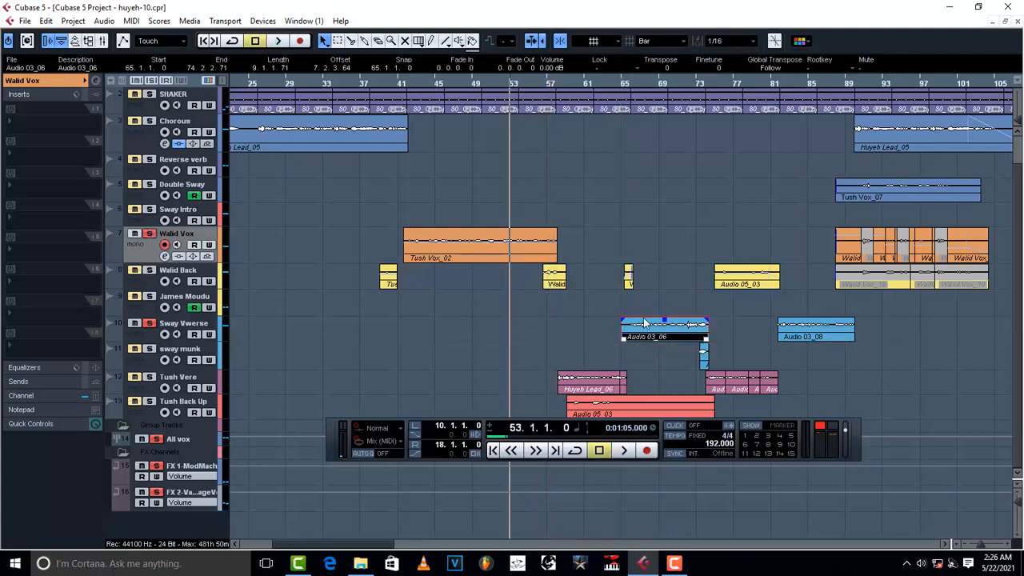
pyautogui.moveTo(645, 323); pyautogui.dragTo(644, 241)
pyautogui.press('space')
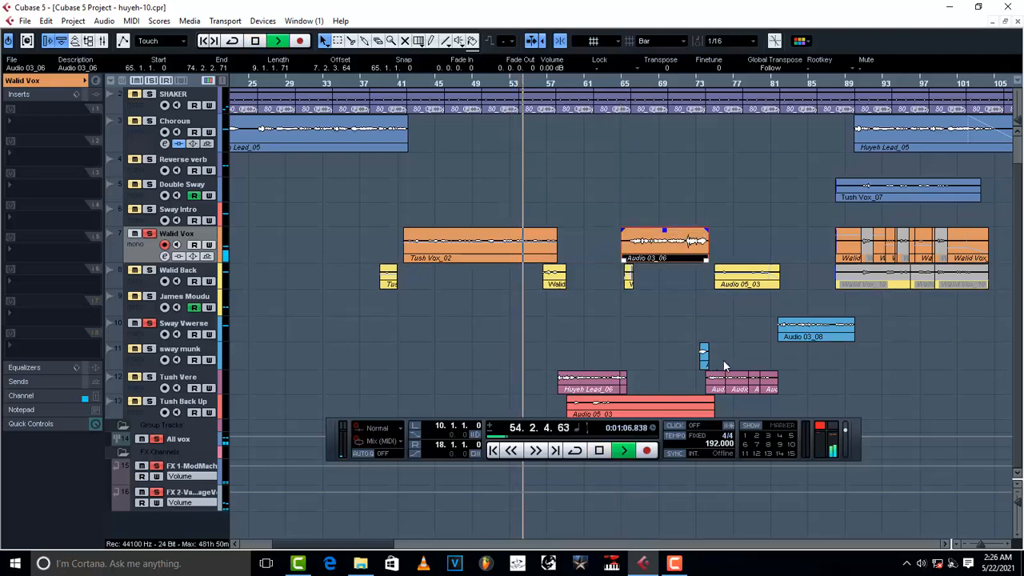
pyautogui.hotkey('ctrl', 'z')
# Move clip Audio 03_06 from track 10 to track 7 and the short track 11 clip to track 8, then audition from bars 65 and 76
pyautogui.moveTo(632, 319); pyautogui.dragTo(631, 244)
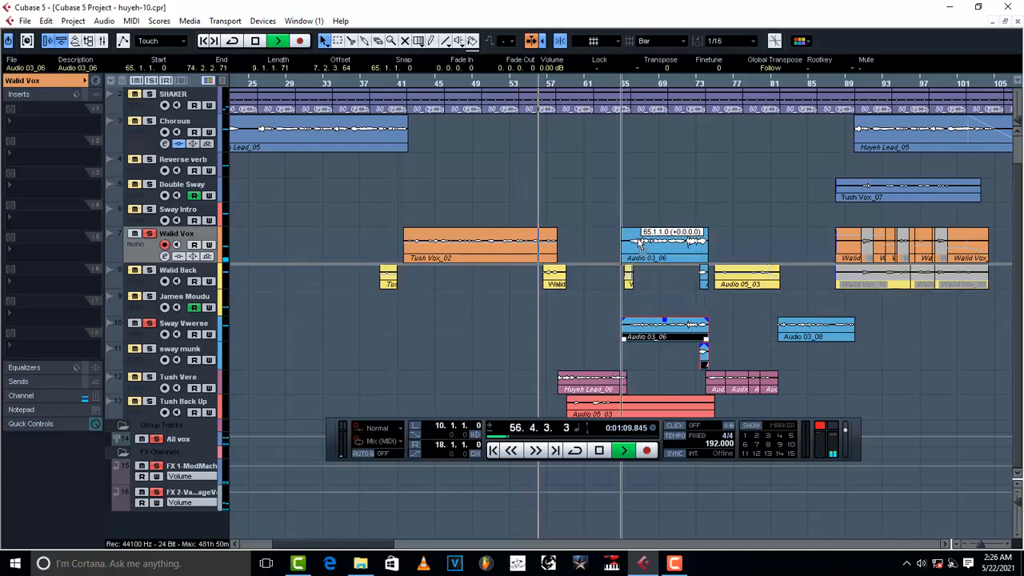
pyautogui.click(624, 85)
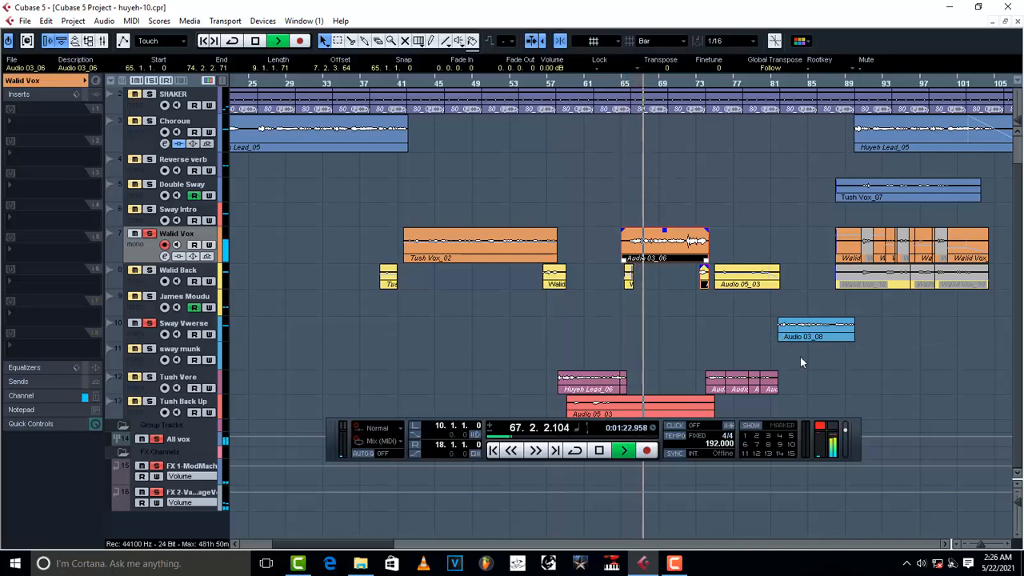
pyautogui.press('space')
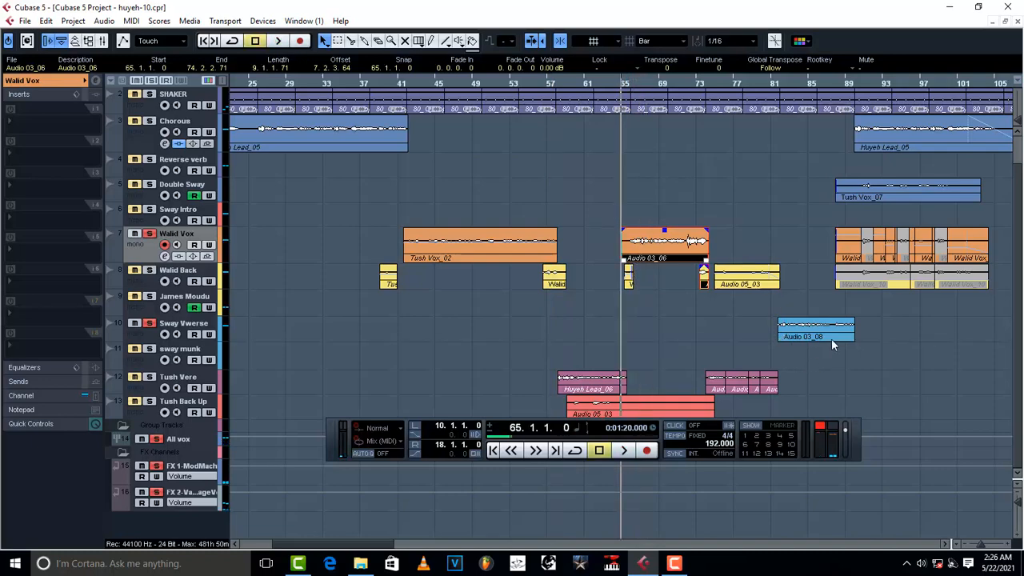
pyautogui.press('space')
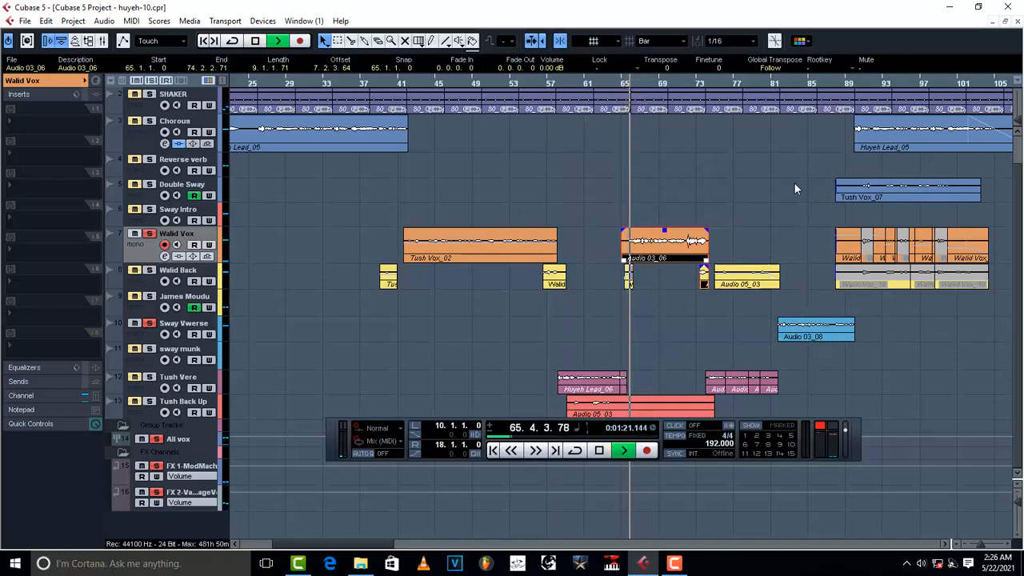
pyautogui.click(727, 87)
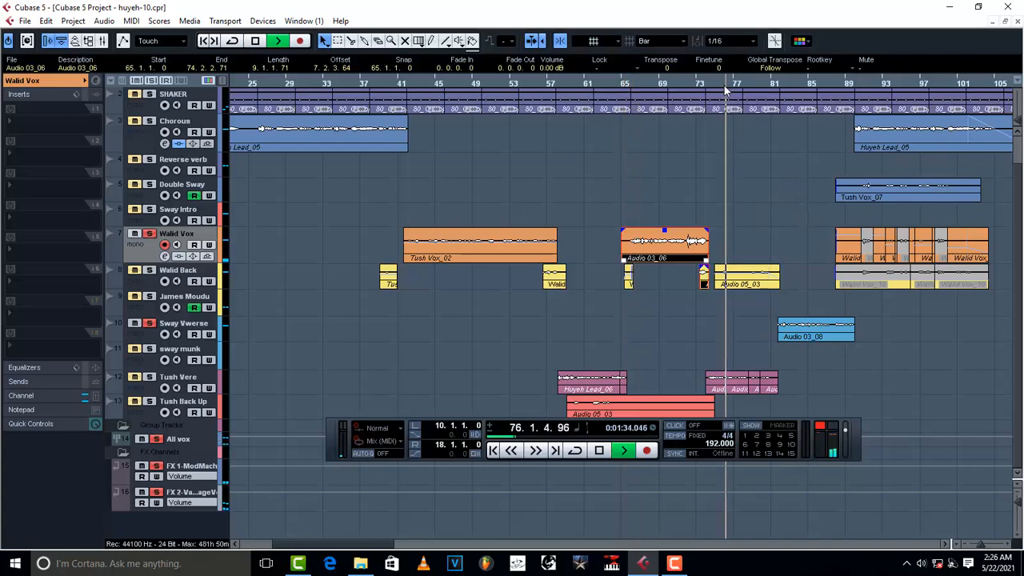
pyautogui.click(722, 86)
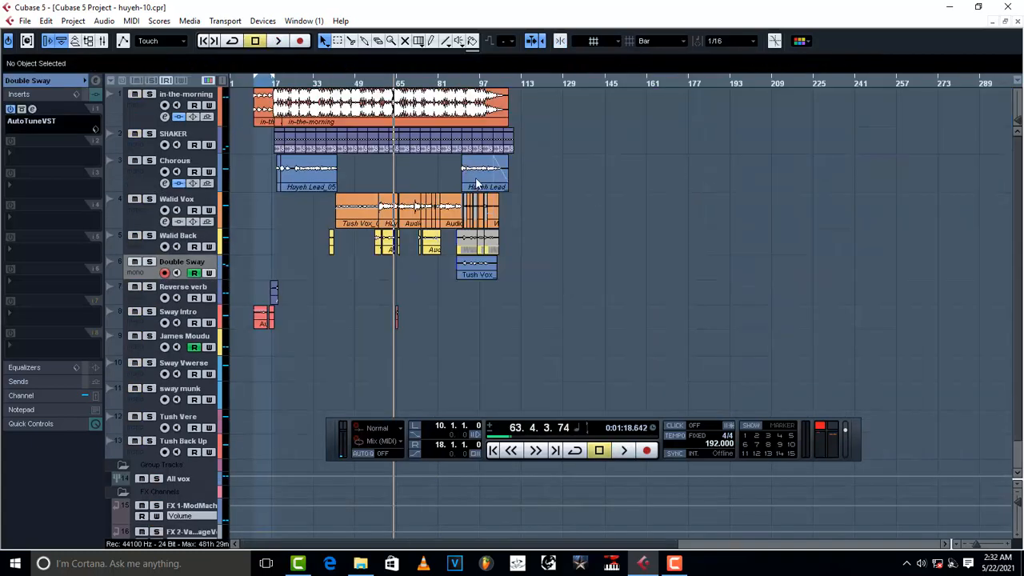
# Play the ending from about bar 91, solo track 5 and unmute its greyed clips near bar 88 for auditioning
pyautogui.click(468, 86)
pyautogui.press('space')
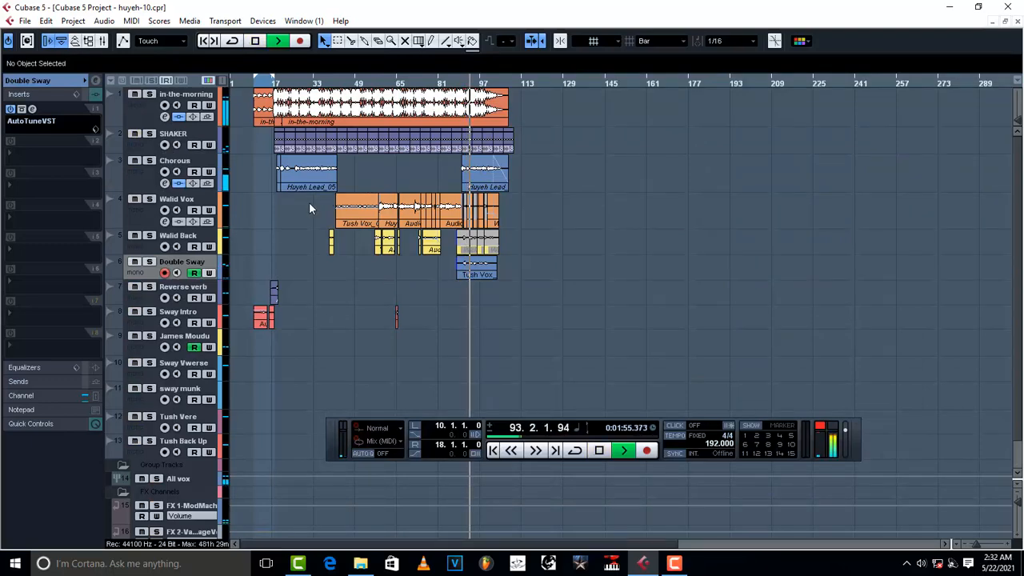
pyautogui.press('space')
pyautogui.click(149, 235)
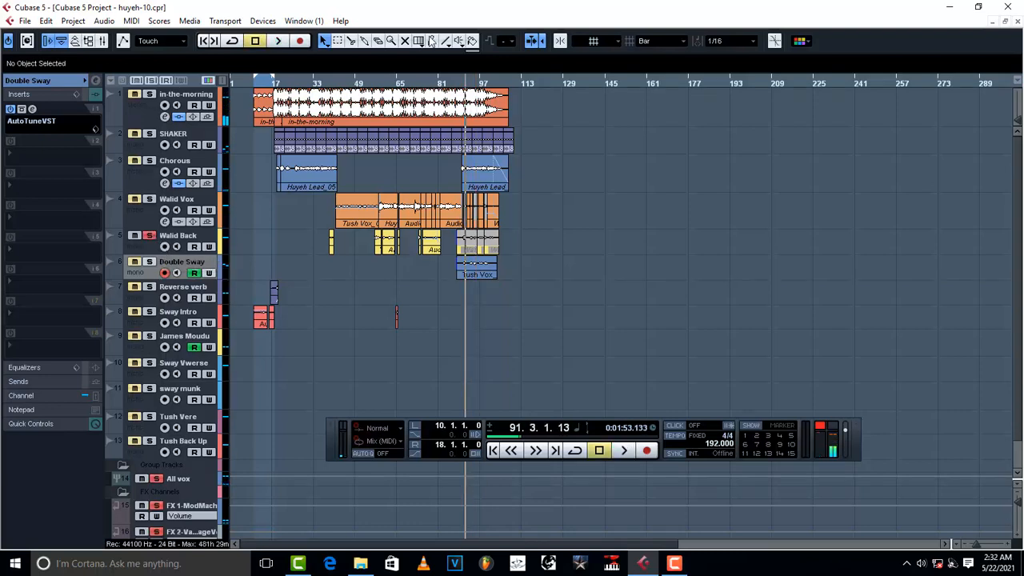
pyautogui.click(453, 245)
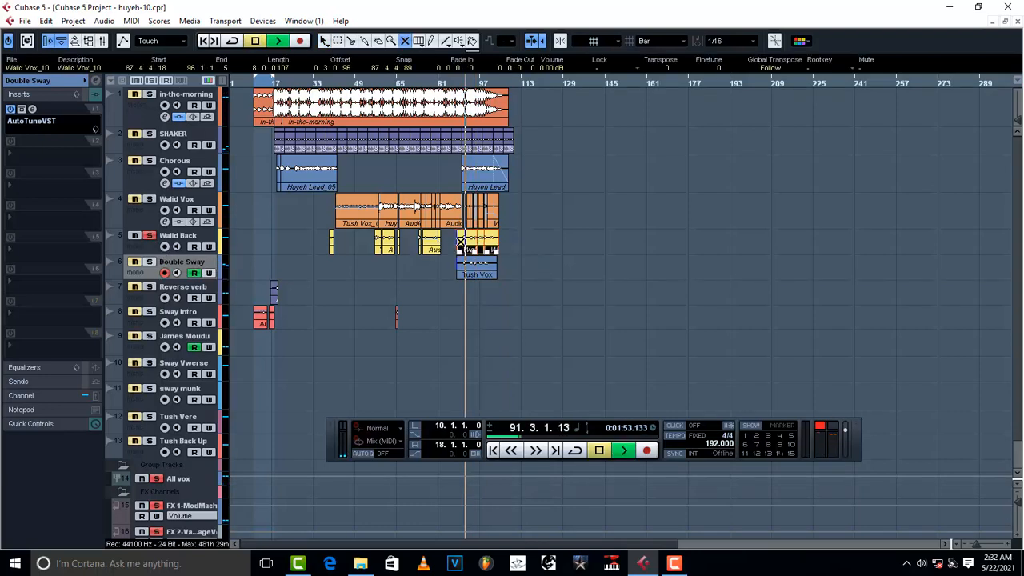
pyautogui.press('space')
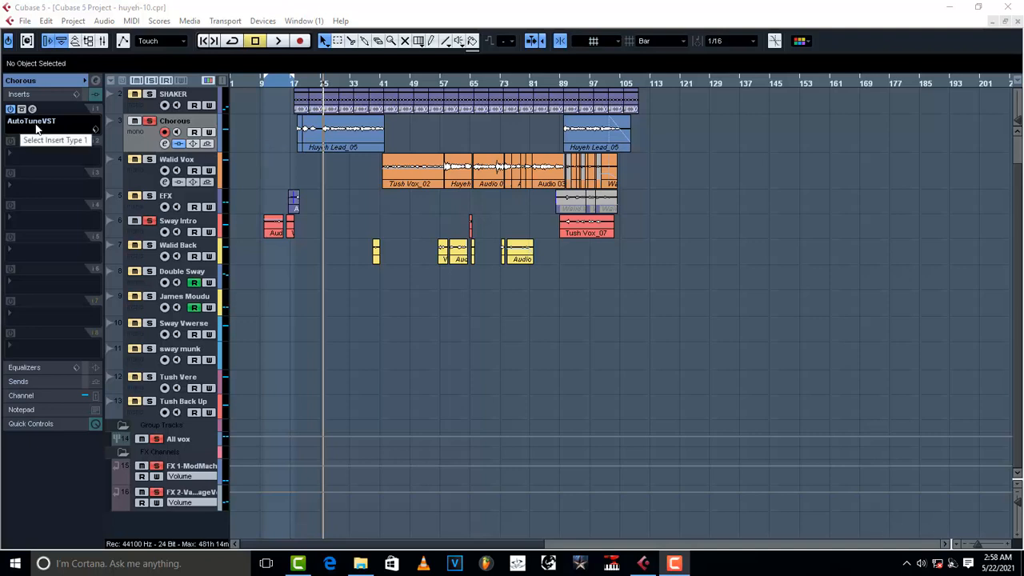
# Show the transport and remove AutoTuneVST from the first insert slot of the All vox group
pyautogui.press('F2')
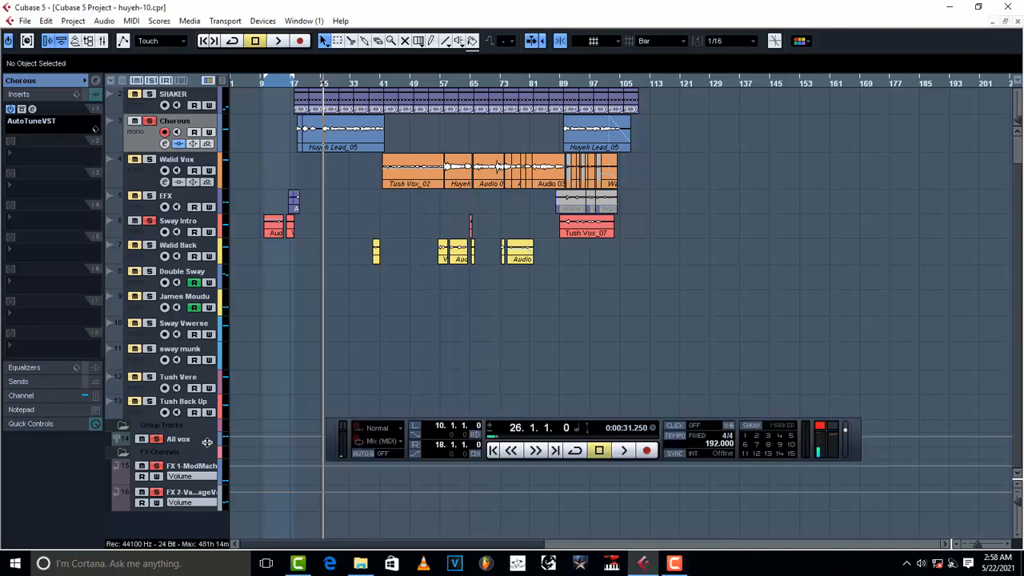
pyautogui.click(196, 440)
pyautogui.click(29, 123)
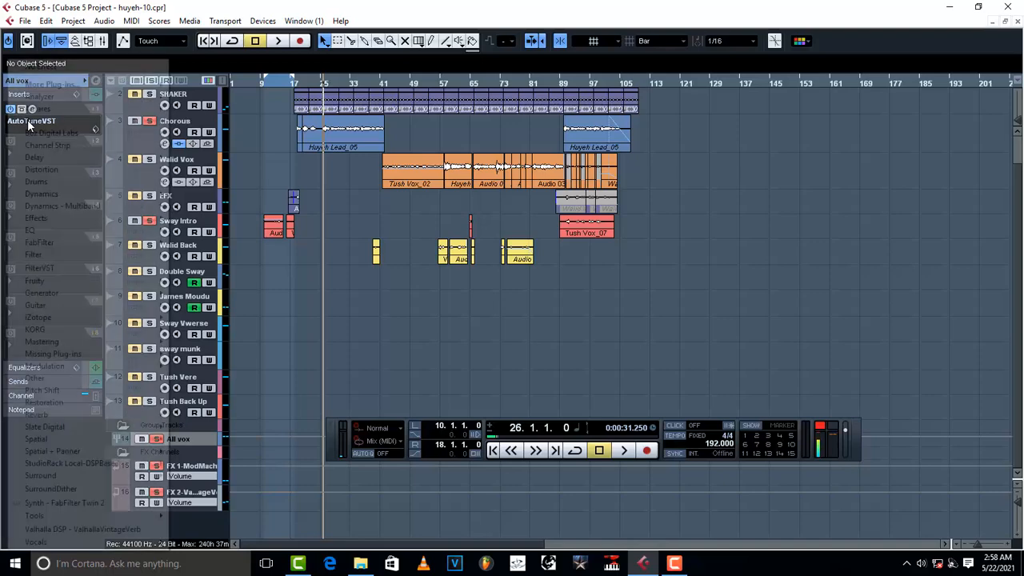
pyautogui.click(48, 67)
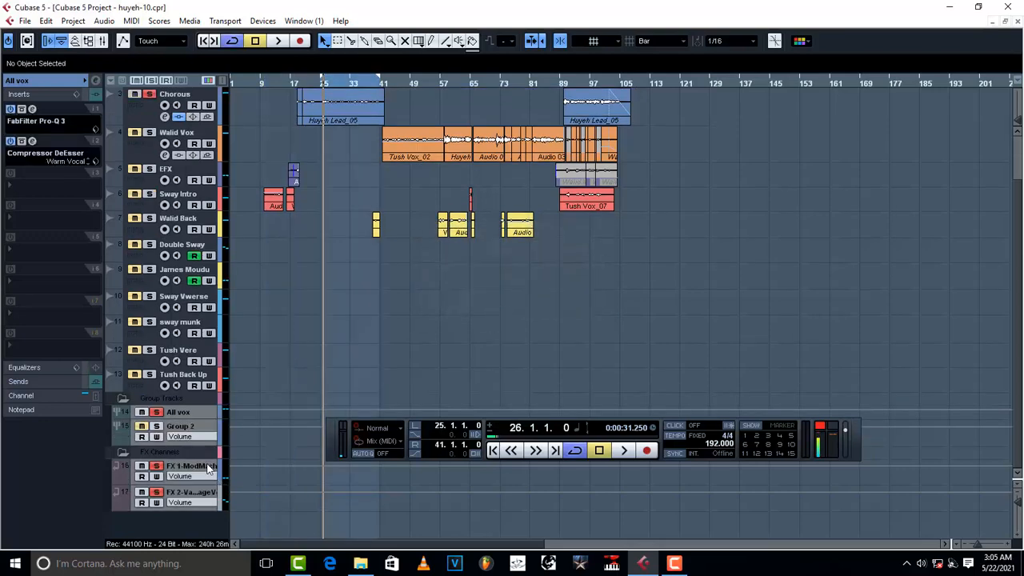
# Remove the All vox, Group 2 and FX channel tracks together with the empty Group Tracks folder
pyautogui.click(194, 451)
pyautogui.rightClick(194, 452)
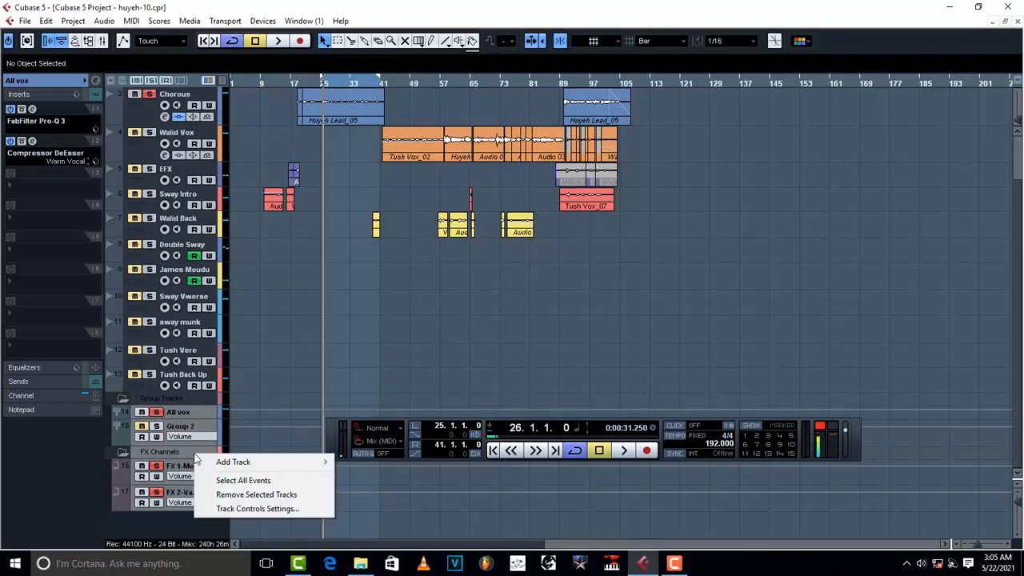
pyautogui.click(260, 494)
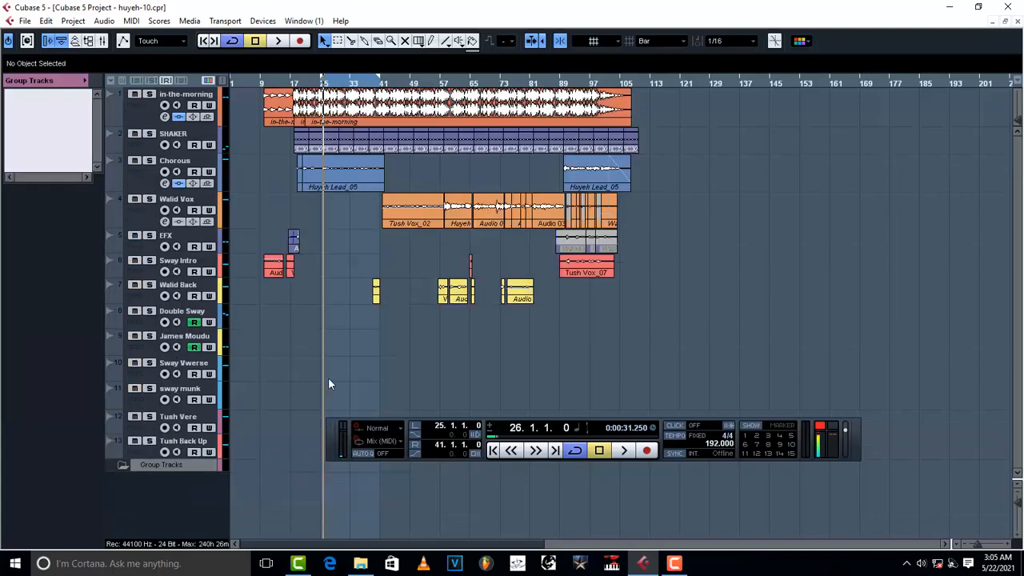
pyautogui.rightClick(187, 506)
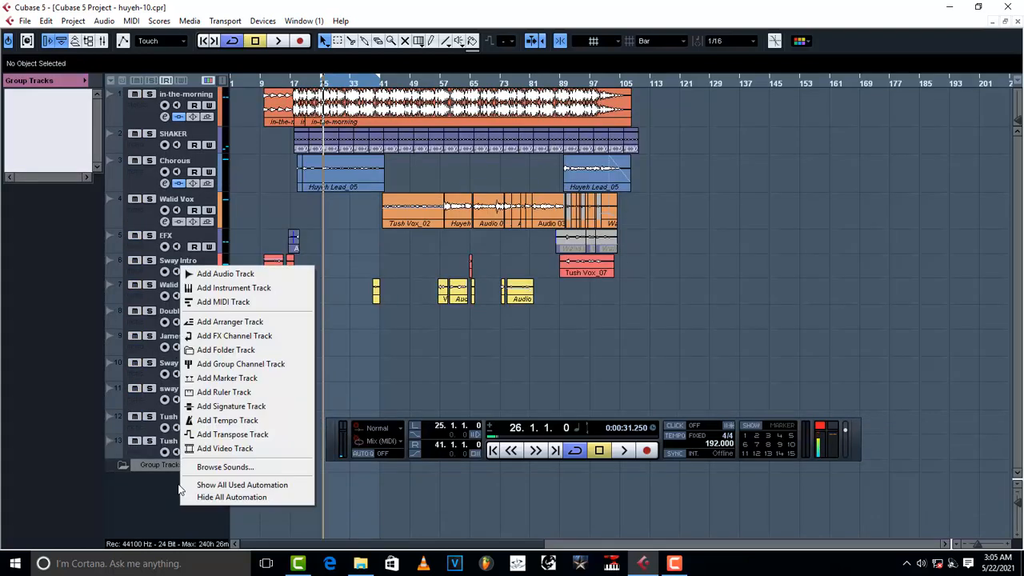
pyautogui.rightClick(165, 465)
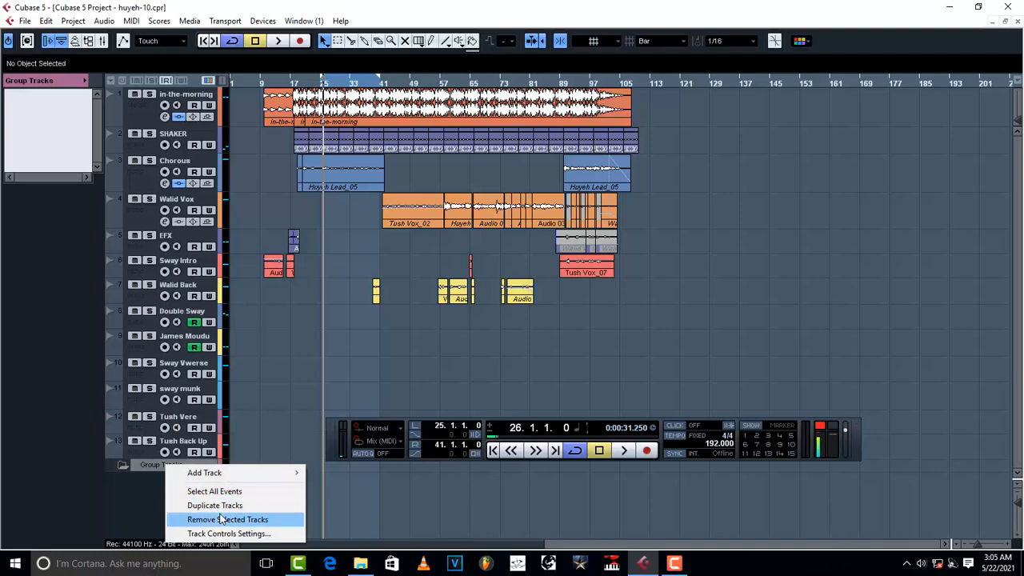
pyautogui.click(210, 519)
# Add two stereo group channel tracks to the project
pyautogui.rightClick(173, 480)
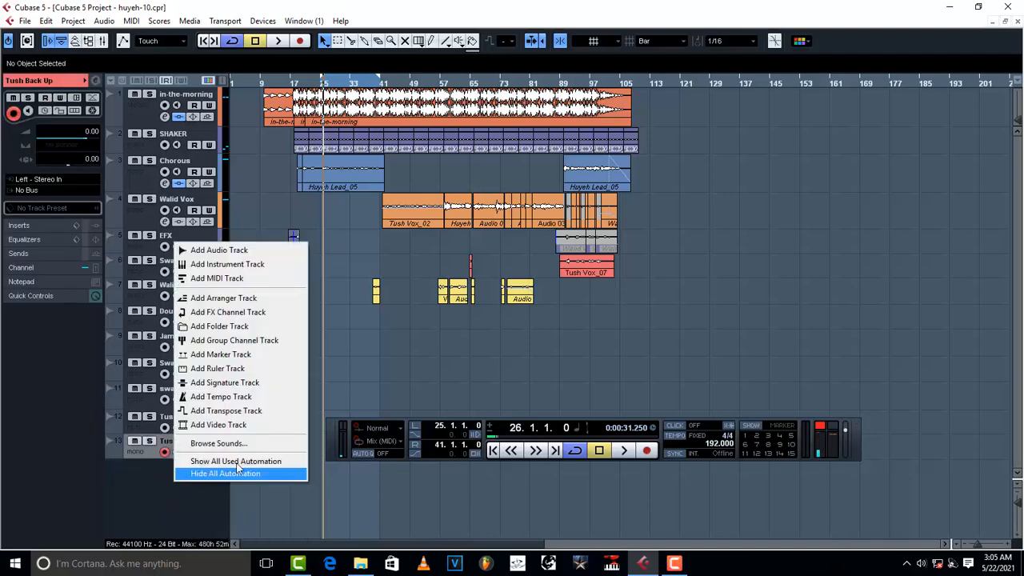
pyautogui.rightClick(172, 501)
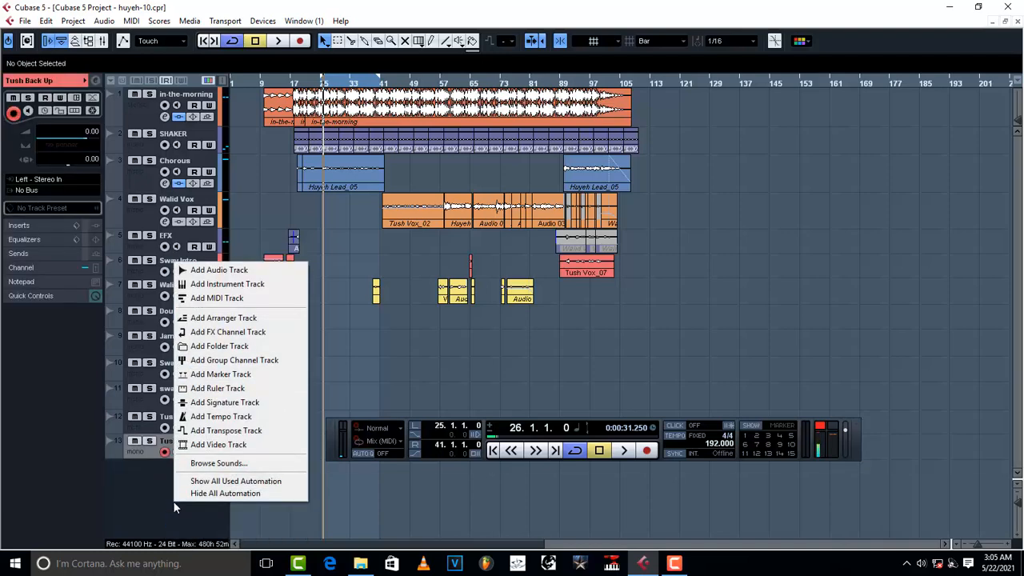
pyautogui.click(232, 360)
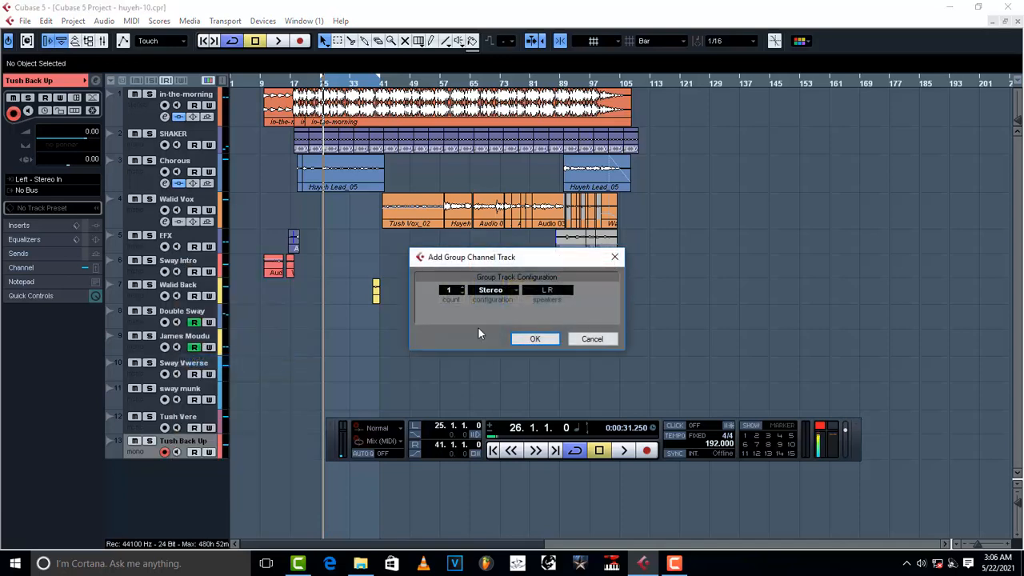
pyautogui.click(462, 287)
pyautogui.click(528, 340)
# Add a stereo FX channel track with the Reverb32 effect and close its plug-in window
pyautogui.scroll(-1, 320, 448)
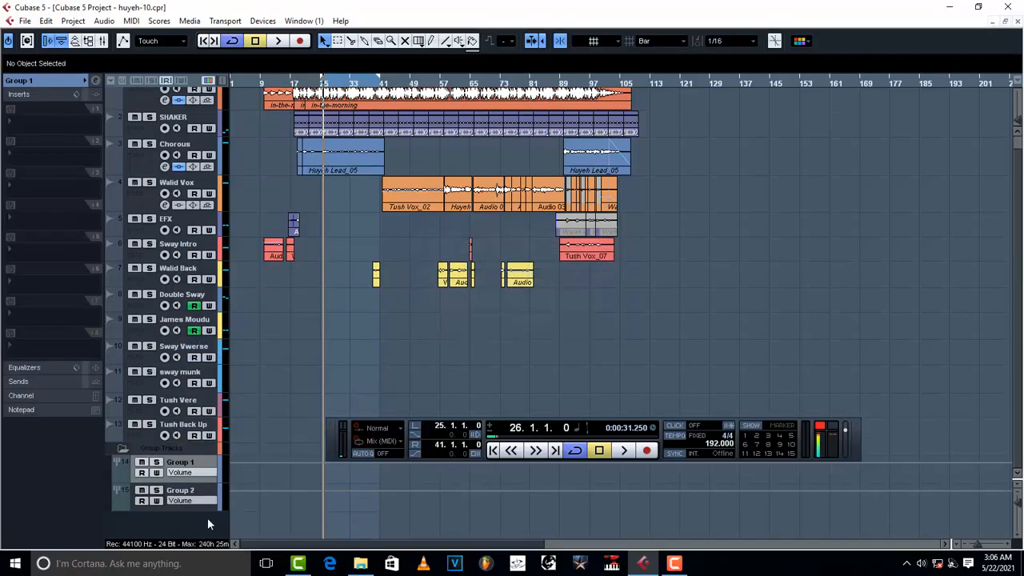
pyautogui.rightClick(195, 522)
pyautogui.click(275, 354)
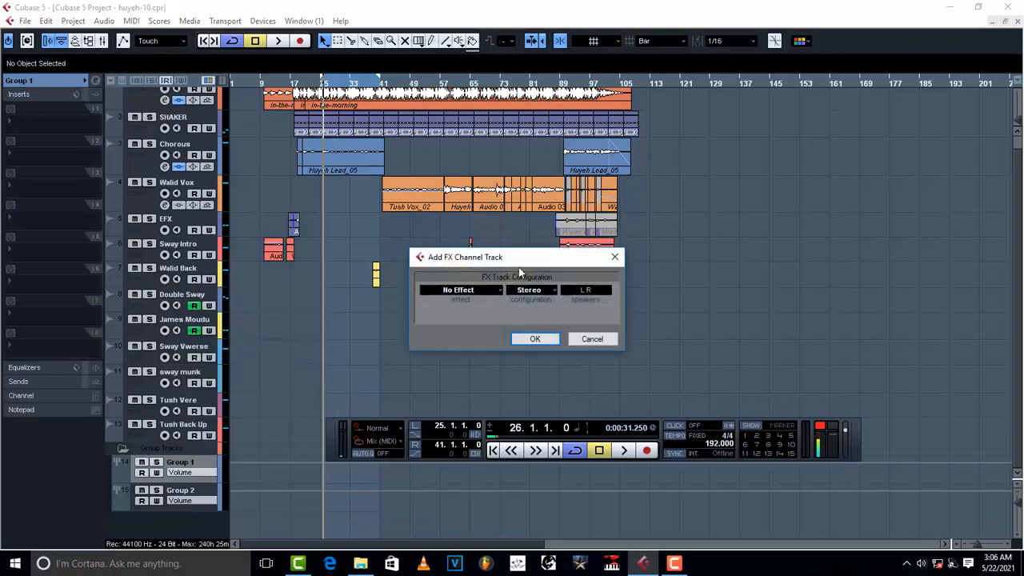
pyautogui.click(481, 293)
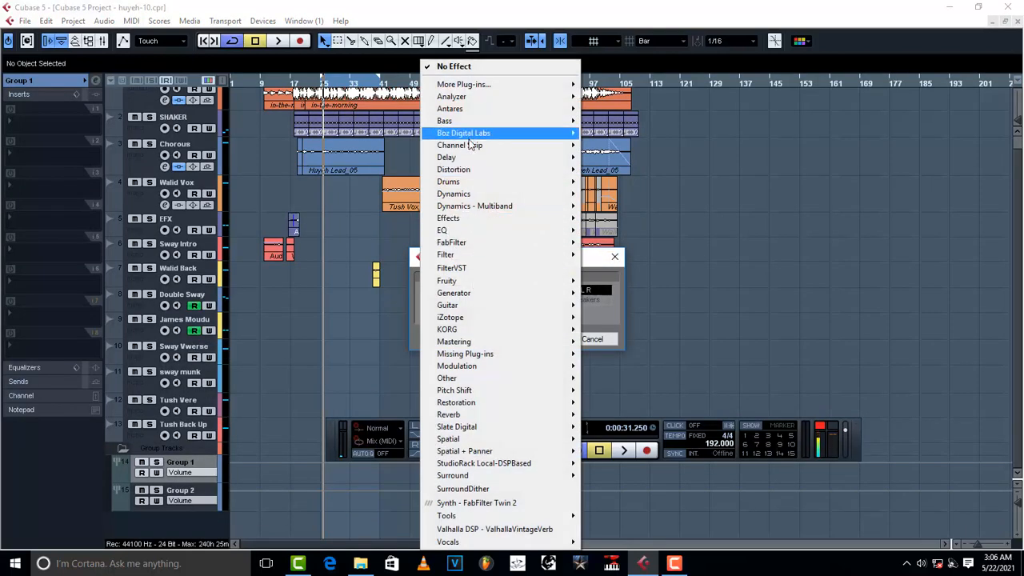
pyautogui.moveTo(464, 160)
pyautogui.moveTo(480, 84)
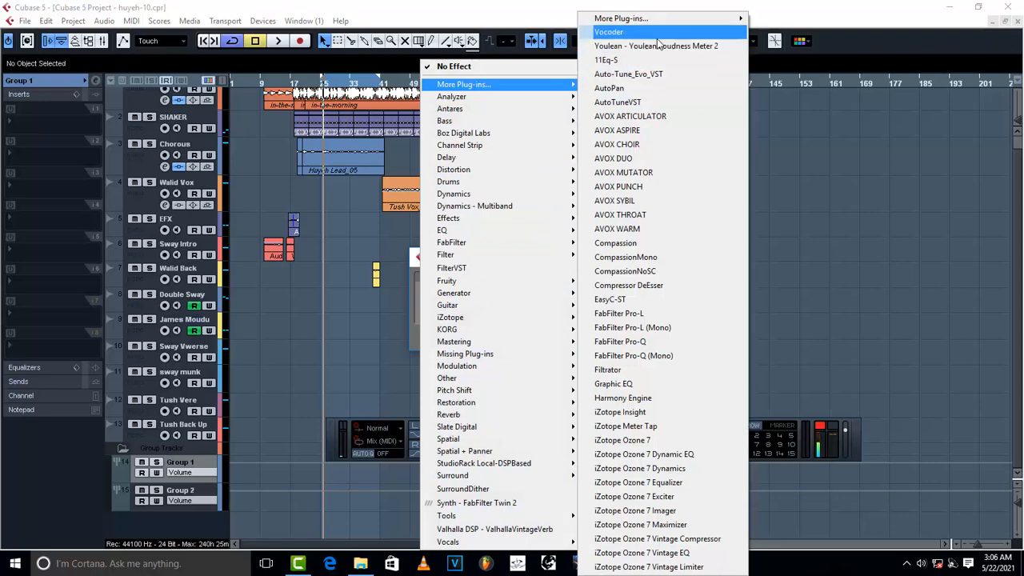
pyautogui.moveTo(665, 20)
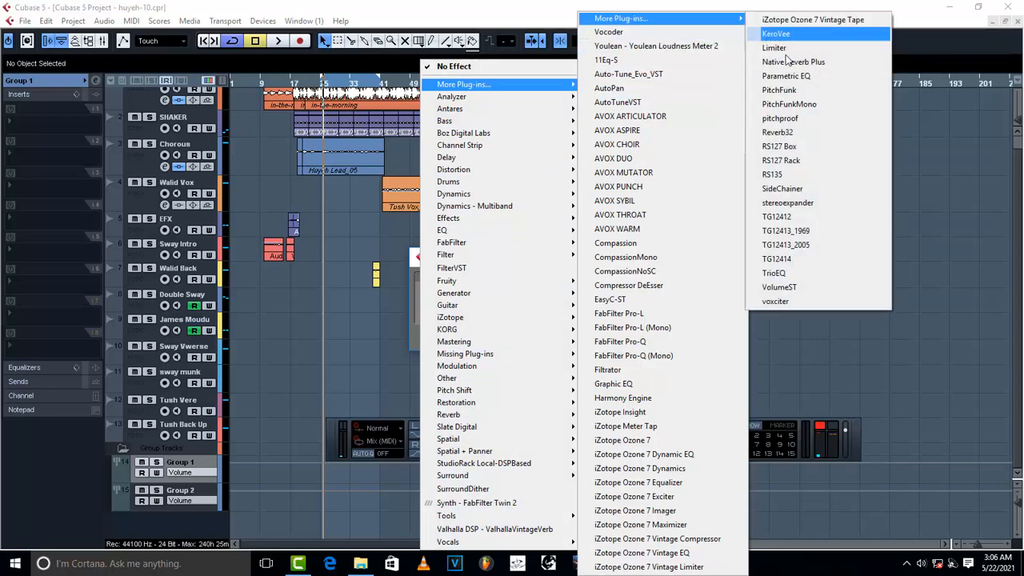
pyautogui.click(816, 132)
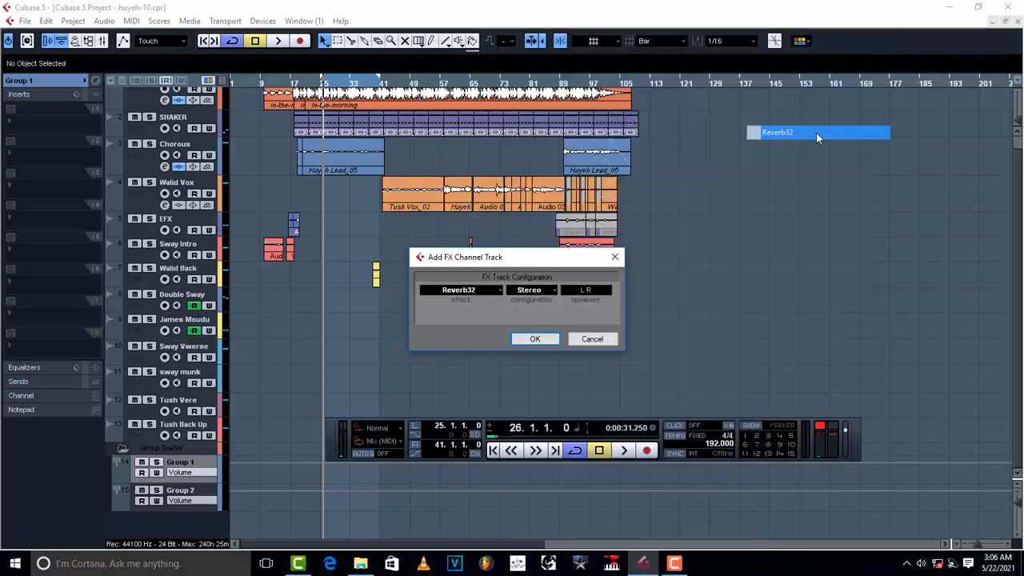
pyautogui.click(542, 342)
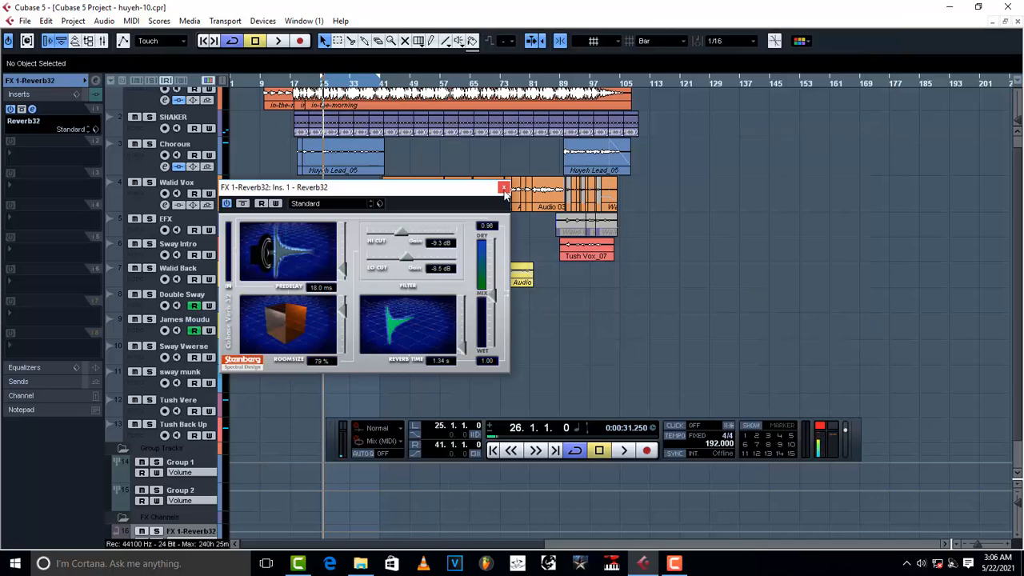
pyautogui.click(505, 189)
# Add an FX channel track with the H-Delay Stereo effect and switch its delay display to MS
pyautogui.scroll(-2, 410, 410)
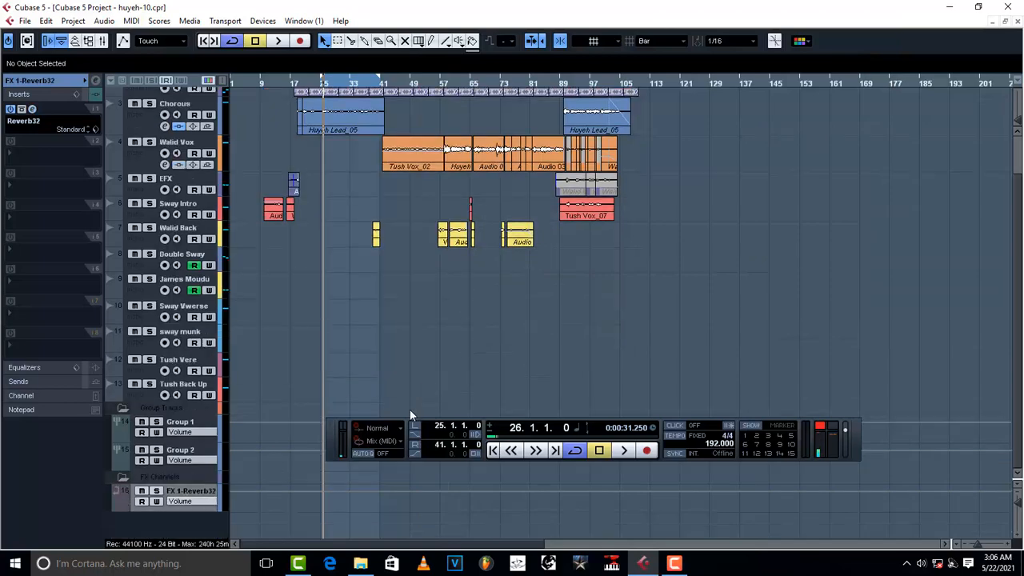
pyautogui.rightClick(169, 522)
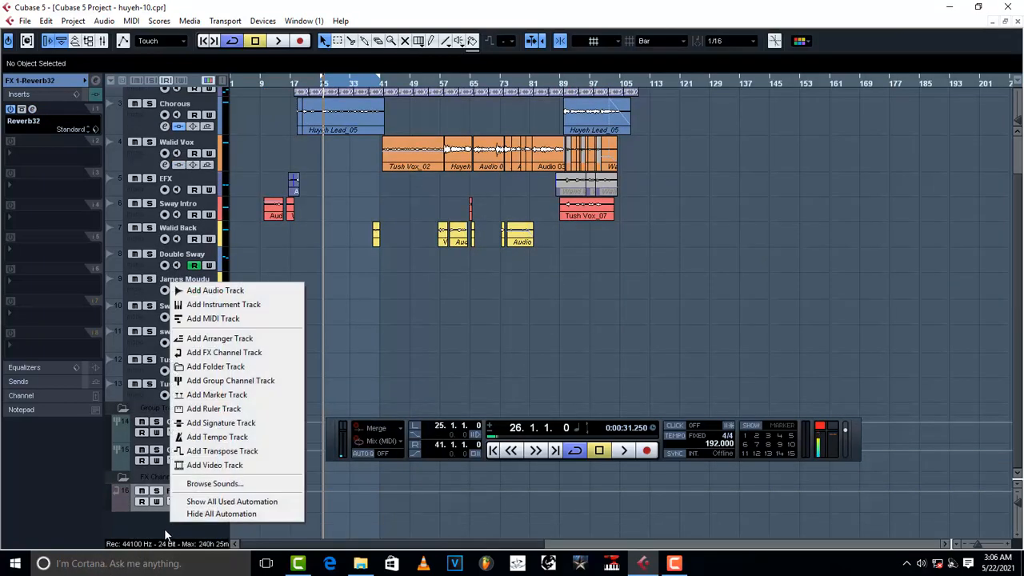
pyautogui.click(251, 358)
pyautogui.click(491, 291)
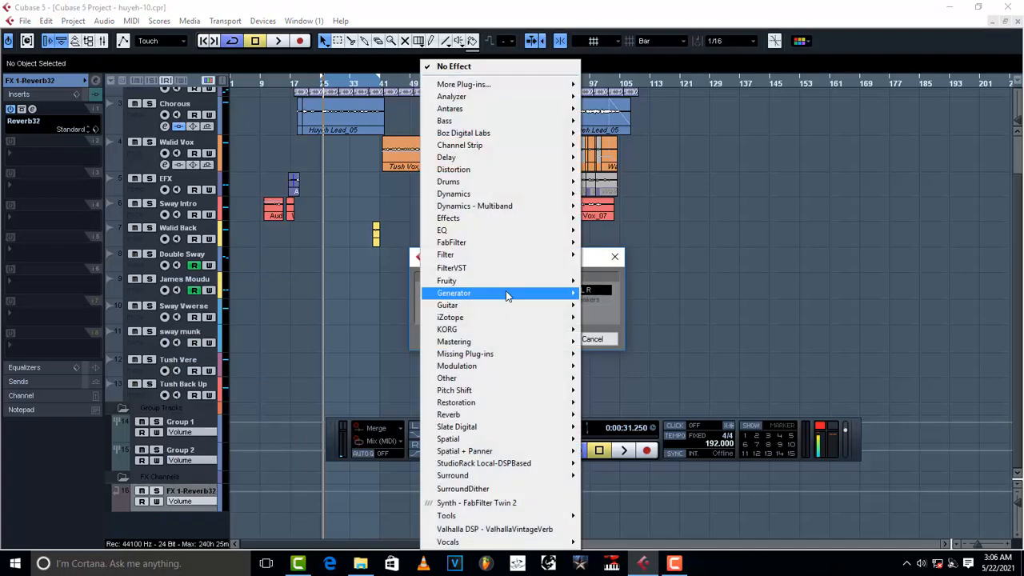
pyautogui.moveTo(493, 179)
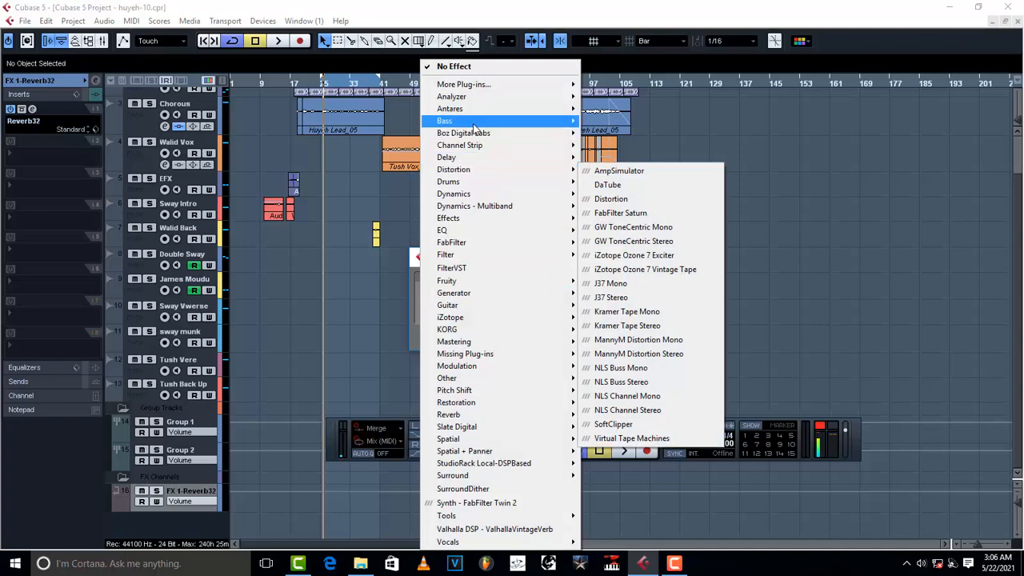
pyautogui.moveTo(484, 159)
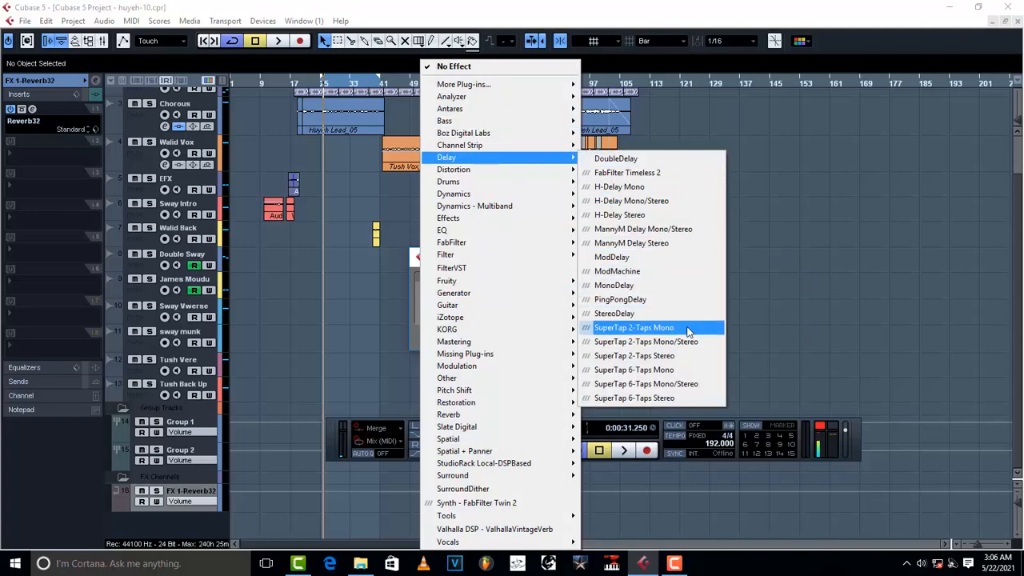
pyautogui.click(639, 216)
pyautogui.click(535, 339)
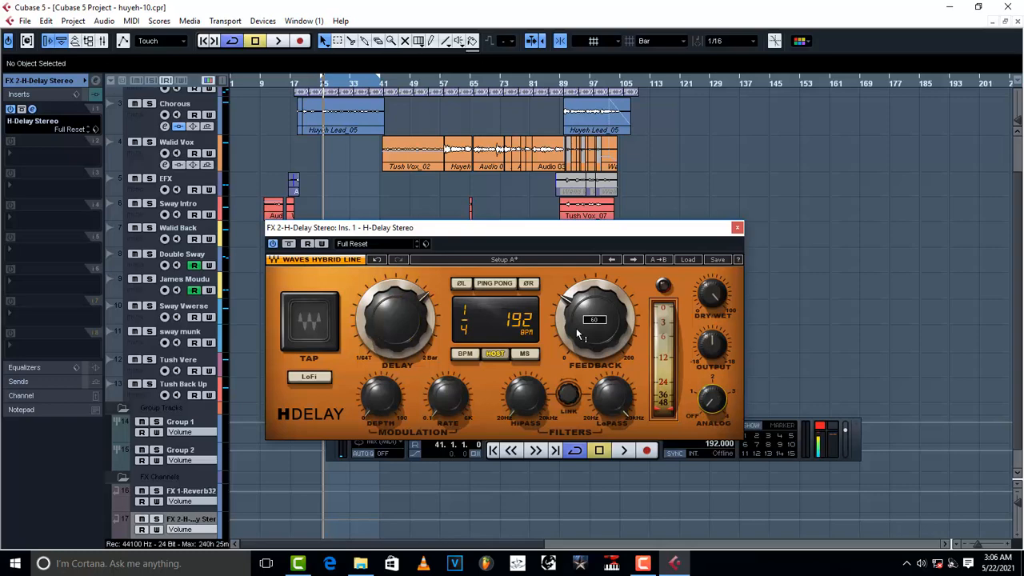
pyautogui.click(525, 354)
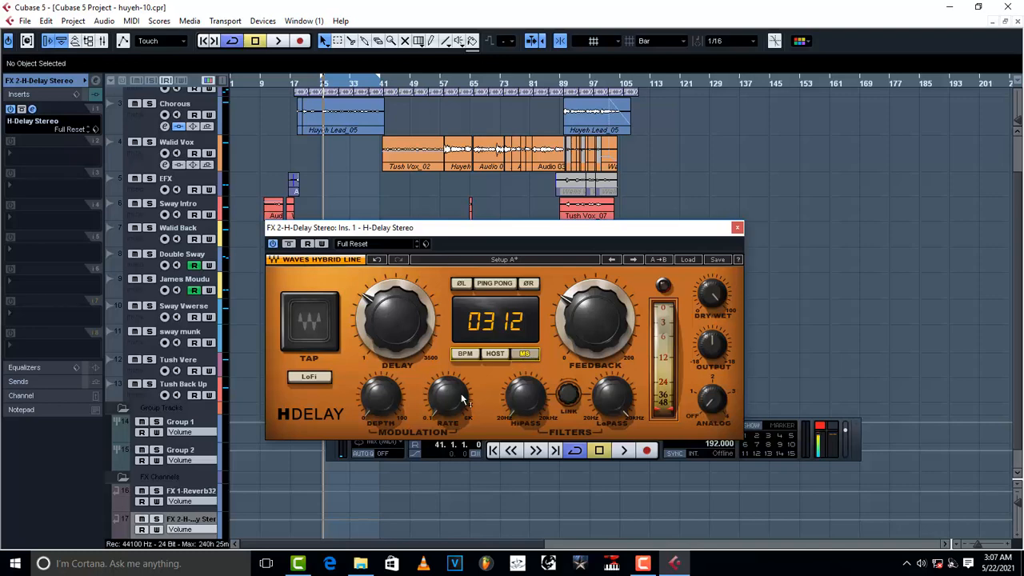
# Open the Windows Calculator and return to the H-Delay window in Cubase
pyautogui.click(14, 564)
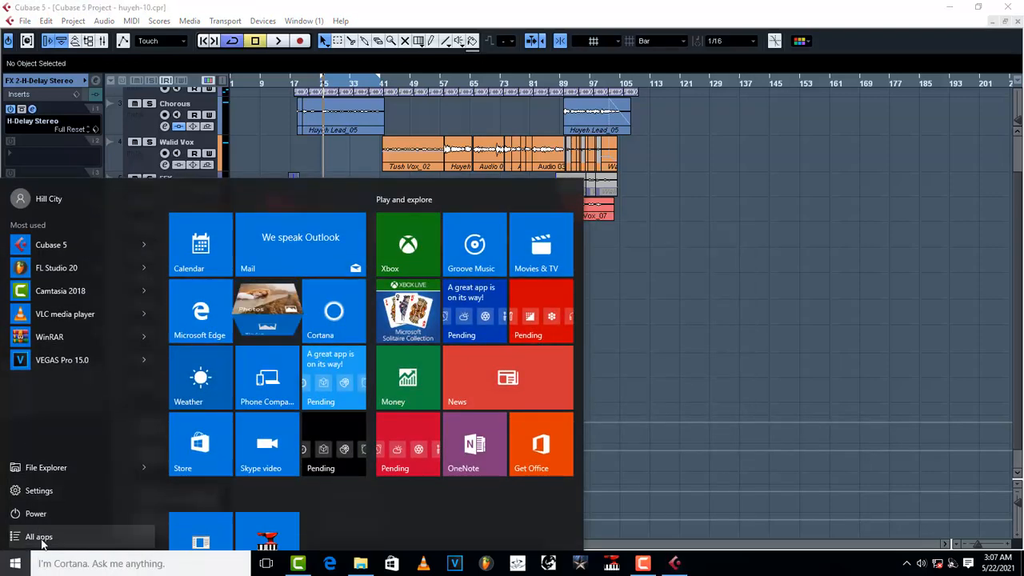
pyautogui.click(39, 537)
pyautogui.scroll(-5, 76, 424)
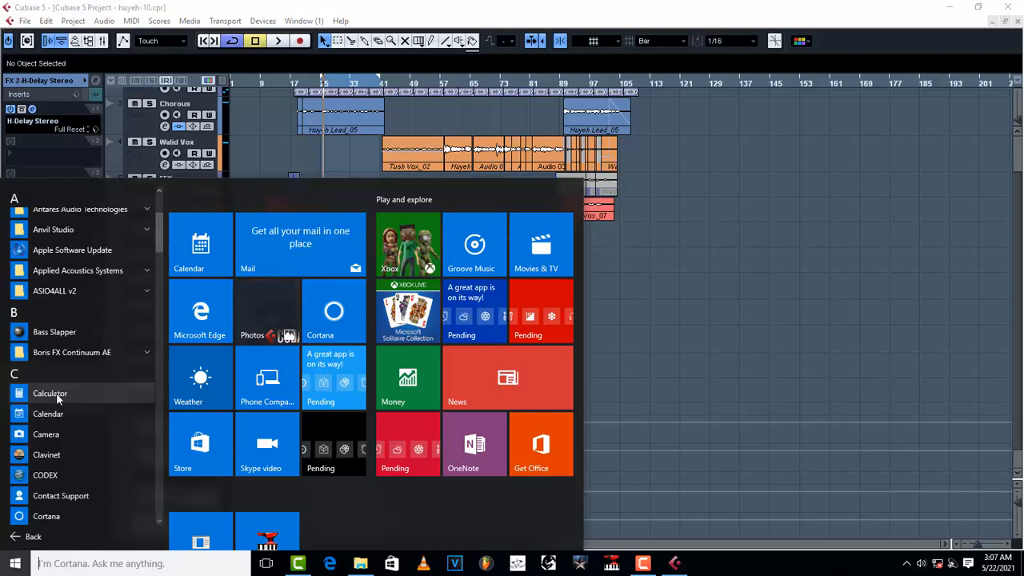
pyautogui.click(56, 393)
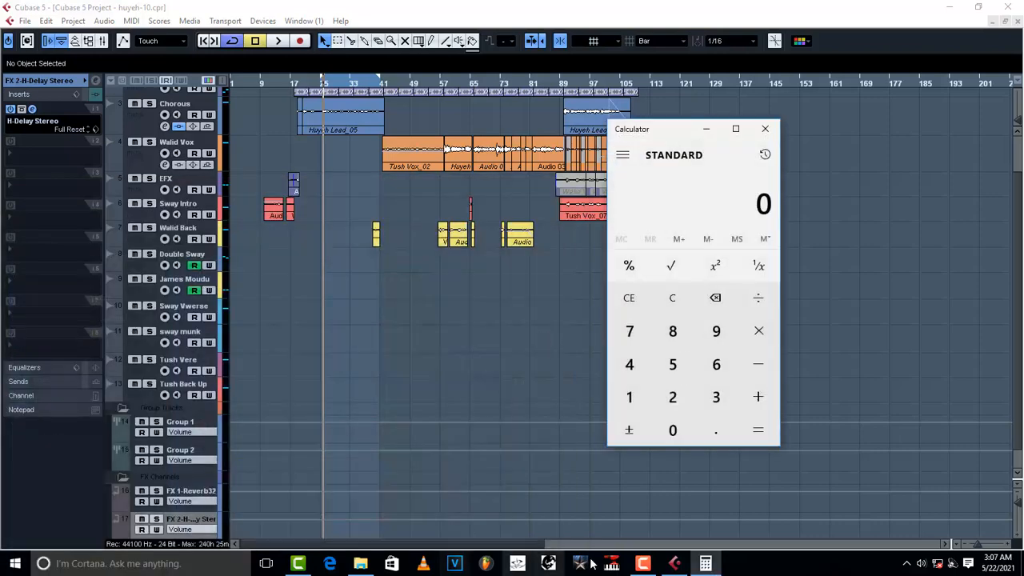
pyautogui.click(674, 563)
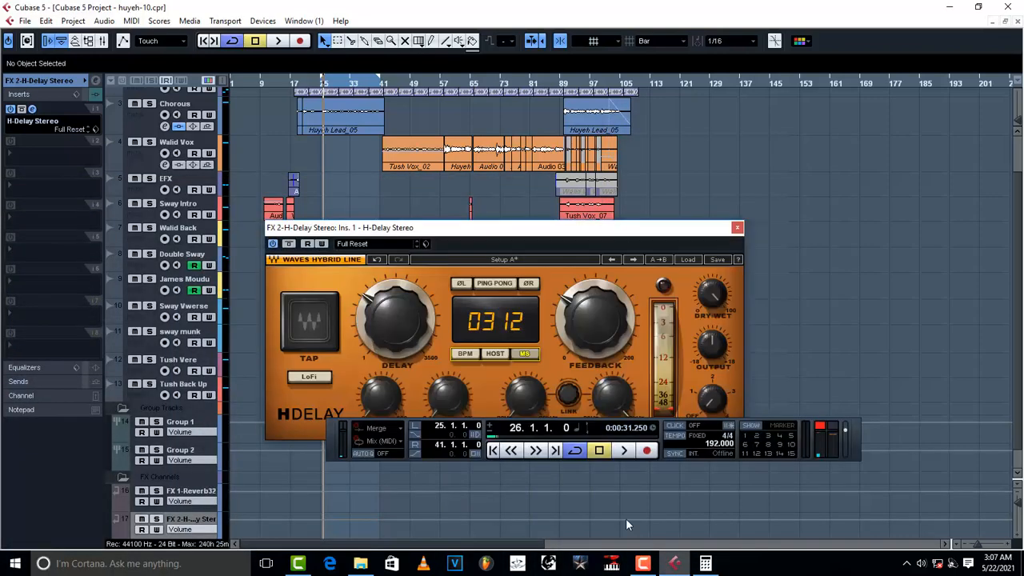
pyautogui.click(516, 324)
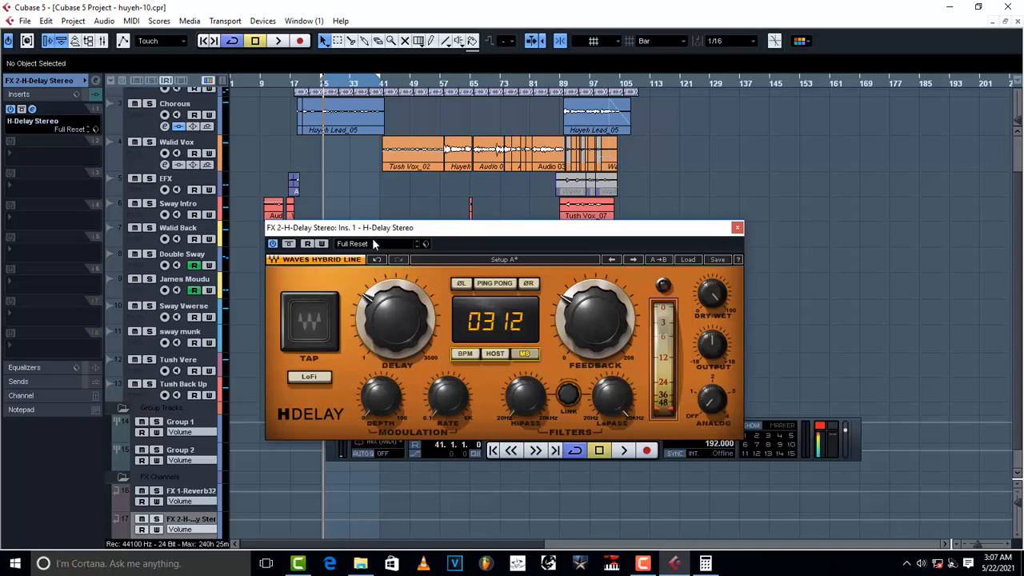
# Reopen the Reverb32 plug-in of the FX 1 channel and set its reverb time to 3.12 s
pyautogui.click(205, 492)
pyautogui.click(32, 108)
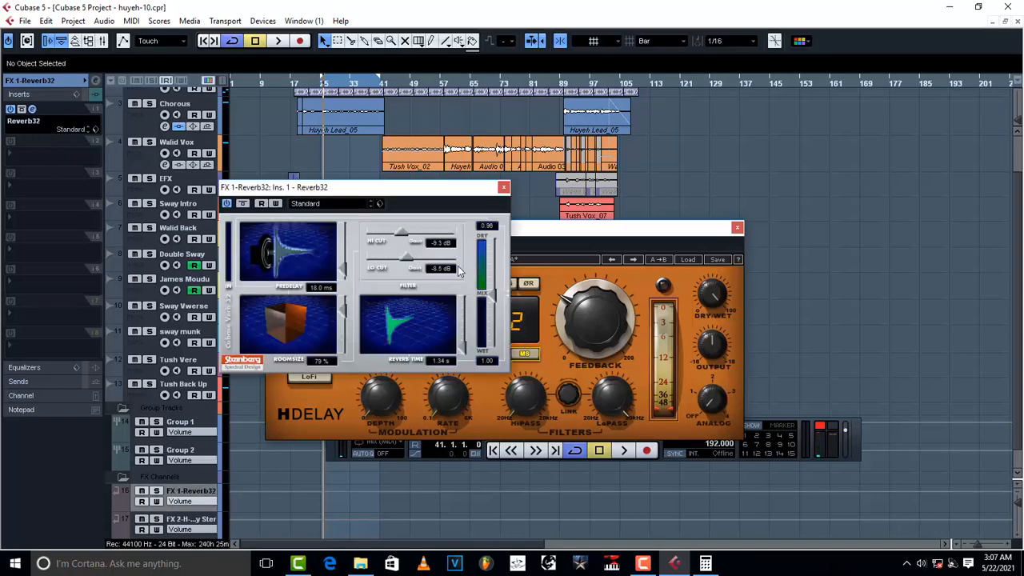
pyautogui.click(445, 363)
pyautogui.click(445, 362)
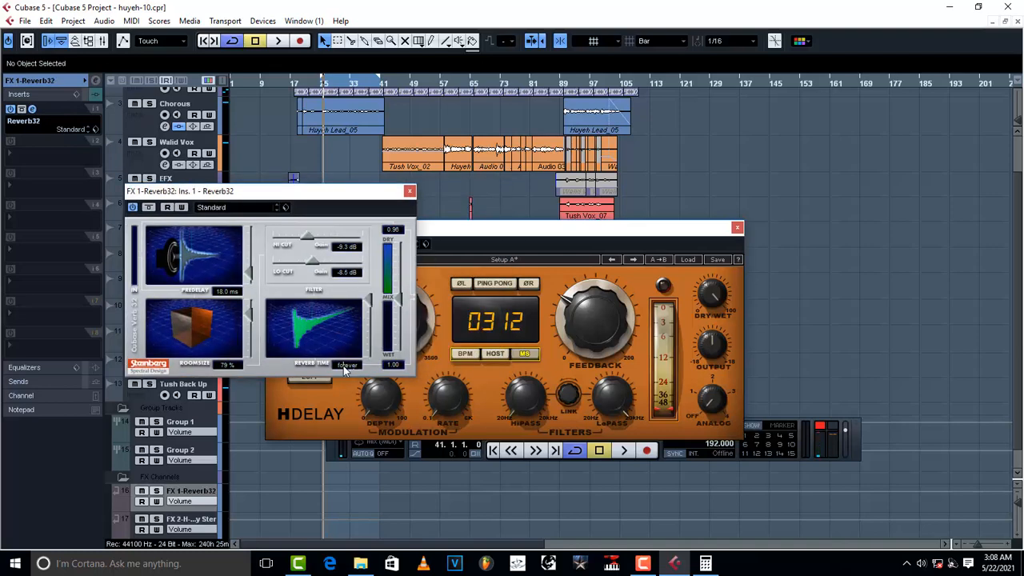
pyautogui.click(346, 366)
pyautogui.press('Return')
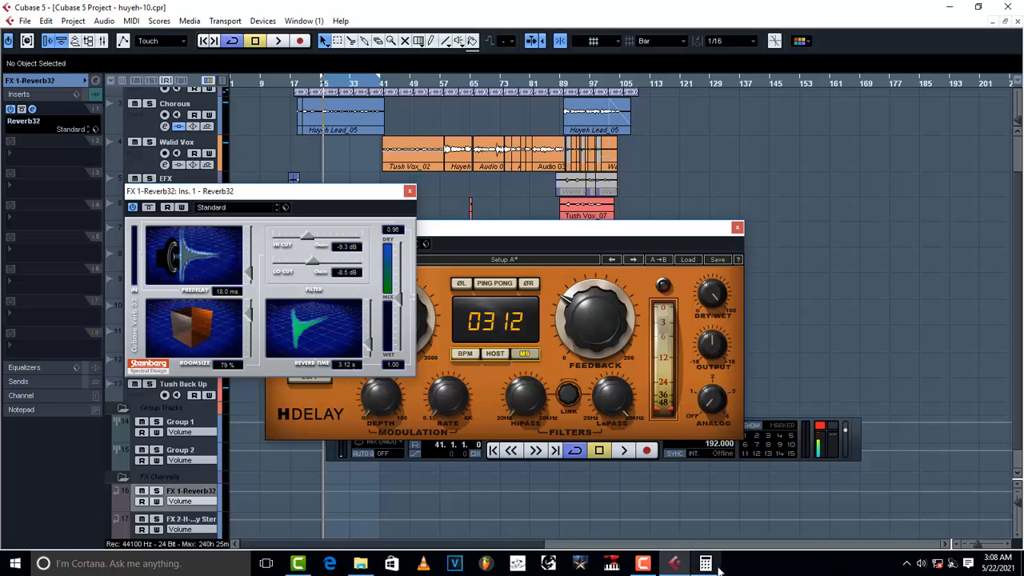
# Switch to the Calculator and divide 3.12 by 2
pyautogui.moveTo(719, 570)
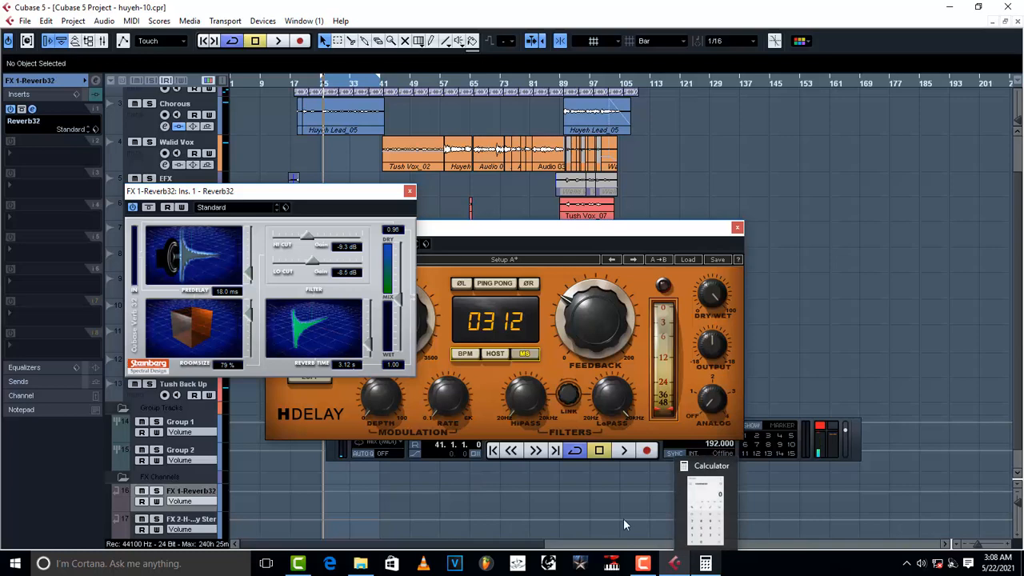
pyautogui.click(705, 566)
pyautogui.click(716, 397)
pyautogui.click(716, 430)
pyautogui.click(629, 397)
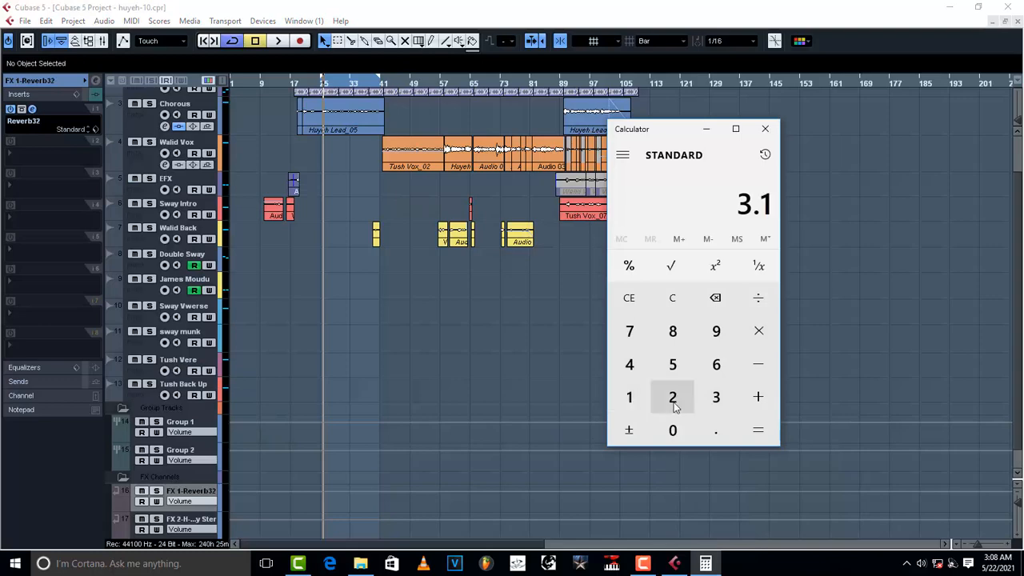
pyautogui.click(675, 406)
pyautogui.click(757, 298)
pyautogui.click(673, 398)
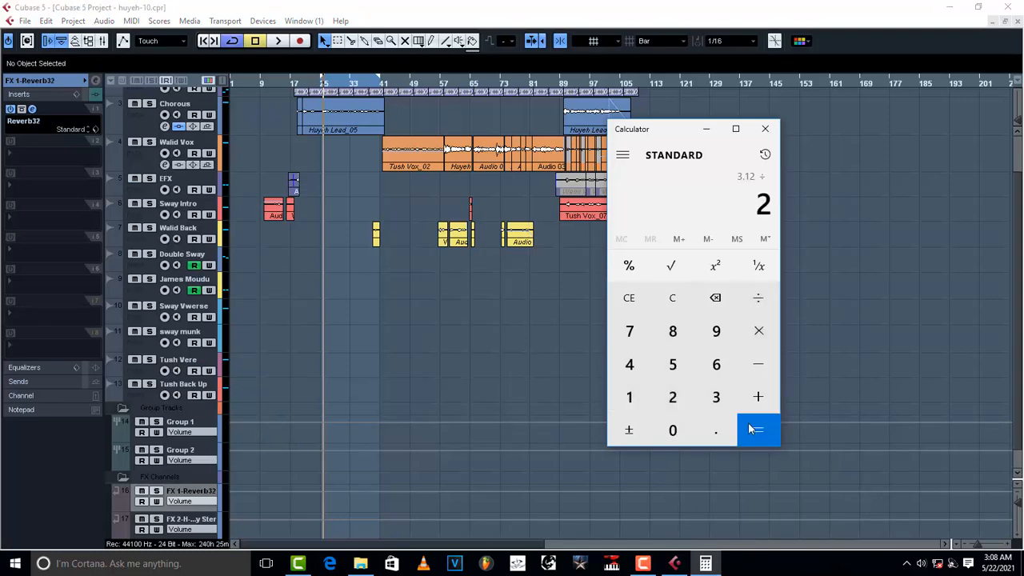
pyautogui.click(755, 430)
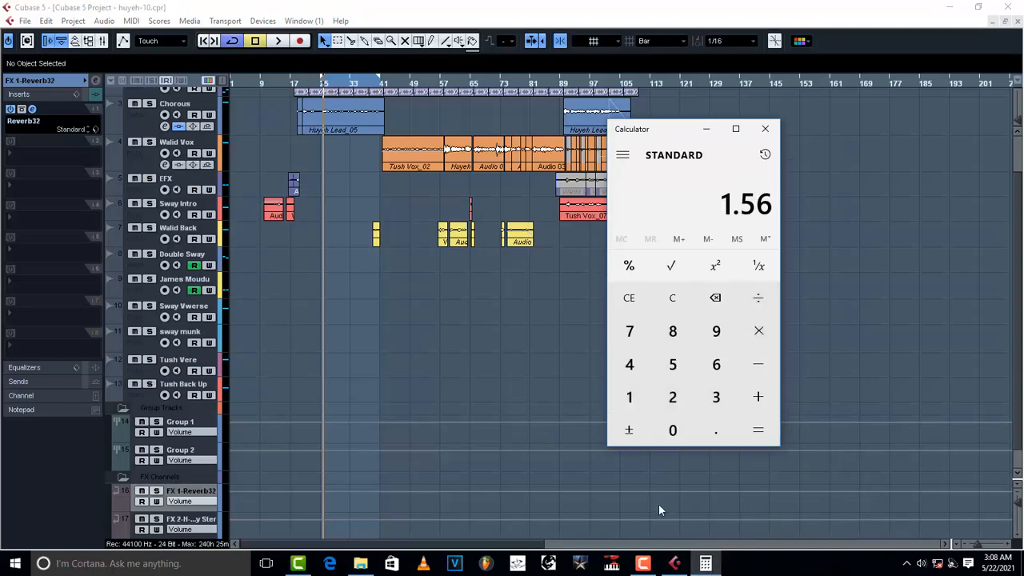
# Return to Cubase, set the Reverb32 predelay to 1.5 ms, and close the Reverb32 and H-Delay windows
pyautogui.click(647, 472)
pyautogui.click(227, 293)
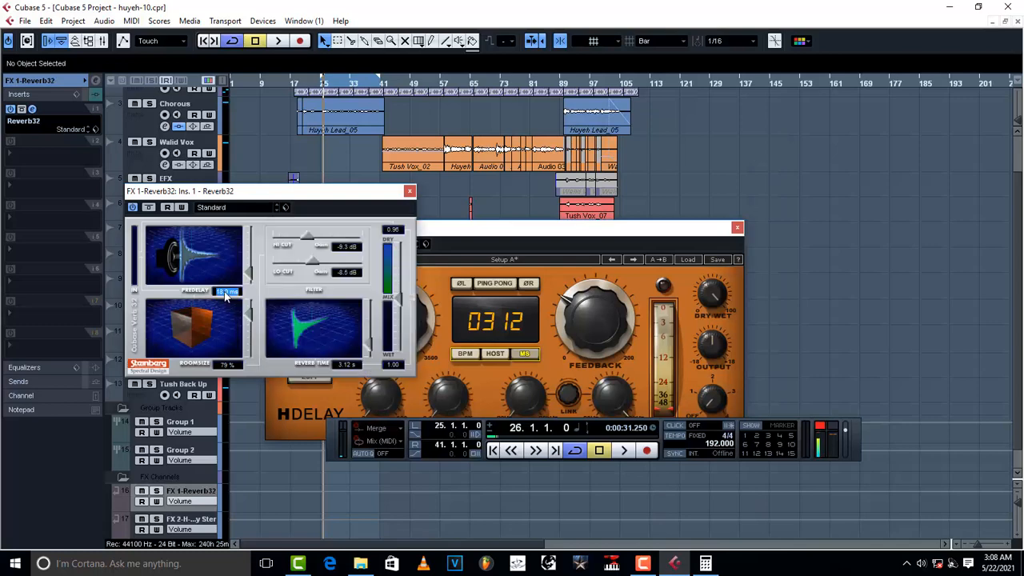
pyautogui.press('BackSpace')
pyautogui.write('15')
pyautogui.press('Return')
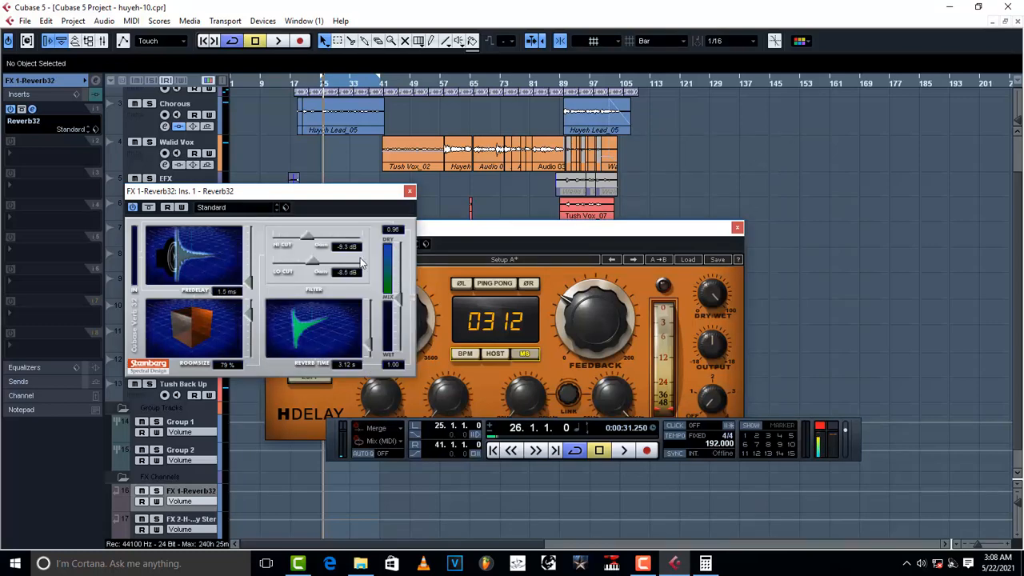
pyautogui.click(409, 191)
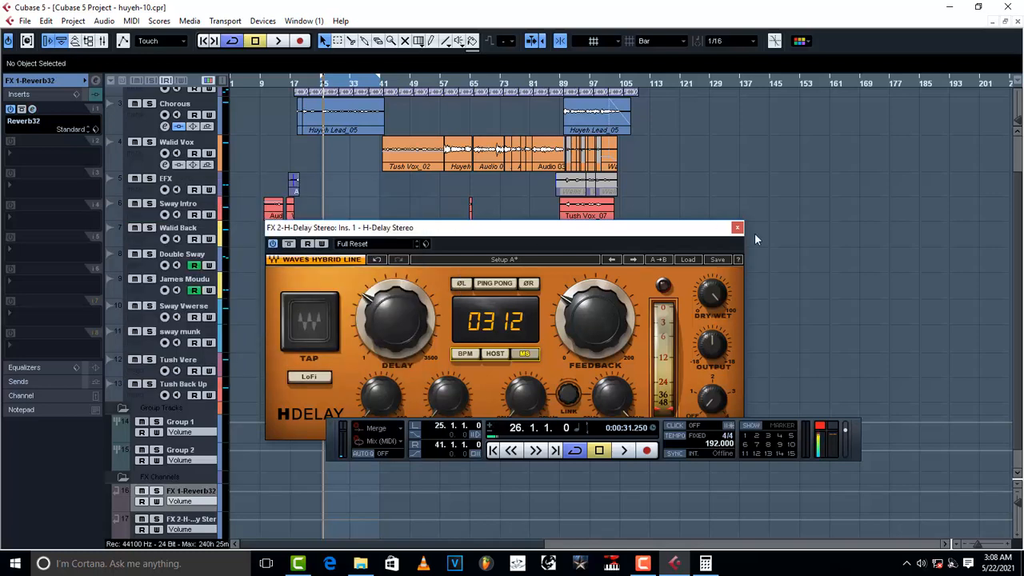
pyautogui.click(736, 228)
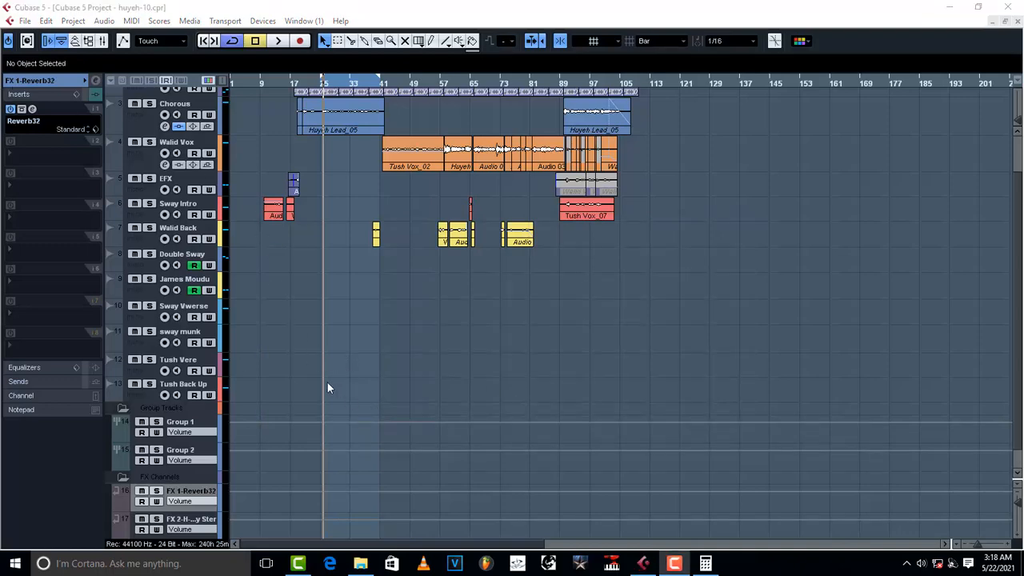
# Show the transport and route the Chorous track's output to Group 1
pyautogui.scroll(2, 383, 318)
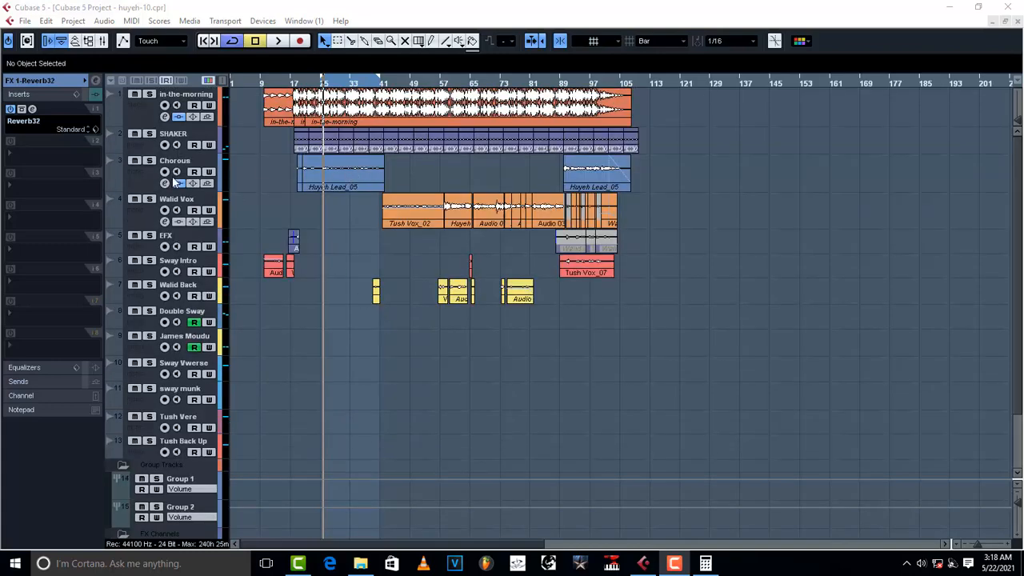
pyautogui.press('F2')
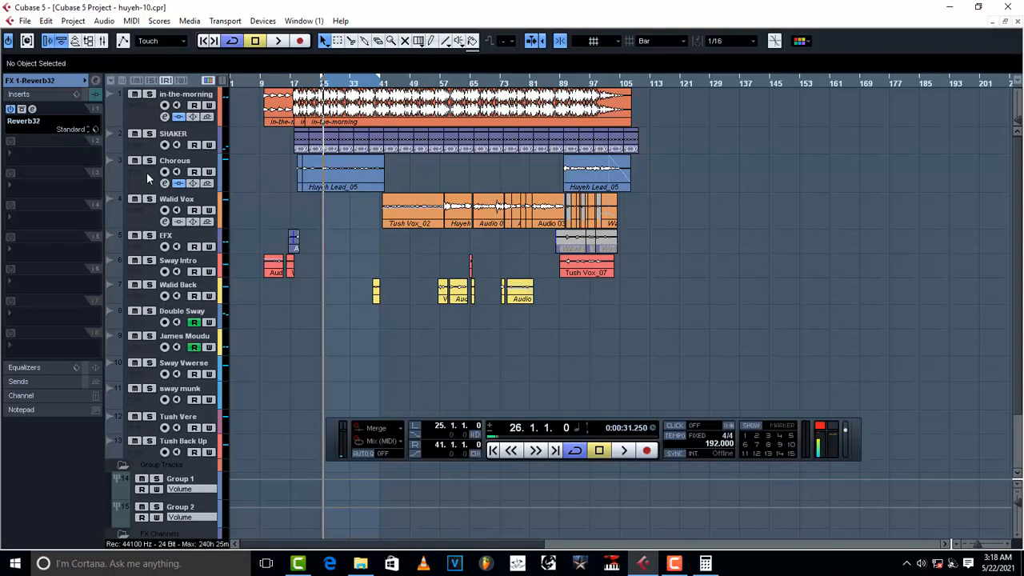
pyautogui.click(146, 172)
pyautogui.click(32, 189)
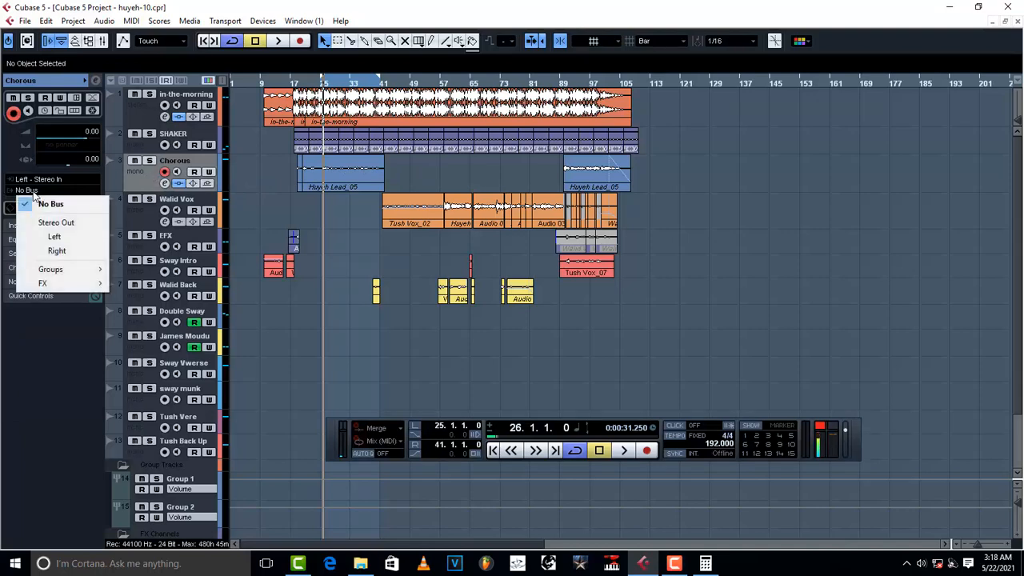
pyautogui.moveTo(72, 269)
pyautogui.click(143, 269)
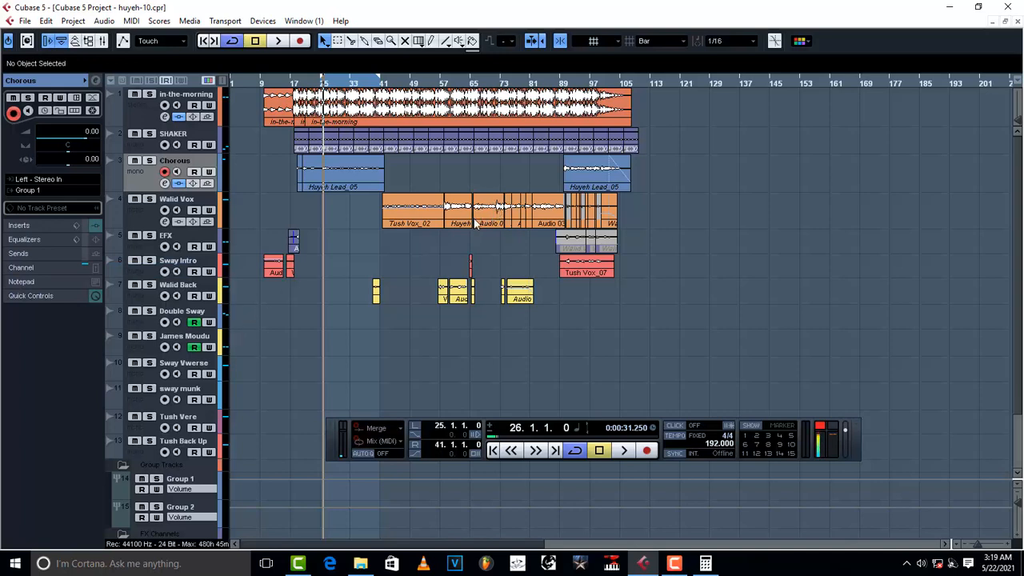
# Route the Walid Vox track's output to Group 2
pyautogui.click(124, 213)
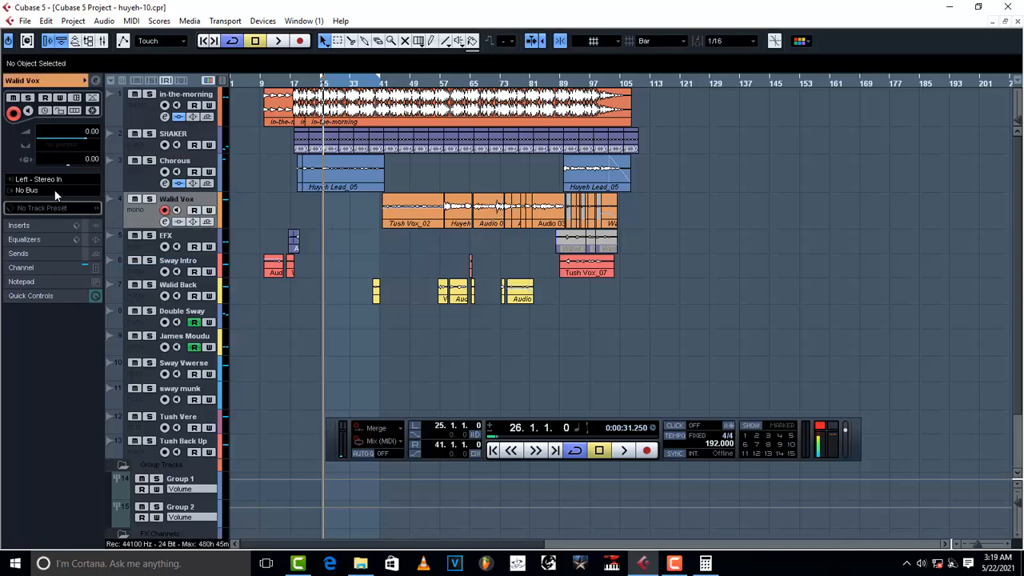
pyautogui.click(56, 195)
pyautogui.moveTo(80, 272)
pyautogui.click(147, 285)
# Route the outputs of the Walid Back and Sway Intro tracks to Group 2
pyautogui.click(200, 292)
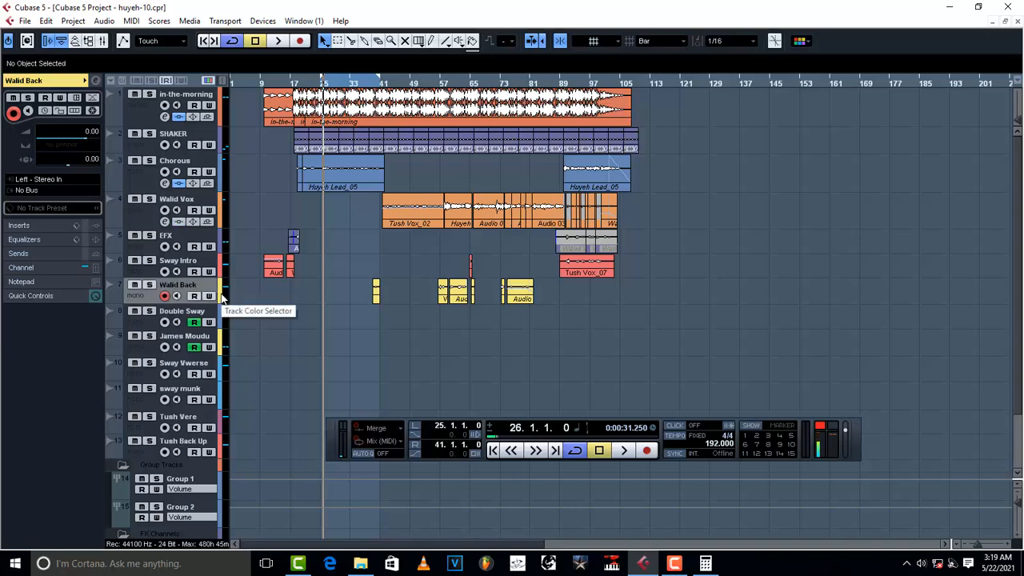
pyautogui.click(31, 189)
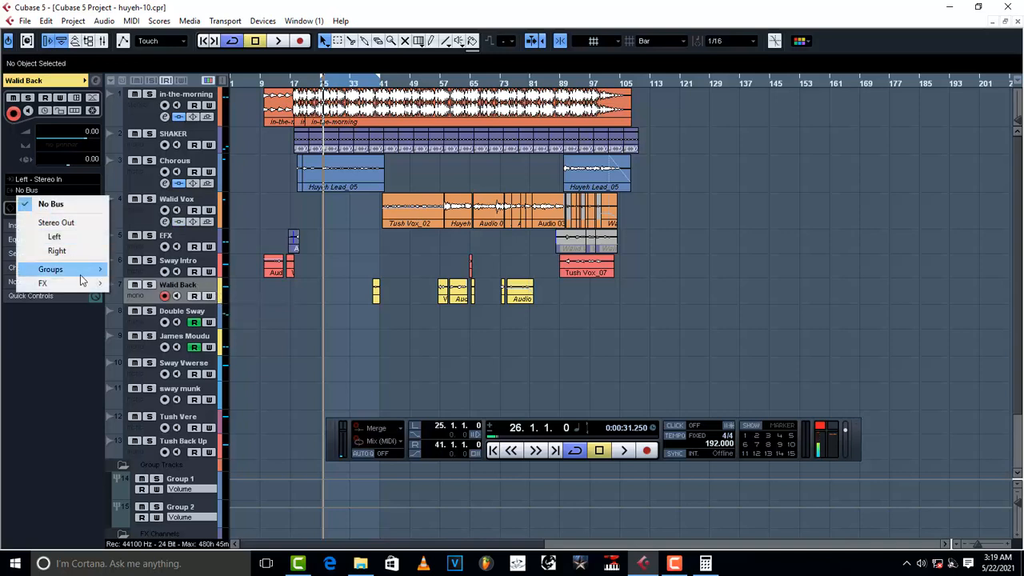
pyautogui.moveTo(80, 269)
pyautogui.click(136, 283)
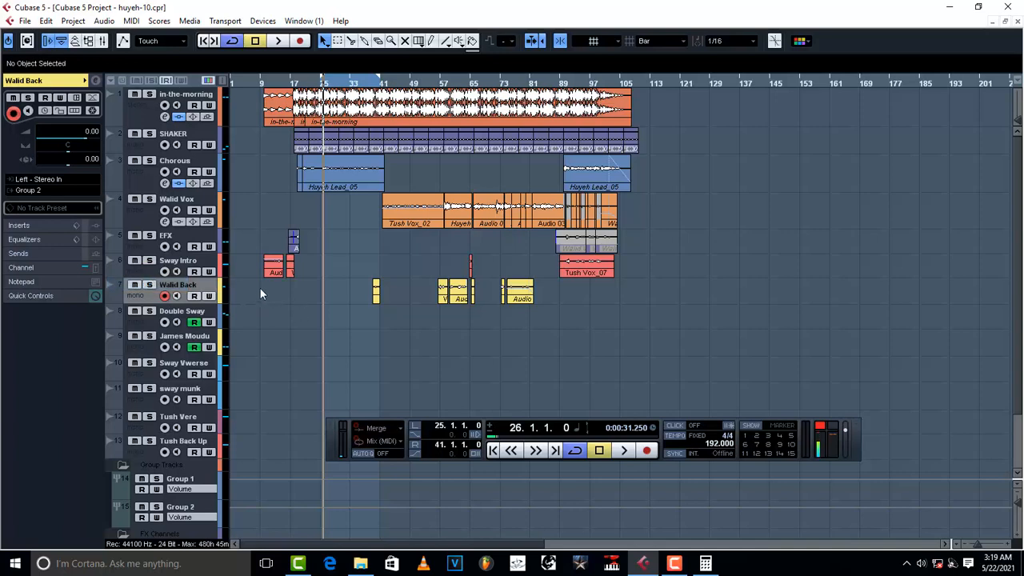
pyautogui.click(141, 270)
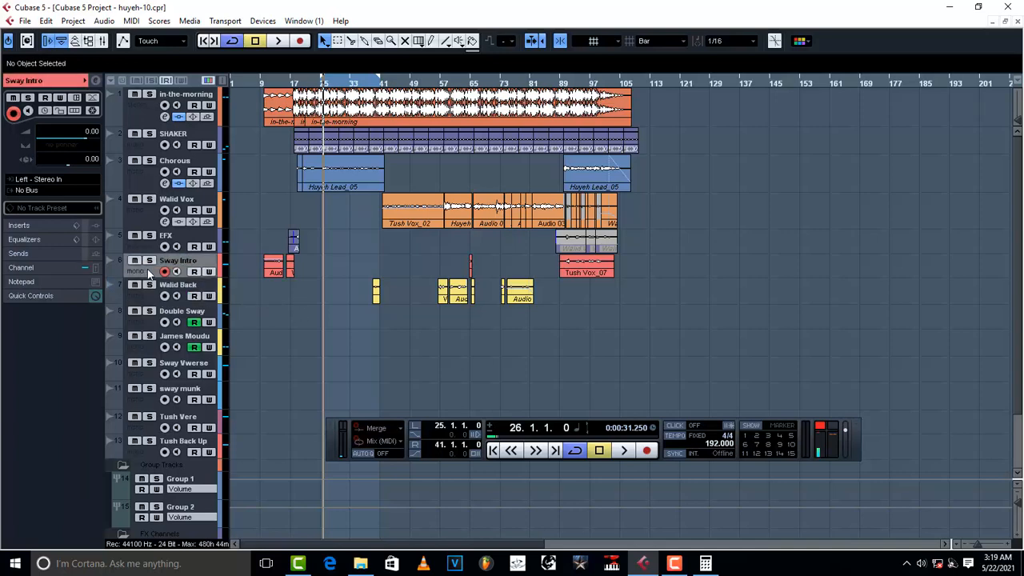
pyautogui.click(38, 188)
pyautogui.moveTo(90, 269)
pyautogui.click(168, 285)
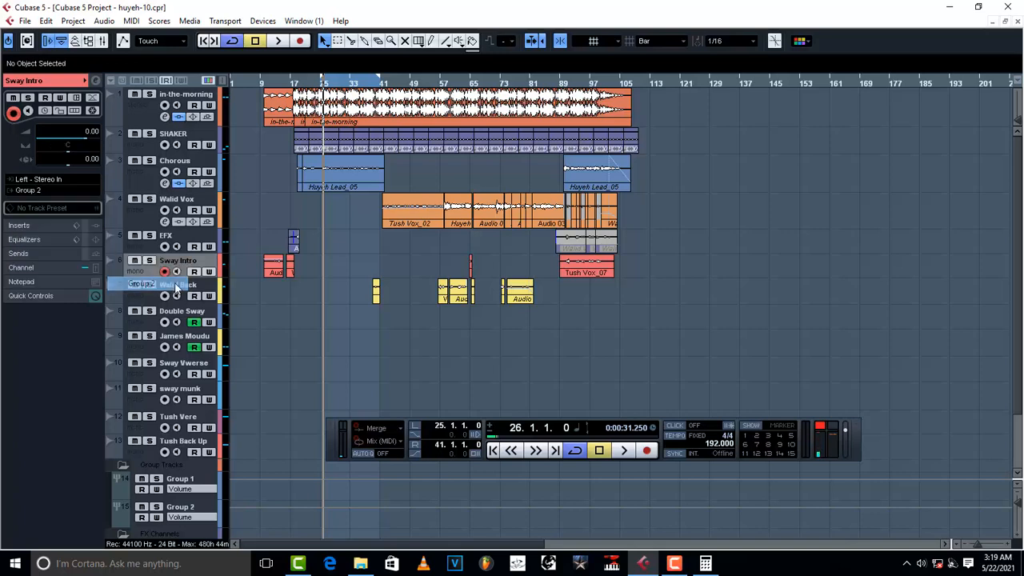
# Route the EFX track's output to Group 2
pyautogui.click(140, 250)
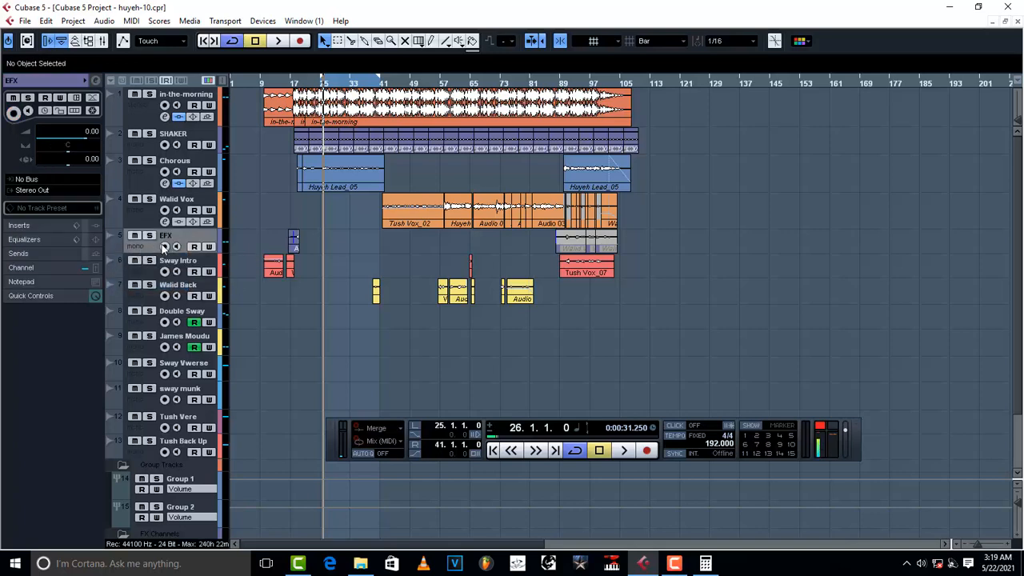
pyautogui.click(32, 190)
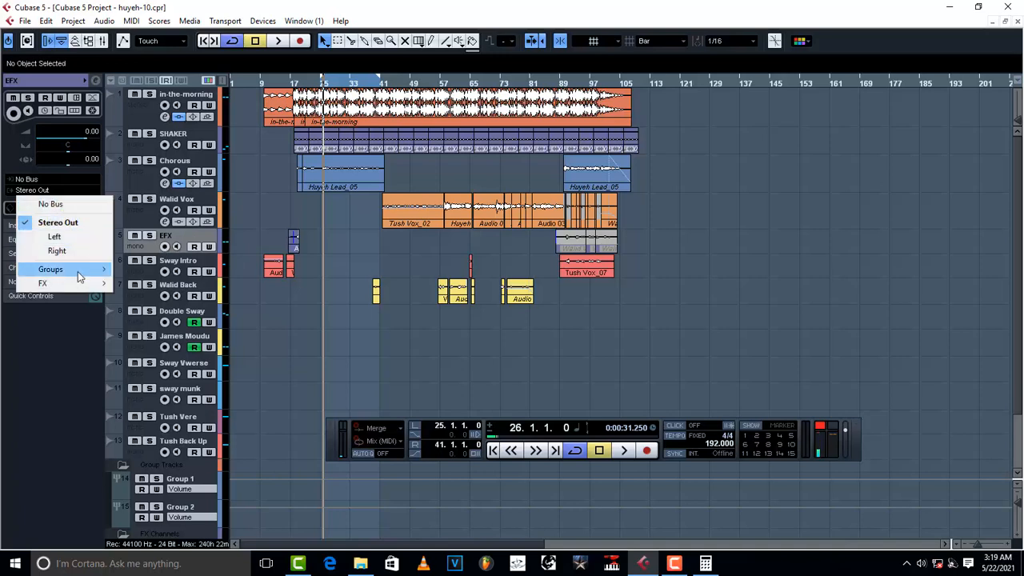
pyautogui.moveTo(78, 271)
pyautogui.click(156, 285)
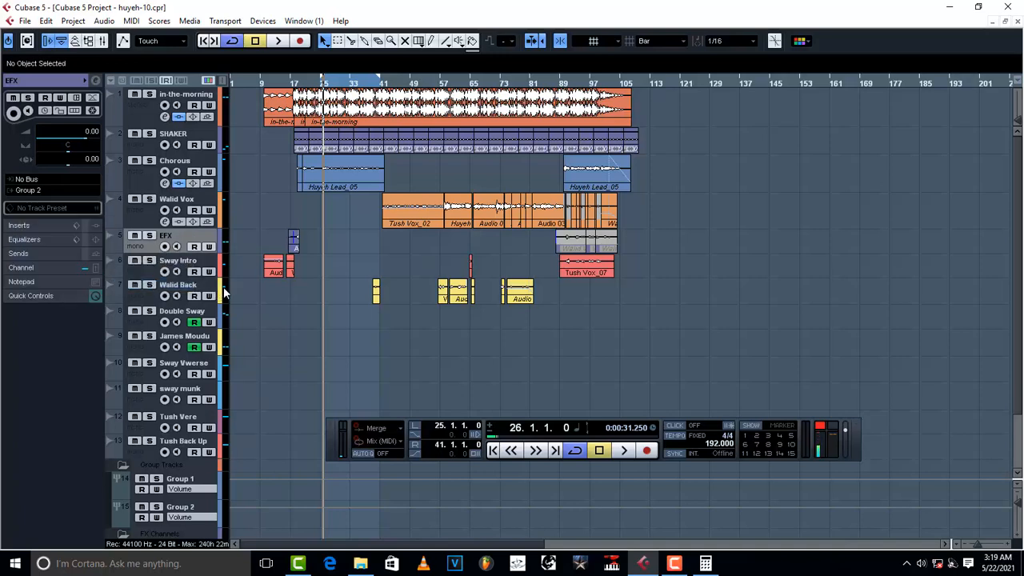
pyautogui.click(28, 182)
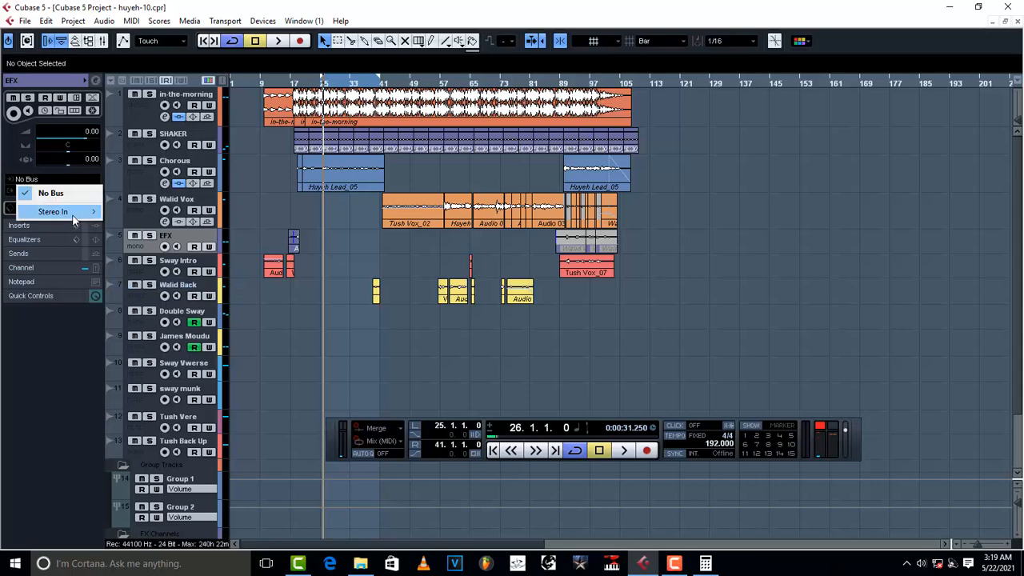
pyautogui.moveTo(73, 219)
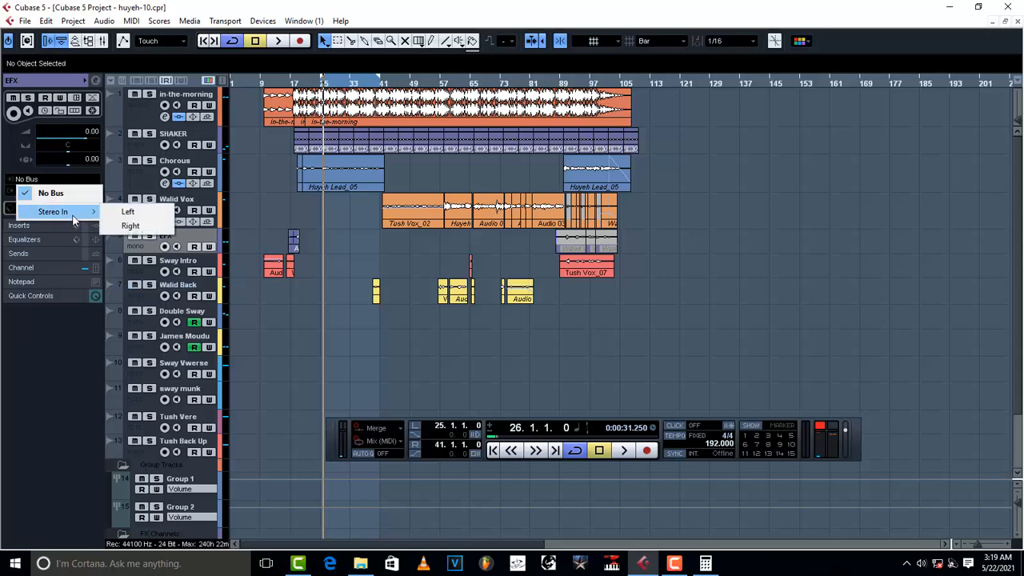
pyautogui.click(285, 323)
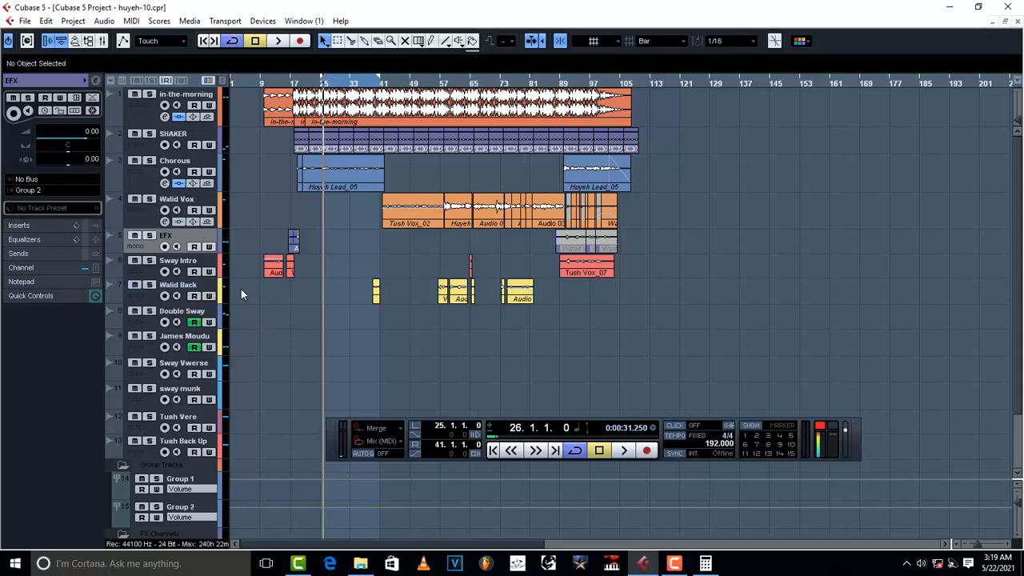
# Insert the Compressor DeEsser plug-in in the second insert slot of Group 1
pyautogui.scroll(-3, 295, 337)
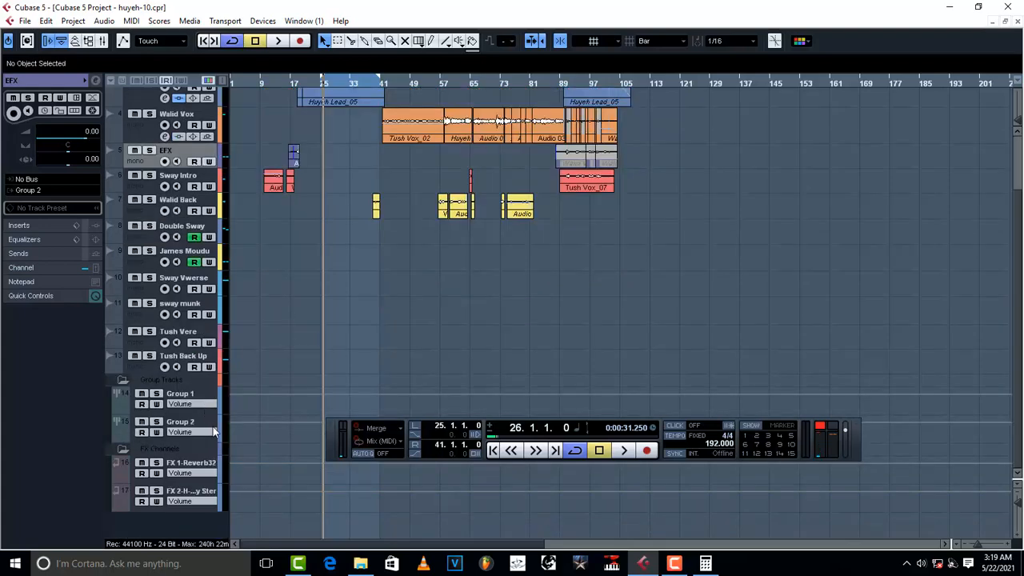
pyautogui.click(205, 394)
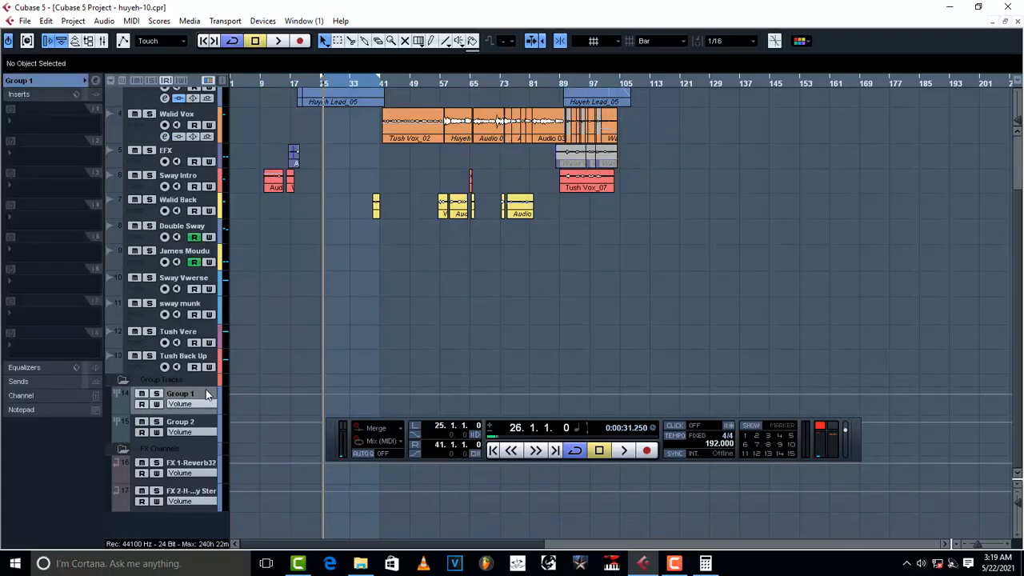
pyautogui.click(25, 160)
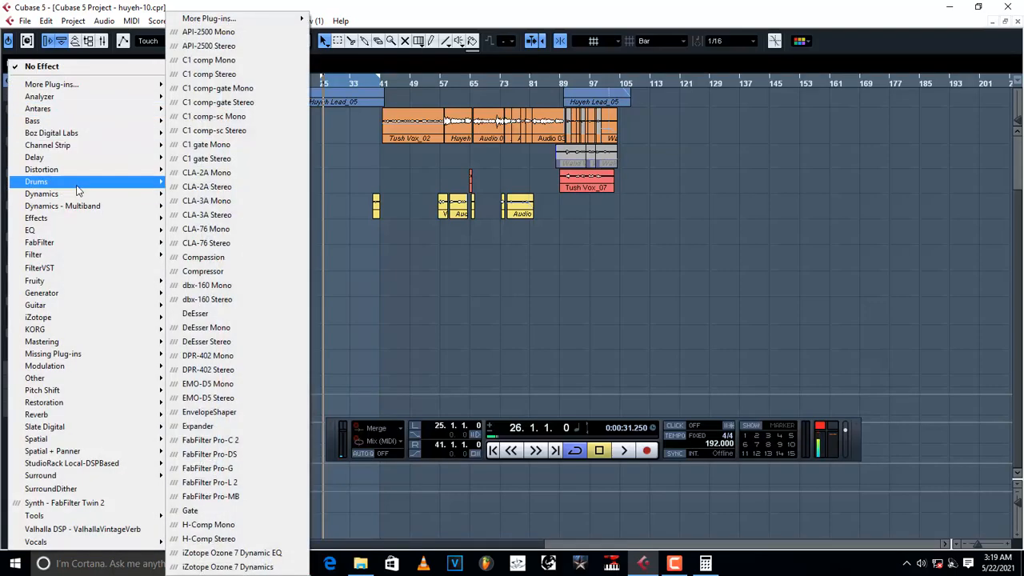
pyautogui.moveTo(78, 198)
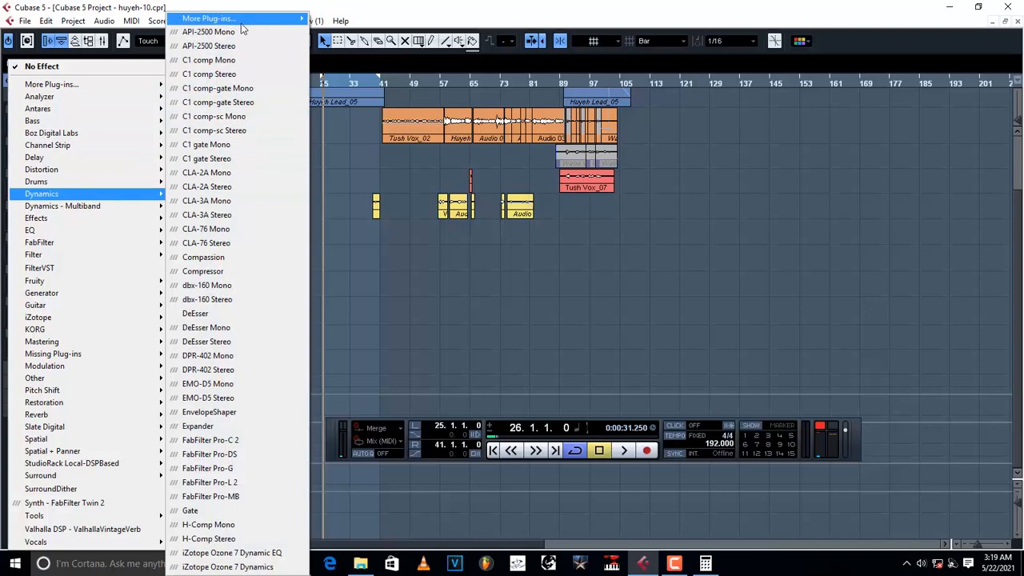
pyautogui.moveTo(240, 22)
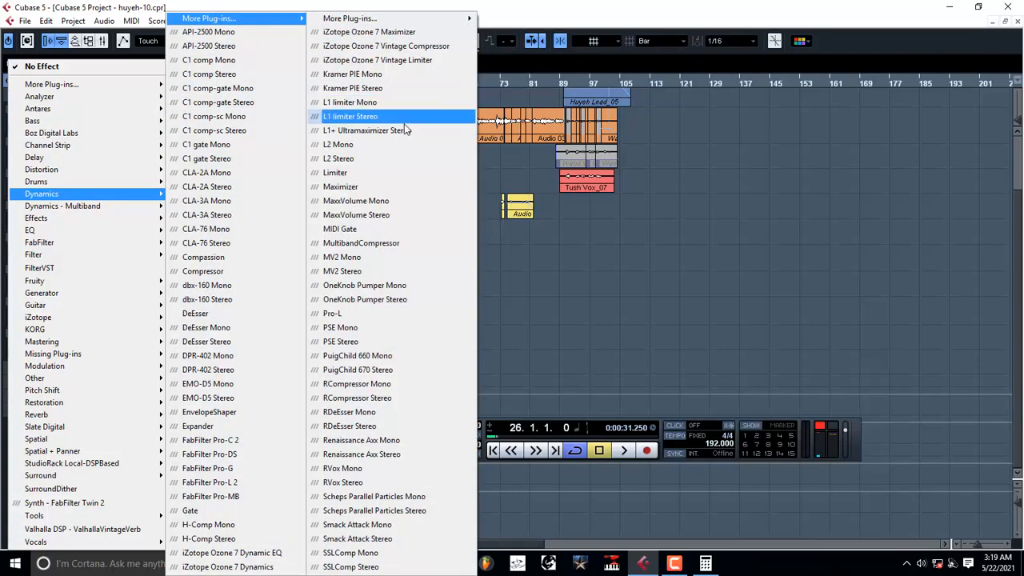
pyautogui.moveTo(80, 84)
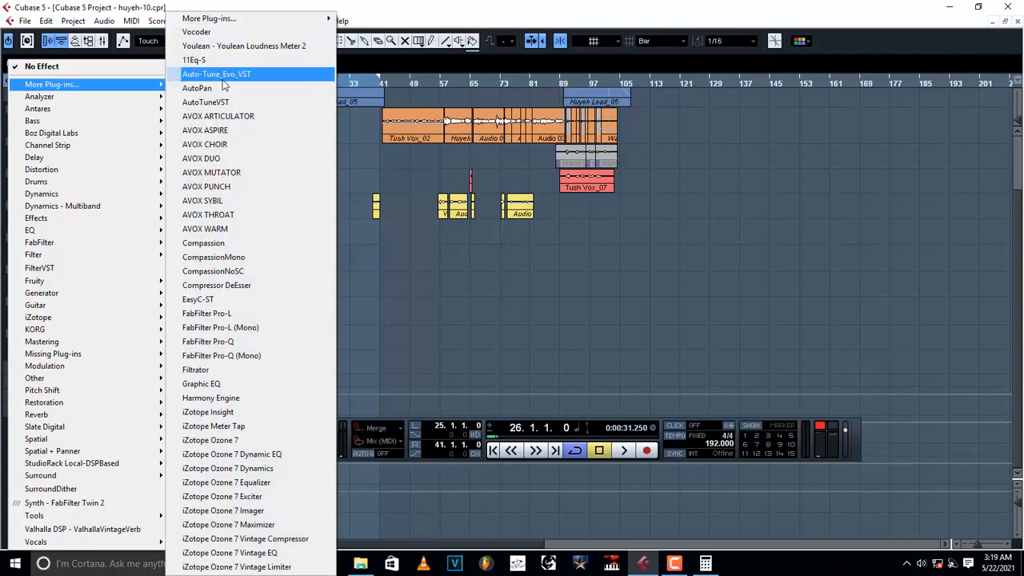
pyautogui.click(240, 290)
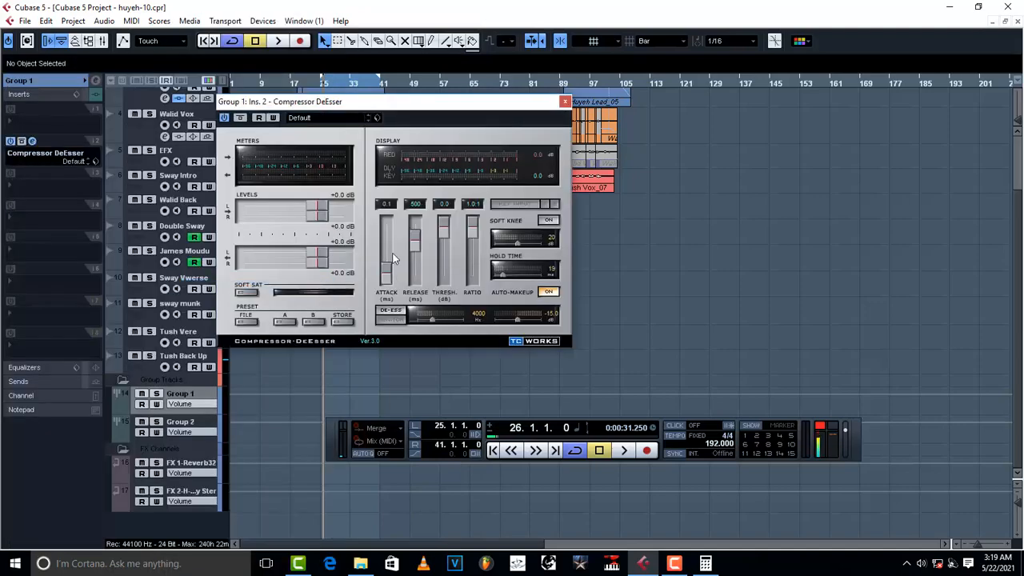
# Load the Warm Vocal preset in the Compressor DeEsser and set its ratio to 64.0:1
pyautogui.click(317, 119)
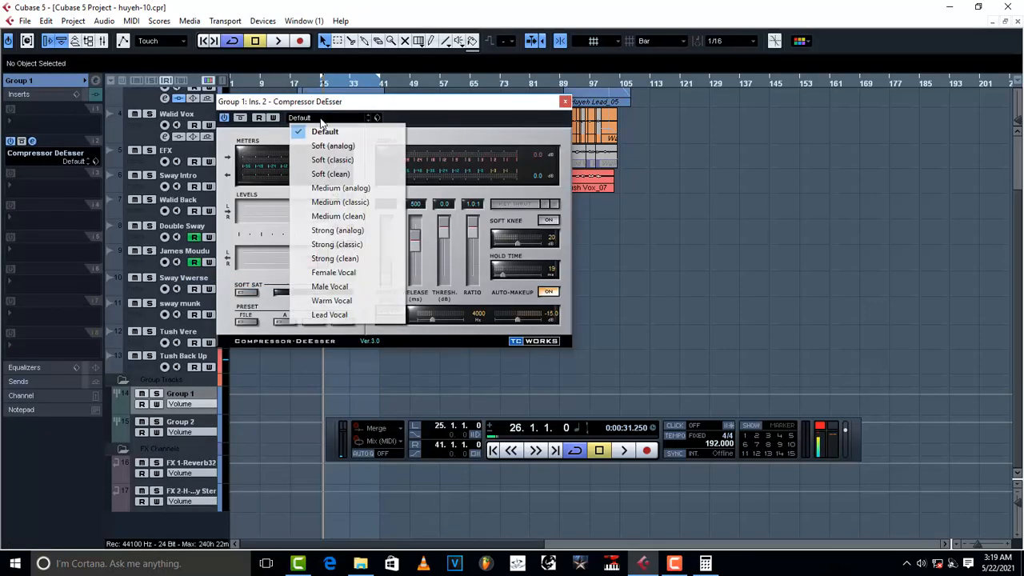
pyautogui.click(344, 301)
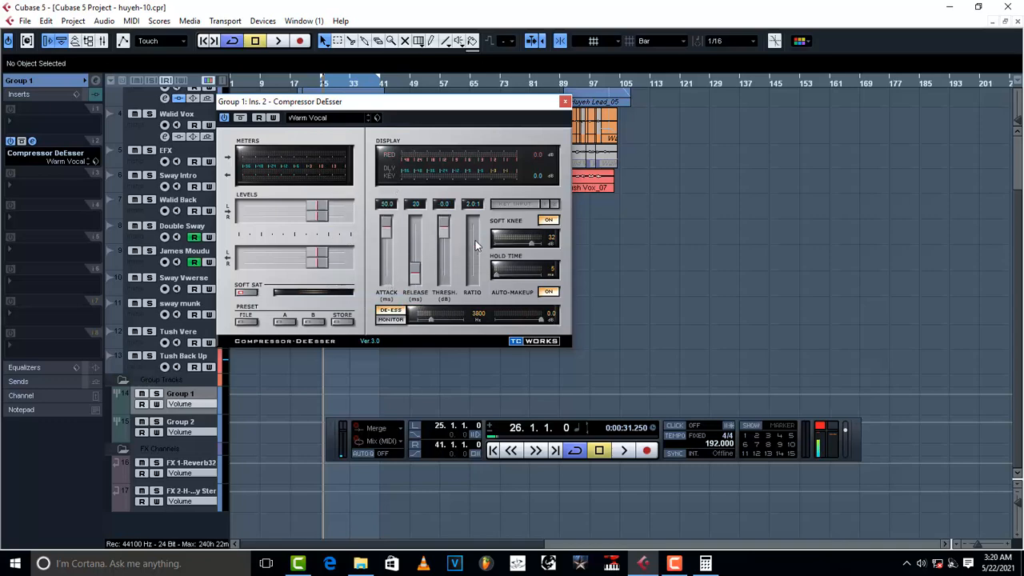
pyautogui.moveTo(475, 240); pyautogui.dragTo(473, 289)
pyautogui.moveTo(367, 104); pyautogui.dragTo(600, 204)
pyautogui.scroll(3, 313, 238)
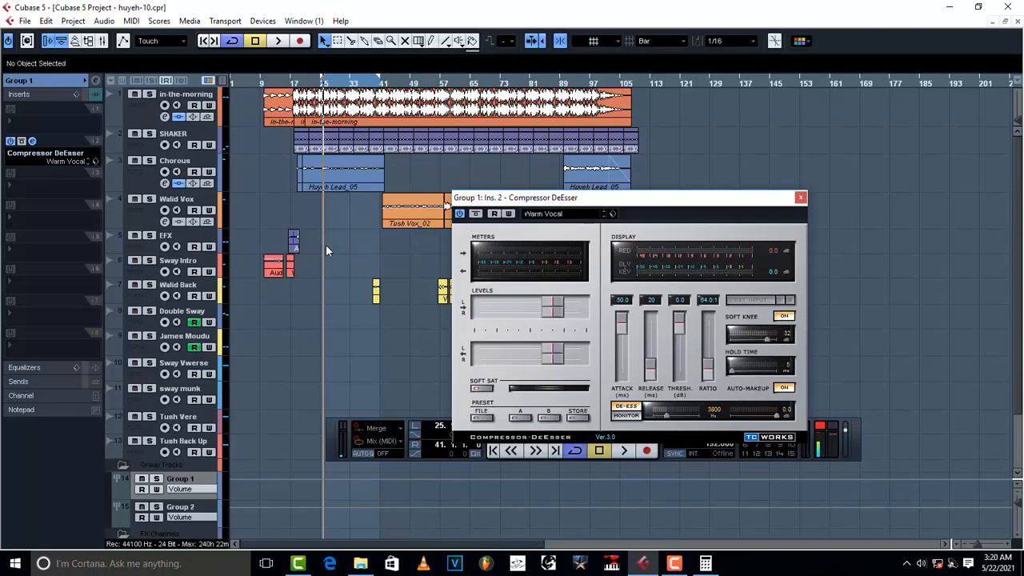
# Set the Compressor DeEsser threshold to -13.3 dB while playing the loop, comparing it bypassed and active, and close its window
pyautogui.press('space')
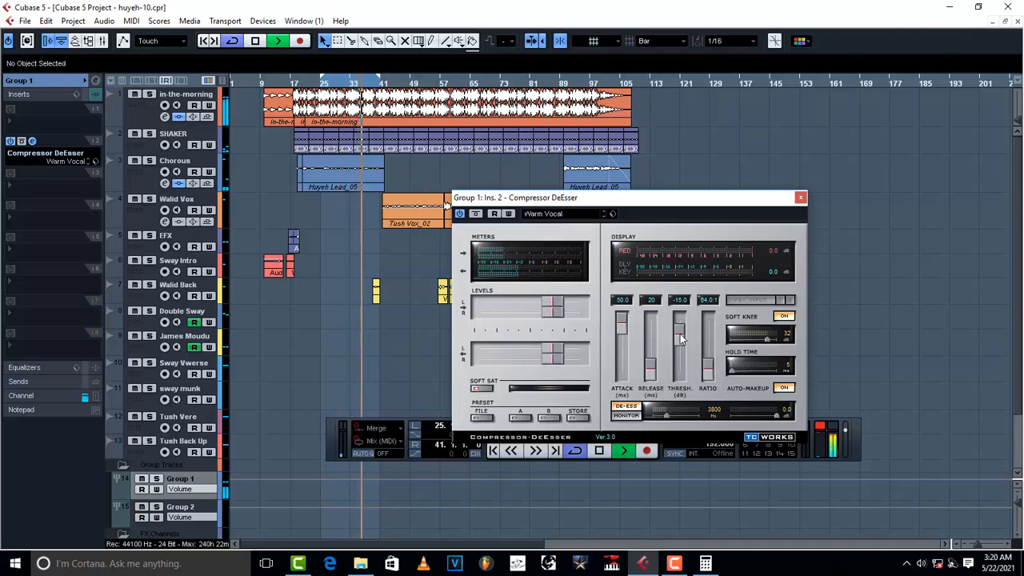
pyautogui.moveTo(680, 333); pyautogui.dragTo(681, 333)
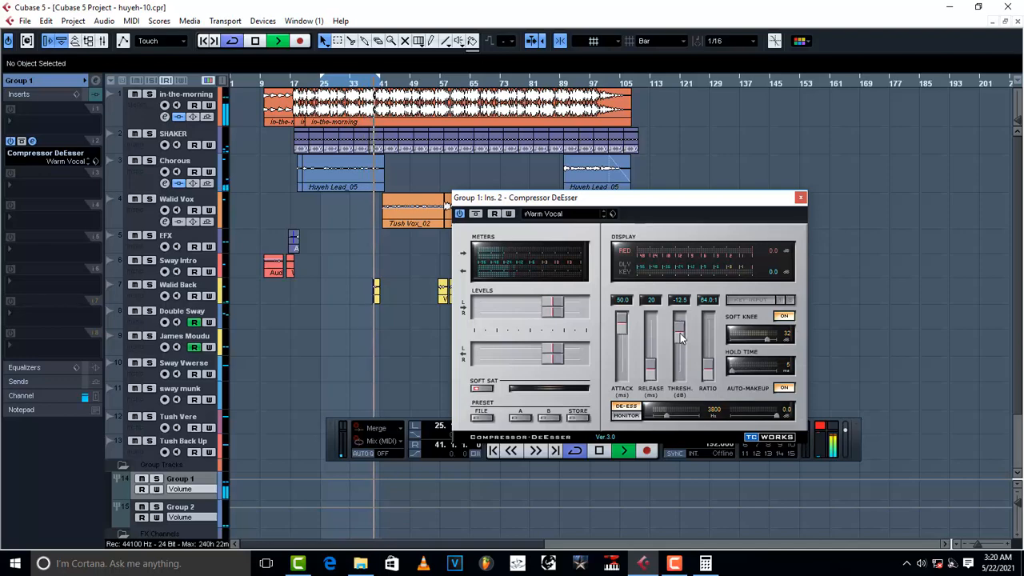
pyautogui.press('space')
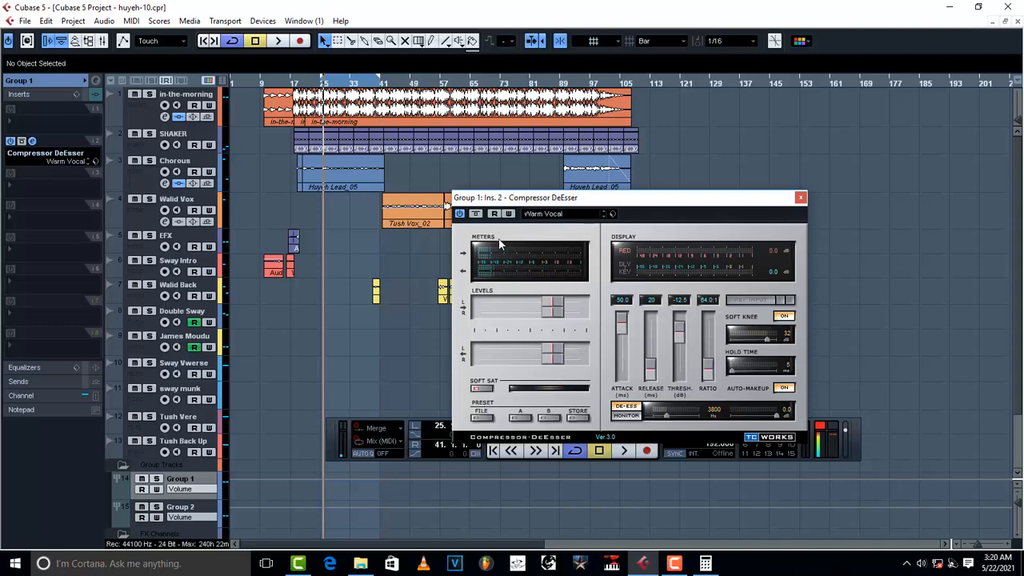
pyautogui.click(460, 214)
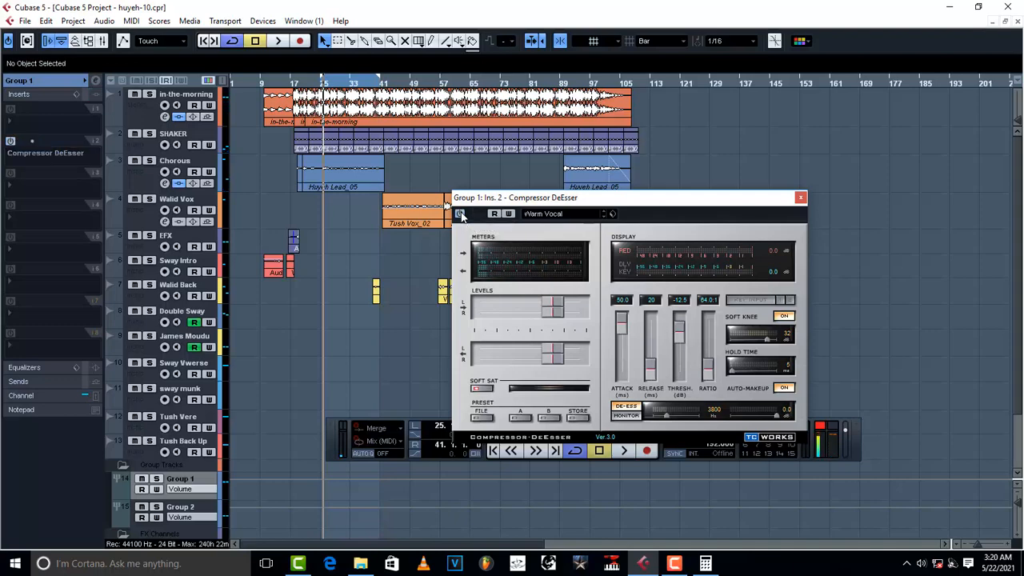
pyautogui.press('space')
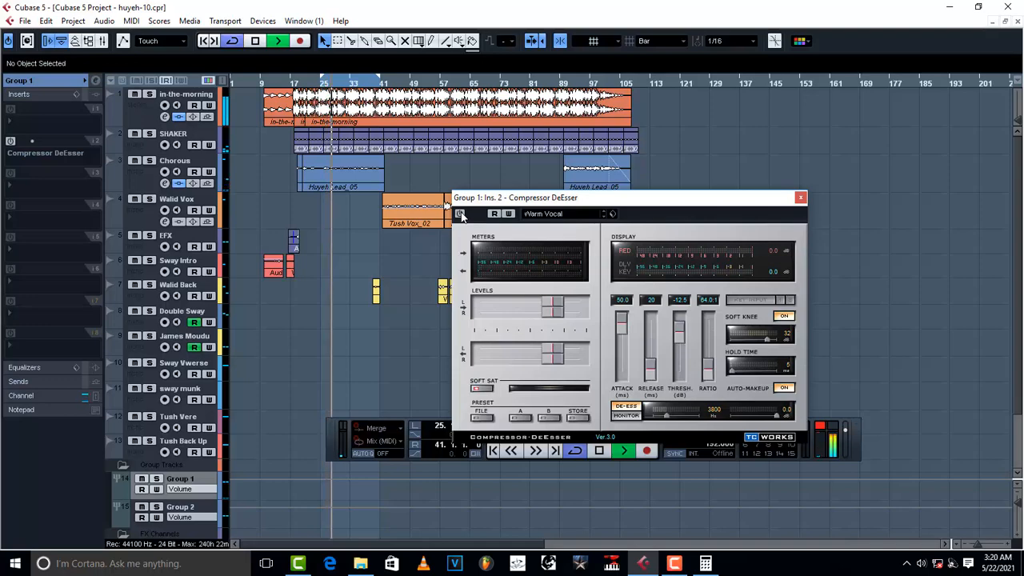
pyautogui.click(460, 213)
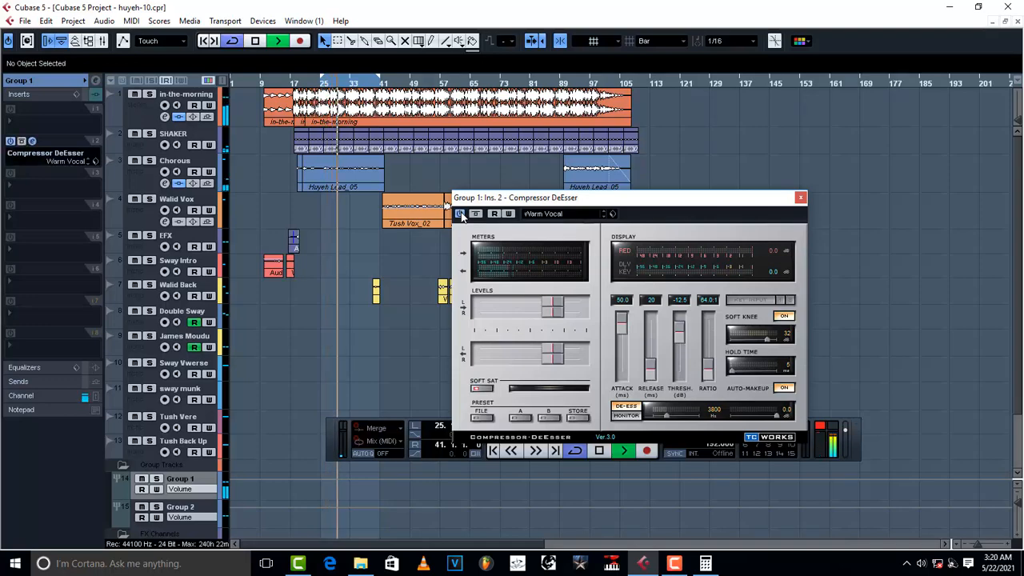
pyautogui.click(460, 213)
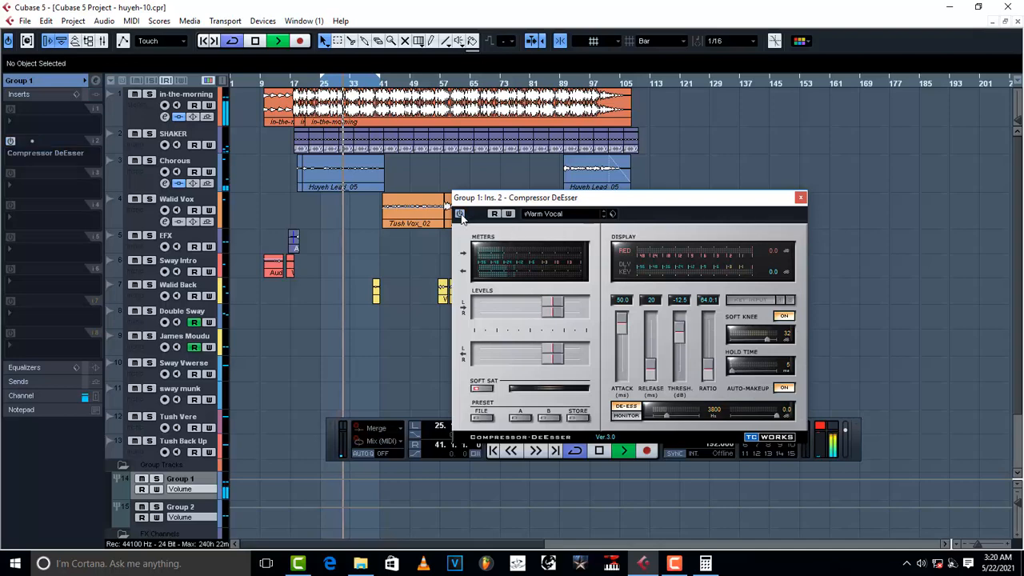
pyautogui.click(460, 213)
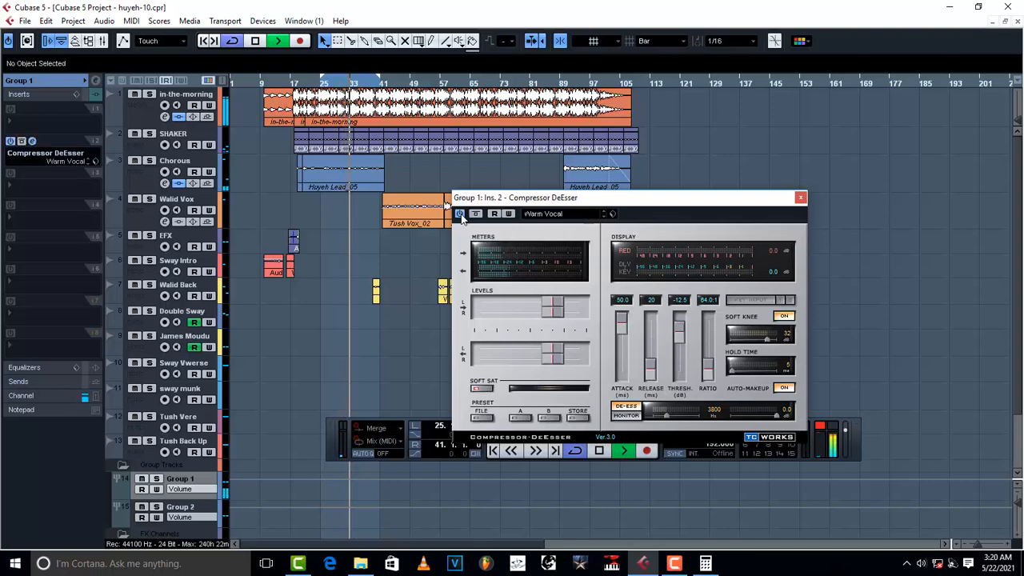
pyautogui.press('space')
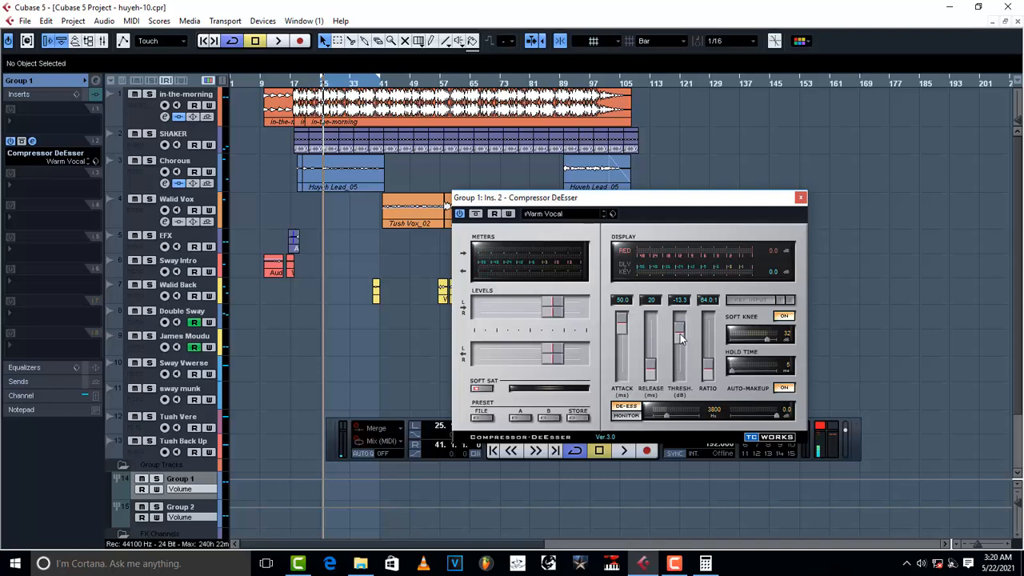
pyautogui.click(800, 198)
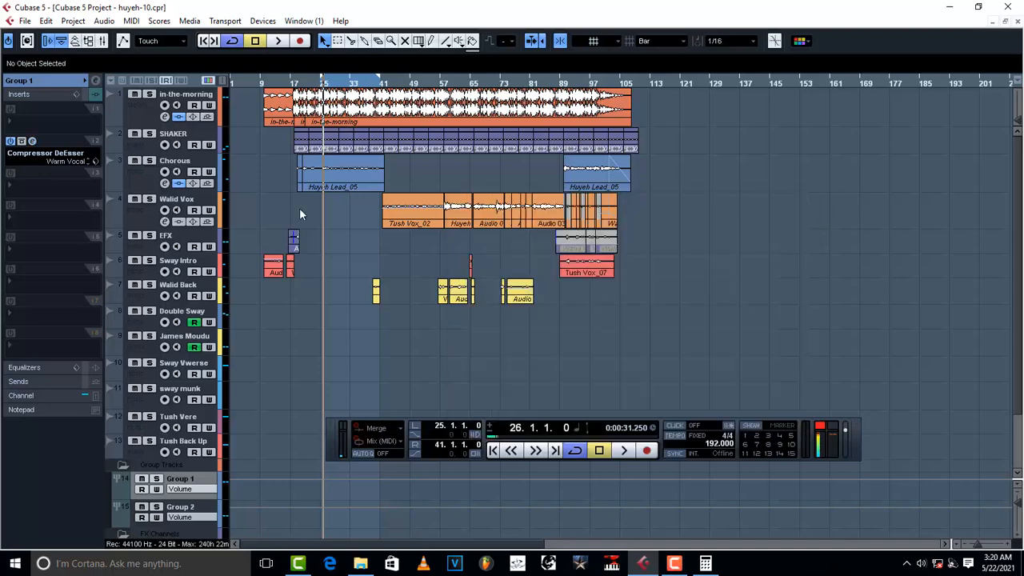
# Insert FabFilter Pro-Q 3 in the first insert slot of Group 1 and move its window clear of the track list
pyautogui.click(21, 126)
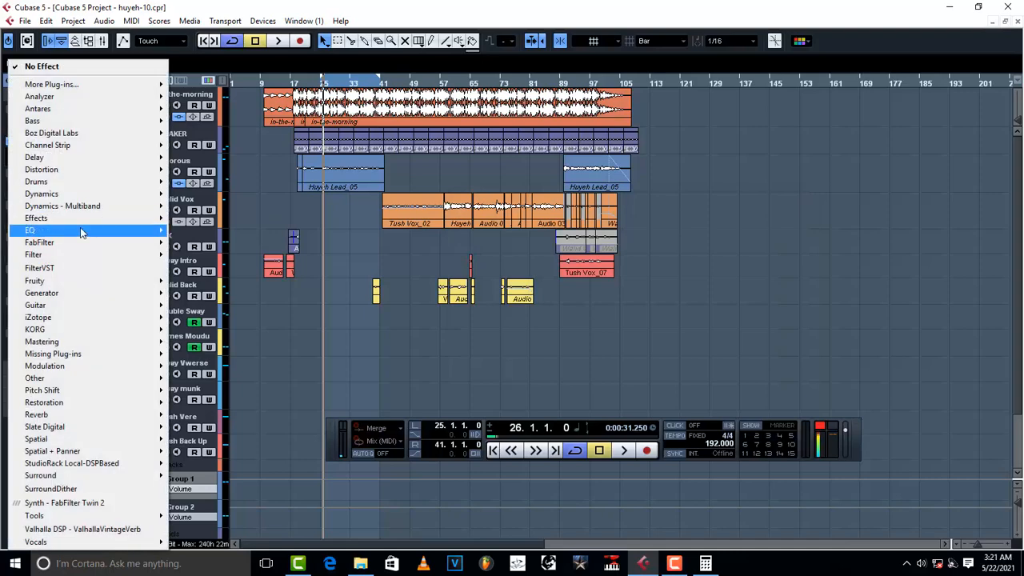
pyautogui.moveTo(75, 232)
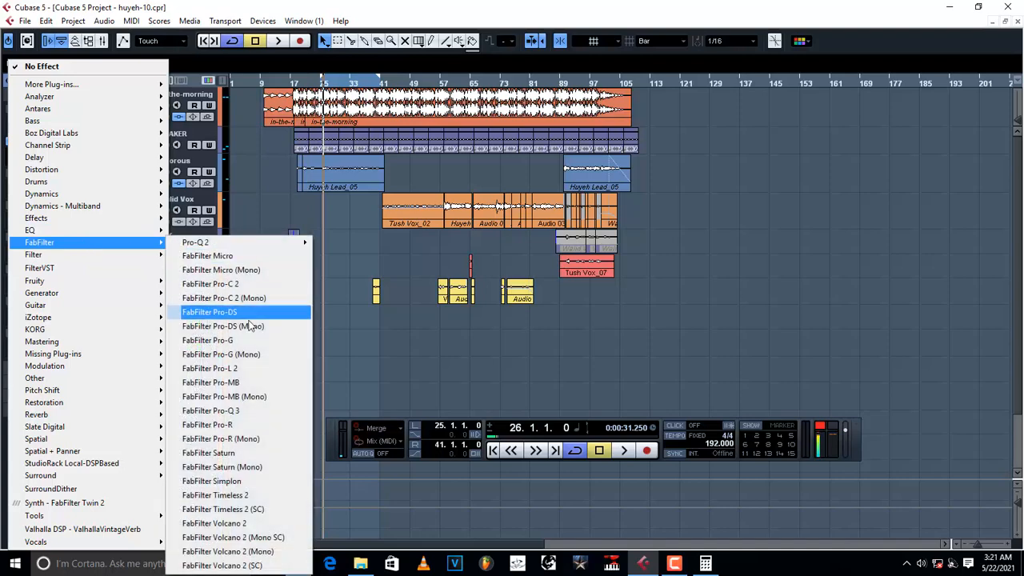
pyautogui.click(252, 411)
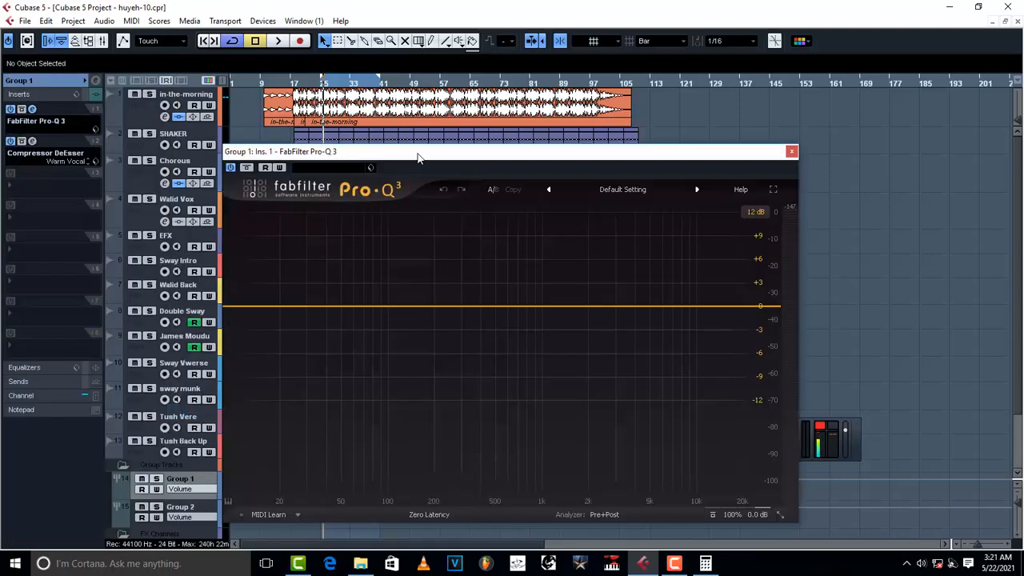
pyautogui.moveTo(418, 157); pyautogui.dragTo(549, 95)
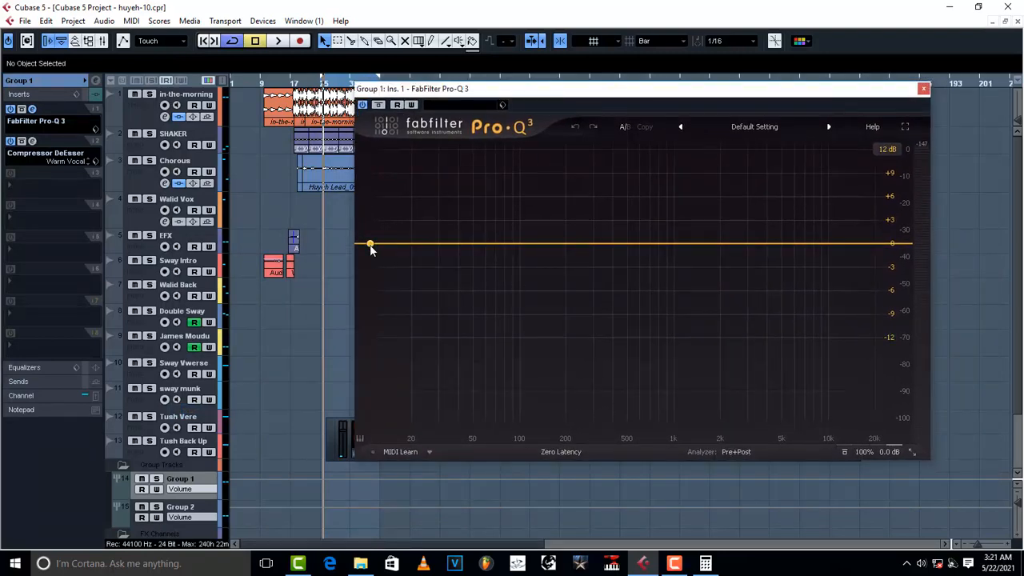
# Add a Low Cut band with a 96 dB/oct slope at about 82 Hz and a Q of about 0.065 in Pro-Q 3
pyautogui.click(393, 265)
pyautogui.click(430, 305)
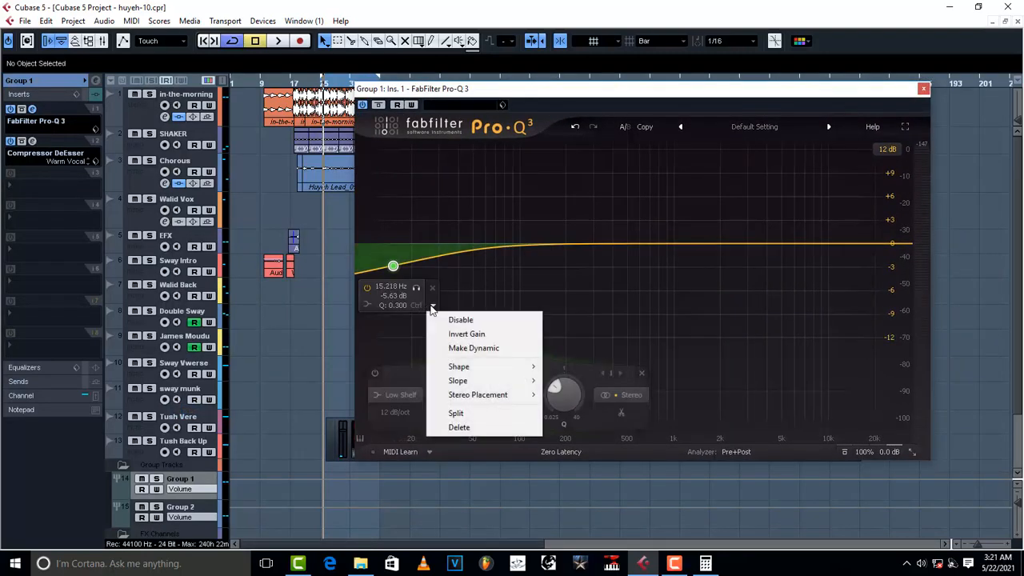
pyautogui.moveTo(495, 365)
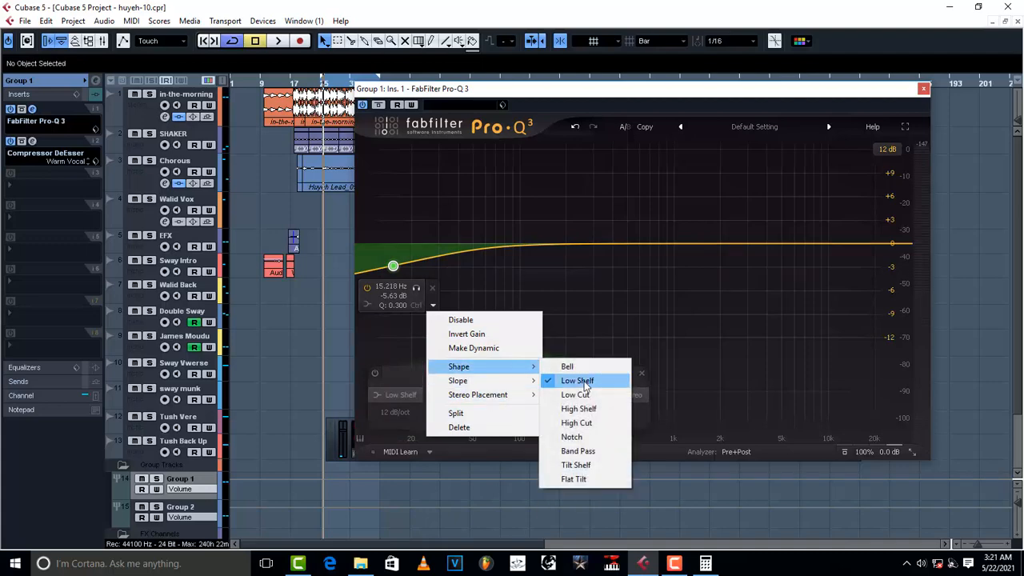
pyautogui.click(584, 394)
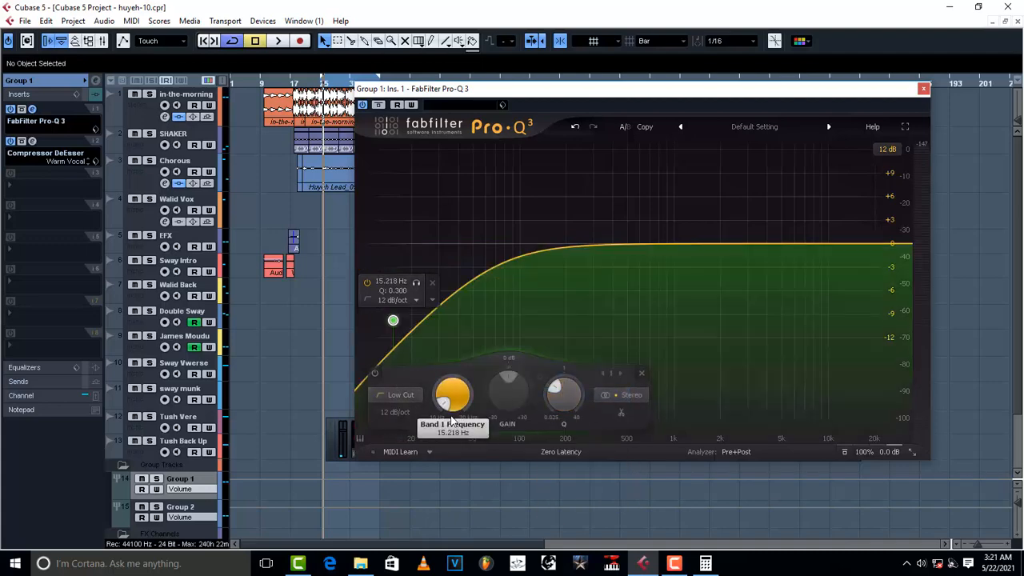
pyautogui.click(416, 300)
pyautogui.click(423, 427)
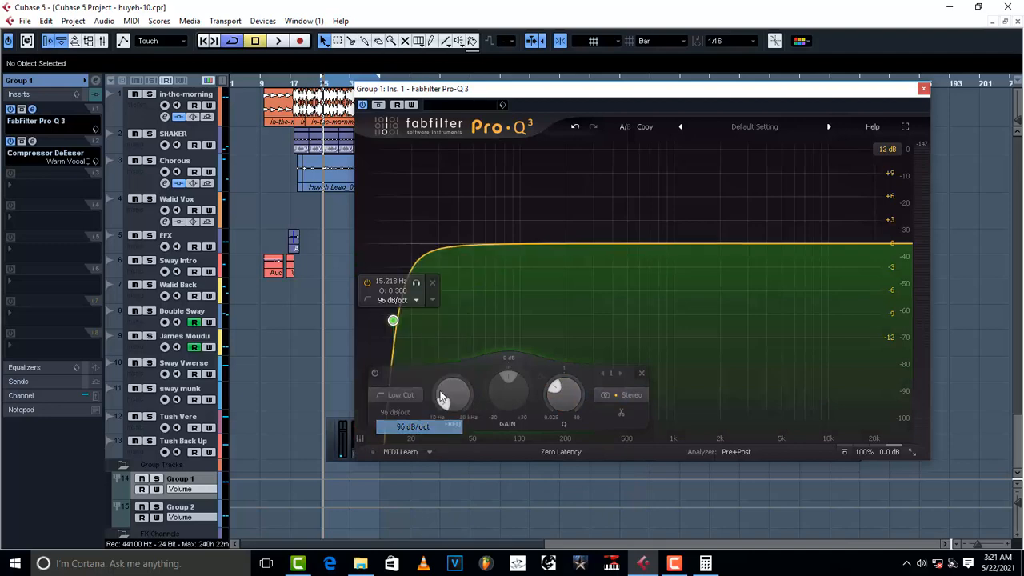
pyautogui.moveTo(393, 327); pyautogui.dragTo(539, 390)
pyautogui.moveTo(536, 296); pyautogui.dragTo(506, 314)
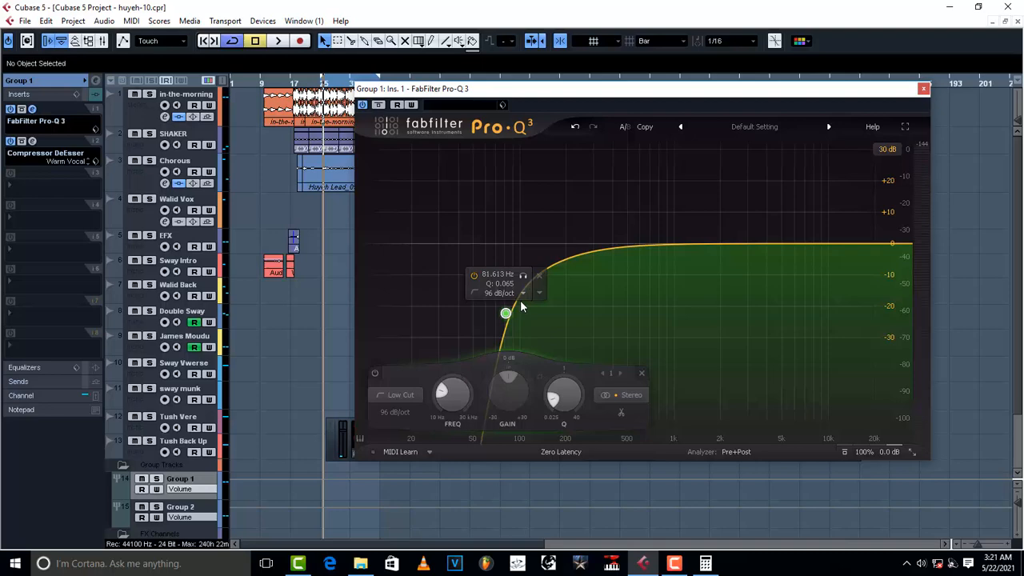
# Play the loop, shift the Pro-Q 3 window aside and raise the Low Cut band's frequency to about 94 Hz
pyautogui.press('space')
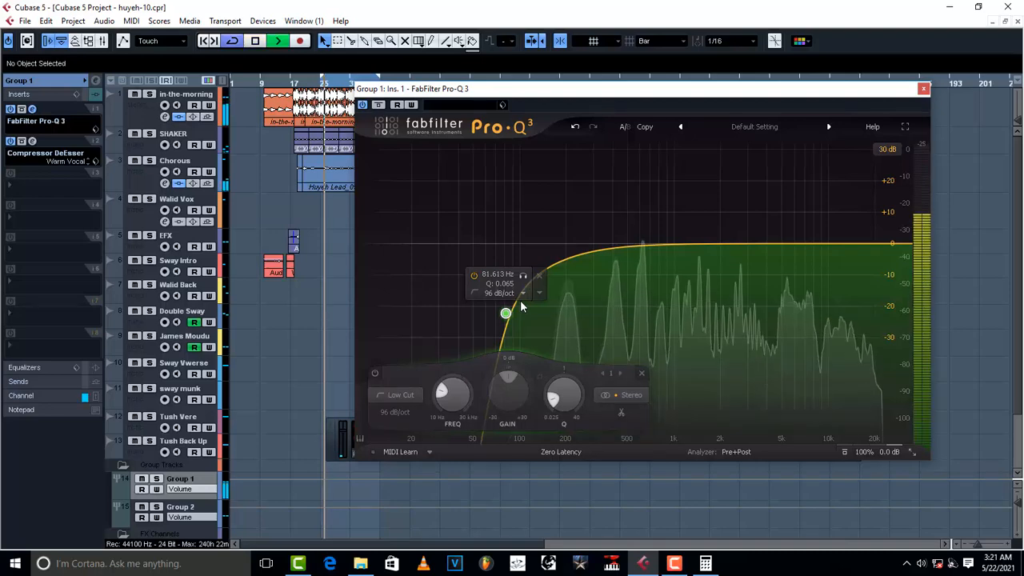
pyautogui.moveTo(571, 97); pyautogui.dragTo(462, 100)
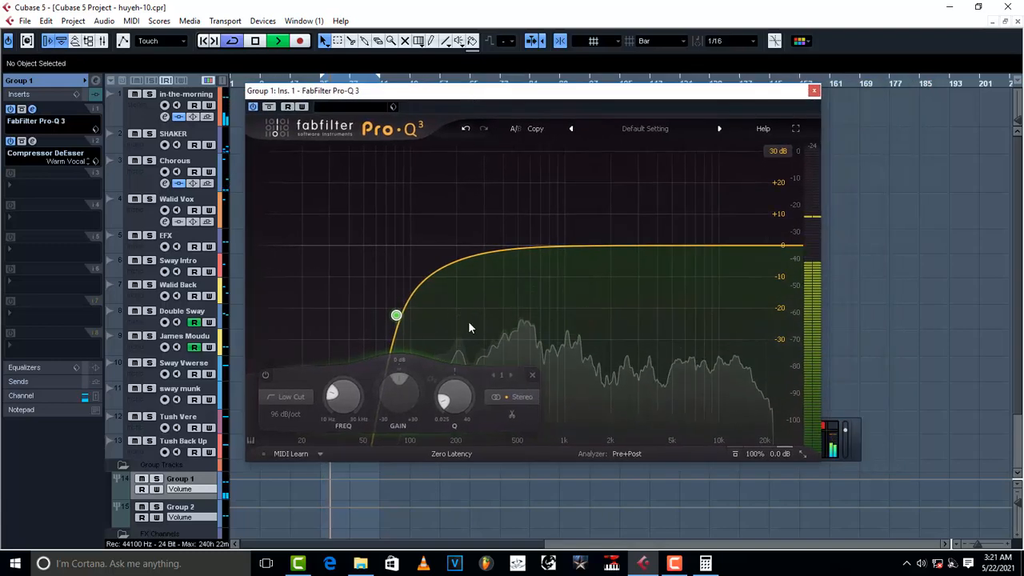
pyautogui.moveTo(397, 330); pyautogui.dragTo(407, 324)
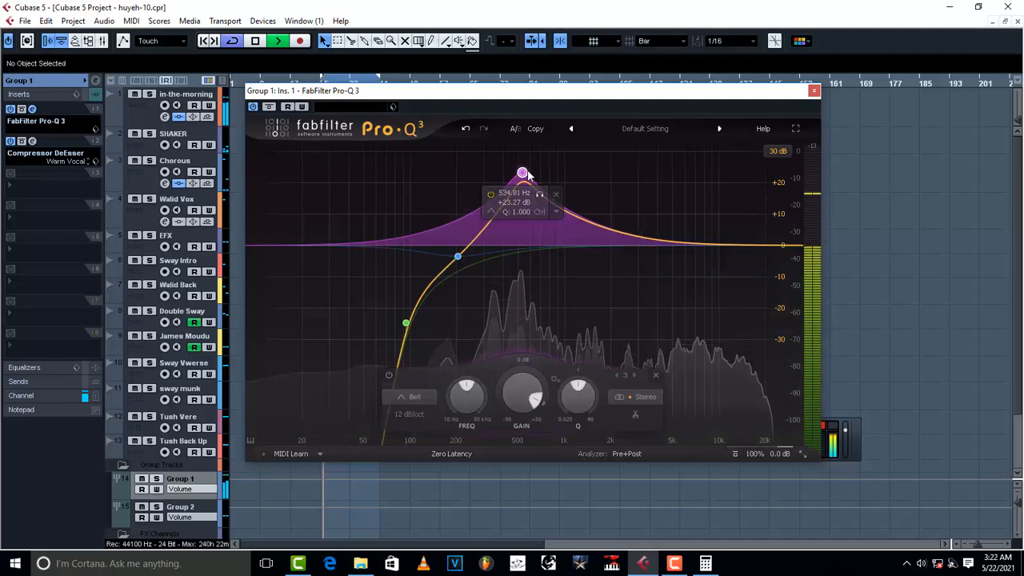
# Sweep a boosted Bell band to about 429 Hz in Pro-Q 3 and lower its gain to about -3 dB
pyautogui.moveTo(527, 174)
pyautogui.mouseDown()
pyautogui.moveTo(486, 171)
pyautogui.moveTo(527, 173)
pyautogui.moveTo(515, 172)
pyautogui.mouseUp()
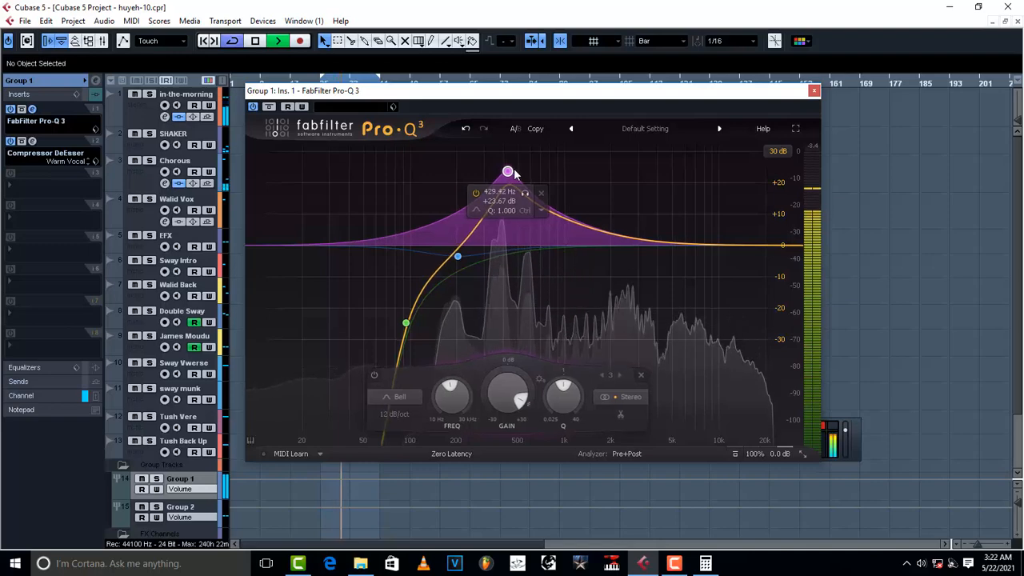
pyautogui.scroll(-10, 505, 378)
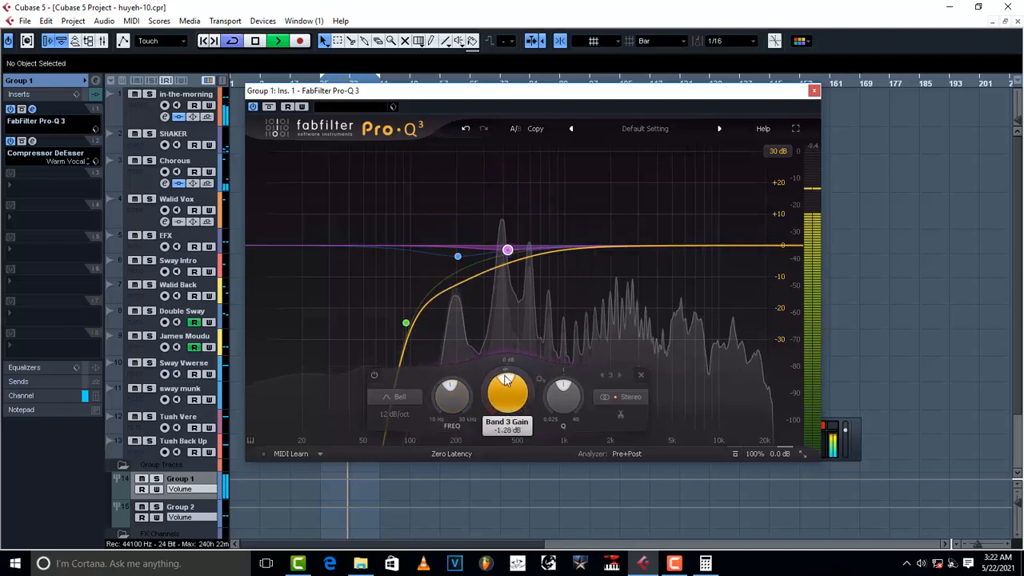
pyautogui.scroll(2, 505, 379)
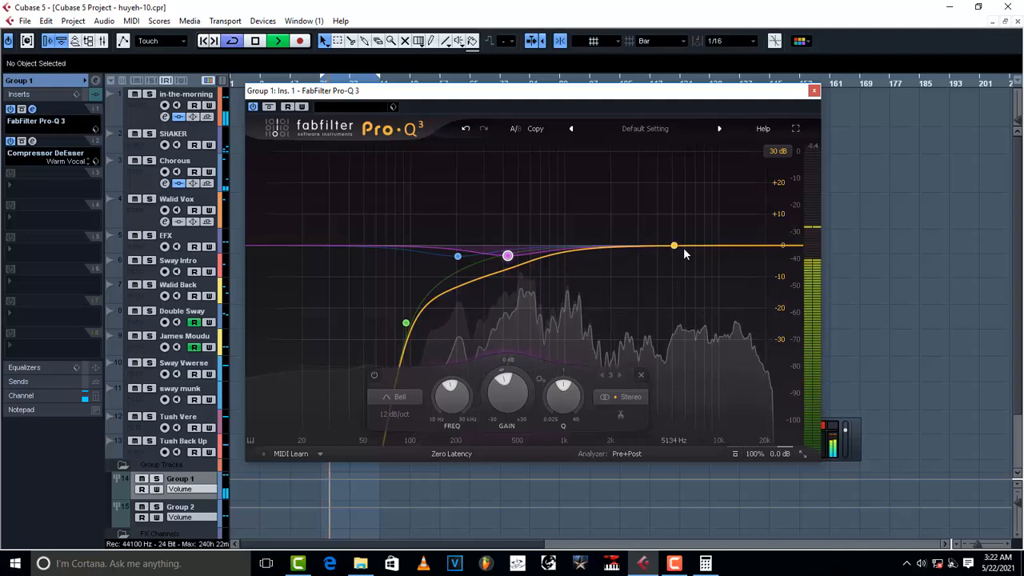
# Add another Bell band, sweep it boosted to about 1023 Hz, and lower its gain to -4.37 dB while listening
pyautogui.moveTo(685, 246); pyautogui.dragTo(567, 170)
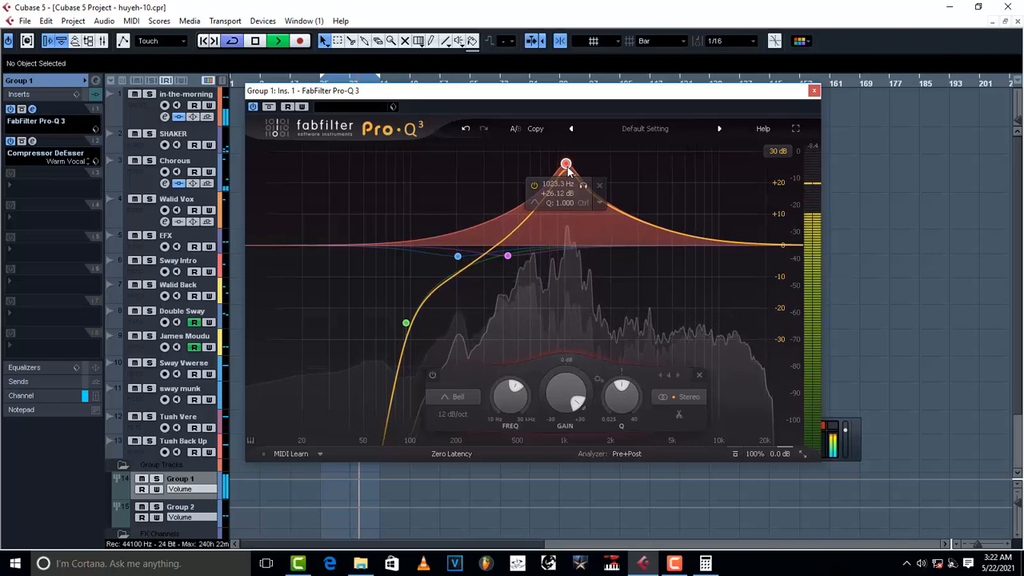
pyautogui.scroll(-15, 570, 374)
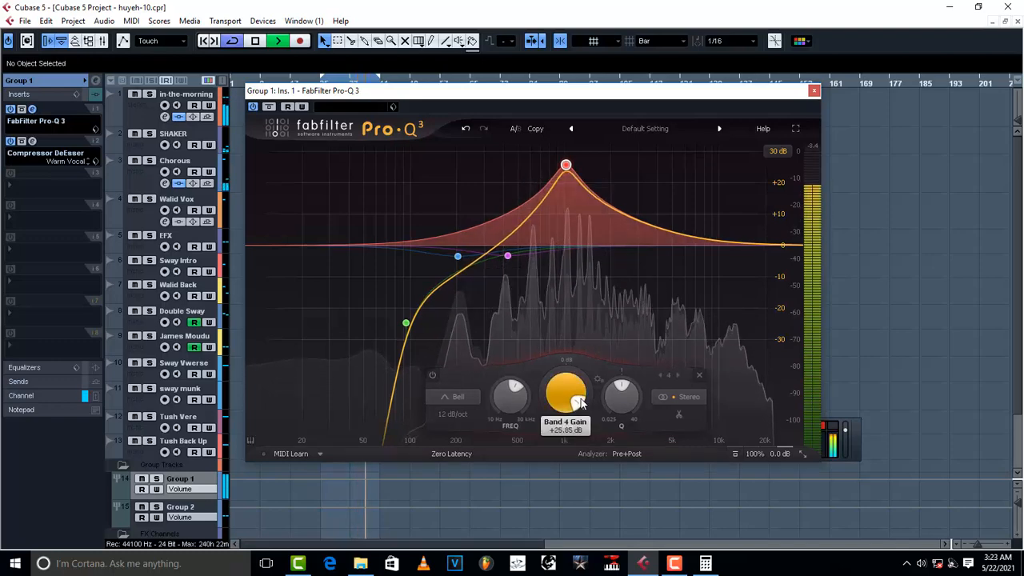
pyautogui.scroll(-2, 565, 364)
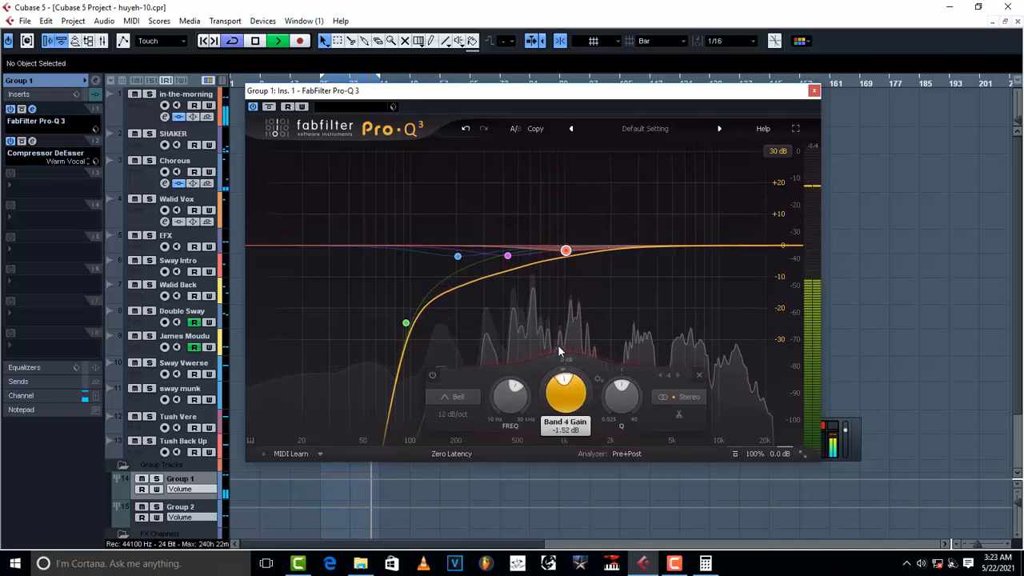
pyautogui.scroll(-1, 553, 347)
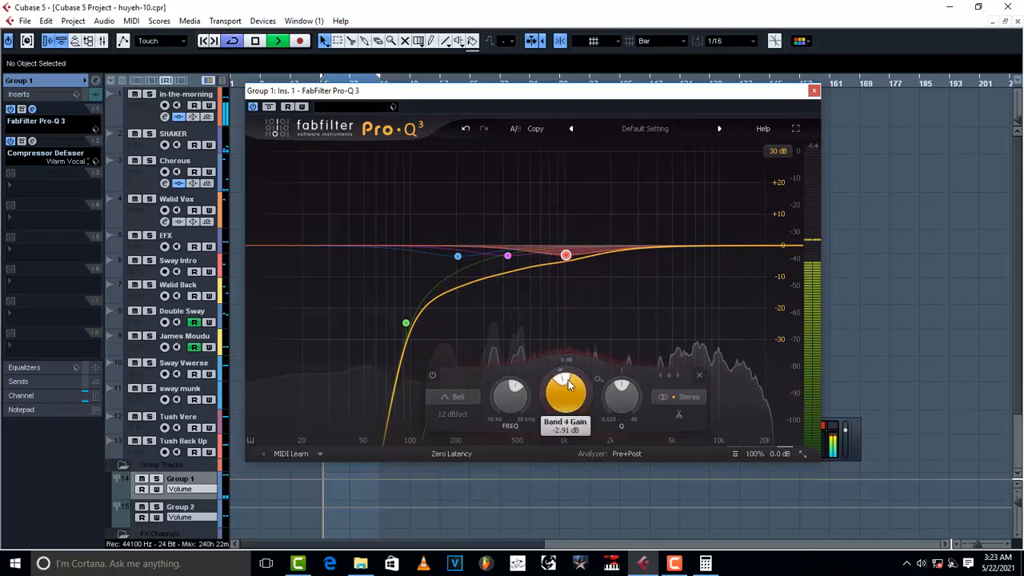
pyautogui.scroll(-1, 561, 384)
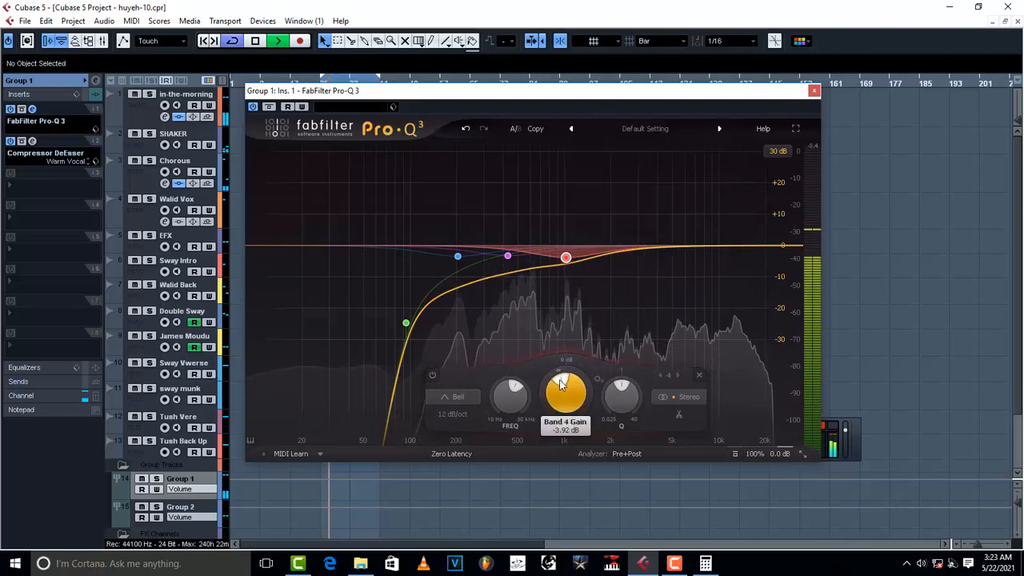
pyautogui.scroll(-1, 560, 385)
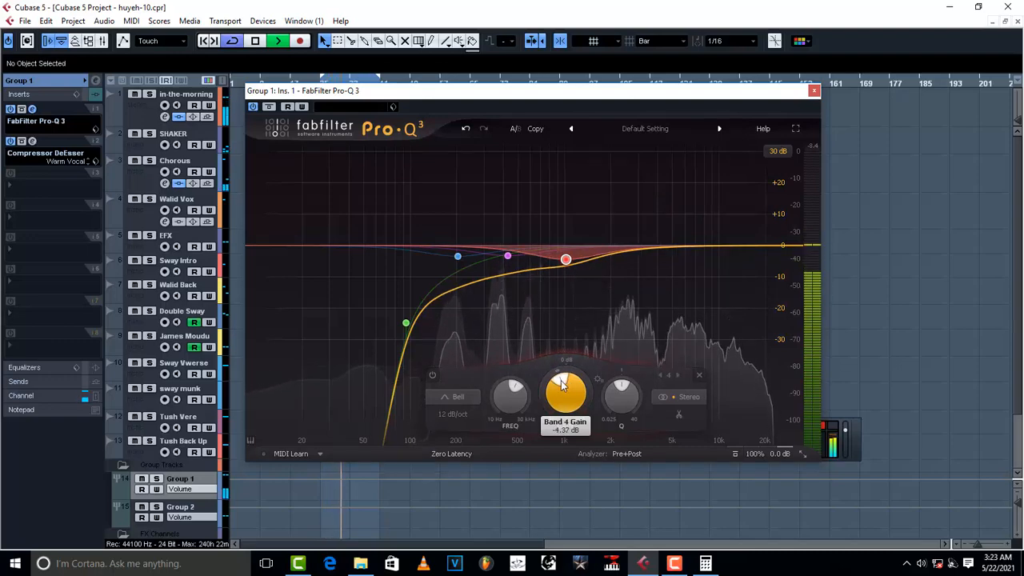
# Lower the Low Cut band's frequency to about 83 Hz
pyautogui.click(406, 323)
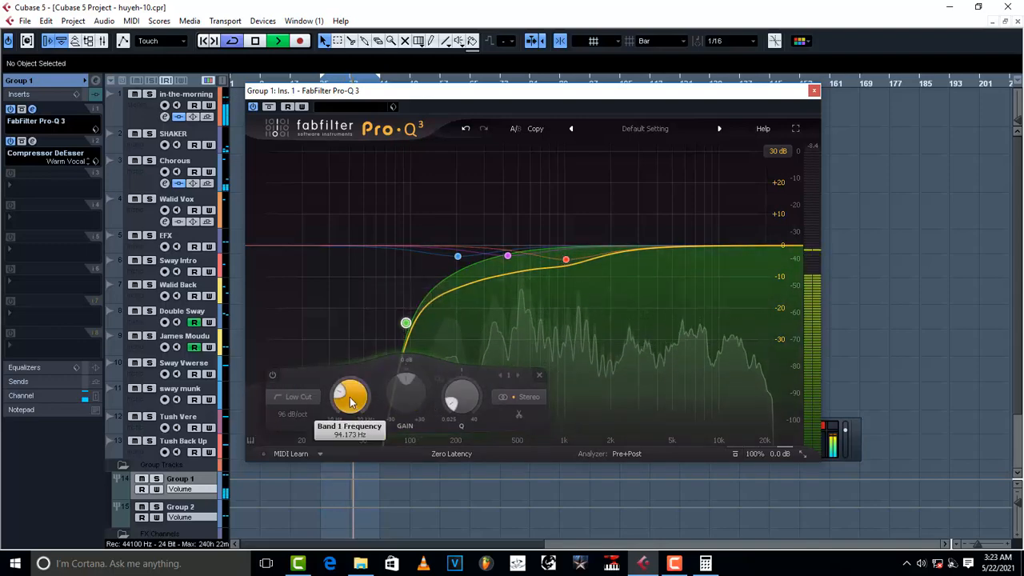
pyautogui.scroll(-2, 350, 396)
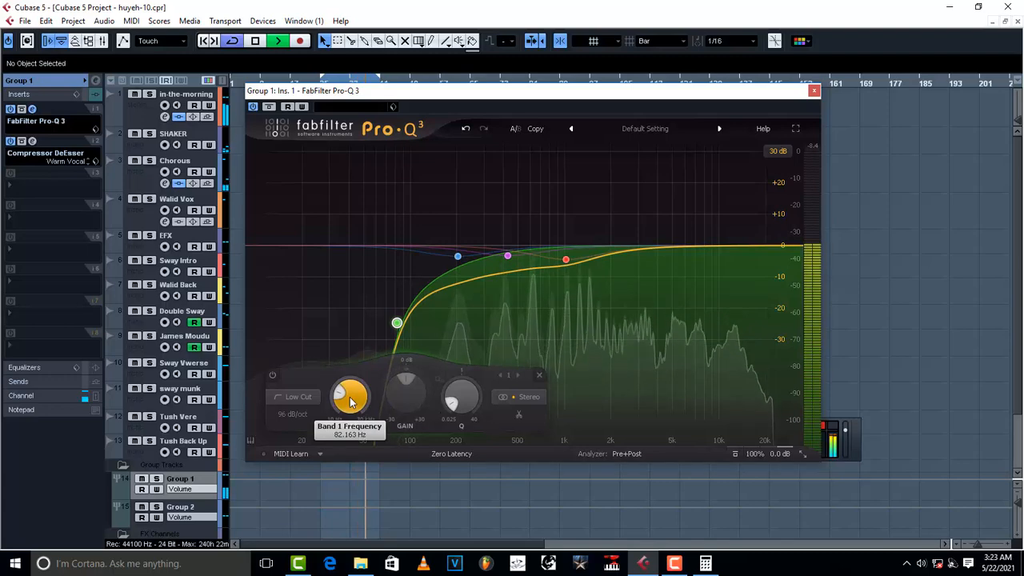
pyautogui.scroll(1, 349, 396)
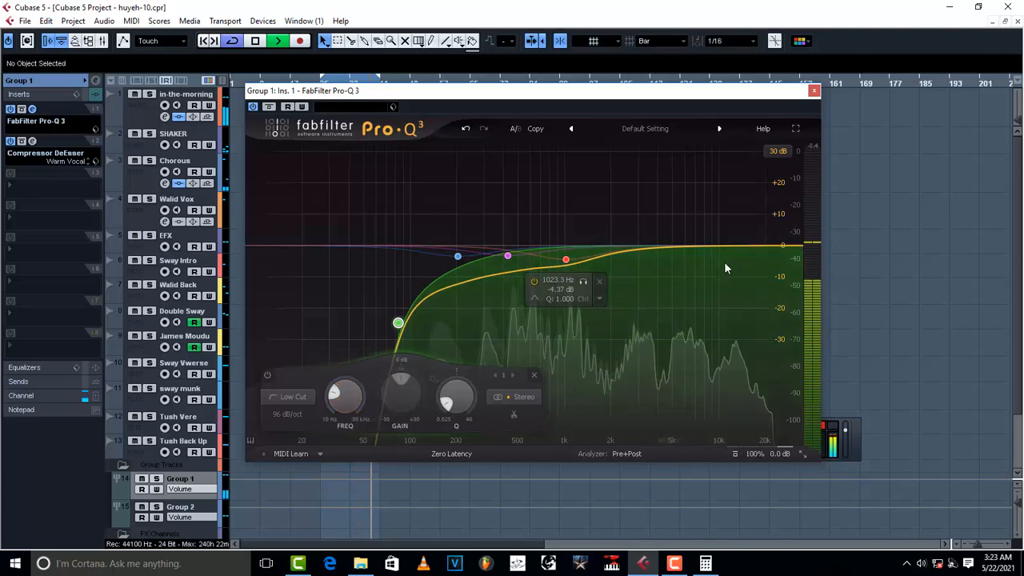
# Add a gentle high Bell boost of about 2 dB near 9014 Hz and close the Pro-Q 3 window
pyautogui.moveTo(716, 248)
pyautogui.mouseDown()
pyautogui.moveTo(720, 237)
pyautogui.moveTo(711, 242)
pyautogui.mouseUp()
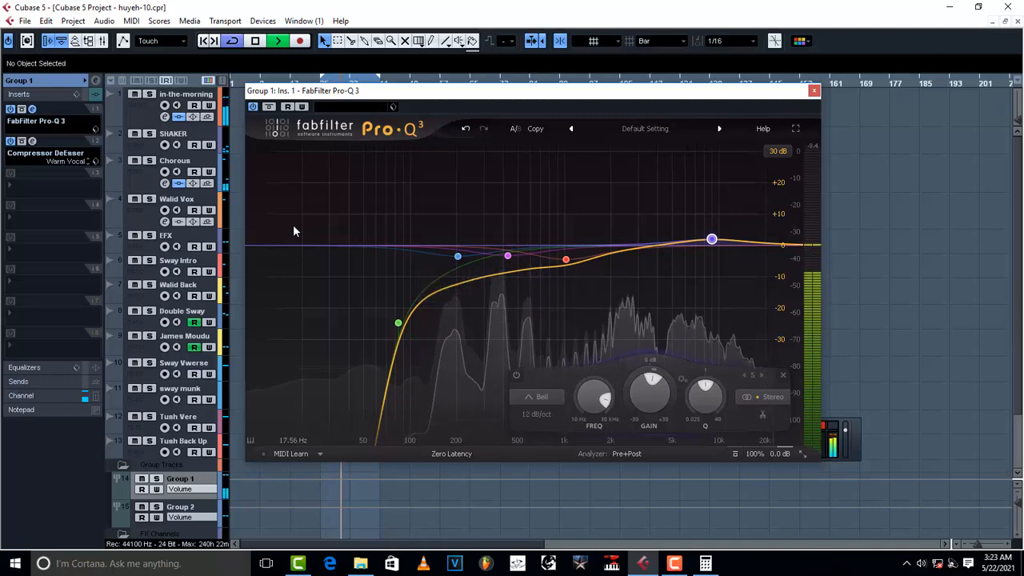
pyautogui.click(815, 91)
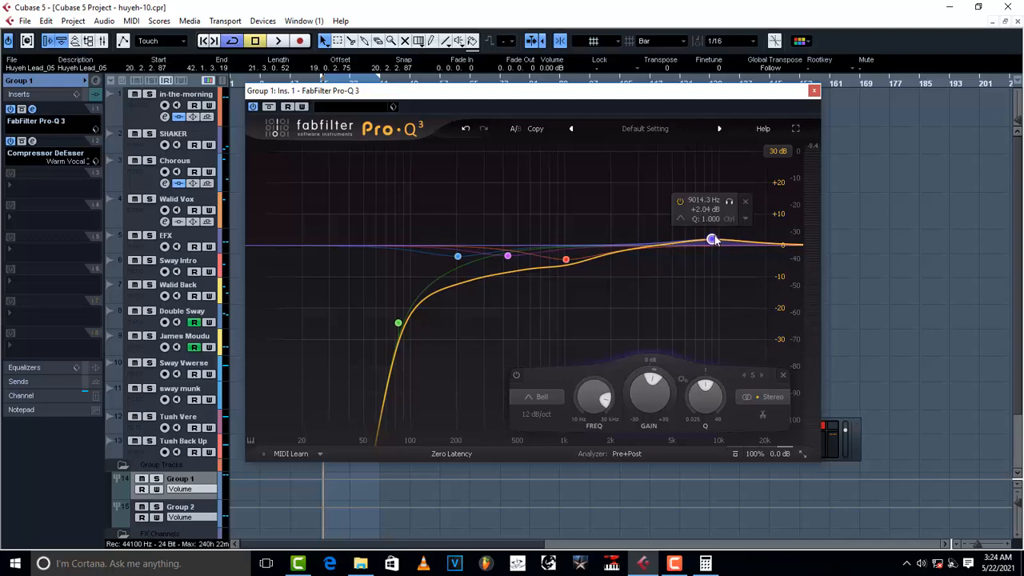
pyautogui.click(815, 93)
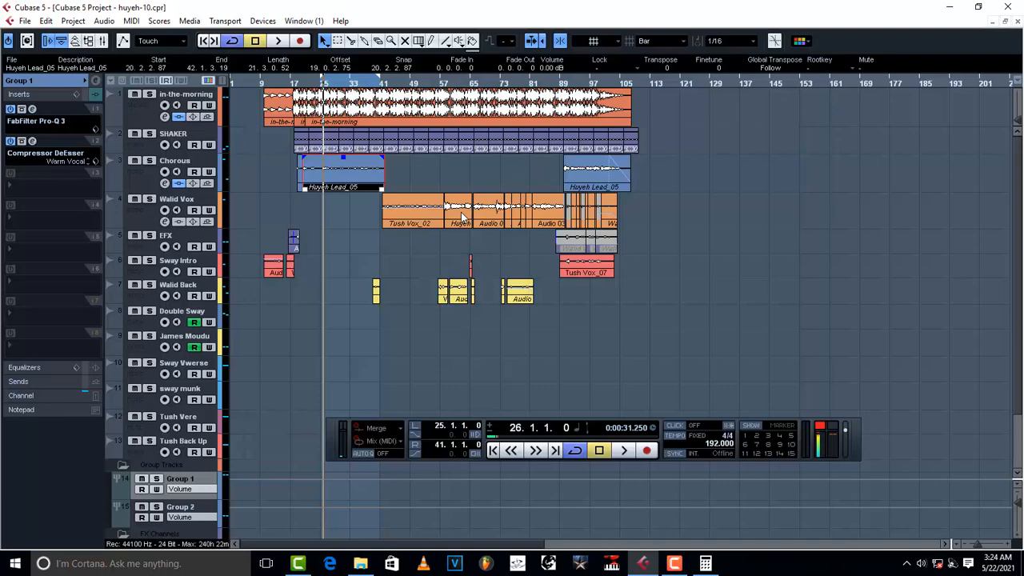
# Show the Chorus track's inserts, play the loop, and insert Compressor in its second insert slot
pyautogui.click(153, 177)
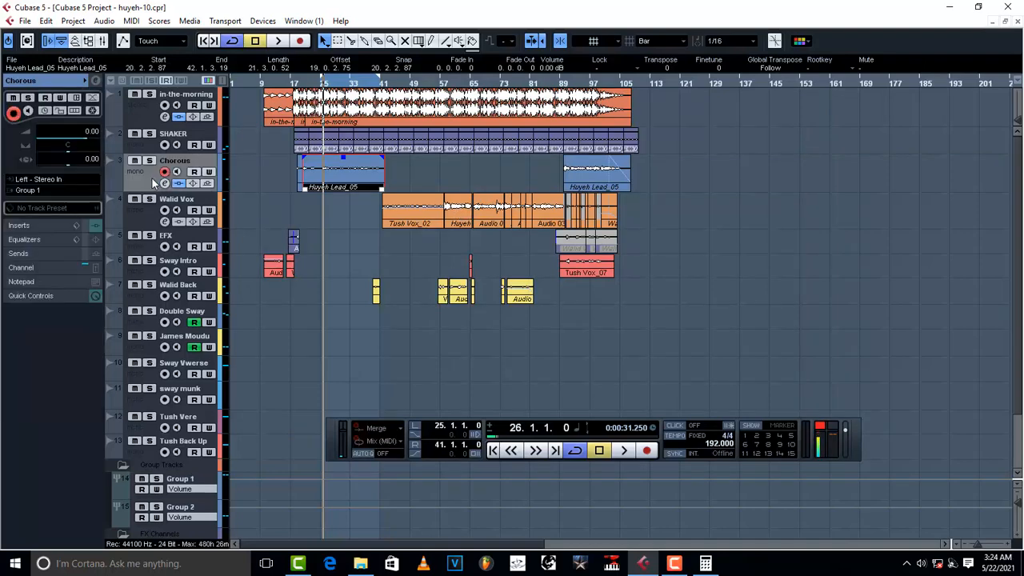
pyautogui.click(40, 225)
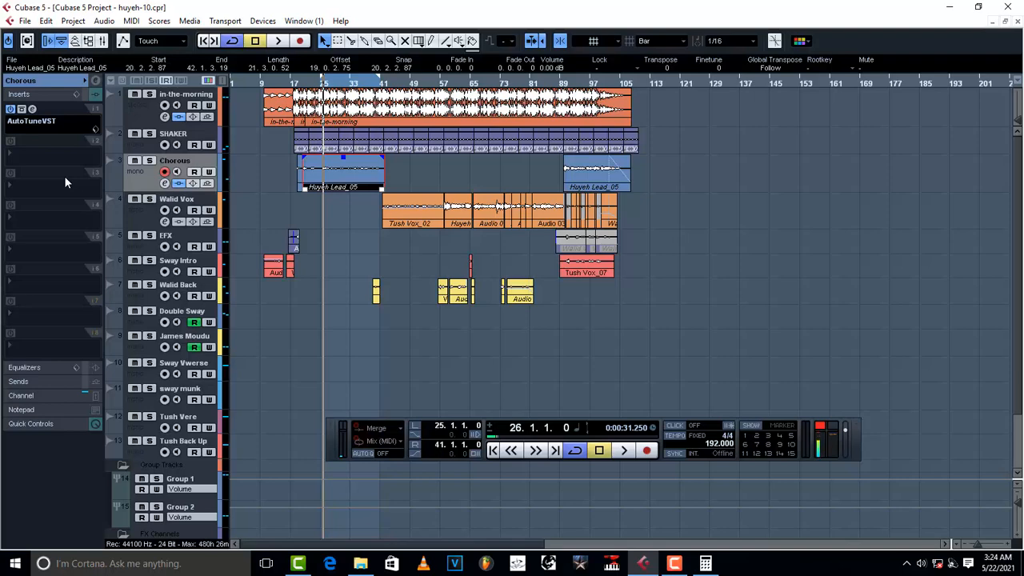
pyautogui.press('space')
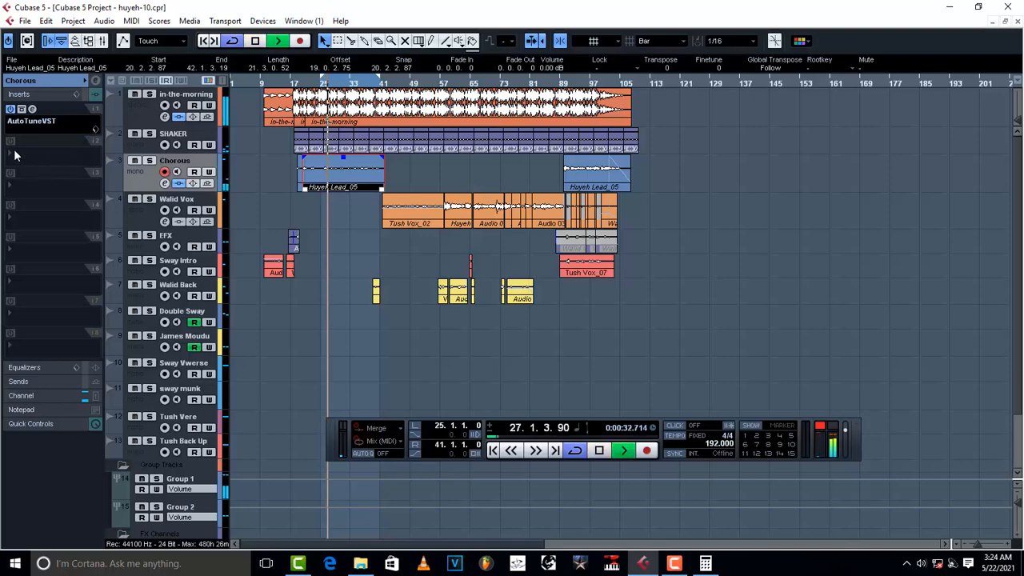
pyautogui.click(20, 156)
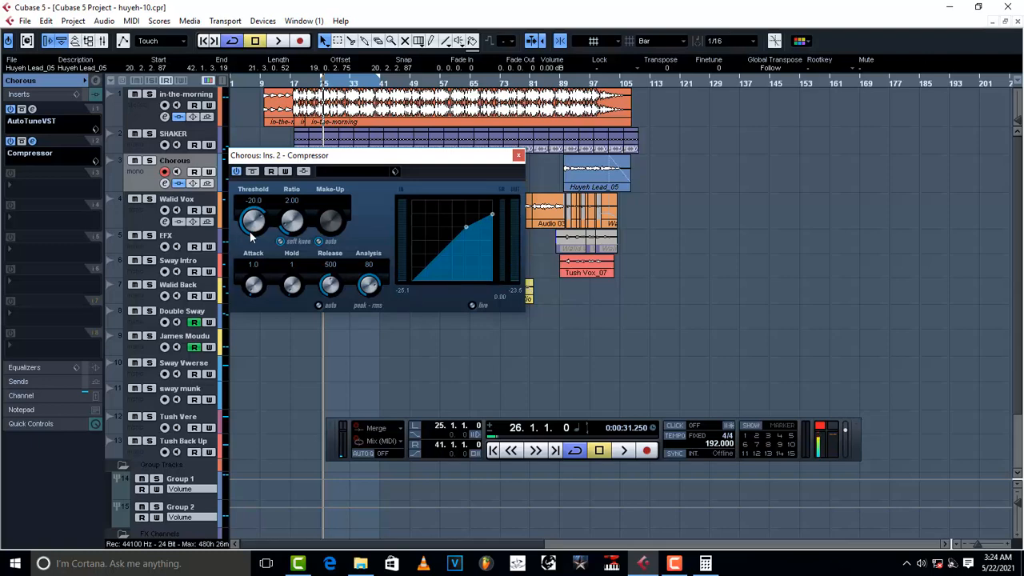
# Load the Lead Vocals In Your Face preset in the Chorus track's Compressor
pyautogui.click(344, 176)
pyautogui.scroll(-2, 390, 318)
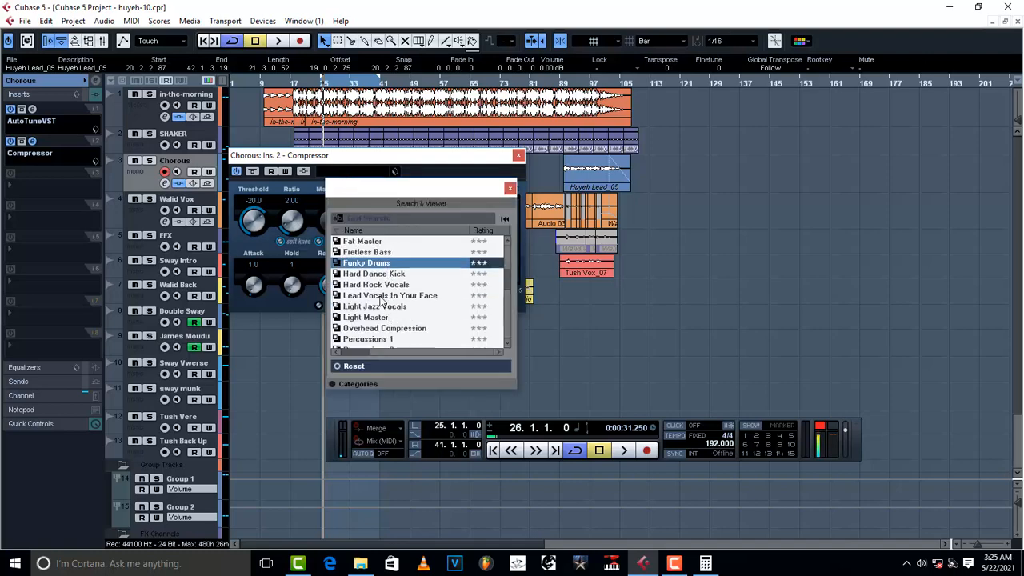
pyautogui.click(383, 296)
pyautogui.click(510, 189)
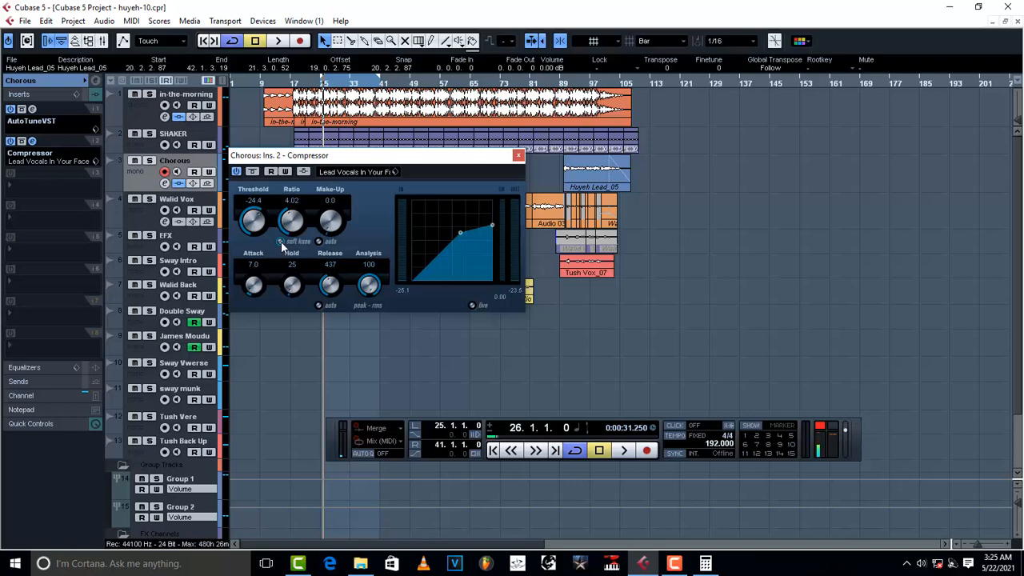
# Set the Compressor's Hold and Analysis to 0 and adjust its Make-Up gain while playing the loop
pyautogui.click(293, 289)
pyautogui.click(374, 285)
pyautogui.moveTo(373, 284); pyautogui.dragTo(373, 356)
pyautogui.press('space')
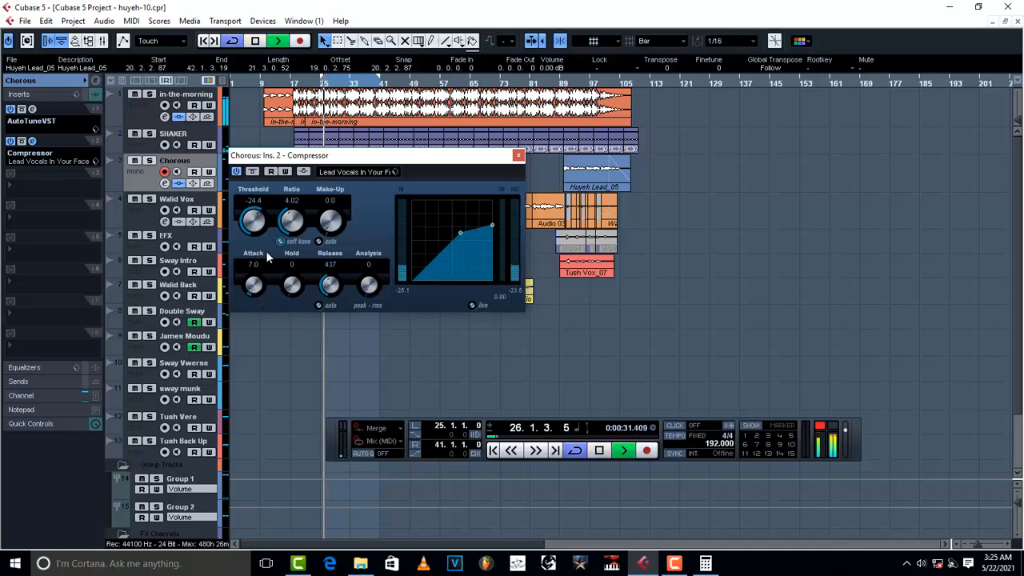
pyautogui.moveTo(332, 226); pyautogui.dragTo(320, 200)
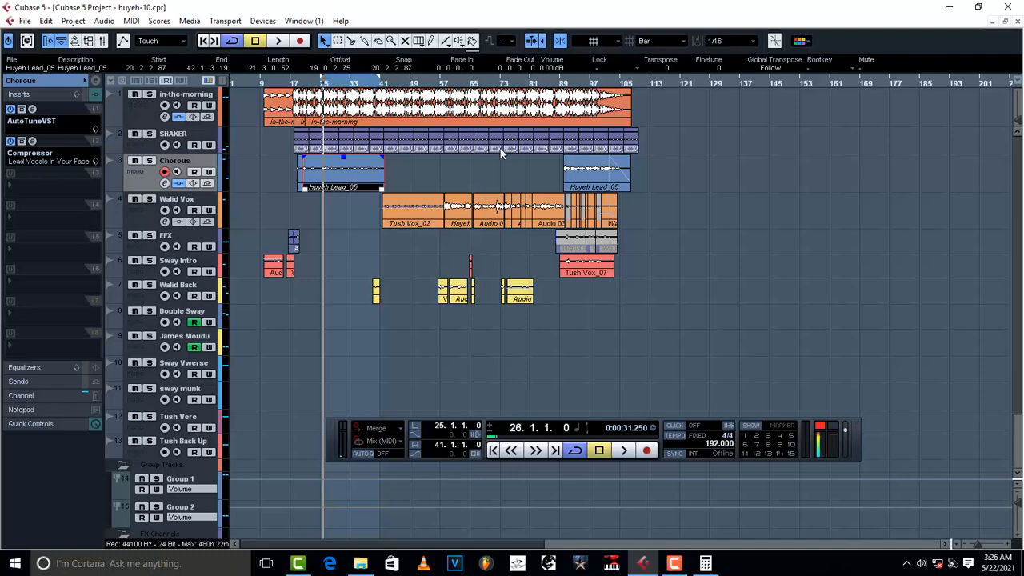
# Insert CLA-2A Stereo in the Chorus track's third insert slot and increase its Peak Reduction while playing the loop
pyautogui.click(25, 187)
pyautogui.moveTo(60, 198)
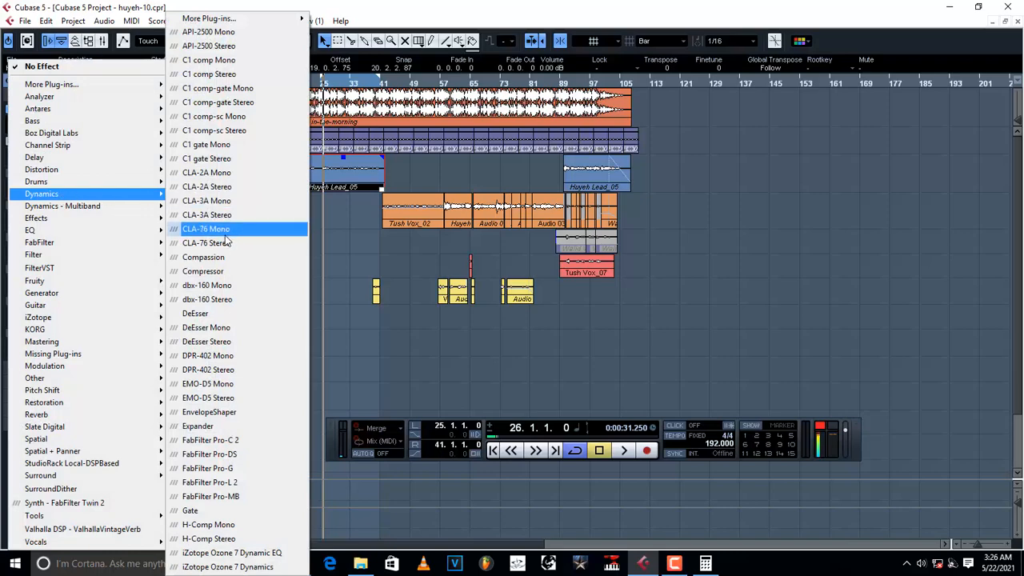
pyautogui.click(224, 186)
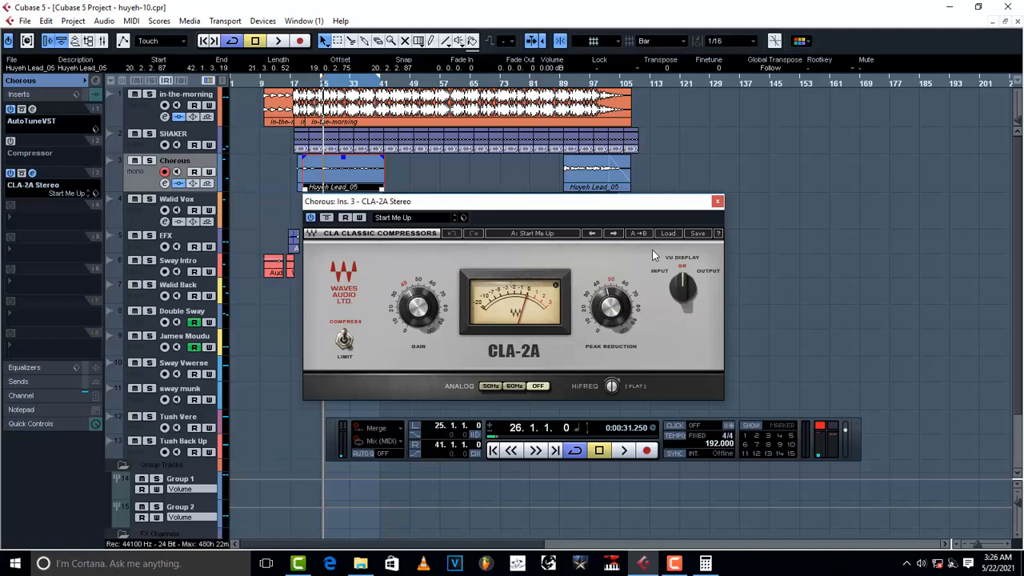
pyautogui.press('space')
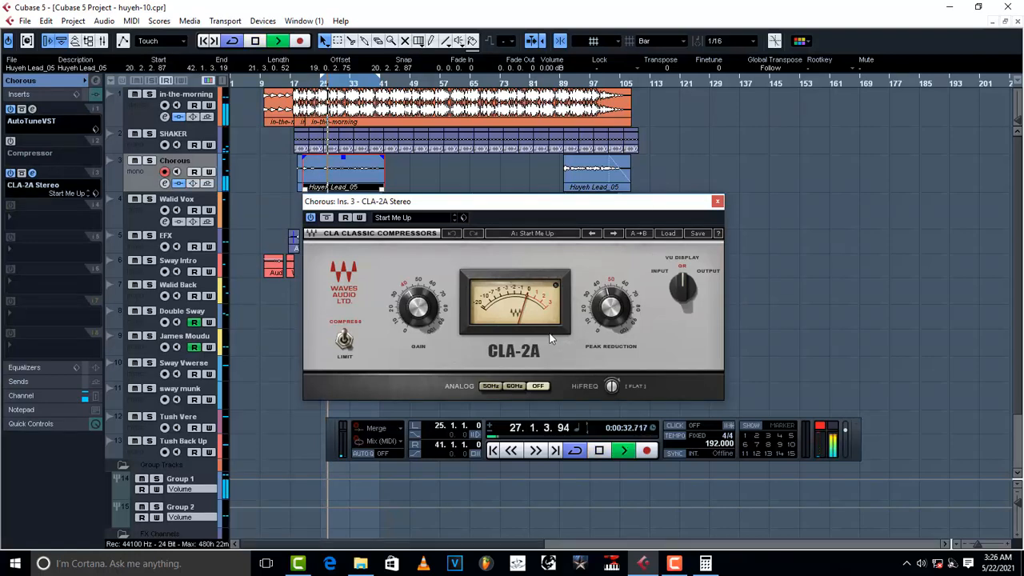
pyautogui.moveTo(609, 308); pyautogui.dragTo(610, 294)
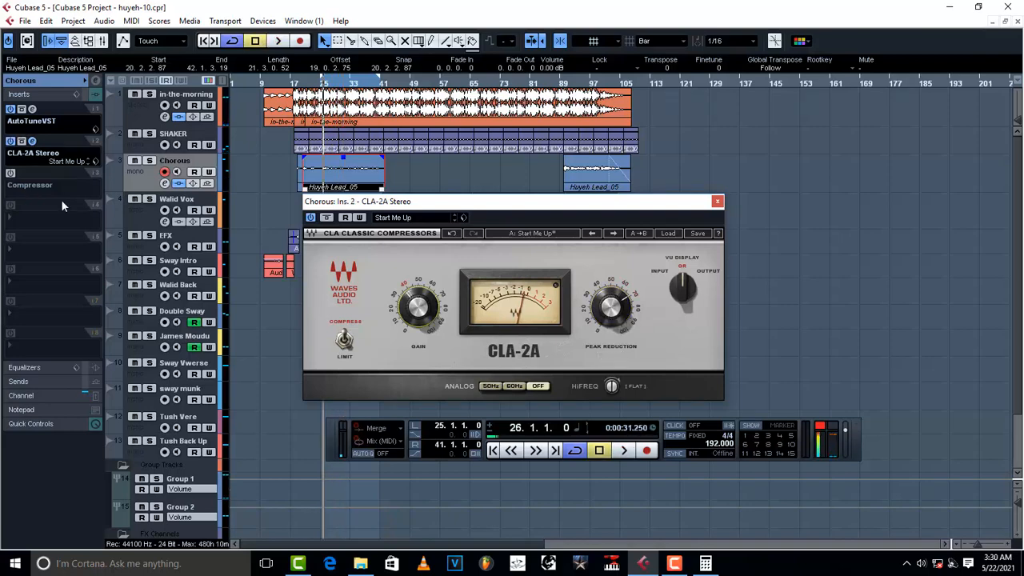
# Reactivate the Compressor in the Chorus track's third insert slot
pyautogui.click(20, 189)
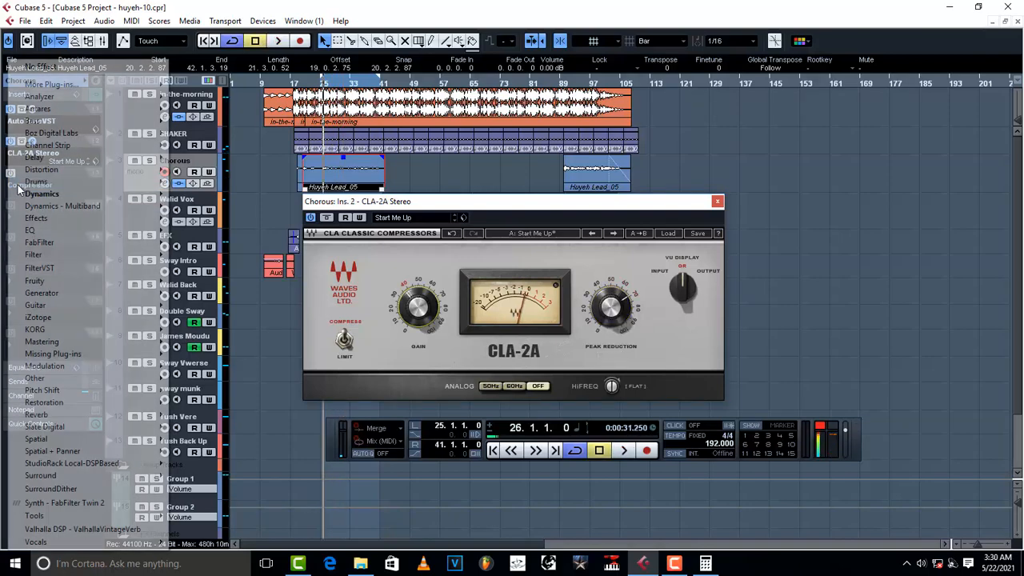
pyautogui.click(252, 217)
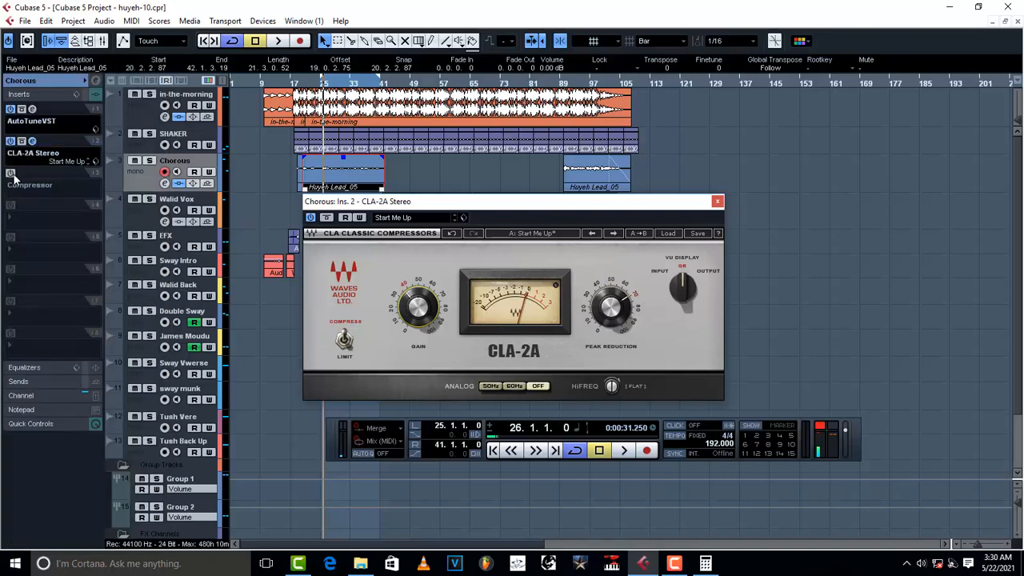
pyautogui.click(33, 175)
pyautogui.click(33, 175)
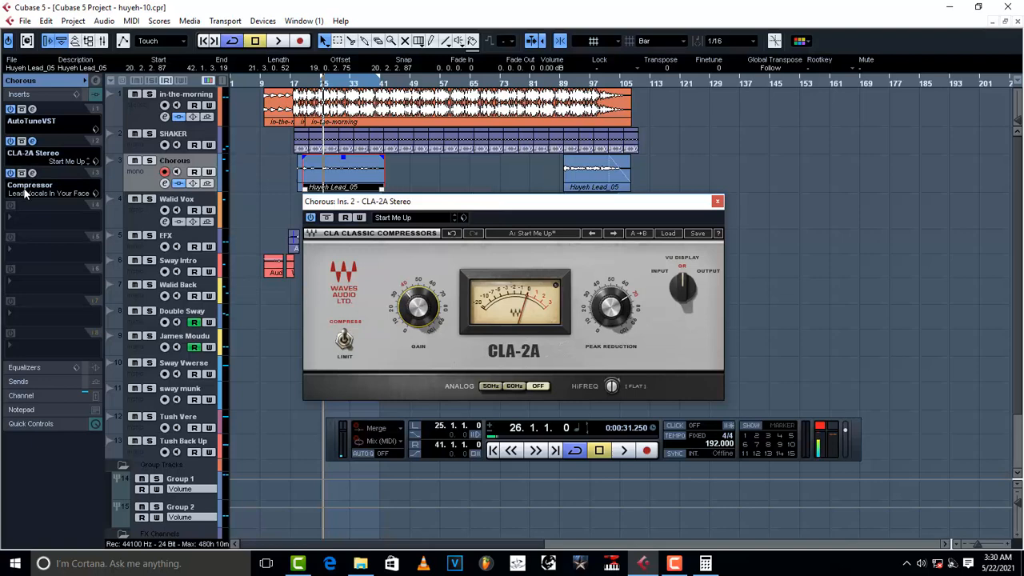
# Remove the Compressor from the Chorus track's third insert slot and close the AutoTune window
pyautogui.click(30, 185)
pyautogui.click(64, 72)
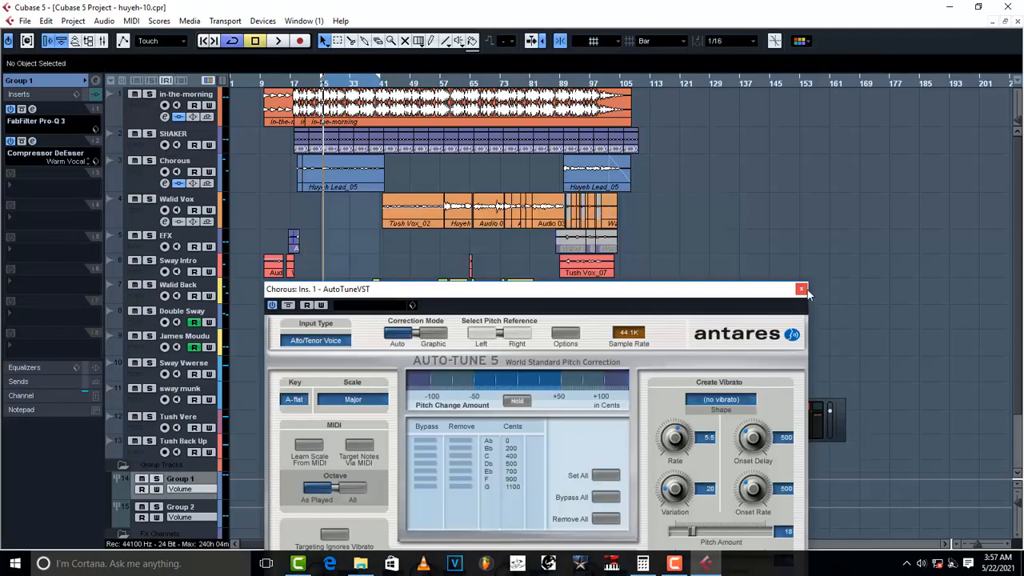
pyautogui.click(801, 289)
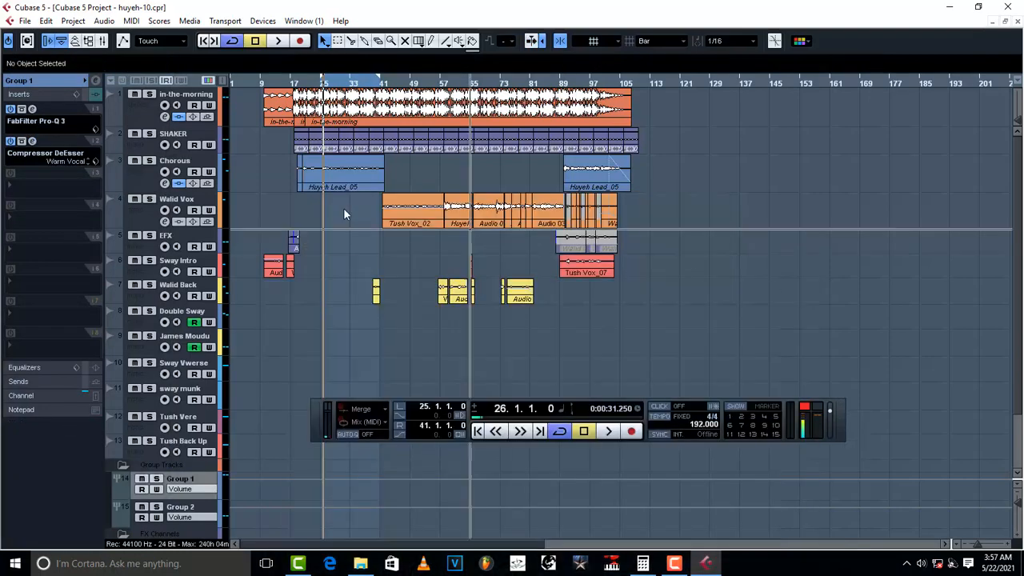
# Insert RDeEsser Stereo in Group 1's third insert slot and load its Male DeEss Narrow preset
pyautogui.click(18, 192)
pyautogui.moveTo(41, 194)
pyautogui.moveTo(208, 18)
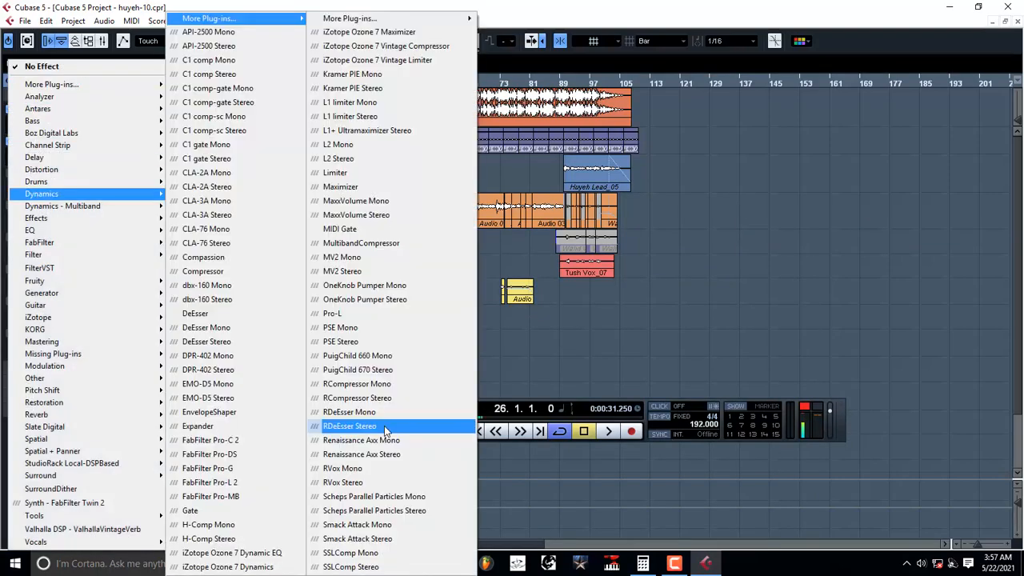
pyautogui.click(384, 425)
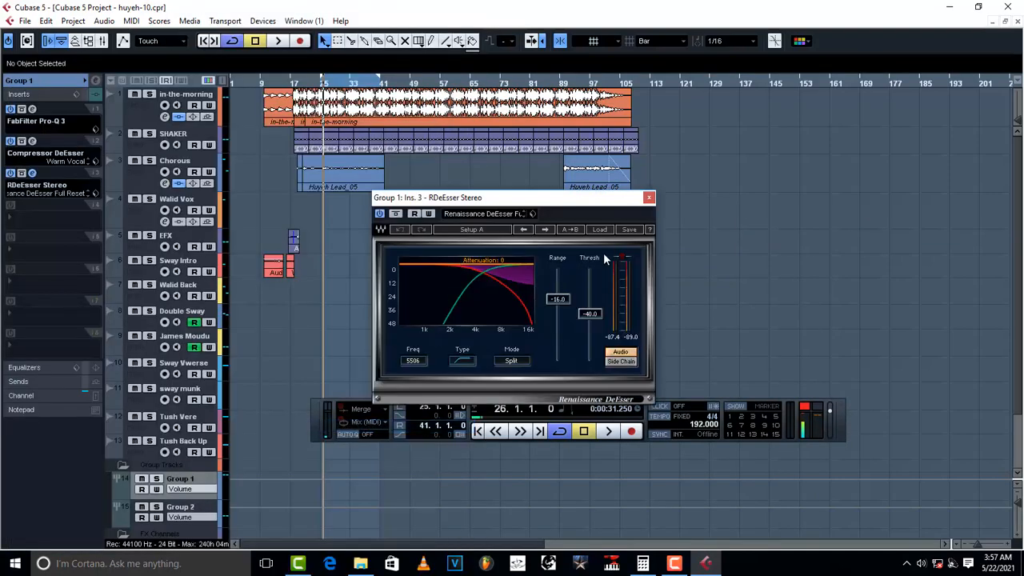
pyautogui.click(601, 231)
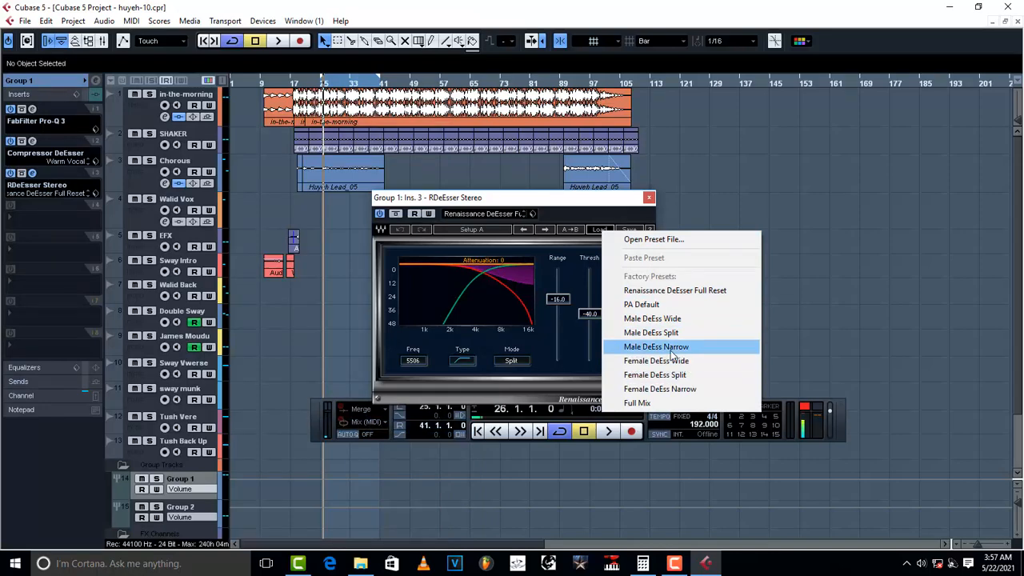
pyautogui.click(672, 348)
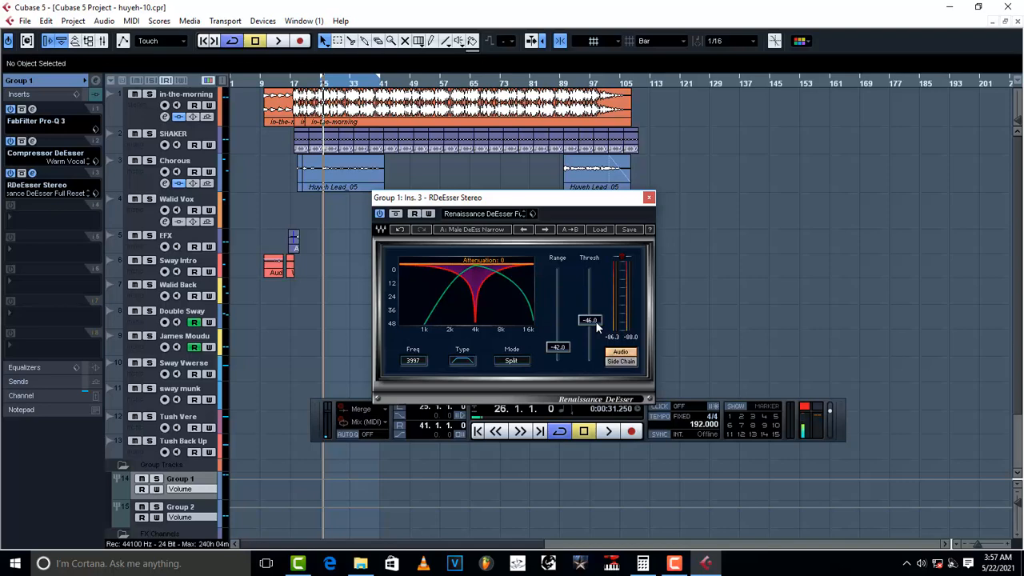
# Set the RDeEsser's threshold to -45.0 while playing the loop, and close its window
pyautogui.press('space')
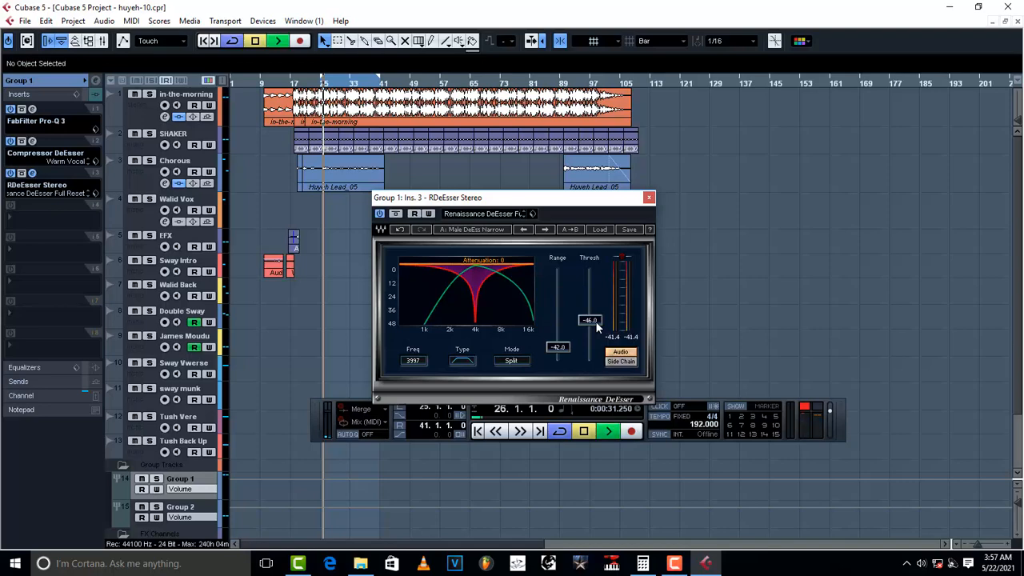
pyautogui.scroll(1, 596, 326)
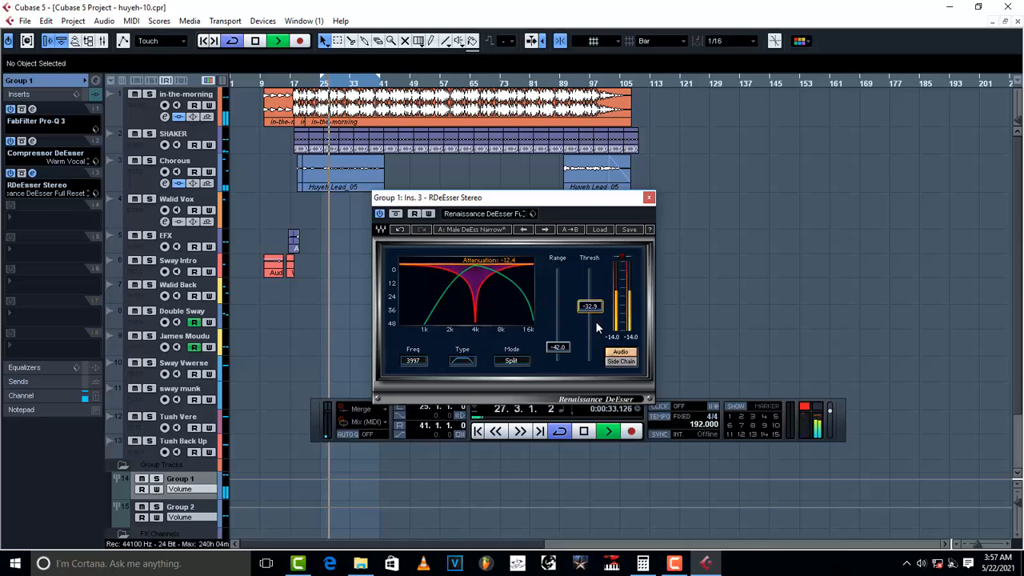
pyautogui.moveTo(597, 315); pyautogui.dragTo(593, 324)
pyautogui.press('space')
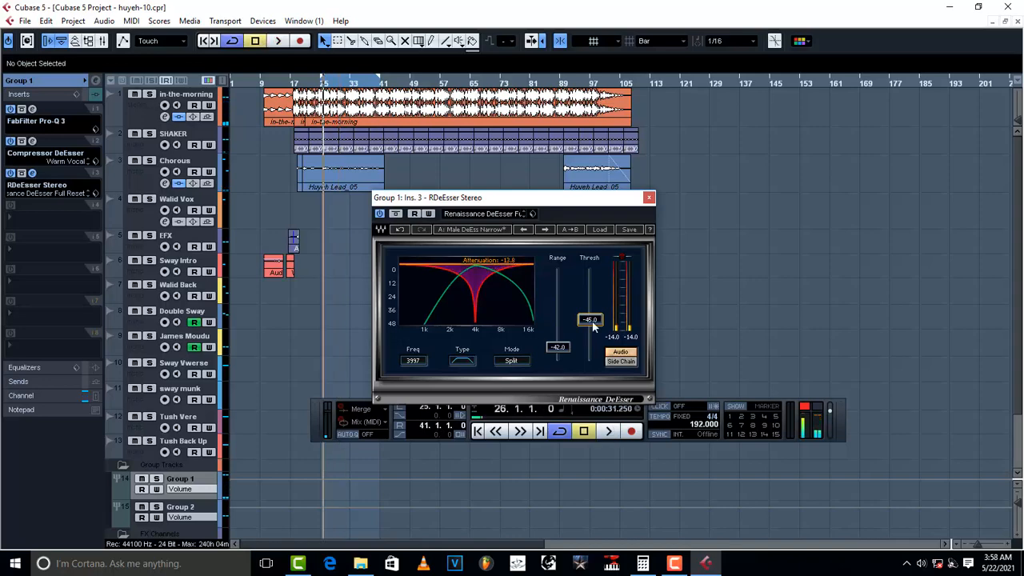
pyautogui.click(649, 198)
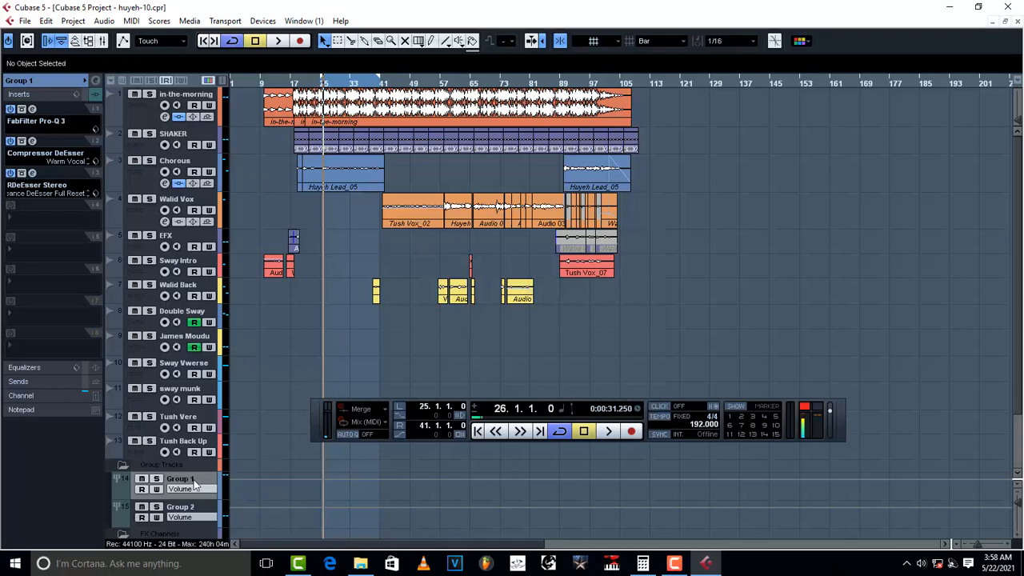
# Assign Group 1's second send to FX 2-H-Delay Stereo and activate it
pyautogui.click(19, 382)
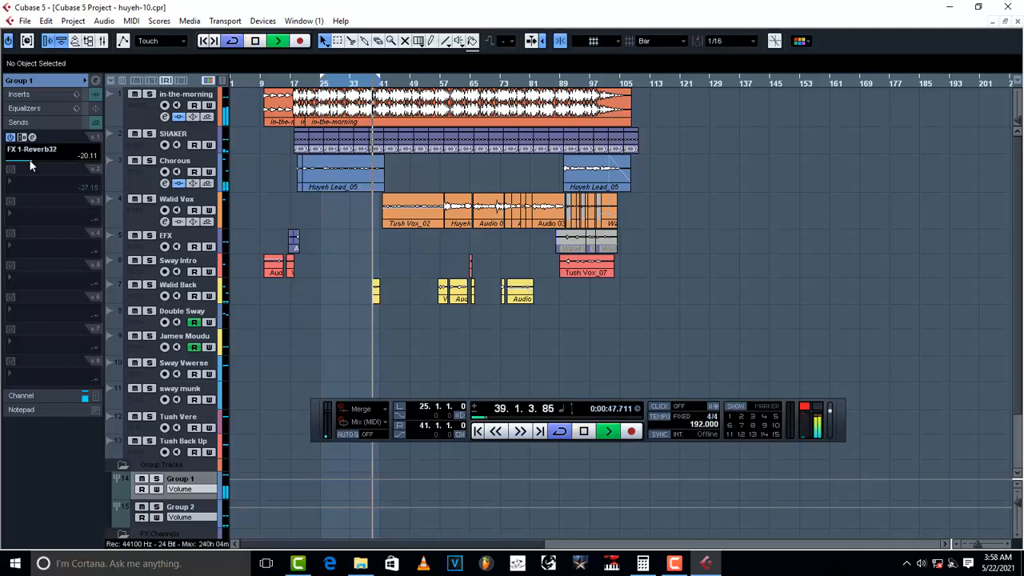
pyautogui.press('space')
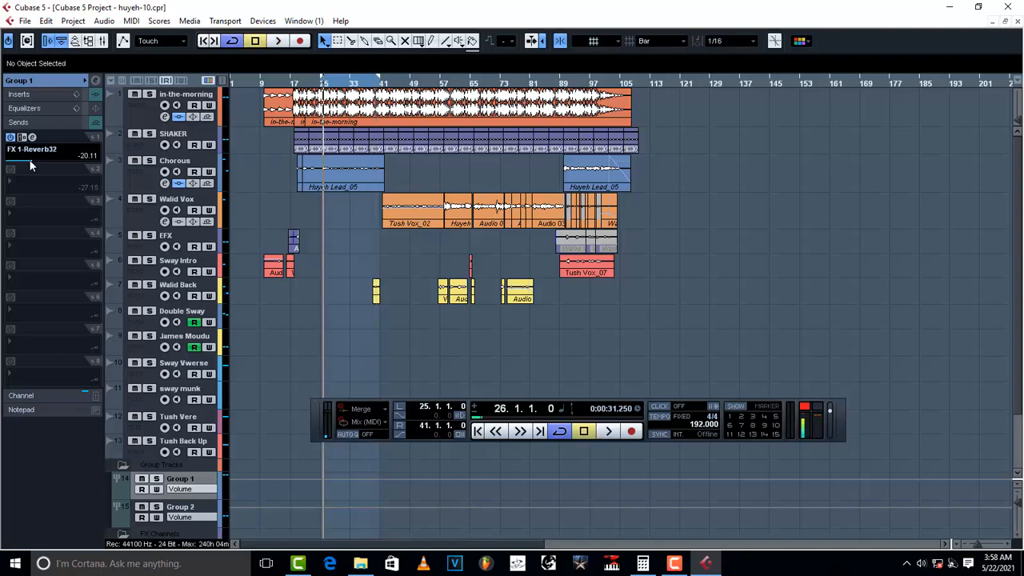
pyautogui.click(30, 184)
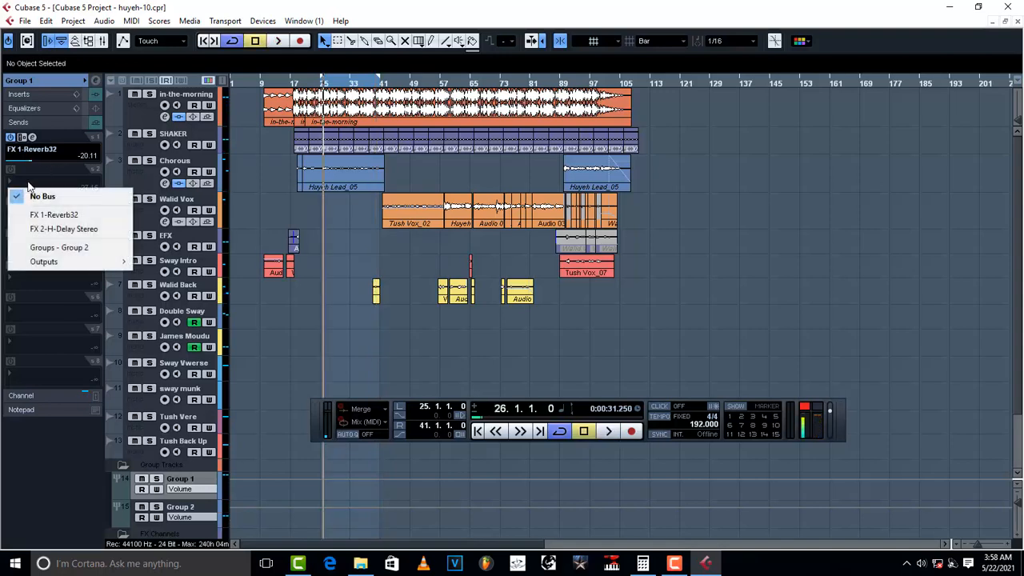
pyautogui.click(76, 231)
pyautogui.click(10, 171)
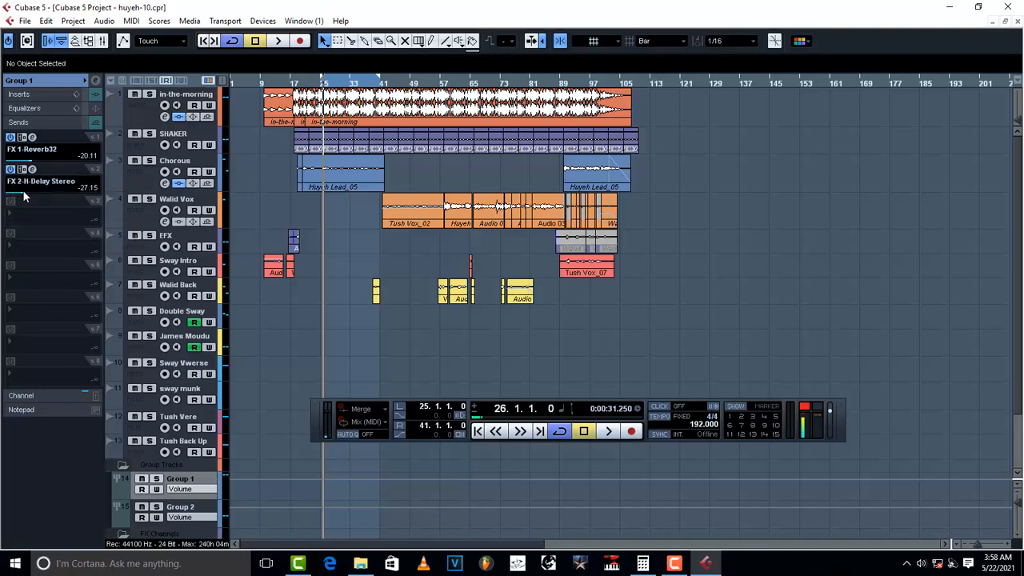
# Set Group 1's H-Delay send level to about -25.10 while playing the loop, checking the H-Delay plug-in
pyautogui.moveTo(18, 197); pyautogui.dragTo(134, 209)
pyautogui.moveTo(47, 206); pyautogui.dragTo(28, 206)
pyautogui.press('space')
pyautogui.moveTo(36, 201); pyautogui.dragTo(26, 192)
pyautogui.click(32, 170)
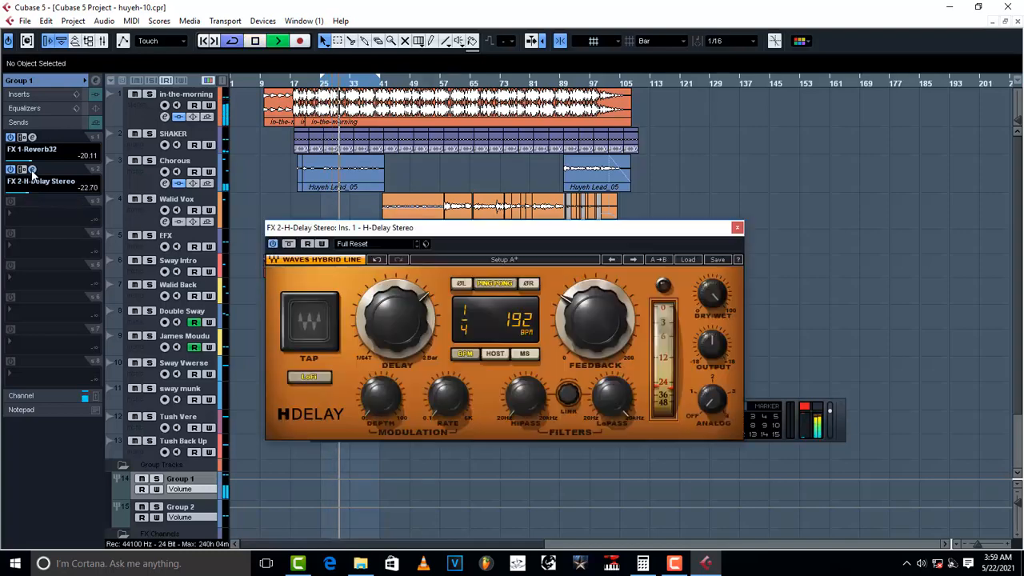
pyautogui.click(32, 170)
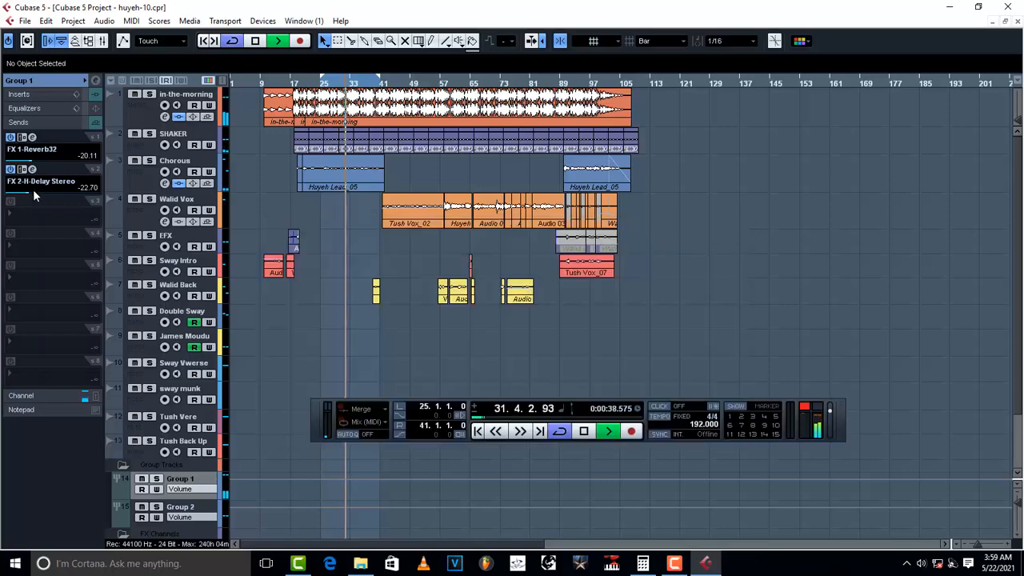
pyautogui.moveTo(33, 189); pyautogui.dragTo(27, 191)
pyautogui.press('space')
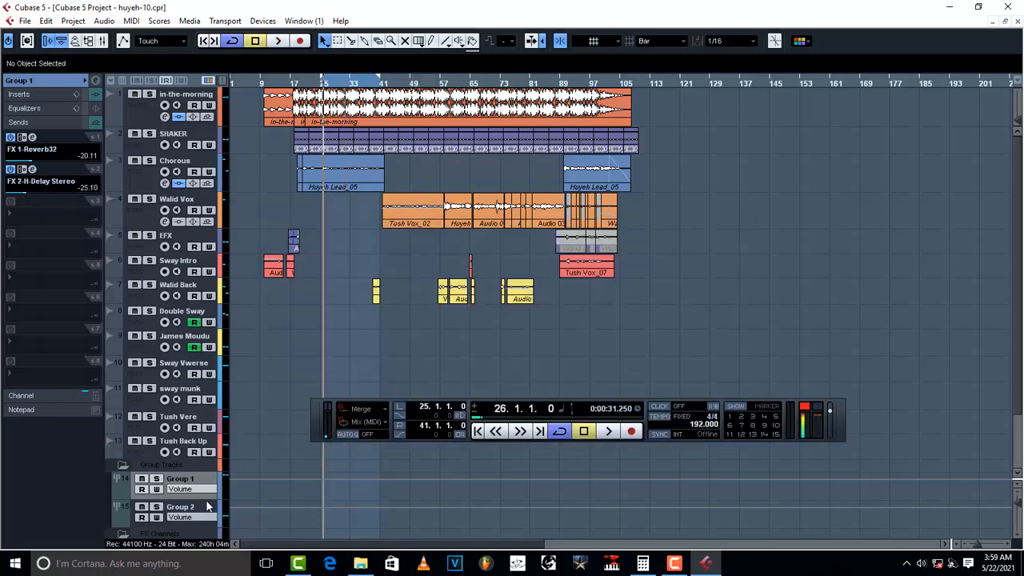
# Insert REQ 6 Stereo in the second insert slot of the FX 1-Reverb32 channel
pyautogui.scroll(-3, 238, 472)
pyautogui.click(185, 464)
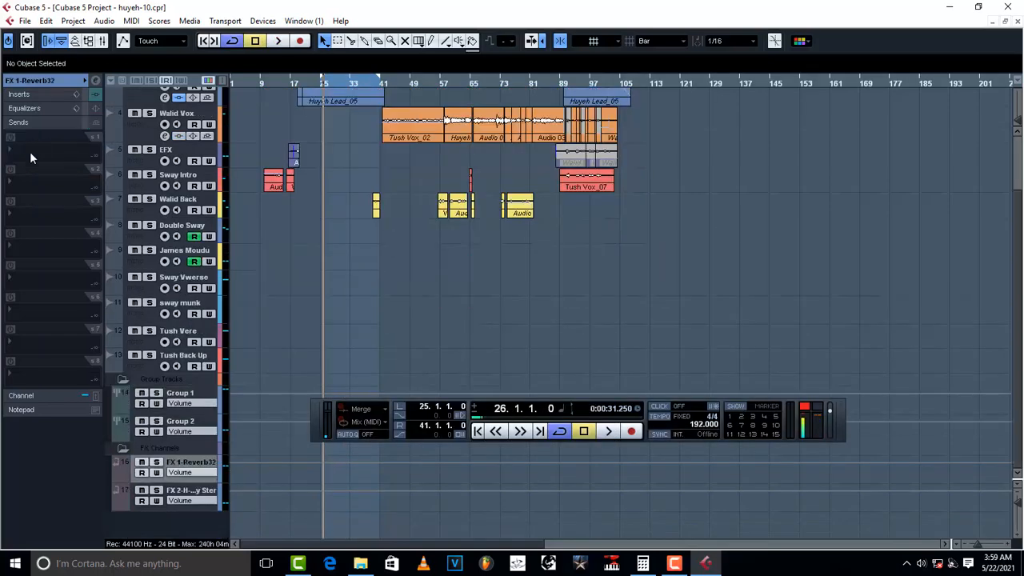
pyautogui.click(29, 157)
pyautogui.click(22, 272)
pyautogui.click(19, 94)
pyautogui.click(29, 157)
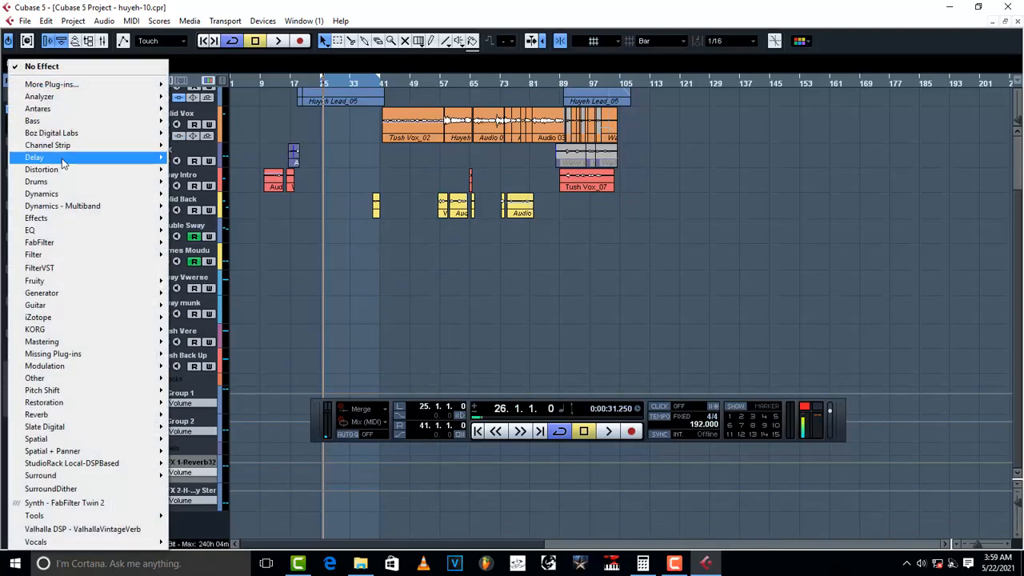
pyautogui.click(65, 323)
# Shape the reverb's REQ 6 with a low cut at 153 Hz and a high cut at 4723 Hz, close it and play the loop
pyautogui.moveTo(512, 287); pyautogui.dragTo(553, 299)
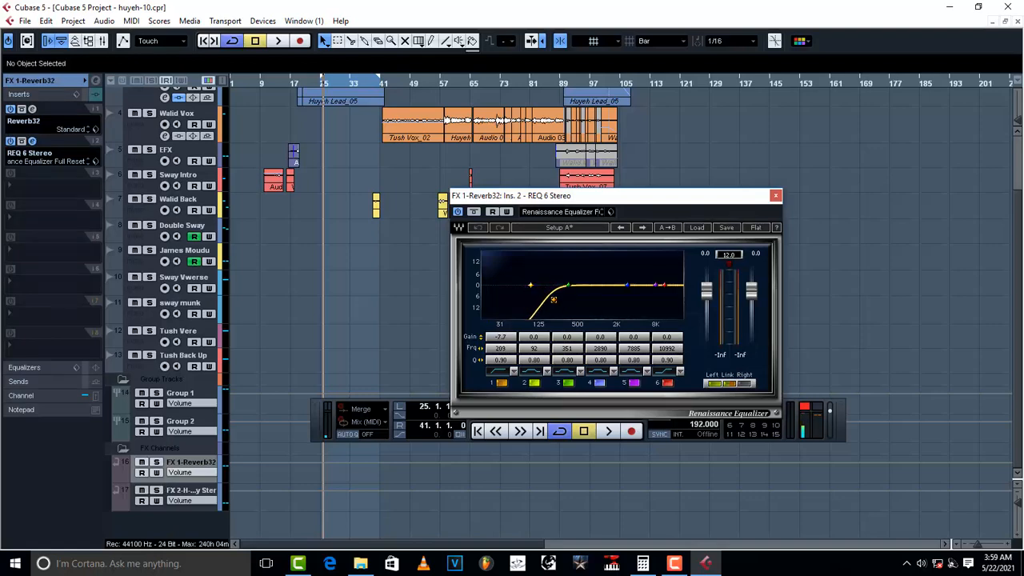
pyautogui.moveTo(670, 294); pyautogui.dragTo(658, 320)
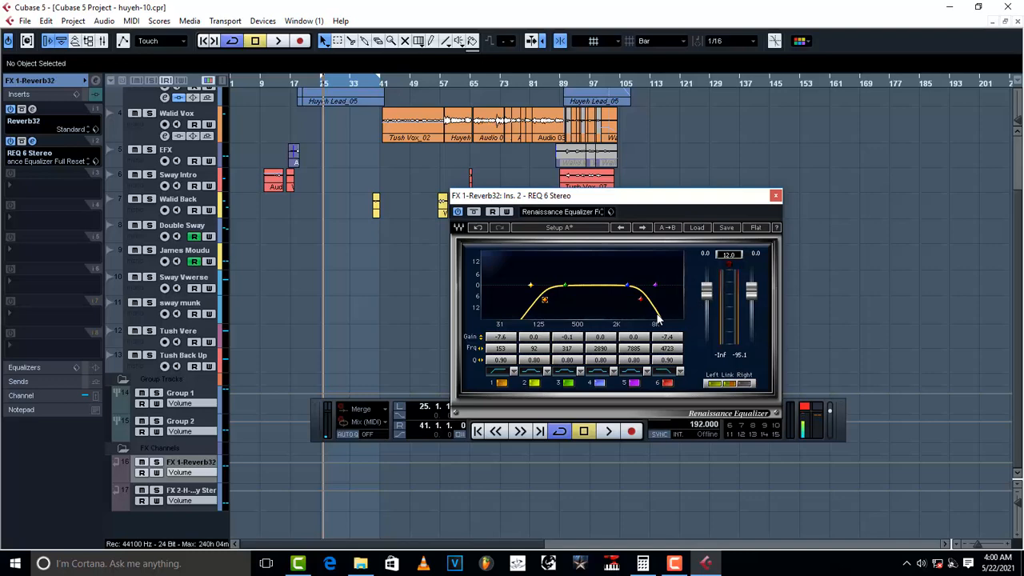
pyautogui.click(775, 196)
pyautogui.press('space')
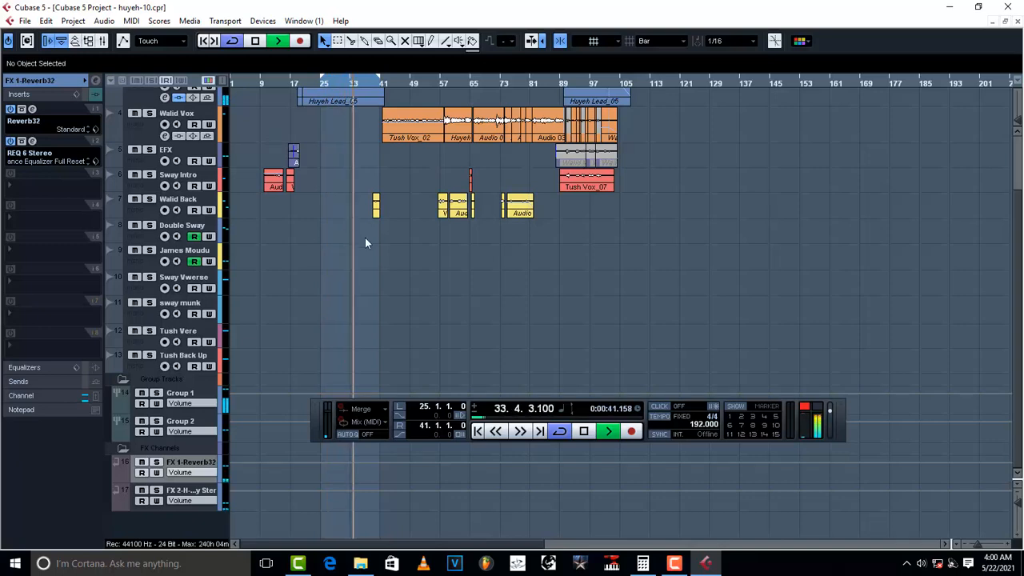
# Open Group 1's channel settings and boost EQ band 3 by 2.4 dB at 4921 Hz, leaving band 4 switched off
pyautogui.click(199, 396)
pyautogui.press('space')
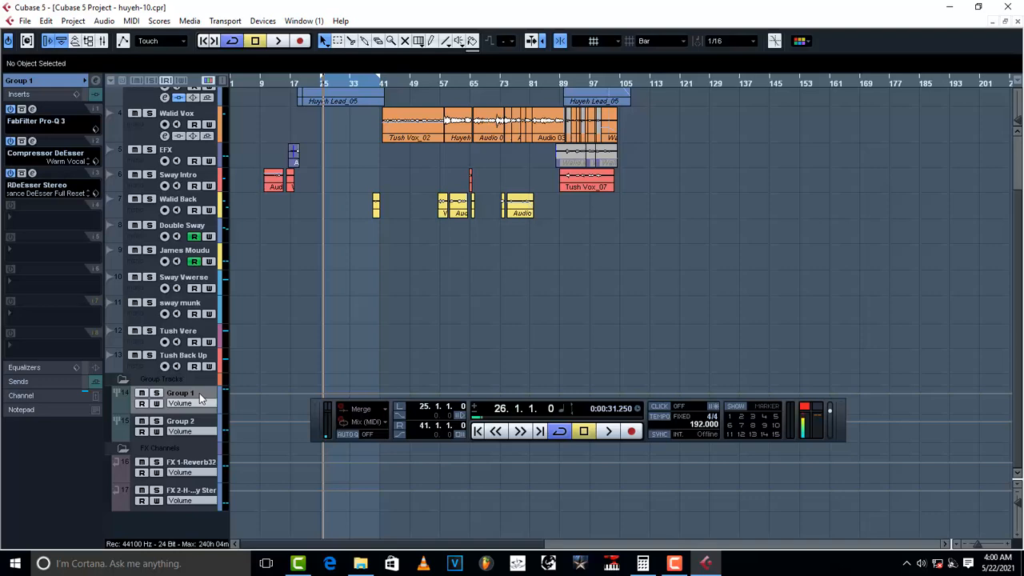
pyautogui.click(97, 81)
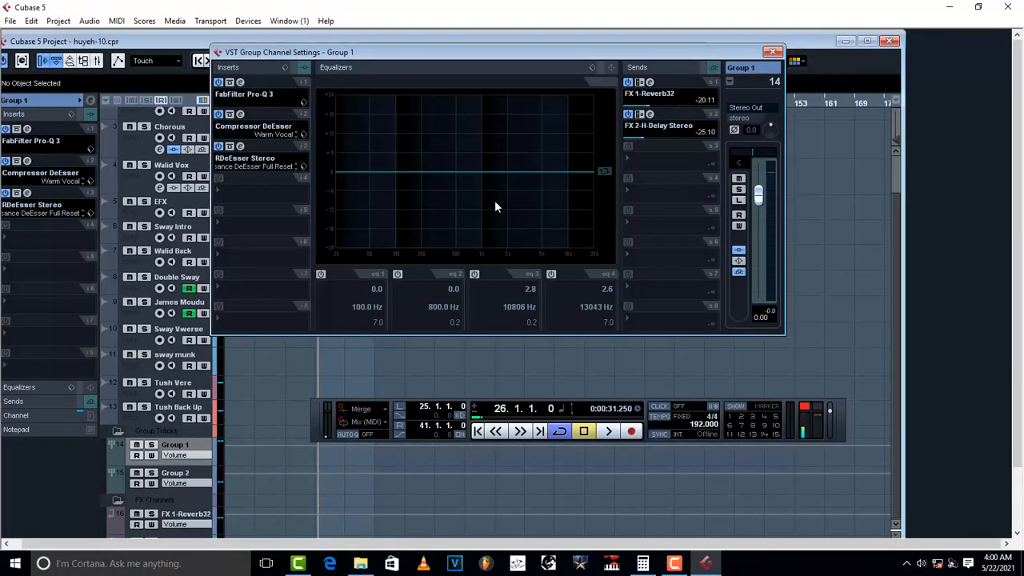
pyautogui.moveTo(568, 185); pyautogui.dragTo(541, 168)
pyautogui.click(552, 275)
pyautogui.press('space')
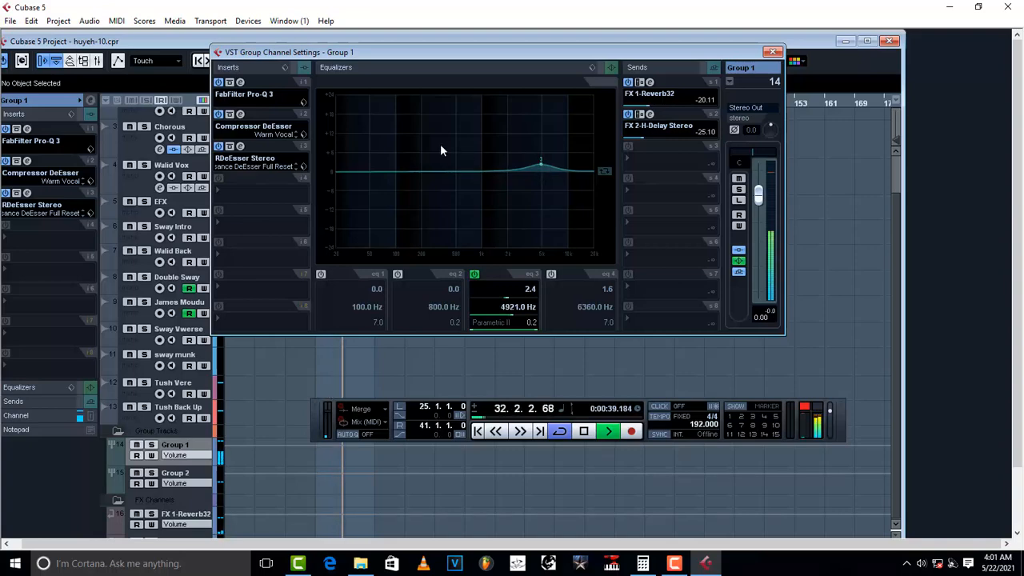
# Sweep Group 1's EQ band 2 while playing the loop and set it to a cut of about 2.2 dB near 986 Hz
pyautogui.press('space')
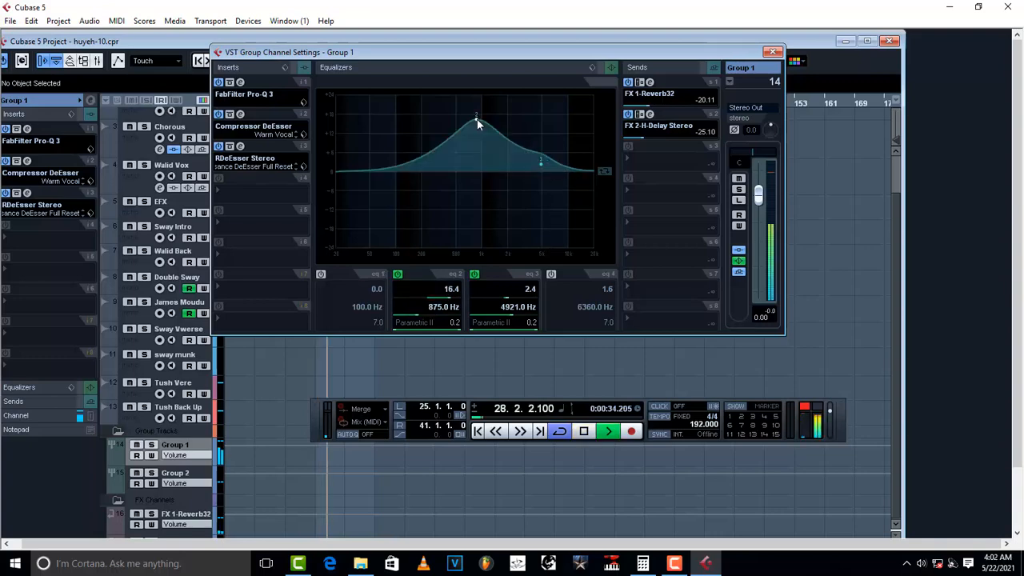
pyautogui.moveTo(477, 119); pyautogui.dragTo(478, 184)
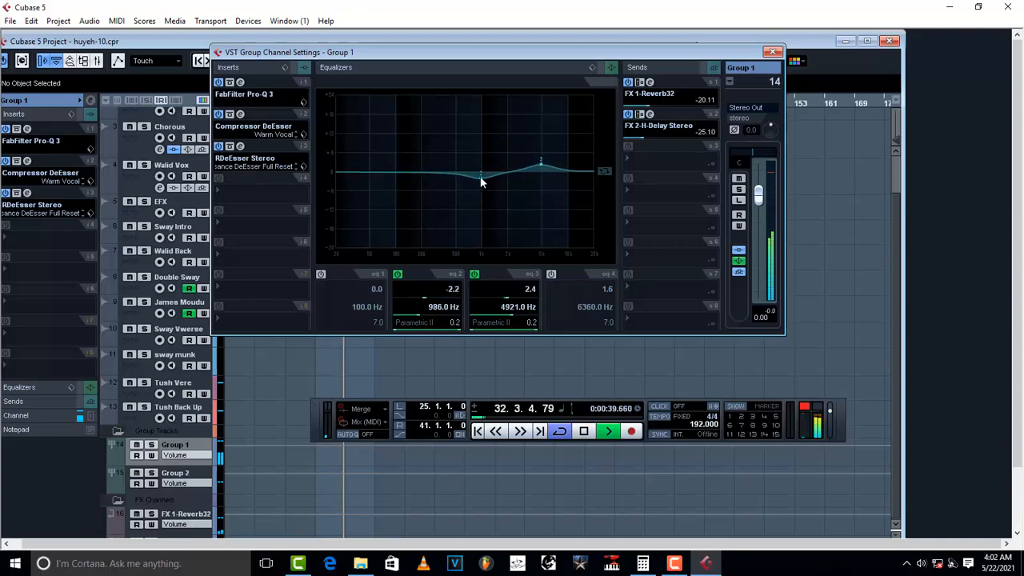
pyautogui.moveTo(480, 181); pyautogui.dragTo(482, 182)
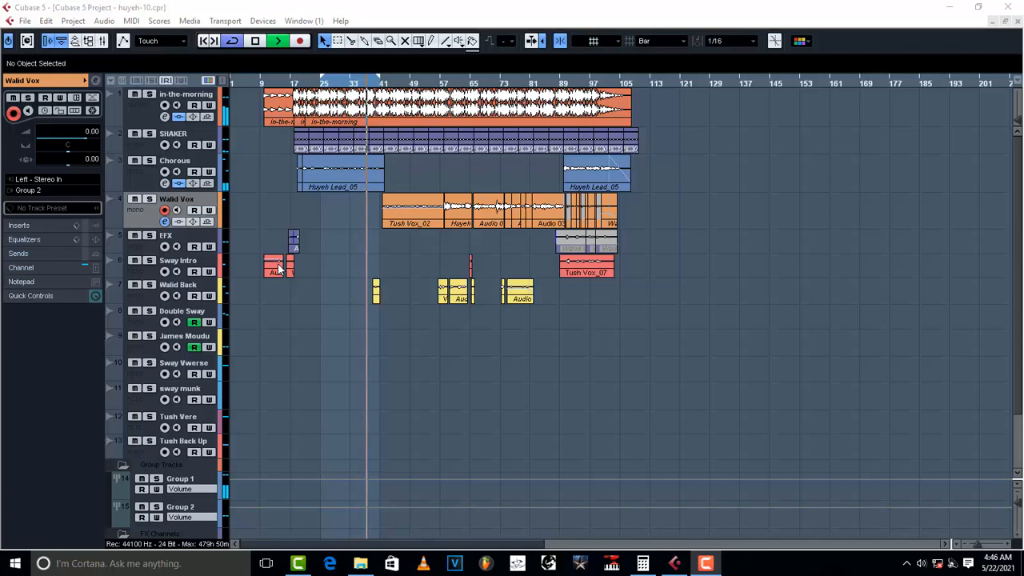
# Stop playback, open the Mixer and copy the Chorus channel's settings to vocal channel 4
pyautogui.press('space')
pyautogui.press('F2')
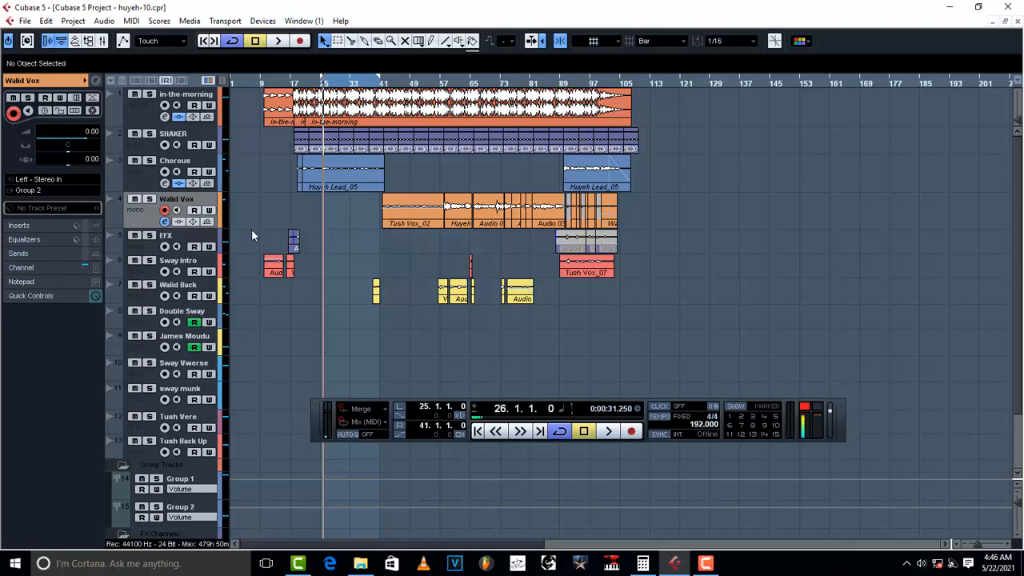
pyautogui.click(140, 176)
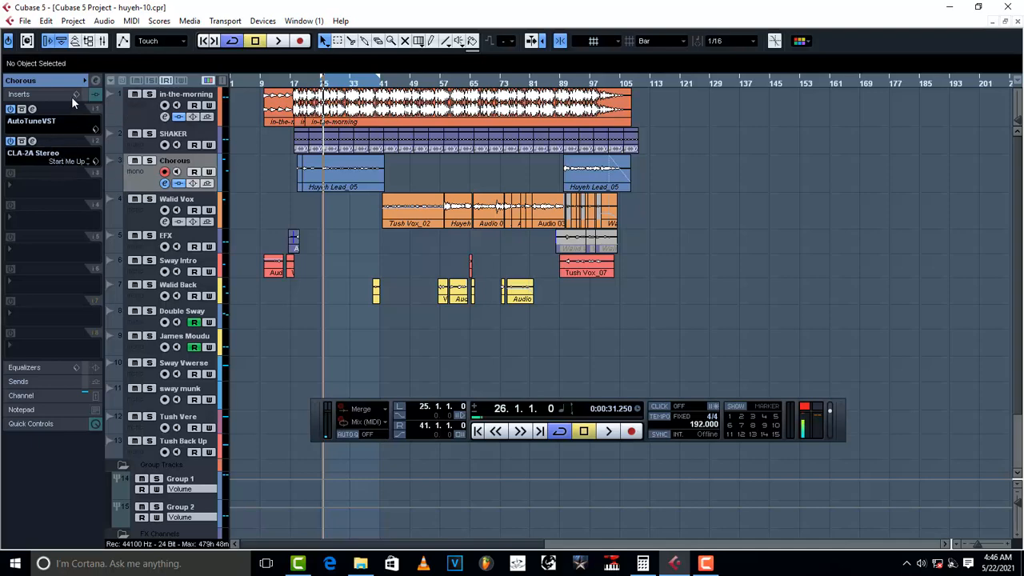
pyautogui.click(102, 42)
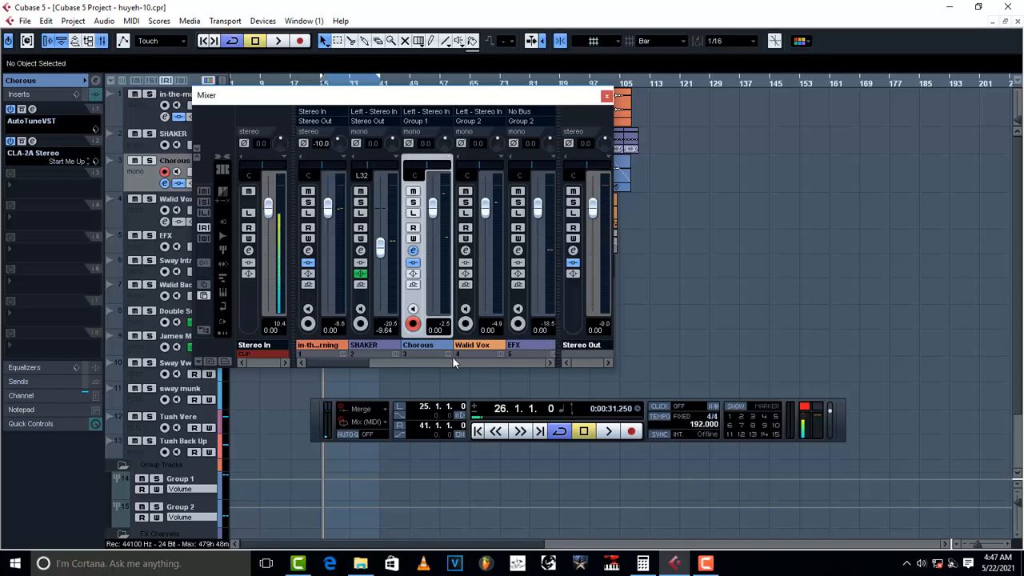
pyautogui.moveTo(393, 97); pyautogui.dragTo(477, 135)
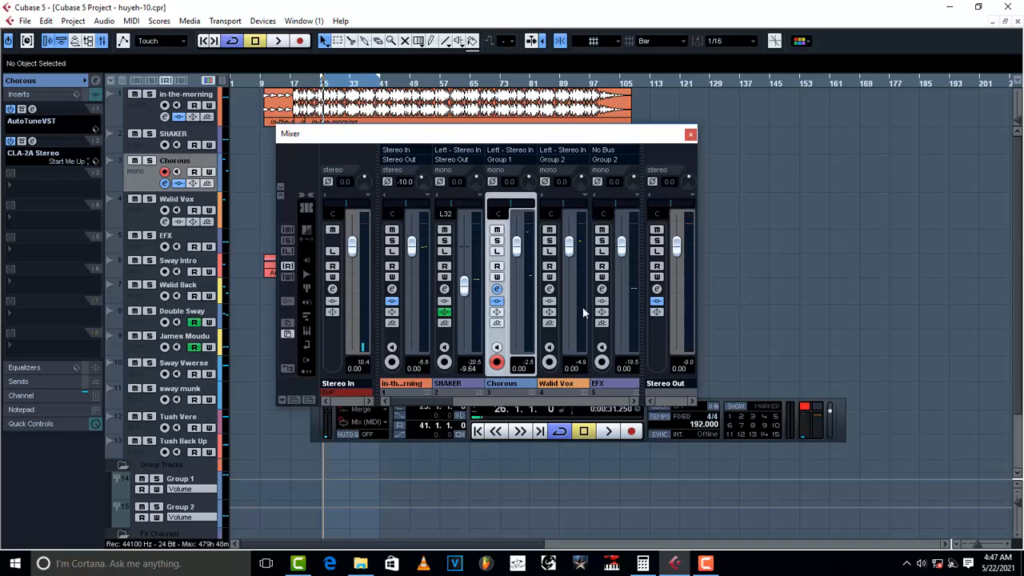
pyautogui.click(548, 343)
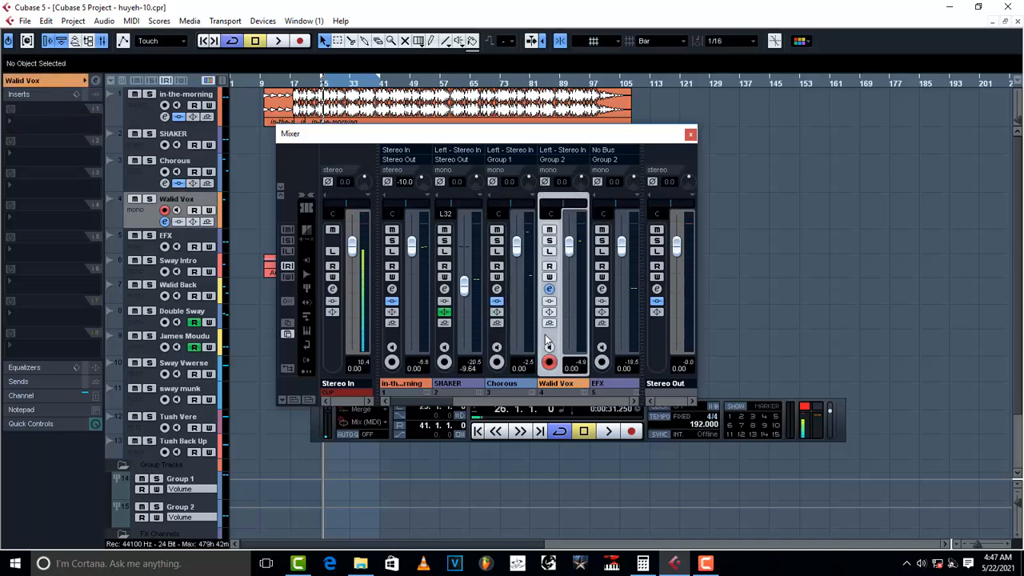
pyautogui.click(289, 334)
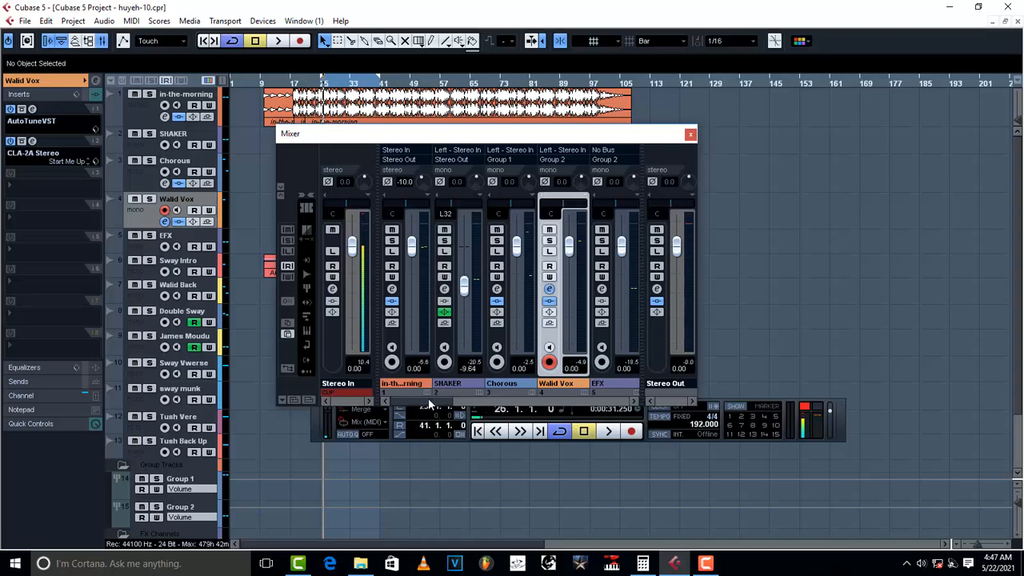
# Copy Group 1's channel settings to Group 2 in the Mixer
pyautogui.moveTo(429, 401); pyautogui.dragTo(583, 404)
pyautogui.click(509, 384)
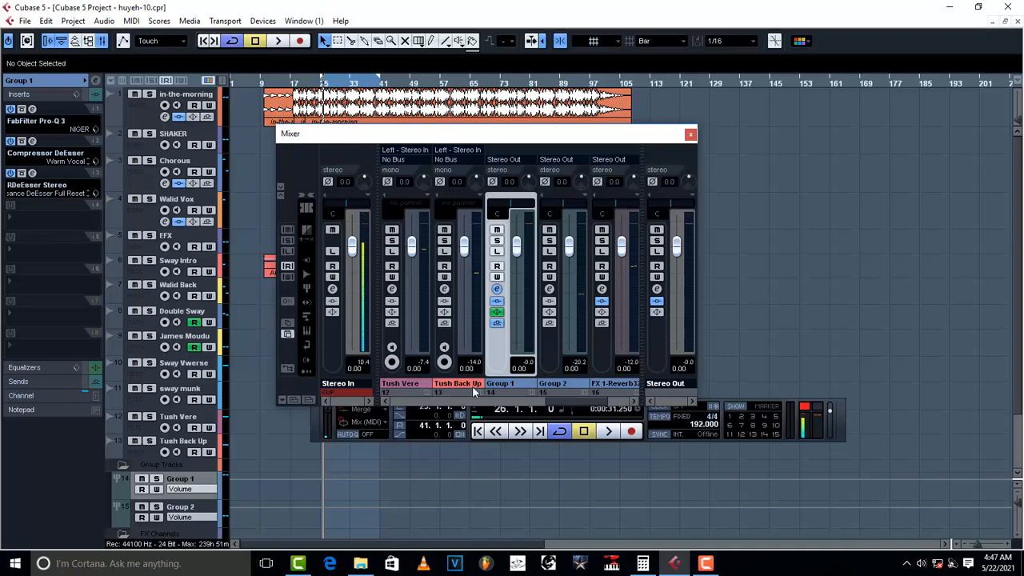
pyautogui.click(546, 355)
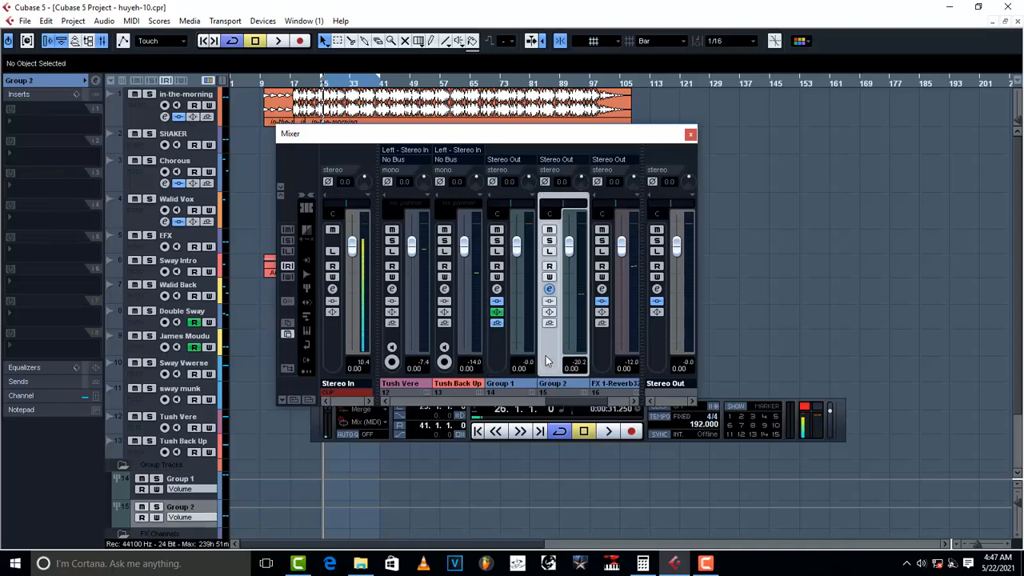
pyautogui.click(287, 334)
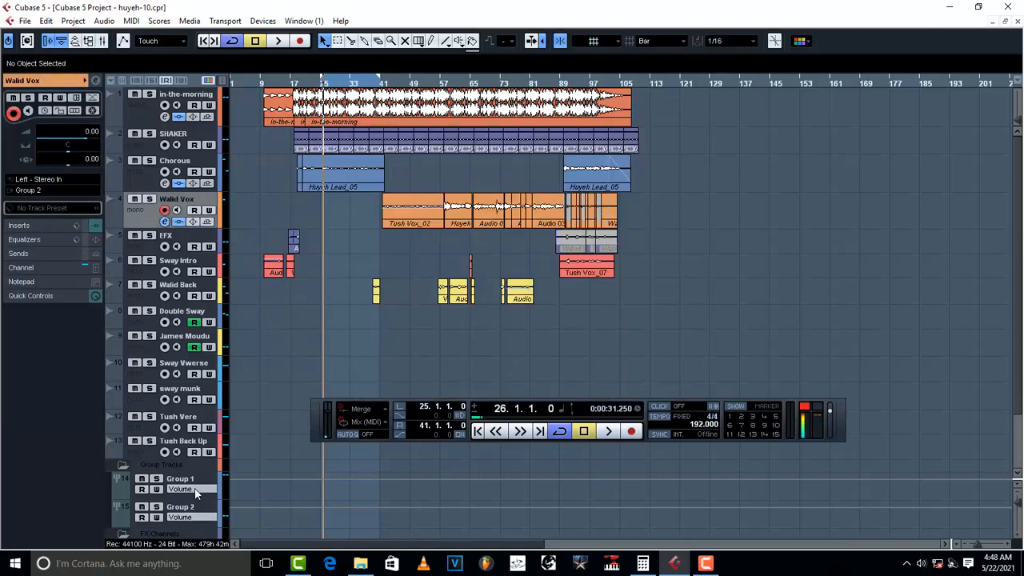
# Check the insert effects on Group 2 and Group 1
pyautogui.click(207, 510)
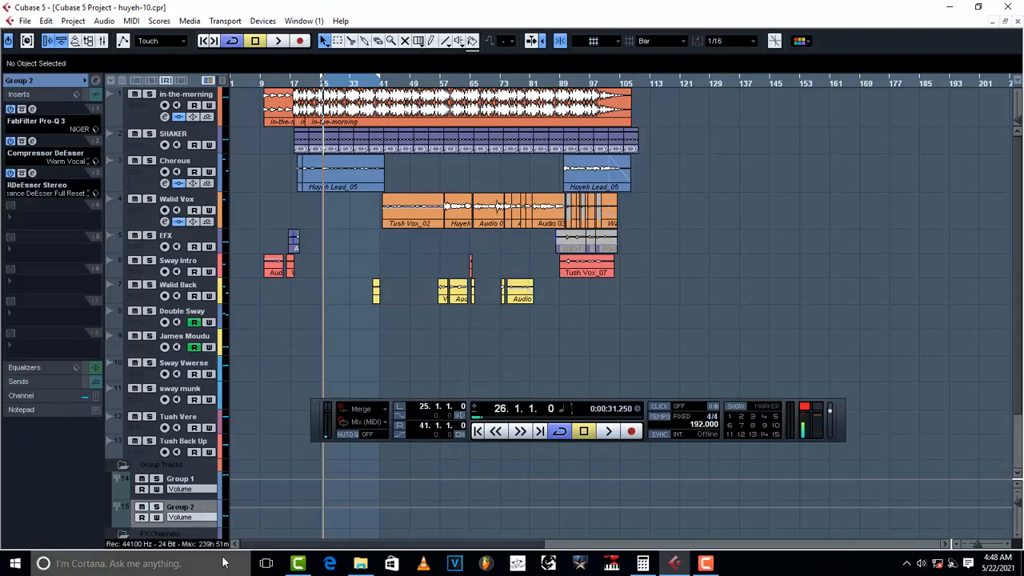
pyautogui.click(198, 478)
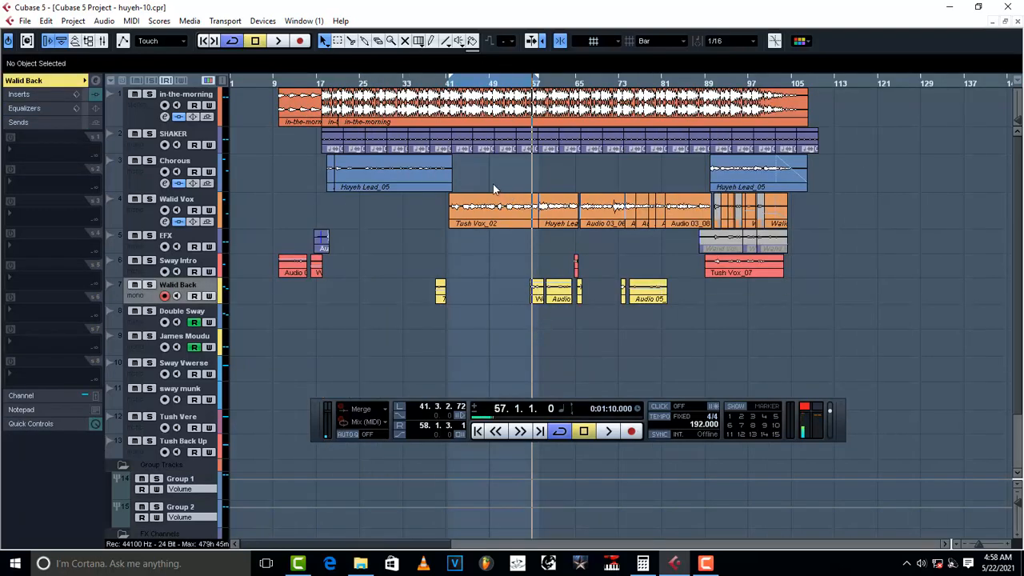
# Play from bar 39 and set the volume of the first clip on vocal track 4, starting at bar 41, to -2 dB
pyautogui.click(437, 83)
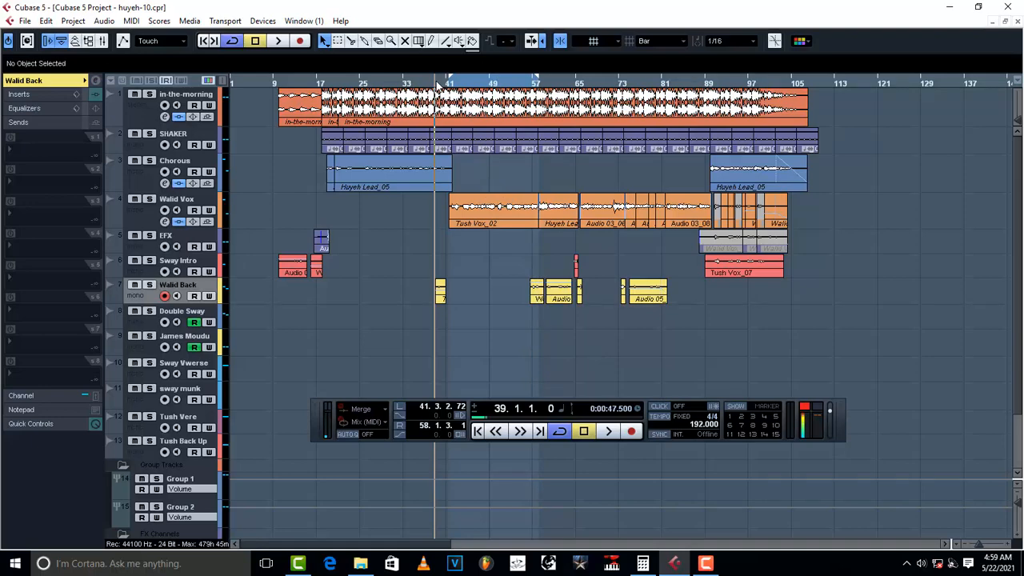
pyautogui.press('space')
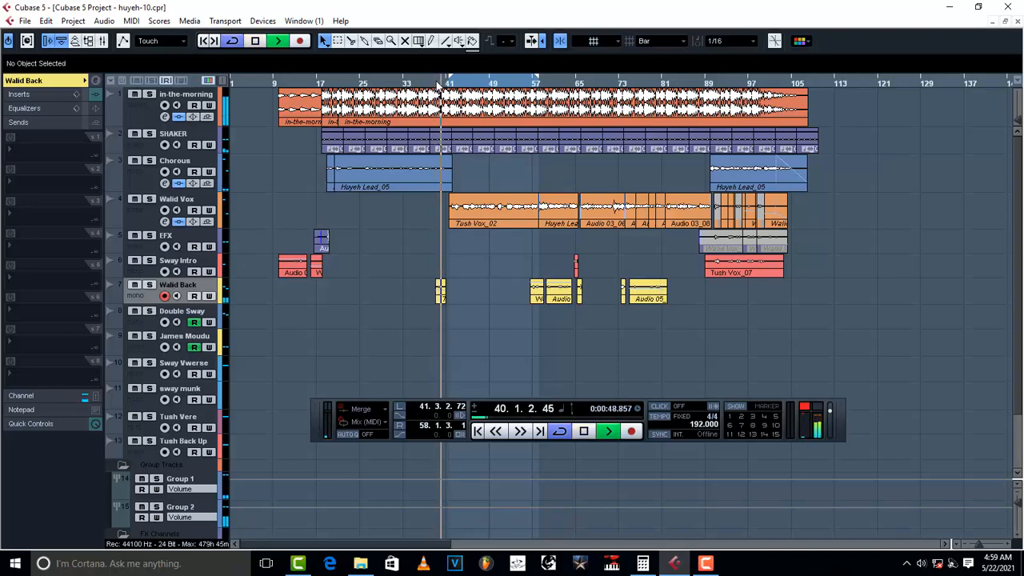
pyautogui.click(478, 223)
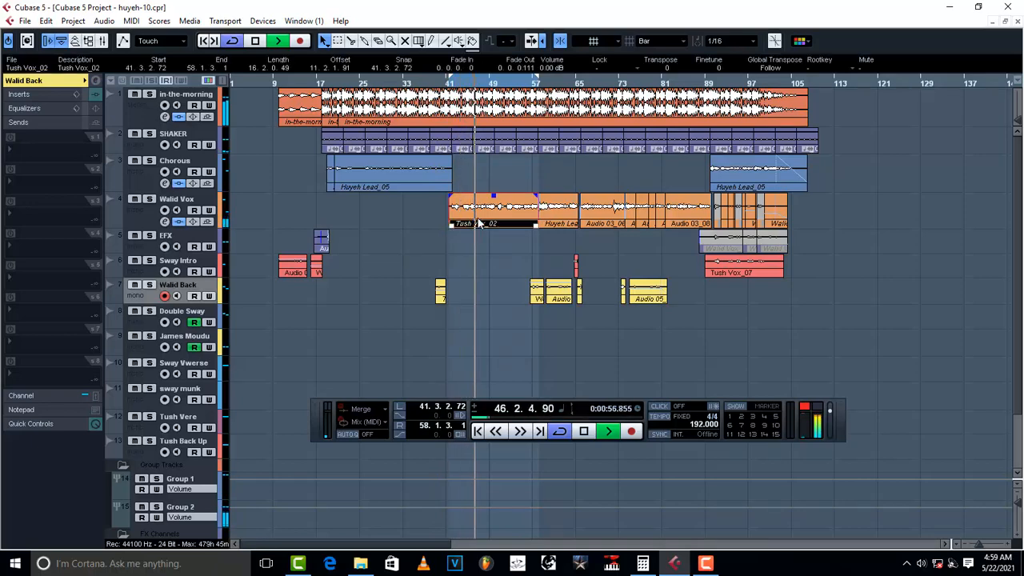
pyautogui.press('space')
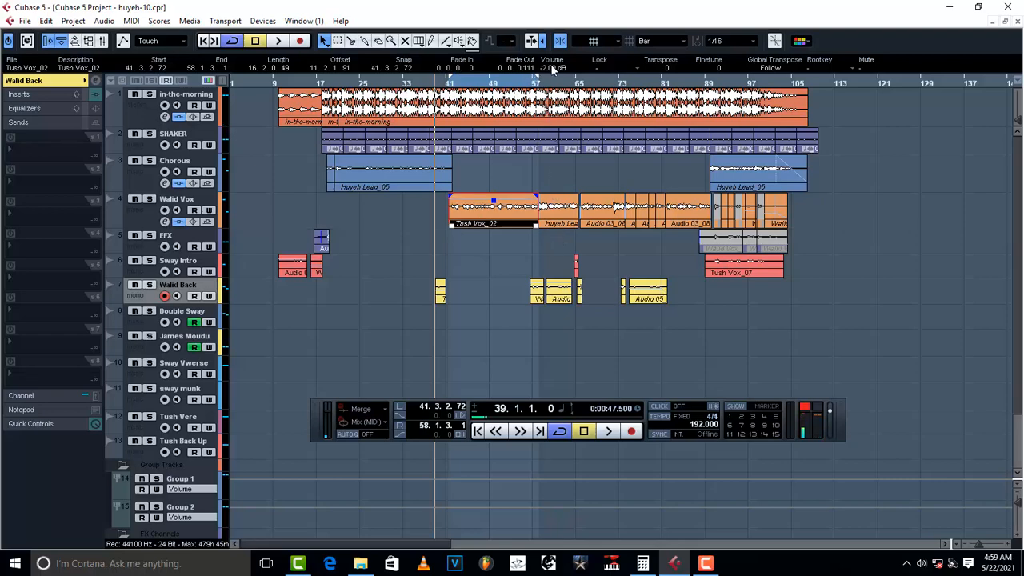
pyautogui.press('space')
pyautogui.click(404, 250)
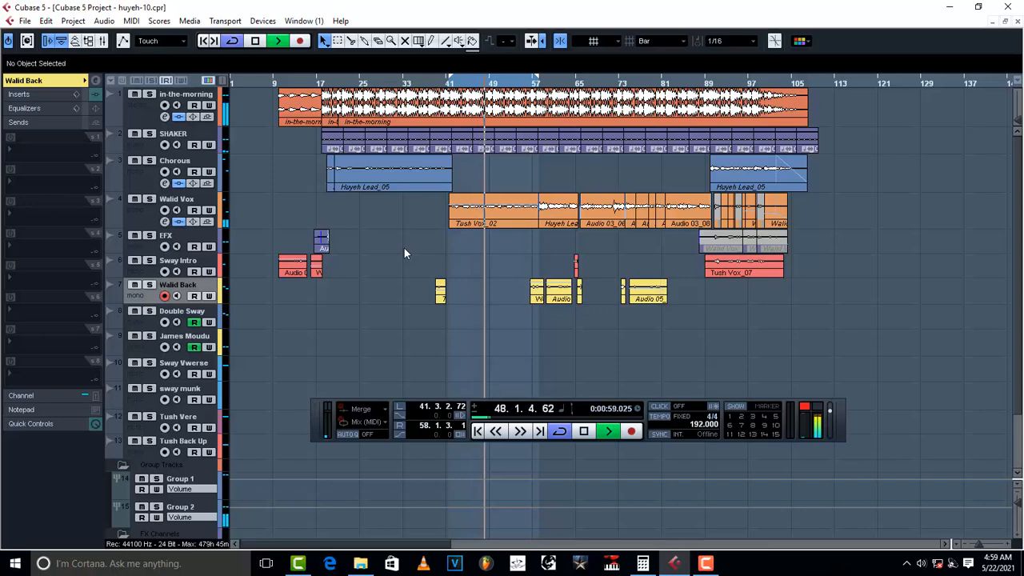
pyautogui.press('space')
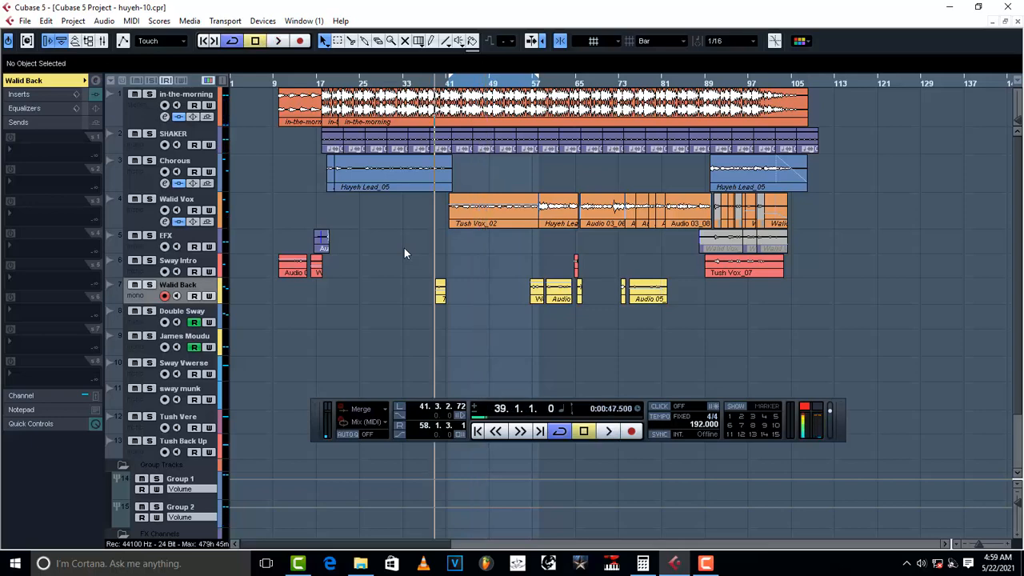
# Play from bar 52 and lower the volume of the vocal track 4 clip starting at bar 58, ending with the following clips selected
pyautogui.click(506, 85)
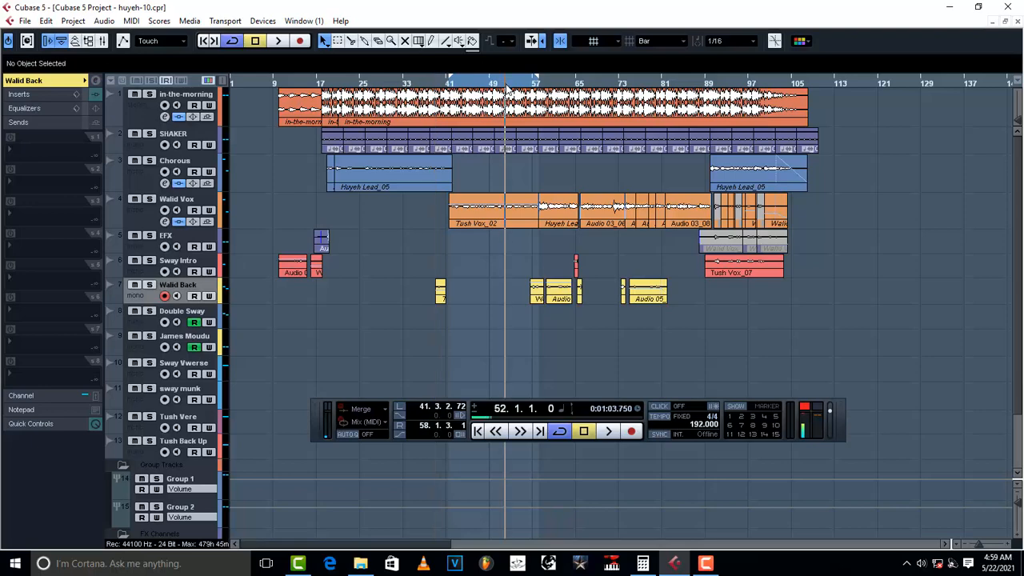
pyautogui.press('space')
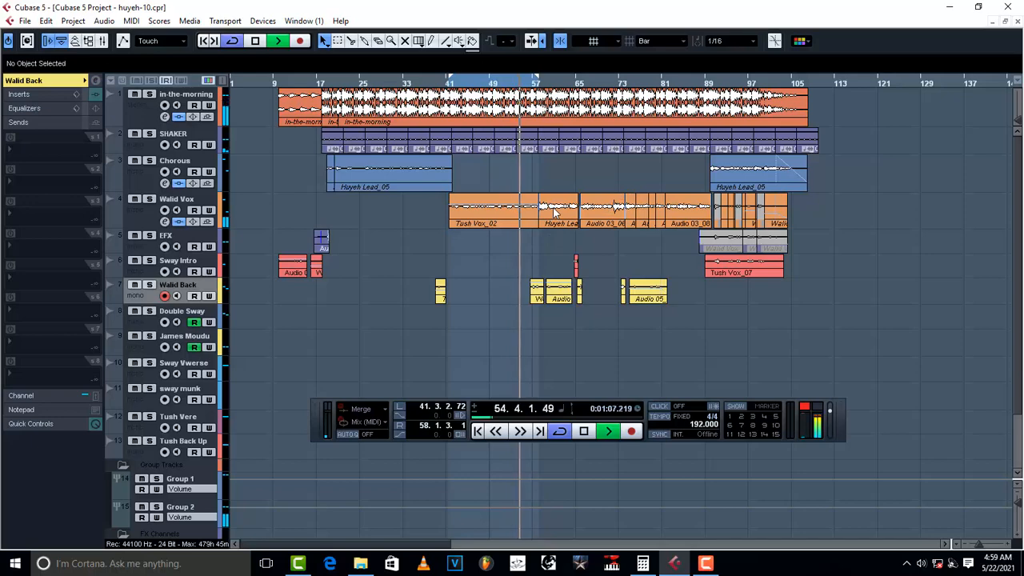
pyautogui.press('space')
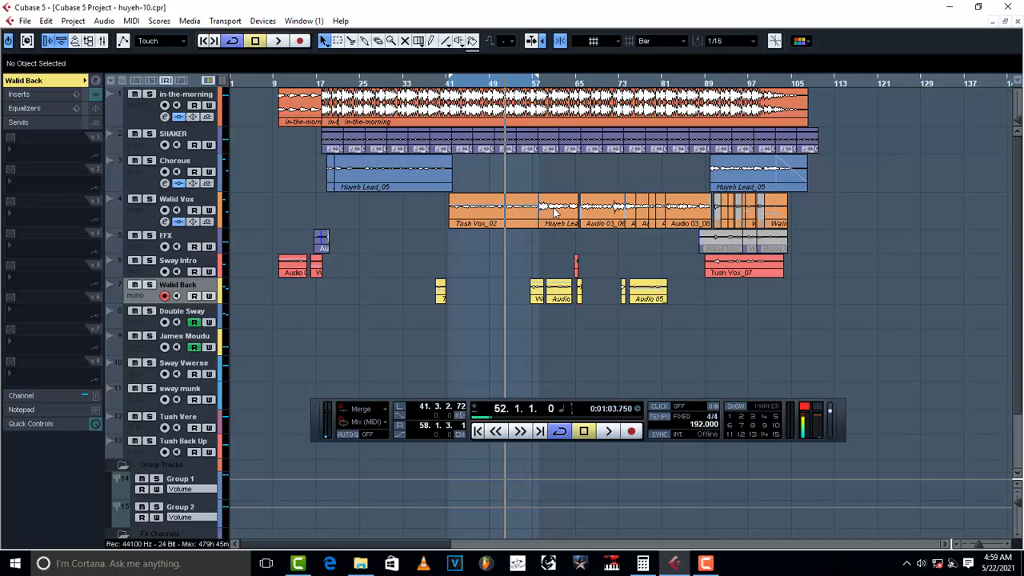
pyautogui.click(560, 214)
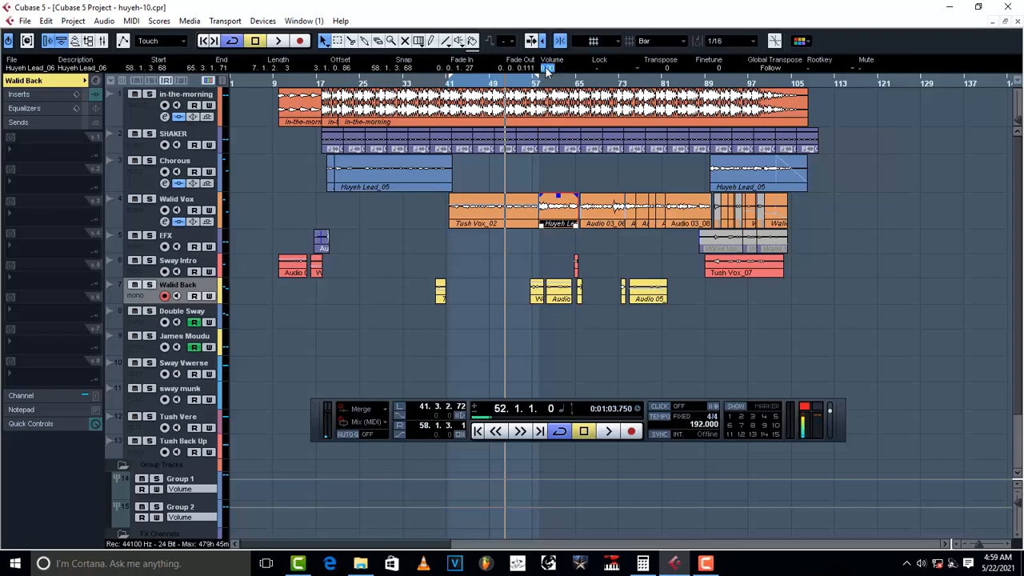
pyautogui.write('0')
pyautogui.press('Return')
pyautogui.click(602, 214)
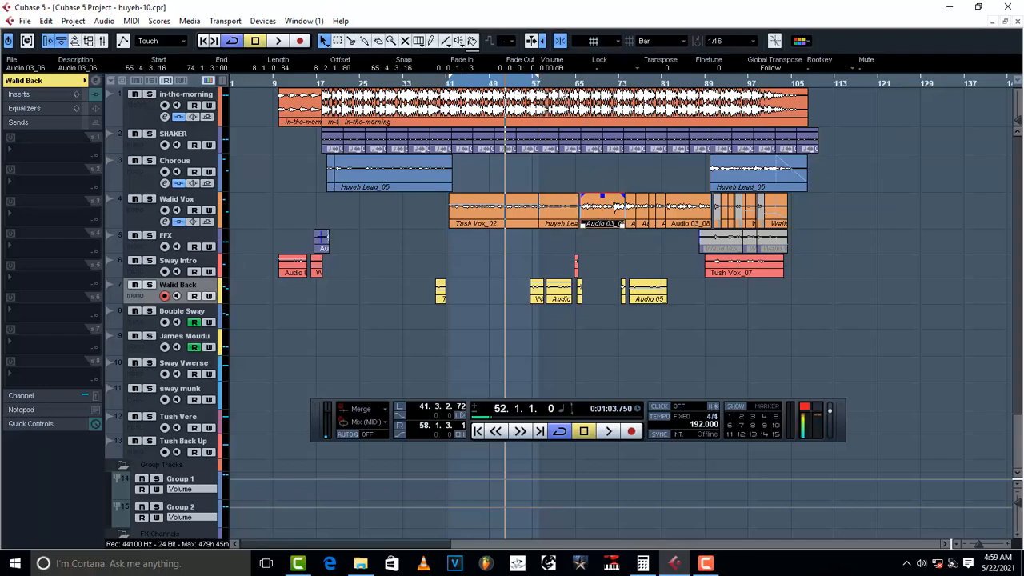
pyautogui.click(631, 209)
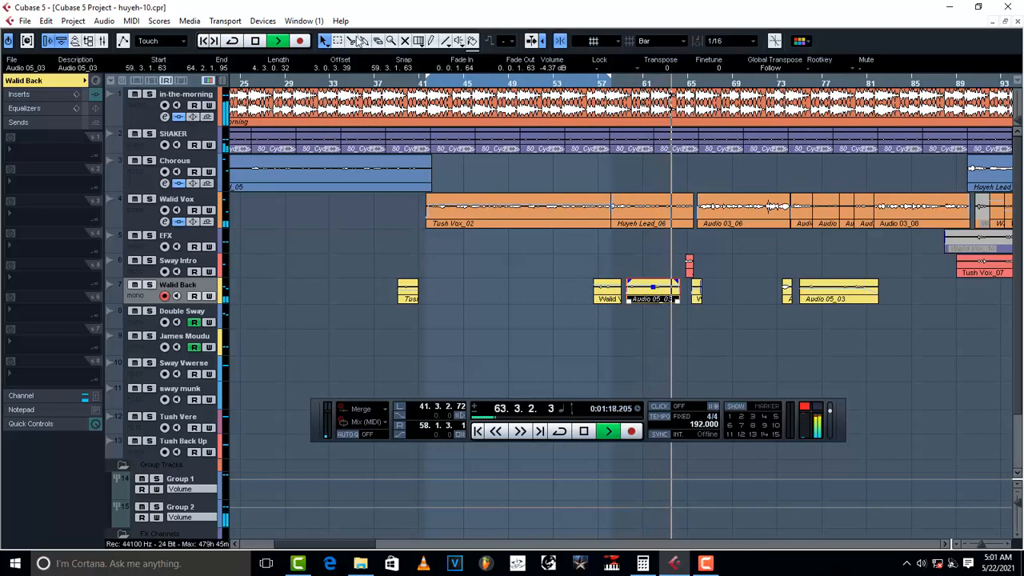
# Stop playback and split the Audio 05_03 clip on backing vocal track 7 at bar 61
pyautogui.press('space')
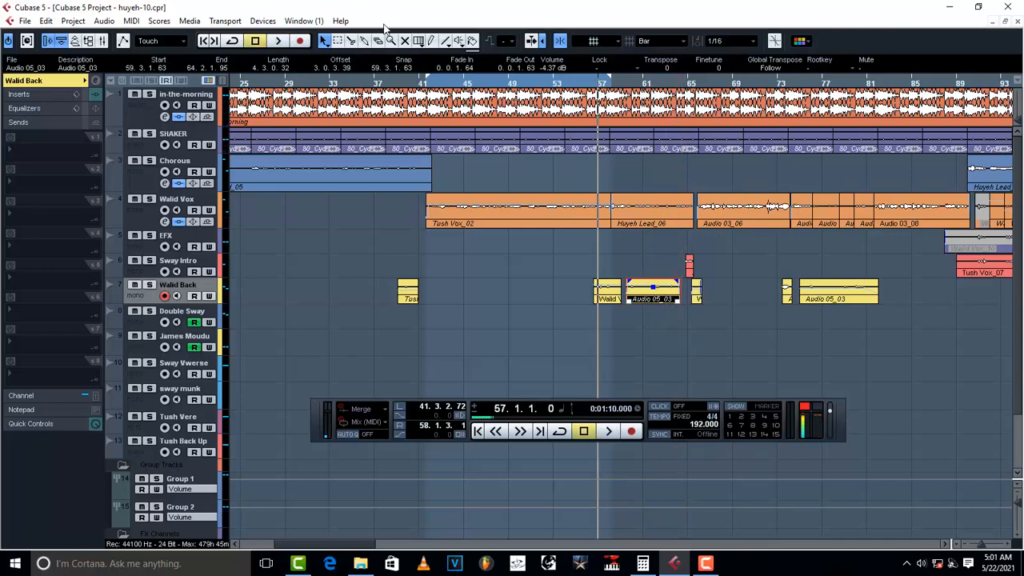
pyautogui.click(349, 41)
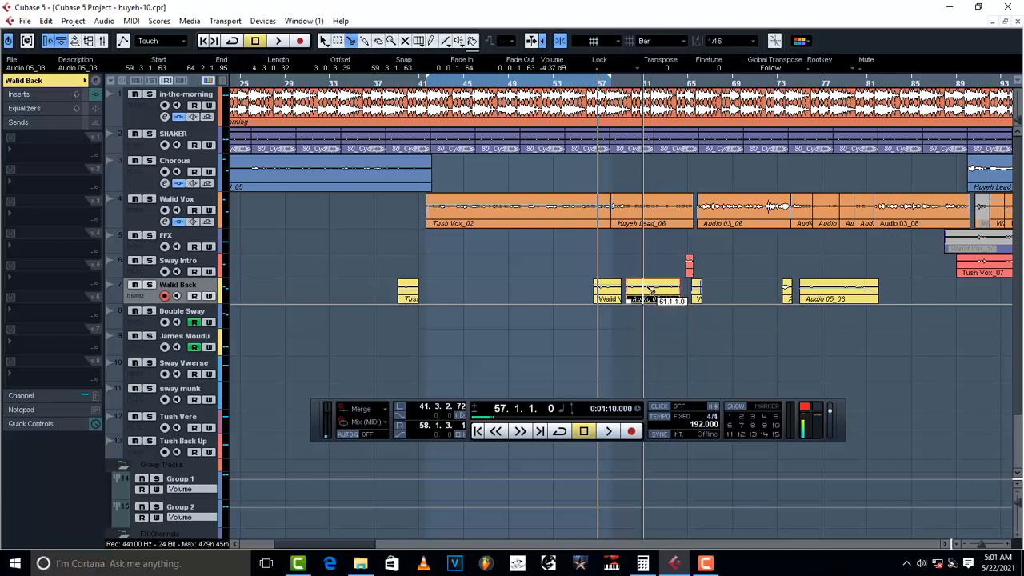
pyautogui.click(653, 294)
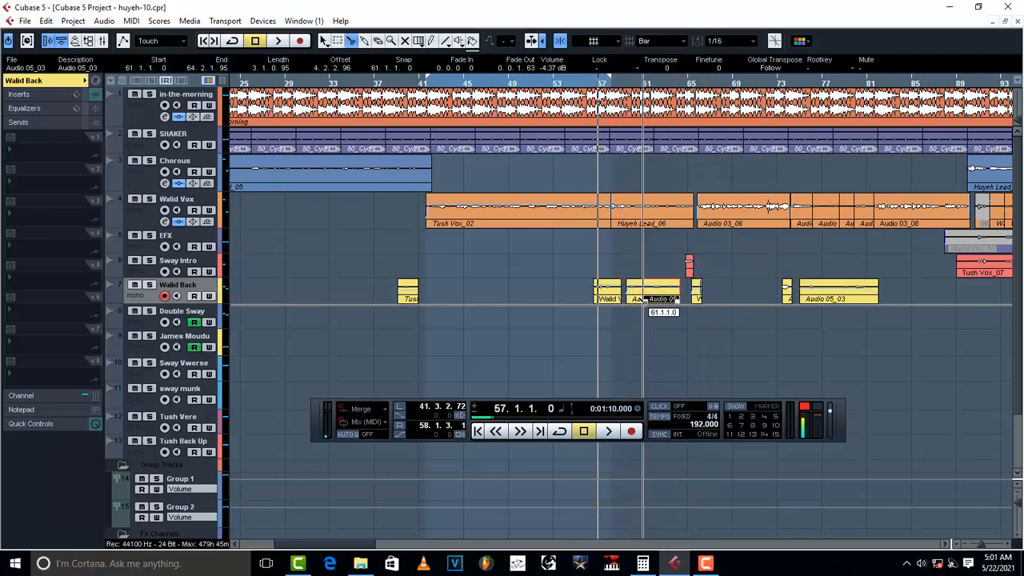
# During playback, set the volume of the Audio 05_03 piece before bar 61 on track 7 to -5.37 dB
pyautogui.press('space')
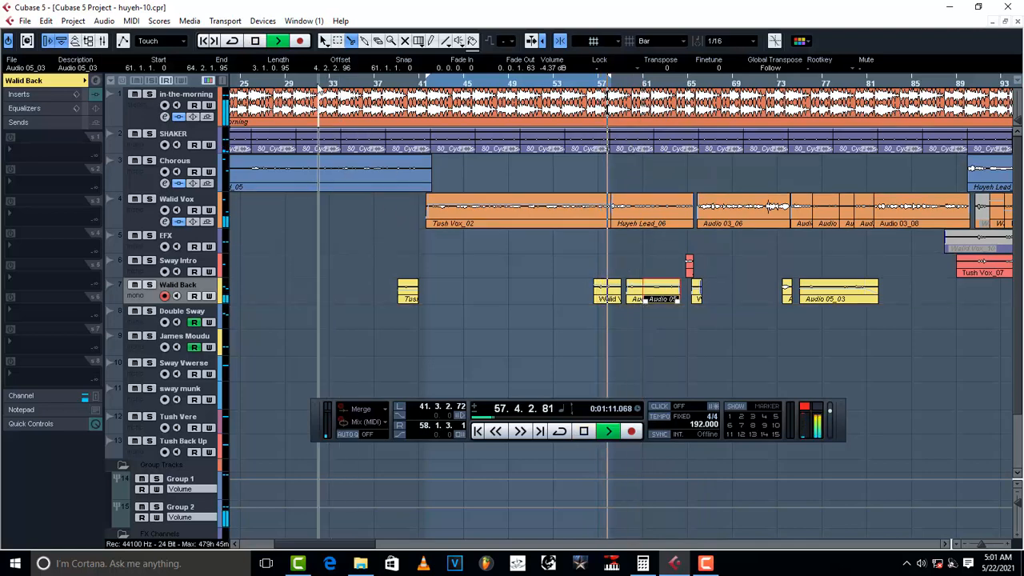
pyautogui.click(327, 42)
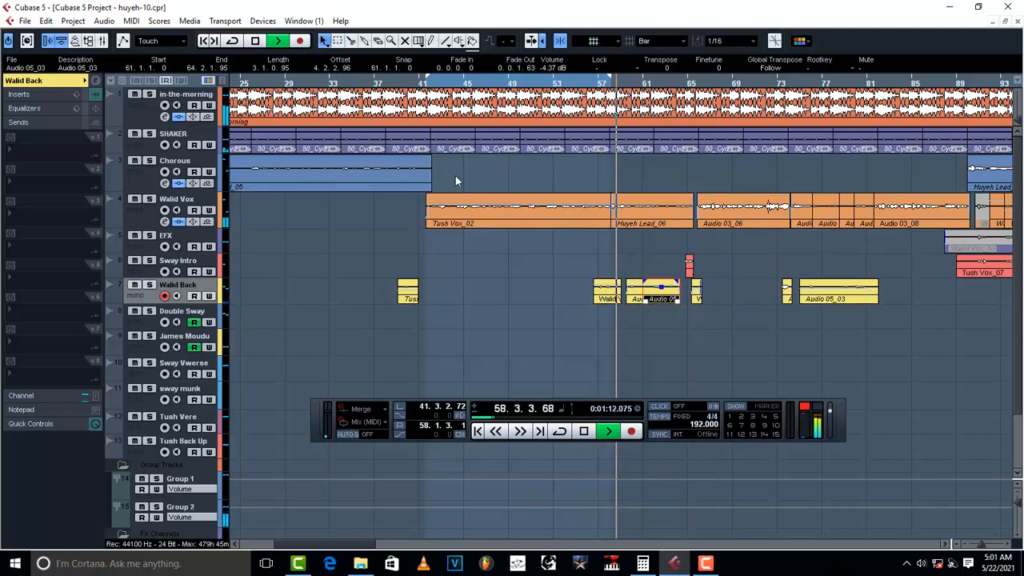
pyautogui.click(638, 296)
pyautogui.scroll(-1, 550, 69)
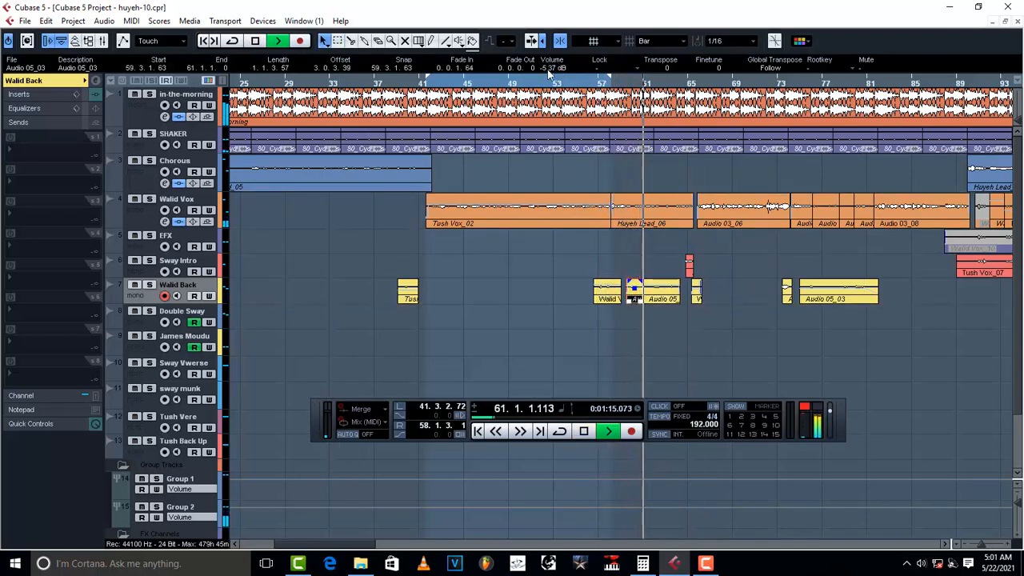
pyautogui.press('space')
# Listen around bar 72 and inspect the Audio 03_06 and Audio 05_03 clips near bars 73 to 75 on track 7 up close
pyautogui.press('space')
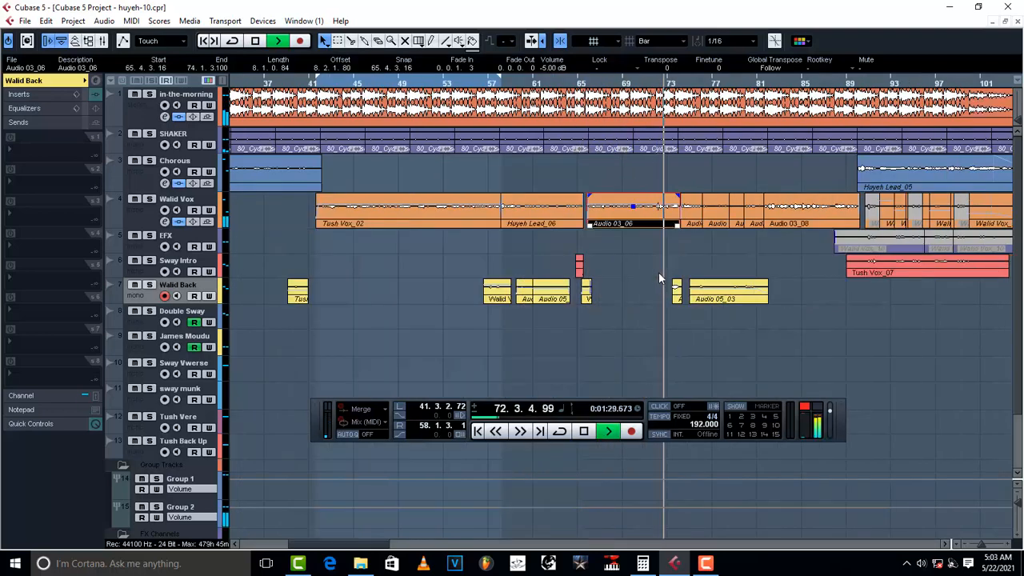
pyautogui.press('space')
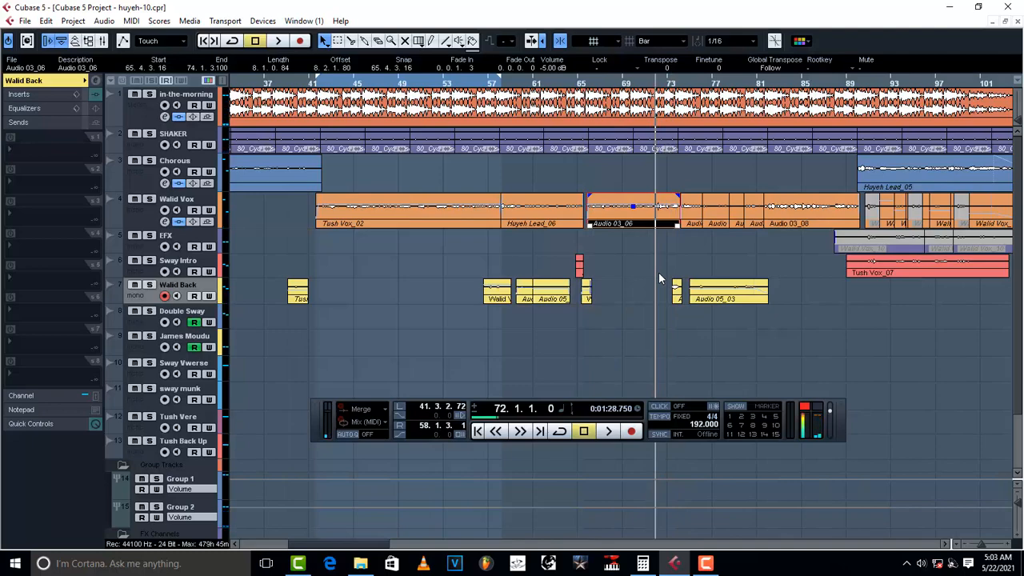
pyautogui.press('h')
pyautogui.press('h')
pyautogui.press('h')
pyautogui.press('h')
pyautogui.press('h')
pyautogui.press('h')
pyautogui.press('h')
pyautogui.press('h')
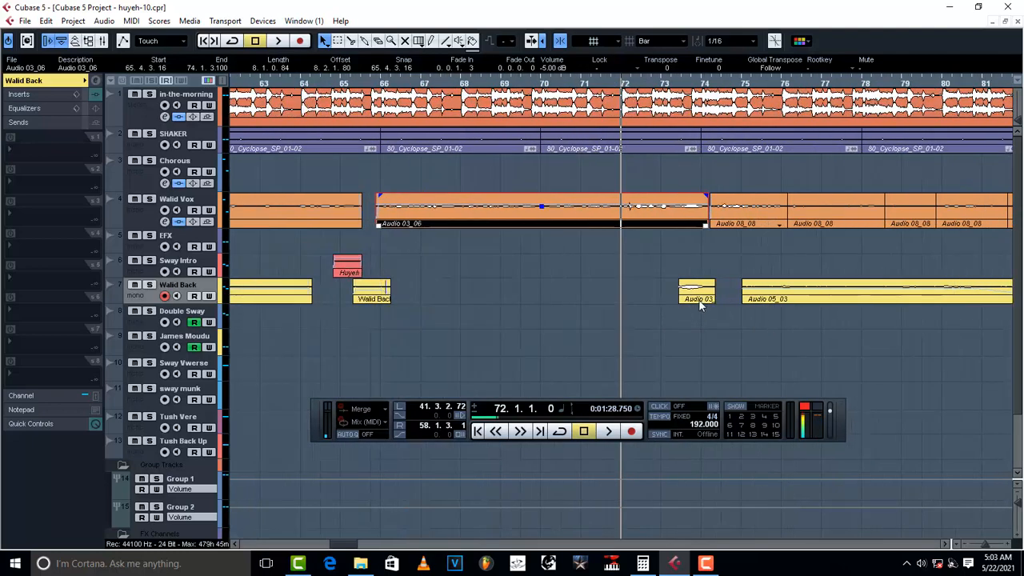
pyautogui.click(701, 298)
pyautogui.moveTo(693, 301); pyautogui.dragTo(770, 282)
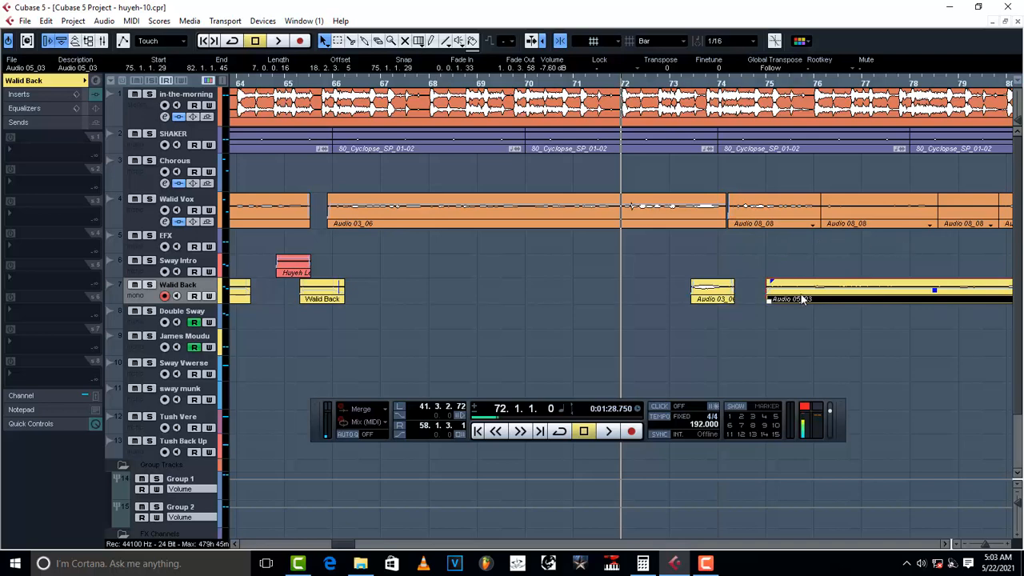
# Crossfade all the adjoining clips on vocal track 4 from bar 74 through Audio 03_08
pyautogui.press('g')
pyautogui.press('g')
pyautogui.press('g')
pyautogui.press('g')
pyautogui.press('g')
pyautogui.press('g')
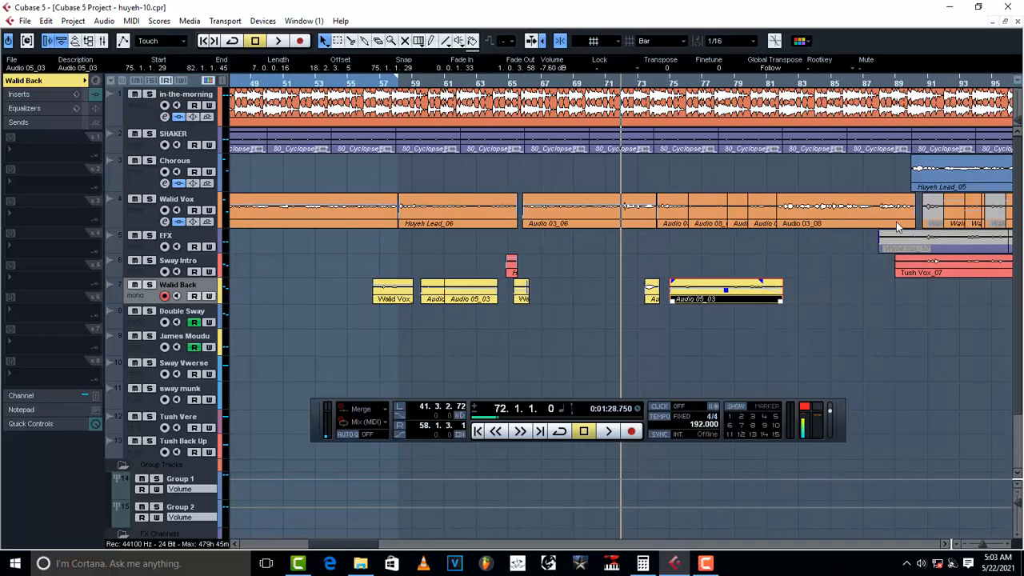
pyautogui.click(681, 185)
pyautogui.moveTo(833, 218); pyautogui.dragTo(833, 220)
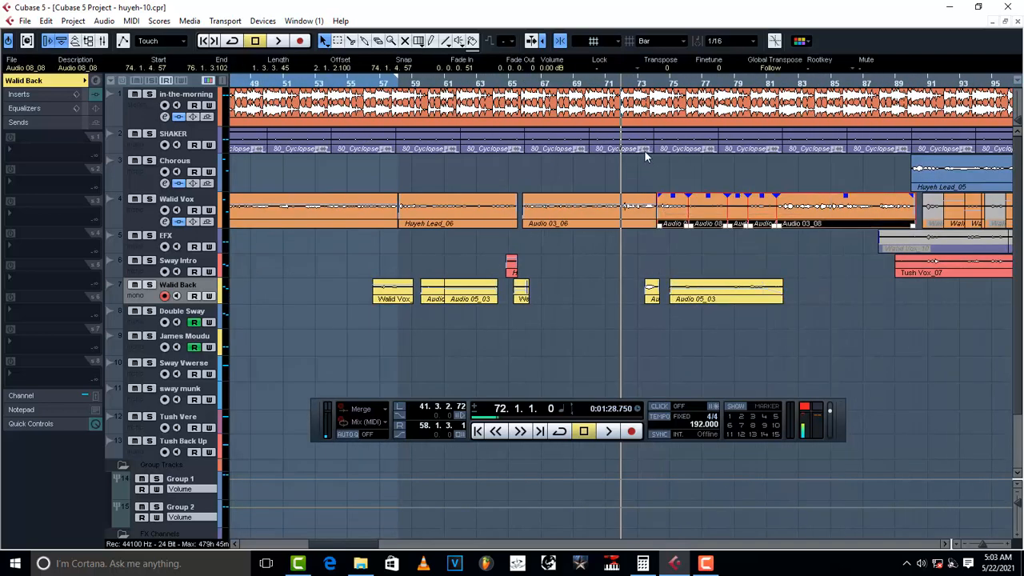
pyautogui.click(104, 21)
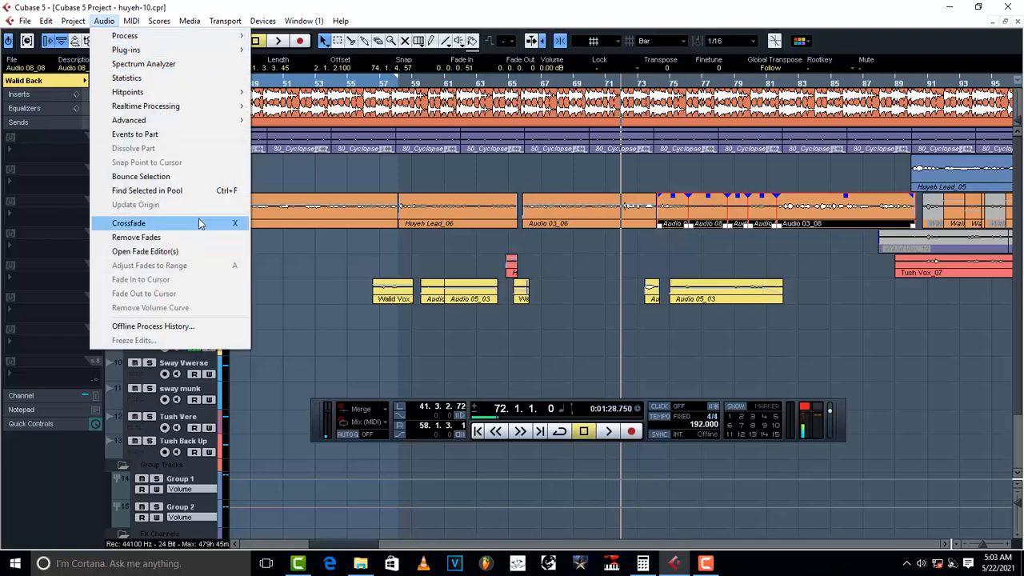
pyautogui.click(200, 224)
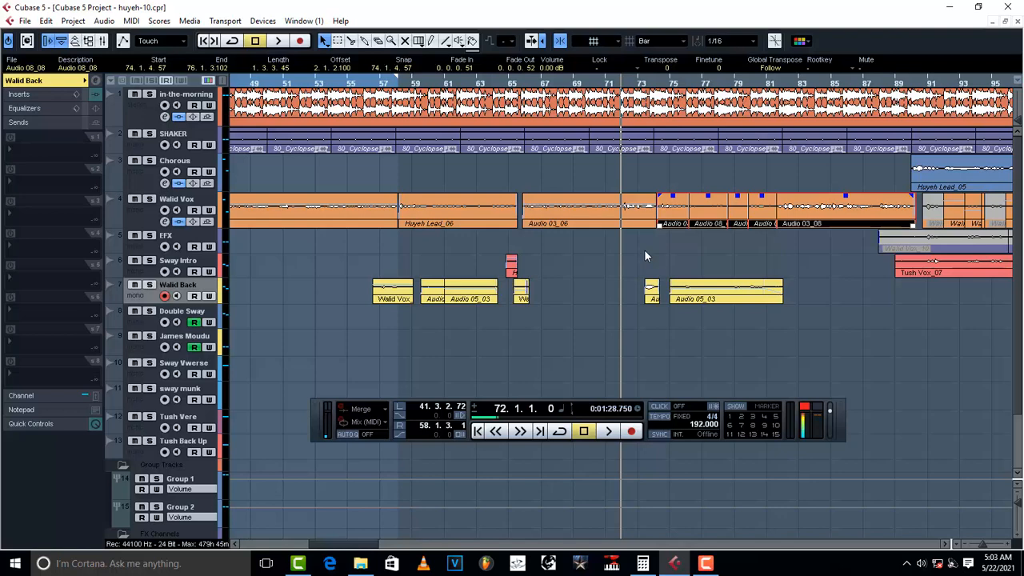
# Play the passage and set the volume of the short Audio 03_06 clip on backing vocal track 7 to -13 dB
pyautogui.press('space')
pyautogui.click(652, 290)
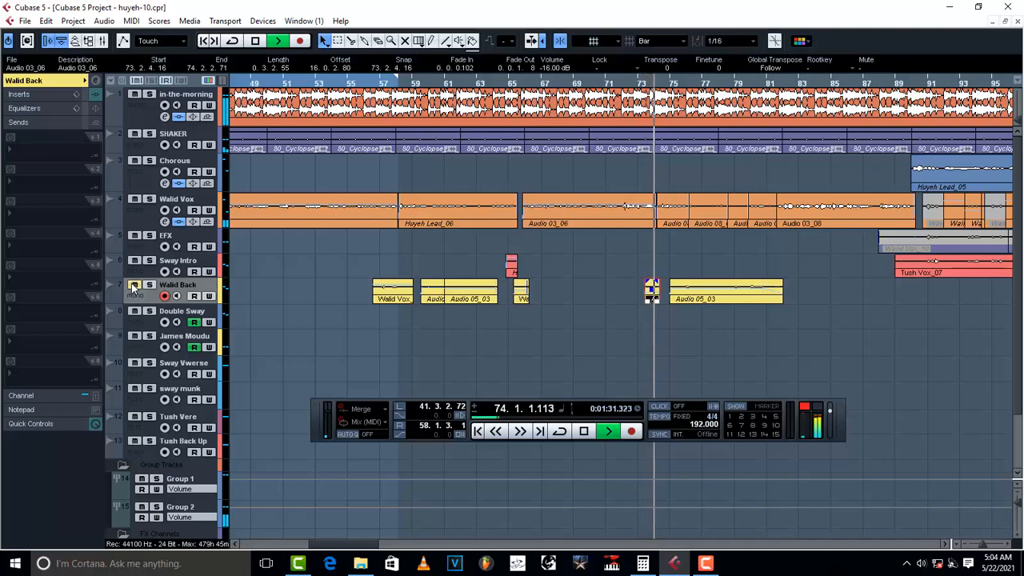
pyautogui.press('space')
pyautogui.scroll(3, 553, 68)
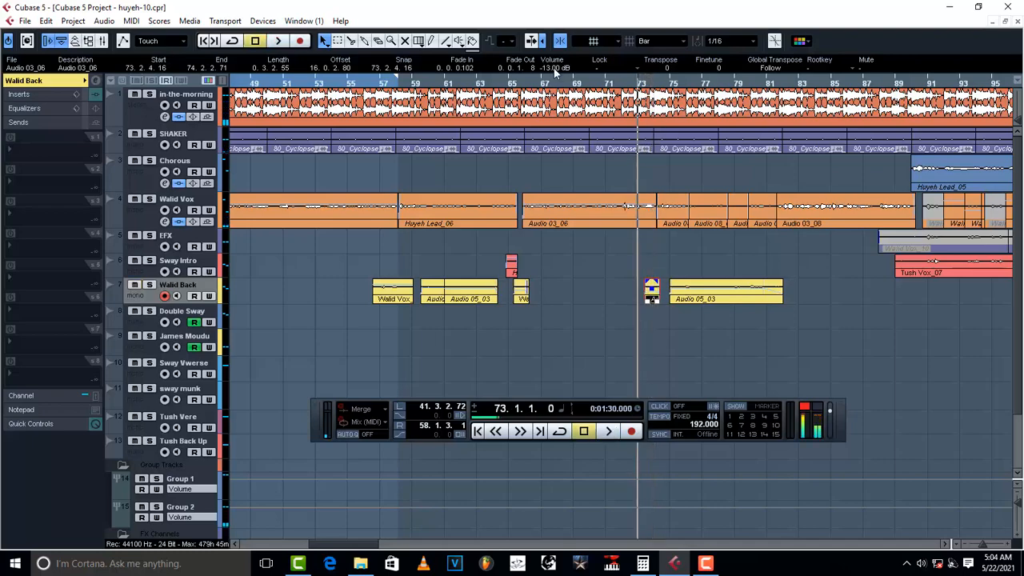
# Lower the volume of the short Audio 03_06 piece just before bar 74 on vocal track 4 while playing it back
pyautogui.press('h')
pyautogui.press('h')
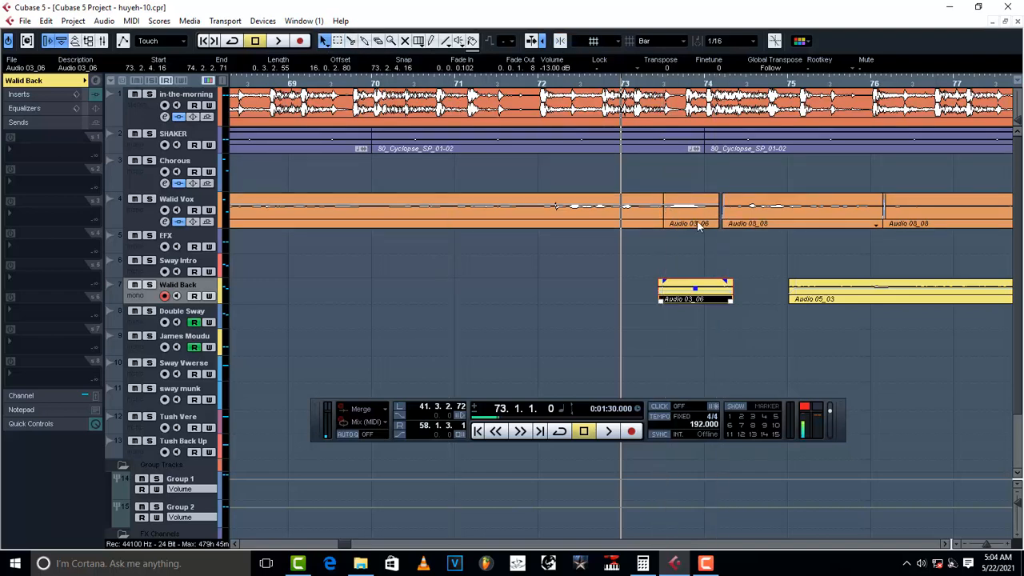
pyautogui.click(698, 225)
pyautogui.press('space')
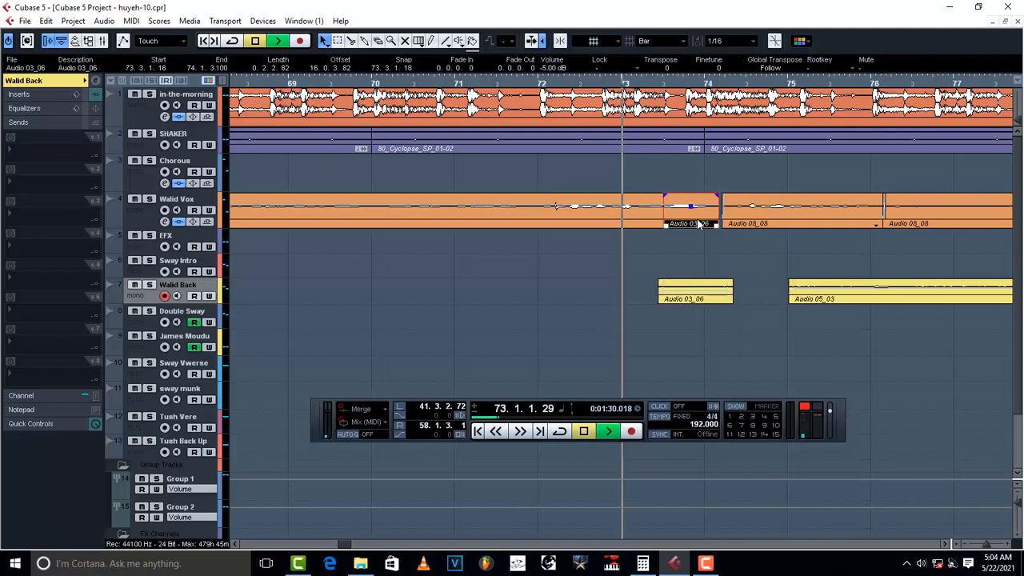
pyautogui.press('space')
pyautogui.press('space')
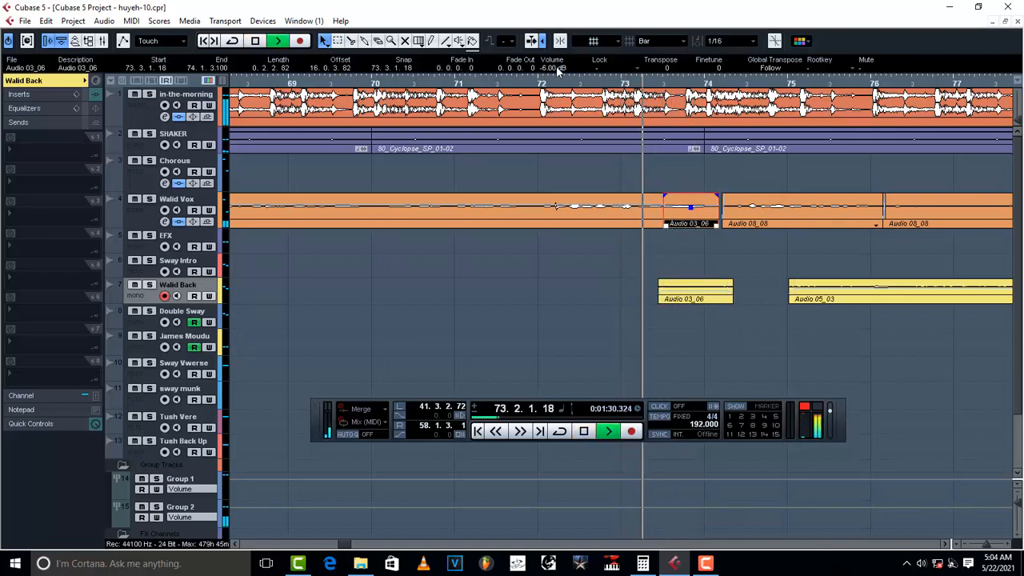
pyautogui.scroll(-11, 558, 69)
pyautogui.press('space')
pyautogui.press('space')
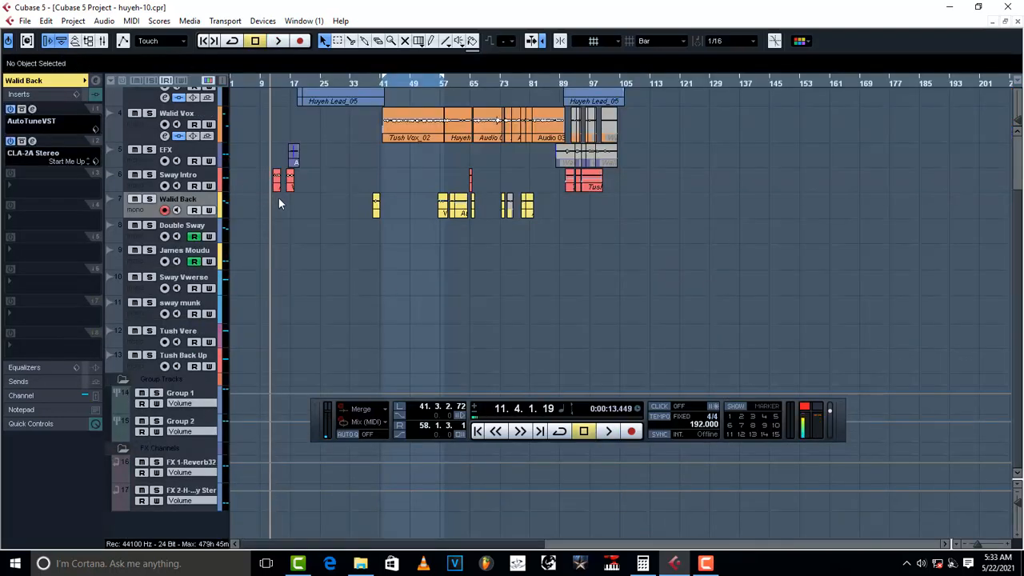
# Listen to the intro vocal clips on track 6 from around bars 12 to 14
pyautogui.press('h')
pyautogui.press('h')
pyautogui.press('h')
pyautogui.press('h')
pyautogui.press('h')
pyautogui.press('h')
pyautogui.press('h')
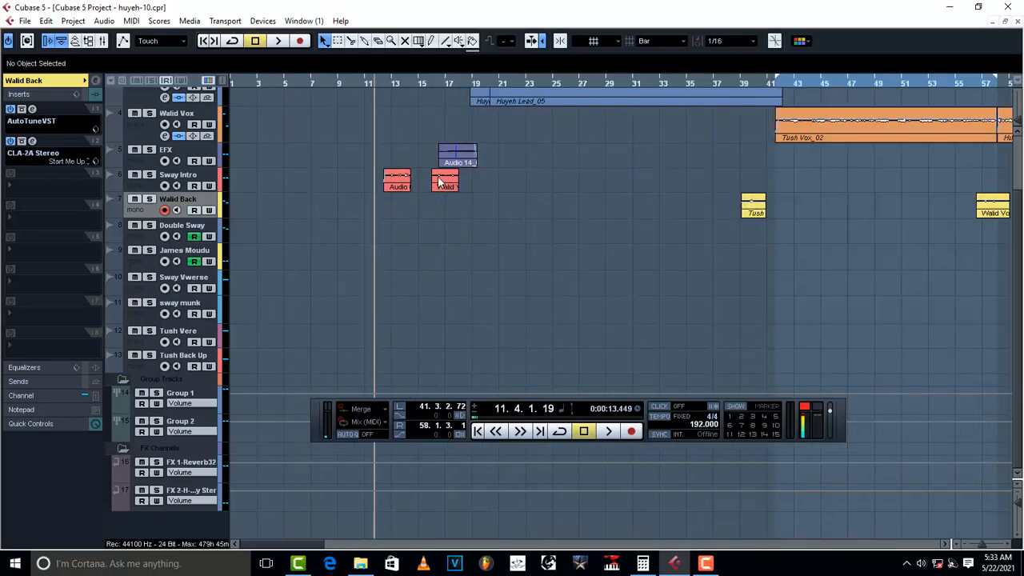
pyautogui.press('space')
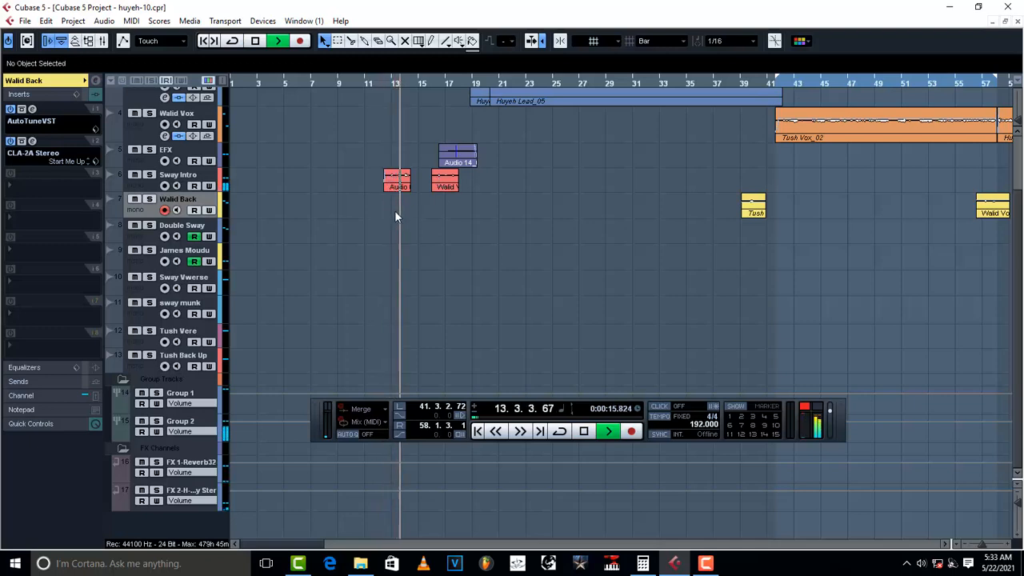
pyautogui.click(394, 82)
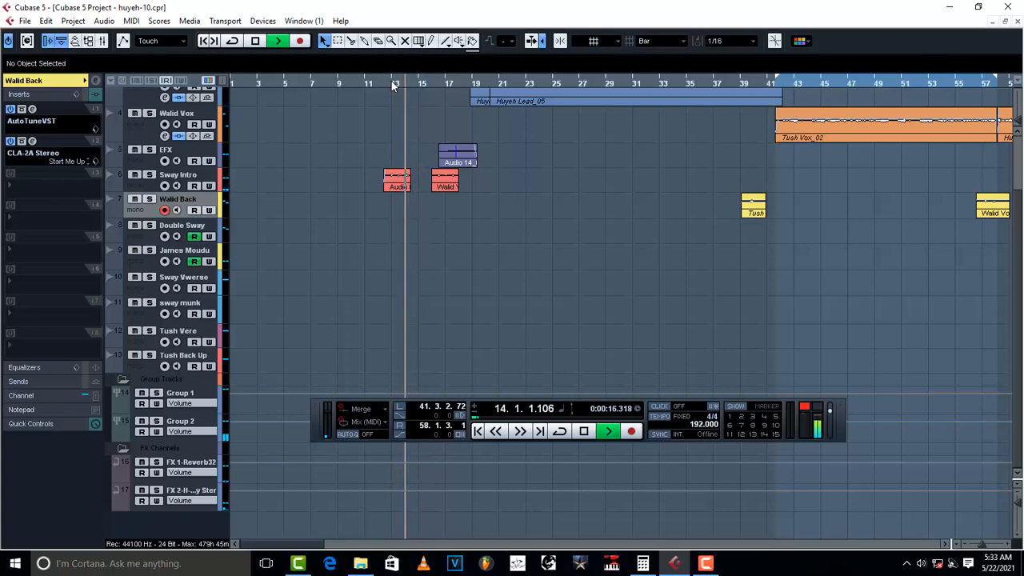
pyautogui.press('space')
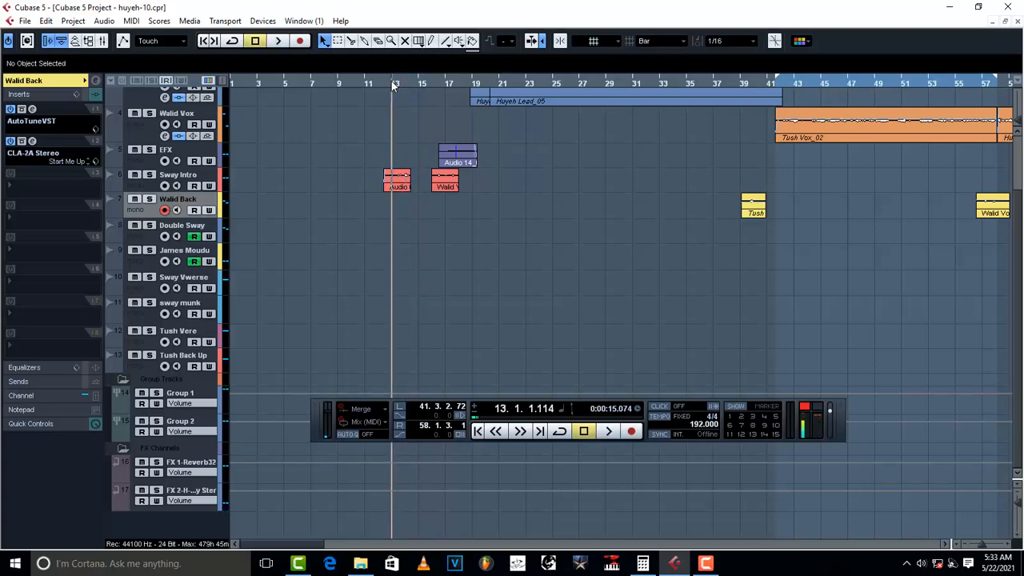
# Duplicate the in-the-morning beat track together with its clips
pyautogui.press('g')
pyautogui.press('g')
pyautogui.press('g')
pyautogui.press('g')
pyautogui.press('g')
pyautogui.press('g')
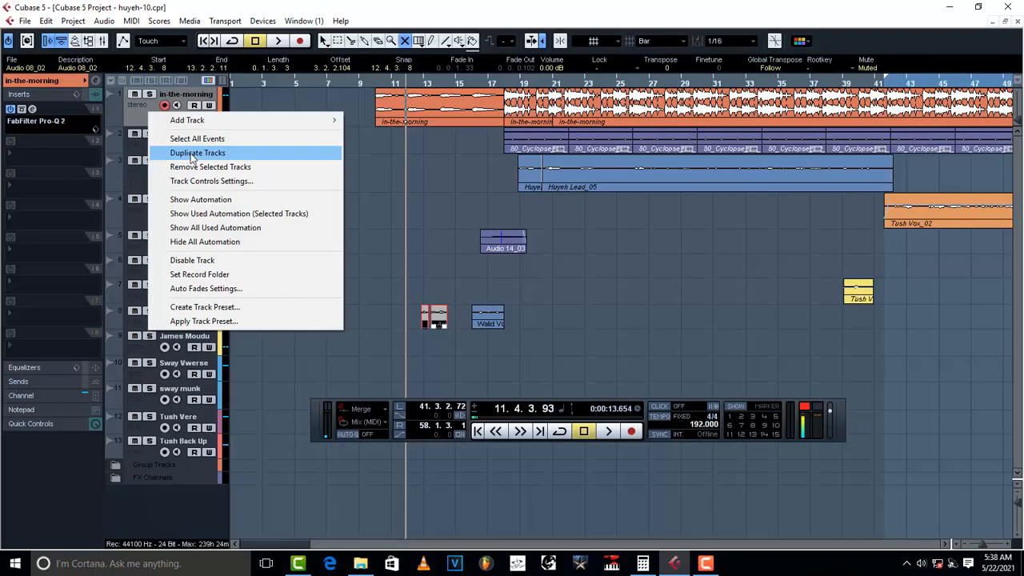
pyautogui.click(427, 157)
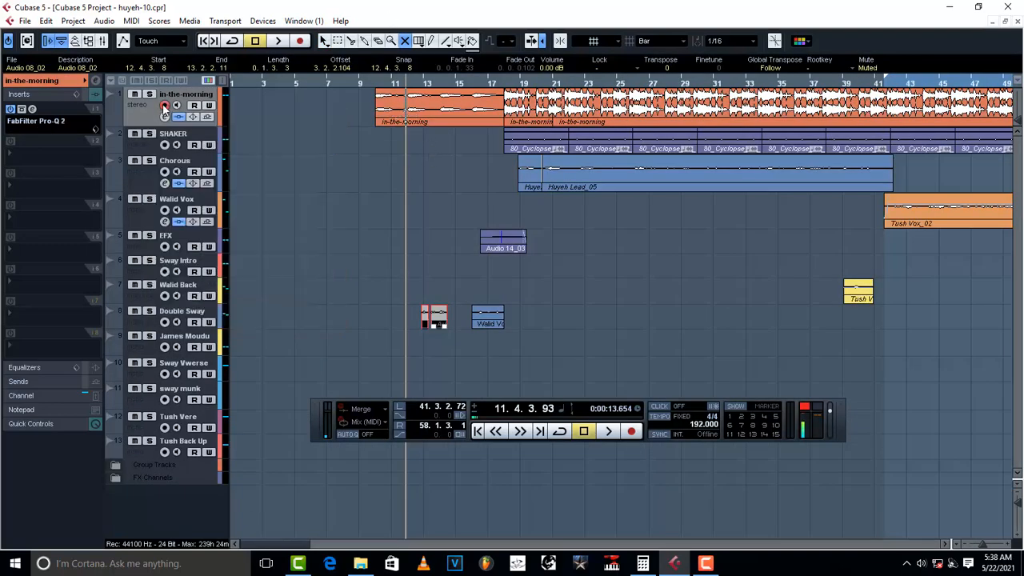
pyautogui.rightClick(144, 116)
pyautogui.click(184, 153)
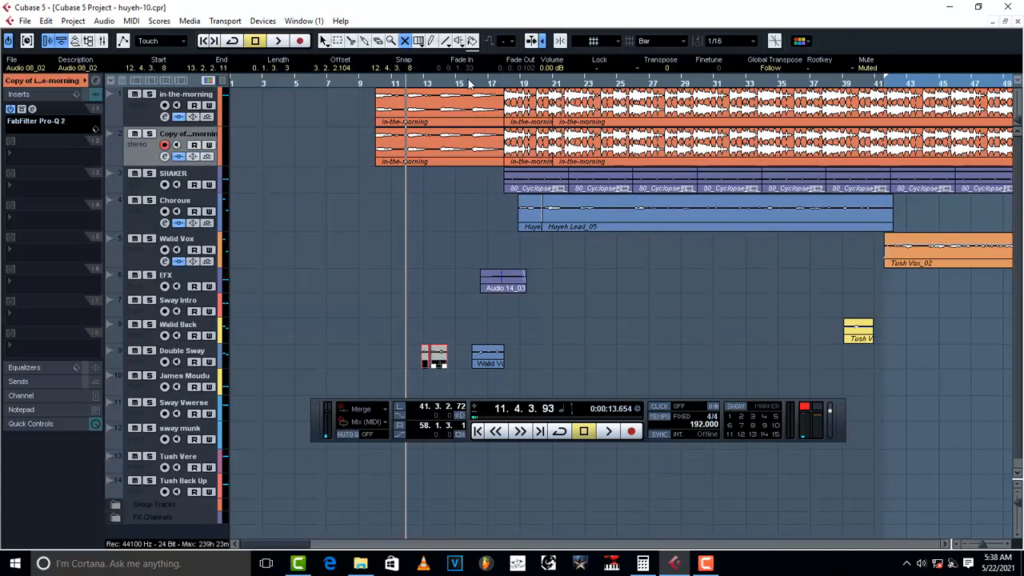
# Mute the copied beat track's clips from bar 18 onward and the original beat track's intro clip from bars 10 to 18
pyautogui.press('g')
pyautogui.press('g')
pyautogui.press('g')
pyautogui.press('g')
pyautogui.press('g')
pyautogui.press('g')
pyautogui.press('g')
pyautogui.press('g')
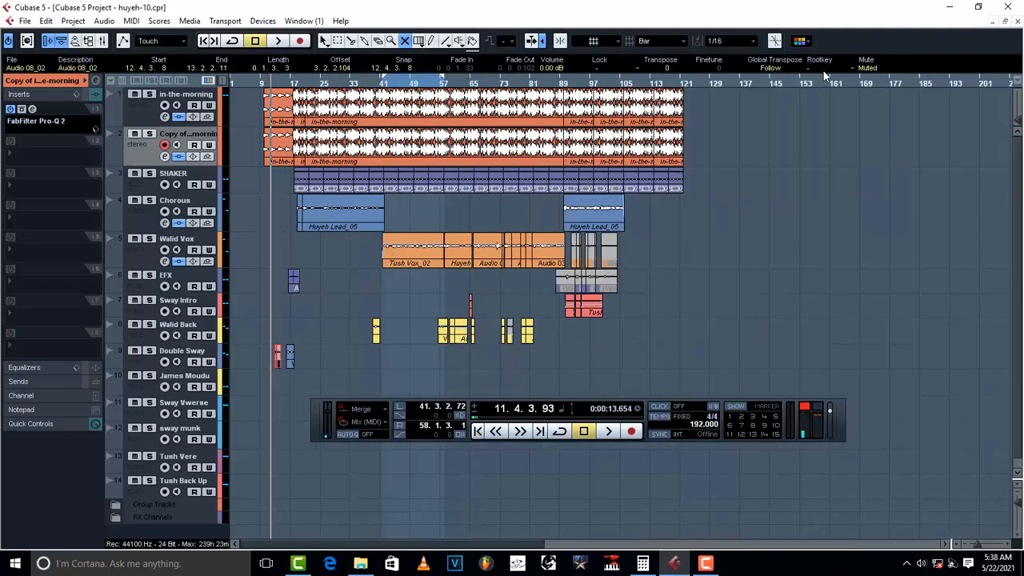
pyautogui.moveTo(729, 143); pyautogui.dragTo(297, 142)
pyautogui.click(272, 109)
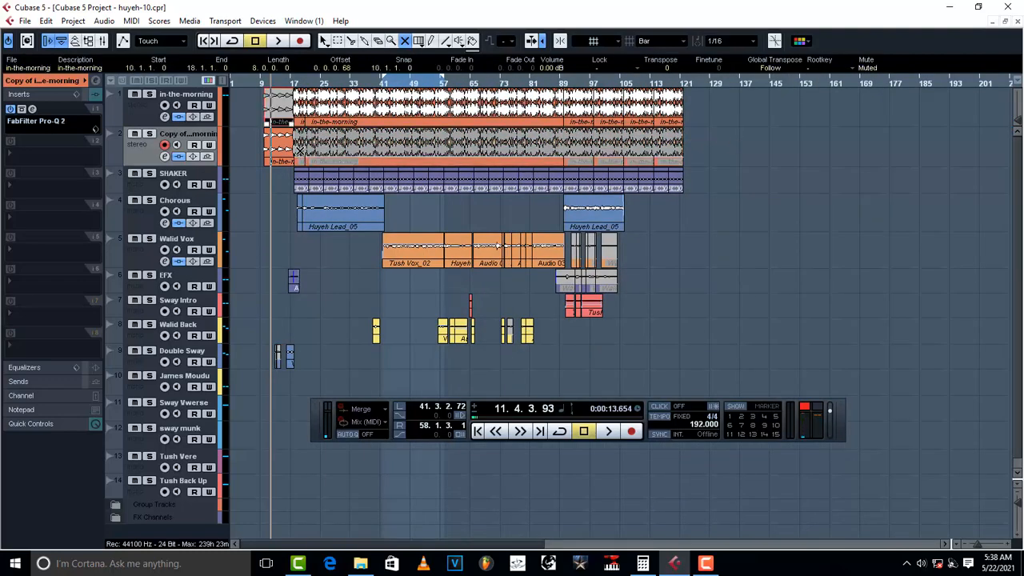
# Play the intro up close and split the copied beat track's intro clip at about 10.4.1
pyautogui.click(263, 84)
pyautogui.press('h')
pyautogui.press('h')
pyautogui.press('h')
pyautogui.press('h')
pyautogui.press('h')
pyautogui.press('h')
pyautogui.press('h')
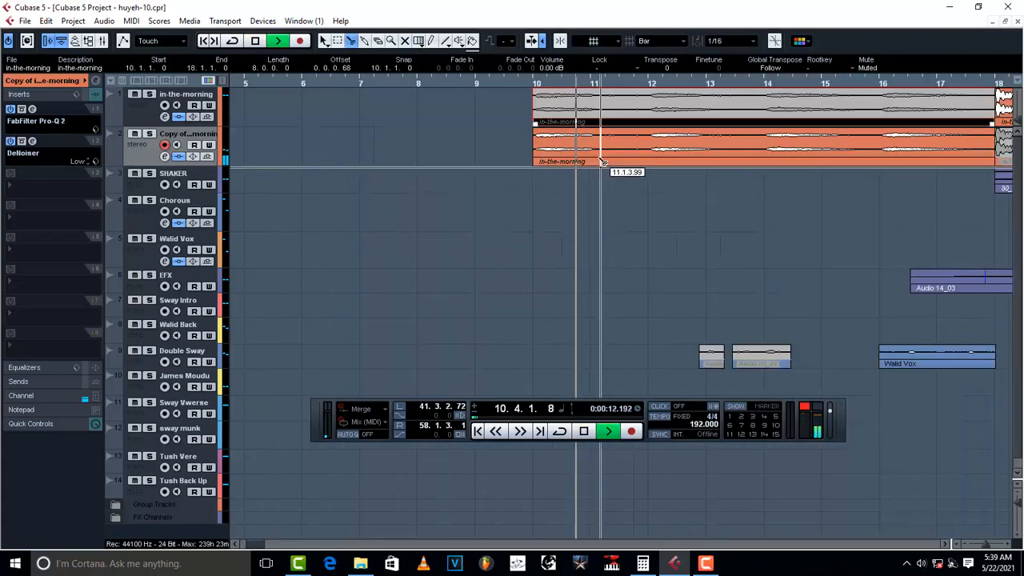
pyautogui.press('space')
pyautogui.press('space')
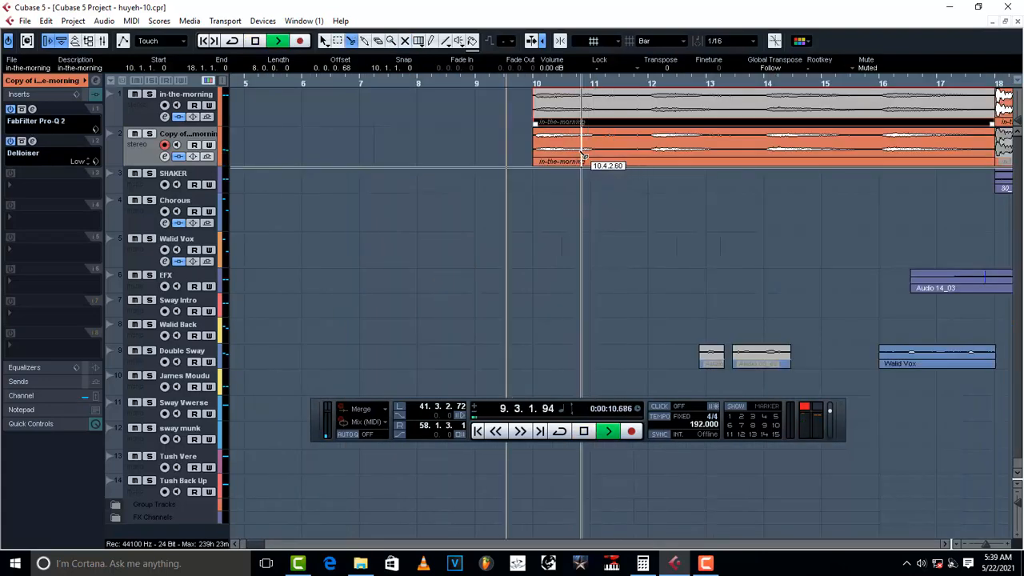
pyautogui.click(576, 152)
pyautogui.press('space')
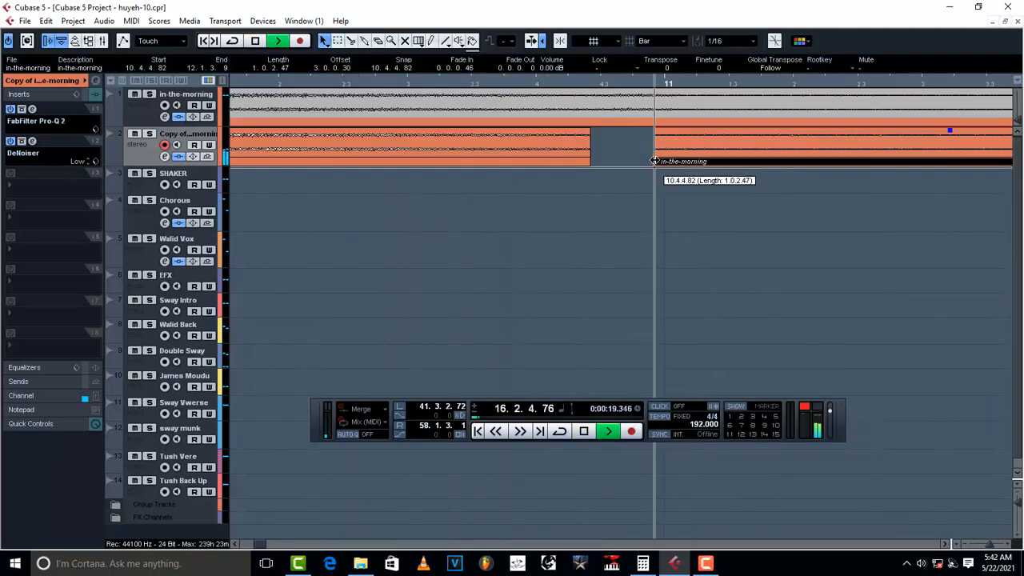
# Shorten the copied beat's first intro piece and extend the next piece back to meet it at 10.3.2.95, playing the join
pyautogui.press('space')
pyautogui.moveTo(592, 164); pyautogui.dragTo(466, 164)
pyautogui.press('space')
pyautogui.press('space')
pyautogui.moveTo(654, 165); pyautogui.dragTo(467, 163)
pyautogui.press('space')
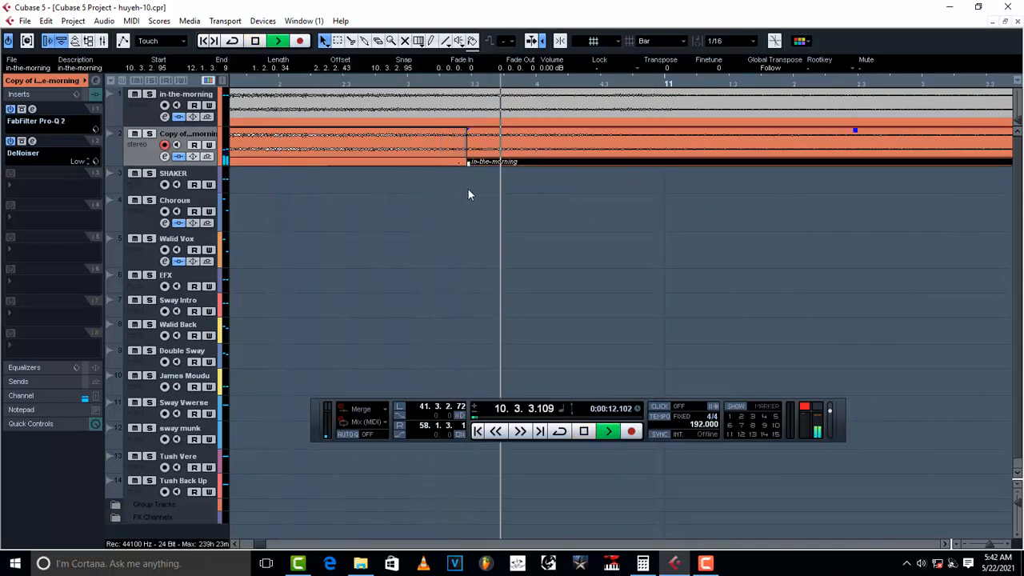
pyautogui.press('space')
pyautogui.press('space')
pyautogui.press('space')
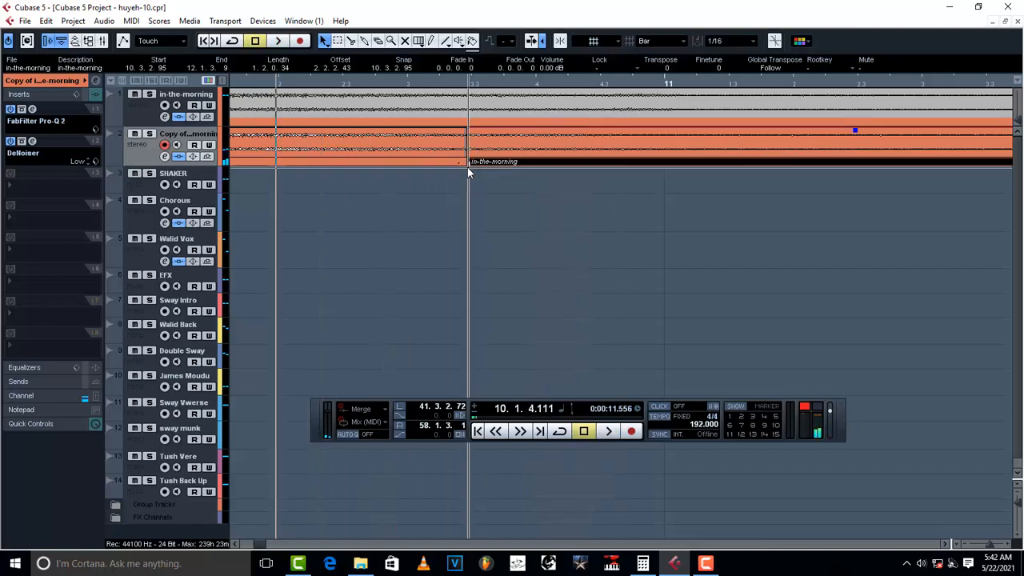
# Extend the copied beat's first intro piece to end at 10.3.4.84 and crossfade it with the next piece
pyautogui.moveTo(467, 164); pyautogui.dragTo(526, 164)
pyautogui.press('space')
pyautogui.press('space')
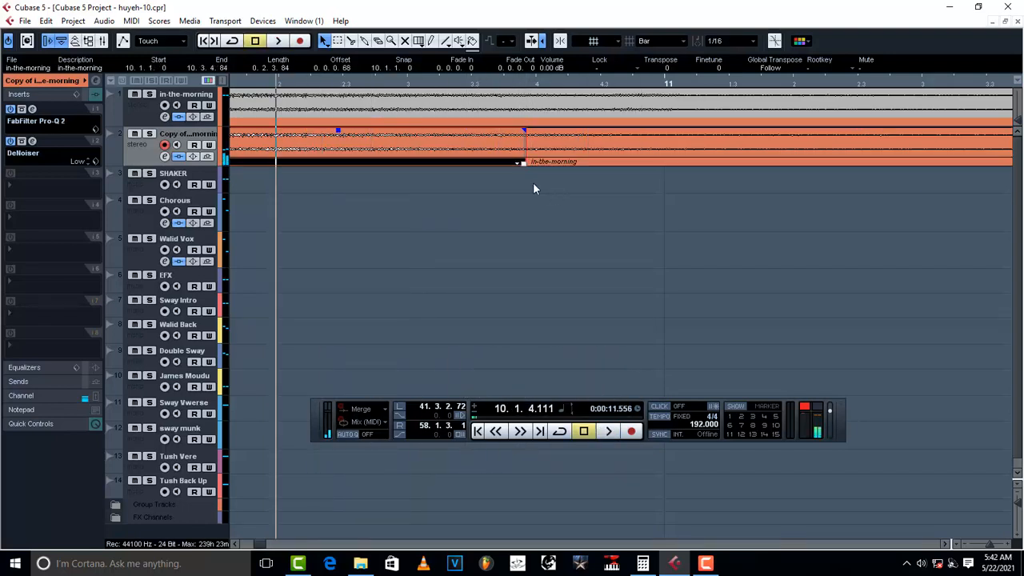
pyautogui.click(106, 21)
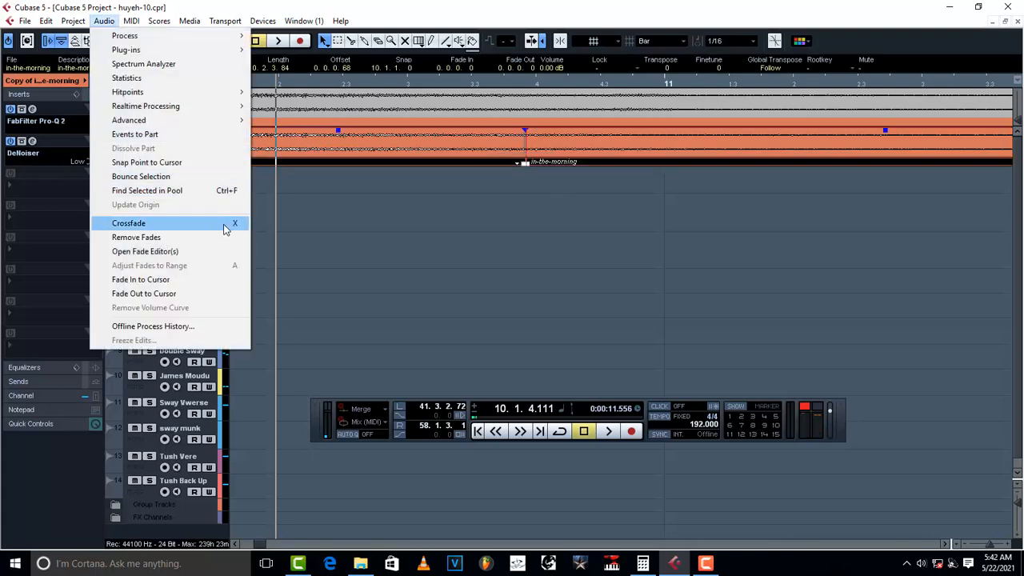
pyautogui.click(133, 219)
pyautogui.press('space')
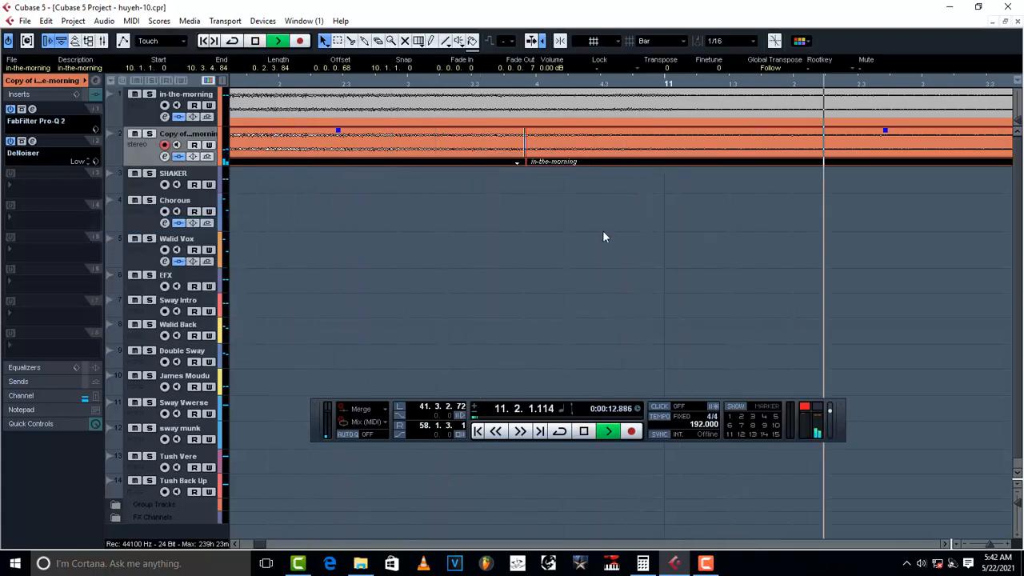
# Play back the copied beat track's intro from bar 10 to check how the edited pieces sound
pyautogui.press('g')
pyautogui.press('g')
pyautogui.press('g')
pyautogui.press('g')
pyautogui.press('g')
pyautogui.press('g')
pyautogui.press('g')
pyautogui.press('g')
pyautogui.press('g')
pyautogui.press('g')
pyautogui.press('g')
pyautogui.press('g')
pyautogui.press('g')
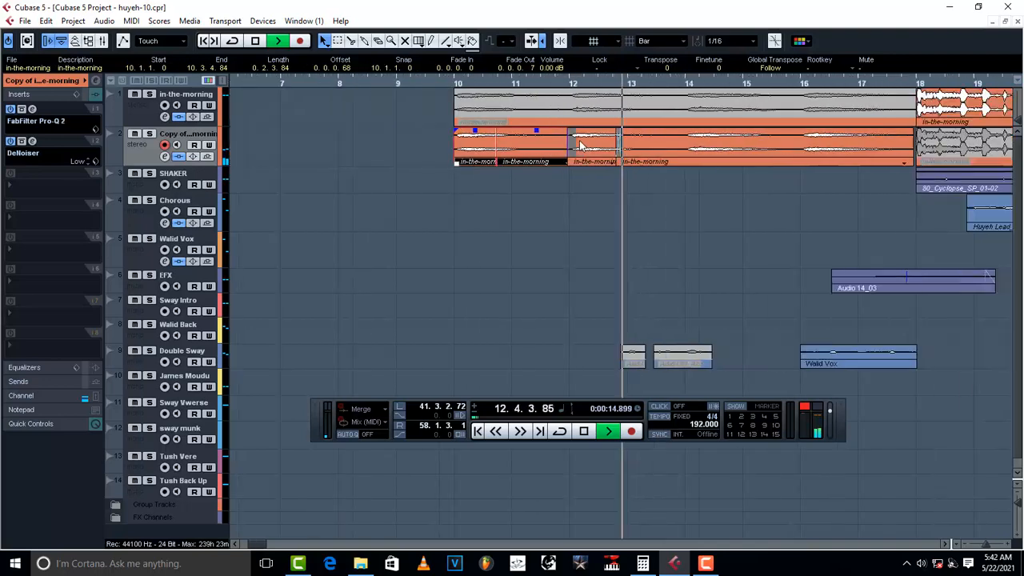
pyautogui.click(482, 84)
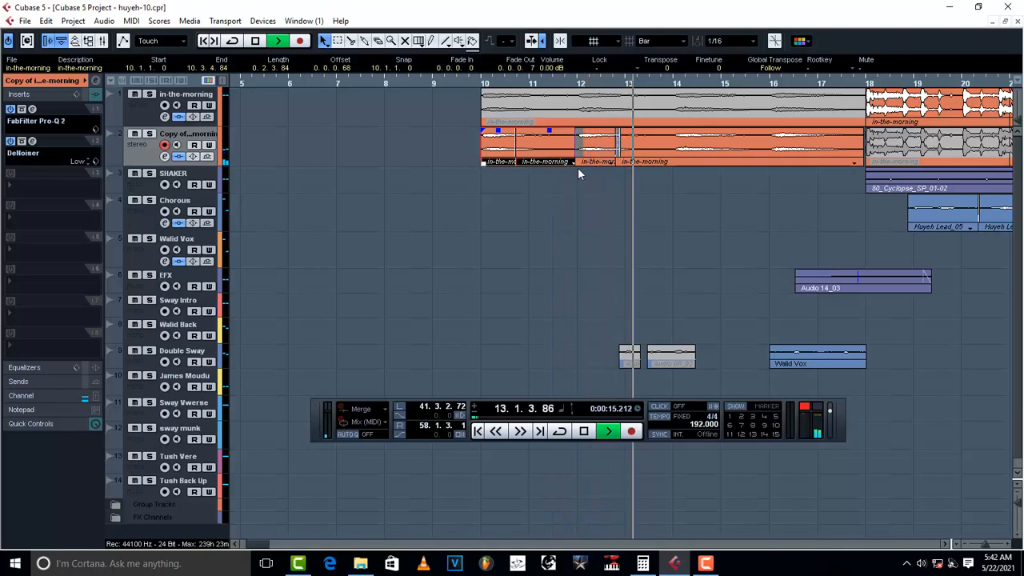
pyautogui.press('space')
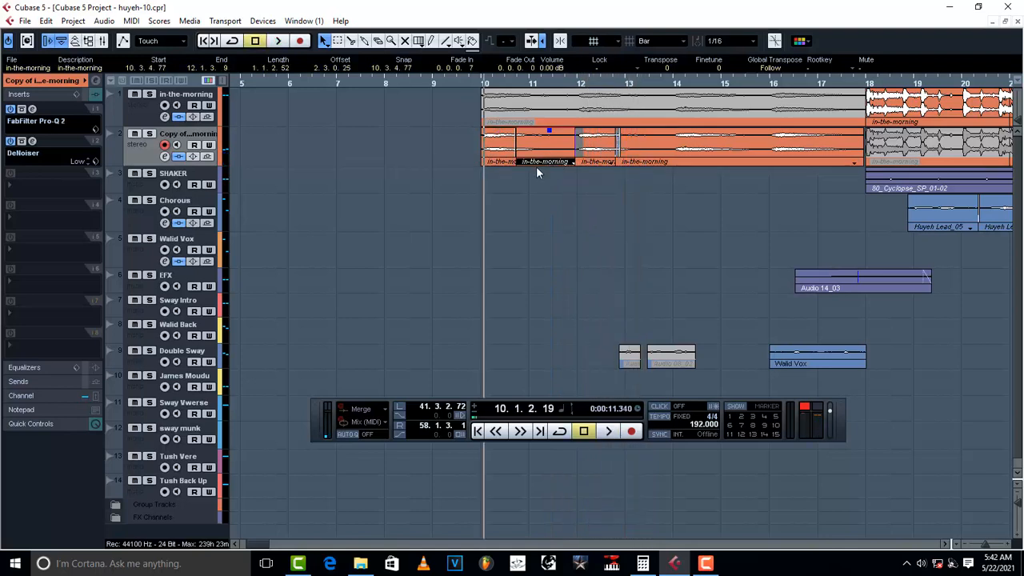
# Delete the two copied beat pieces between bars 10 and 12
pyautogui.press('Delete')
pyautogui.click(500, 152)
pyautogui.press('Delete')
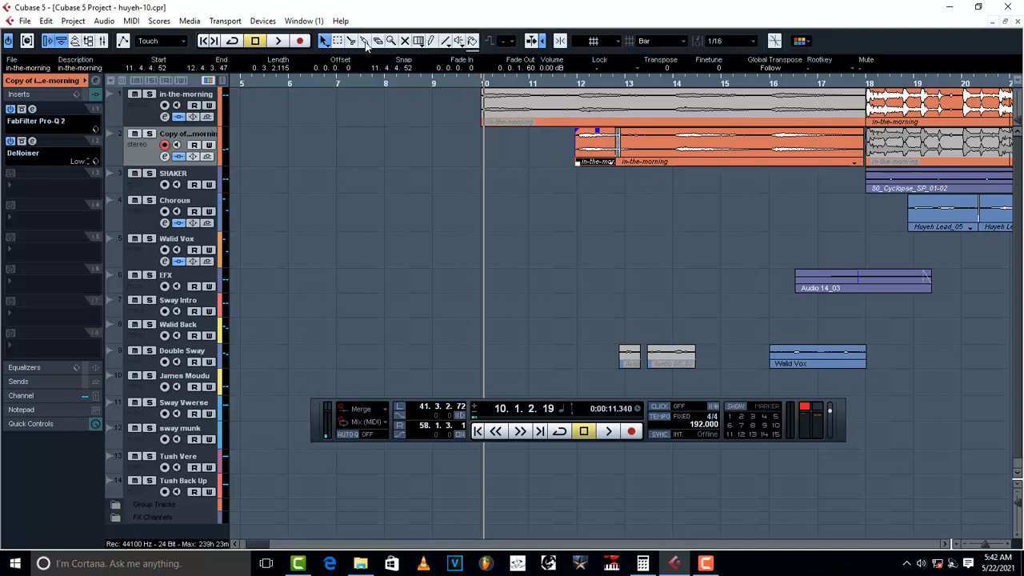
# Split the copied beat's intro clip at bar 14, copy the bars 12 to 14 pieces to bar 10, and play the result
pyautogui.click(674, 148)
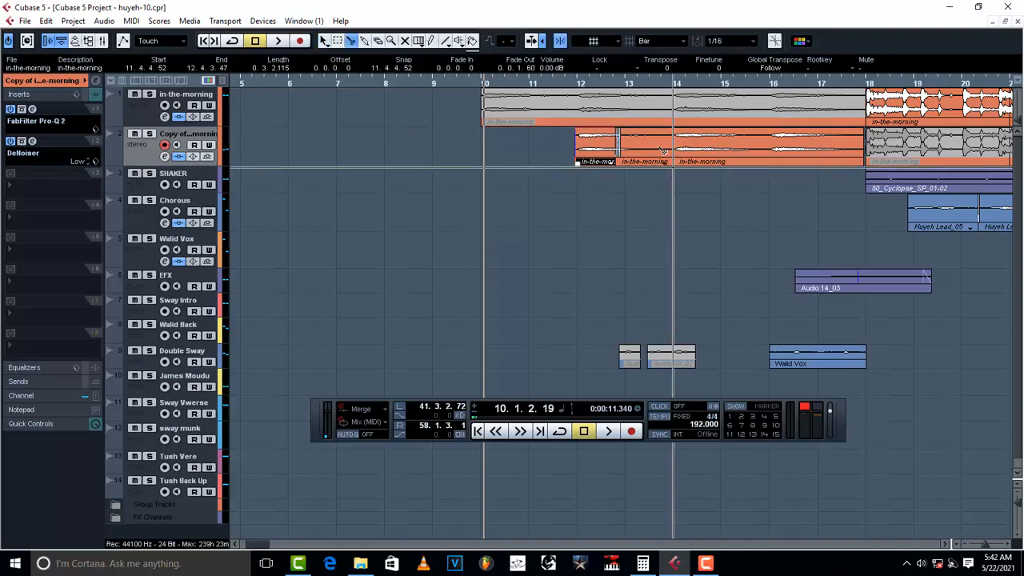
pyautogui.moveTo(622, 205); pyautogui.dragTo(501, 159)
pyautogui.press('space')
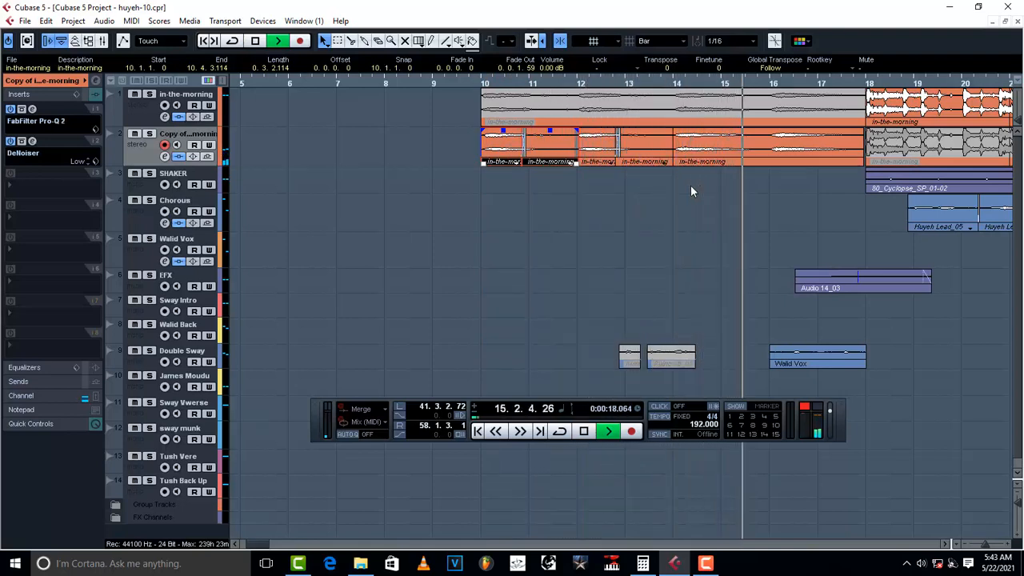
pyautogui.press('space')
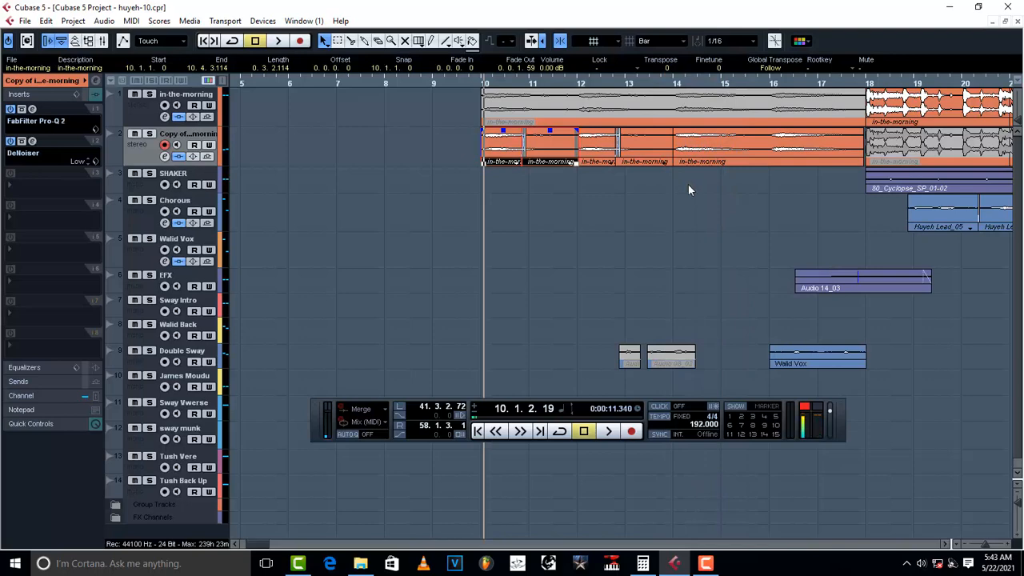
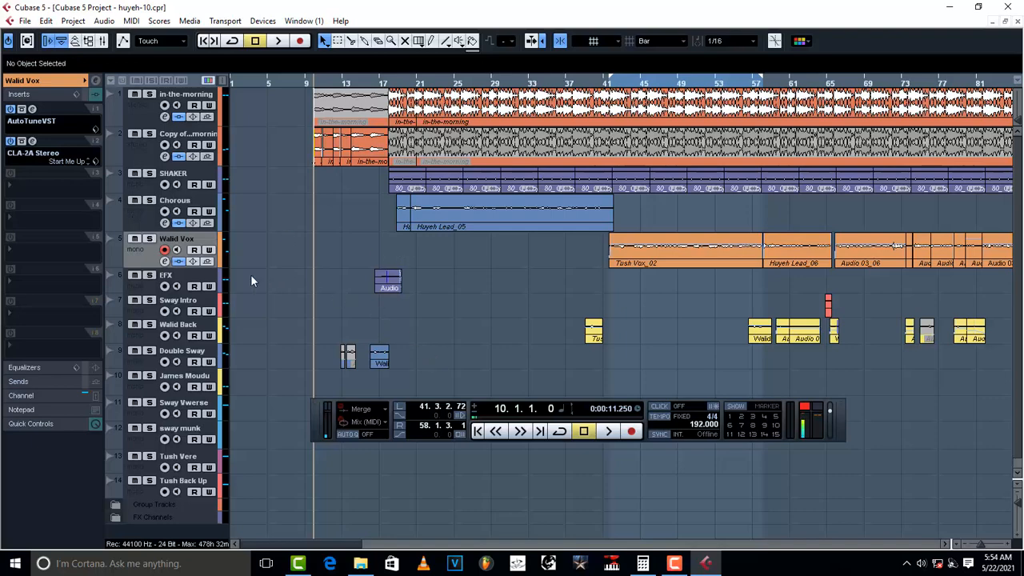
# Open the setup for adding an instrument track below the lead vocal on track 5
pyautogui.rightClick(155, 252)
pyautogui.moveTo(238, 263)
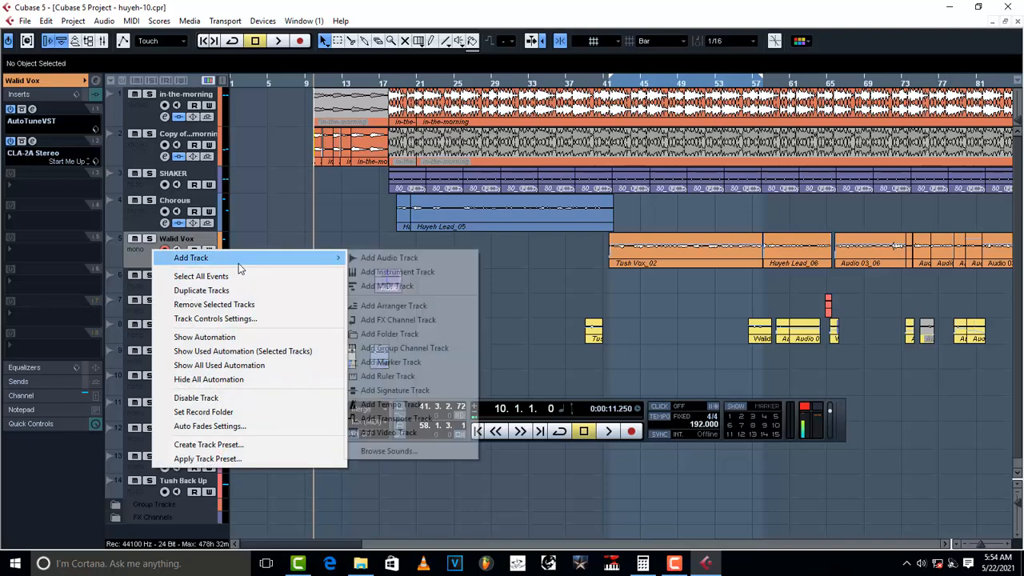
pyautogui.click(397, 272)
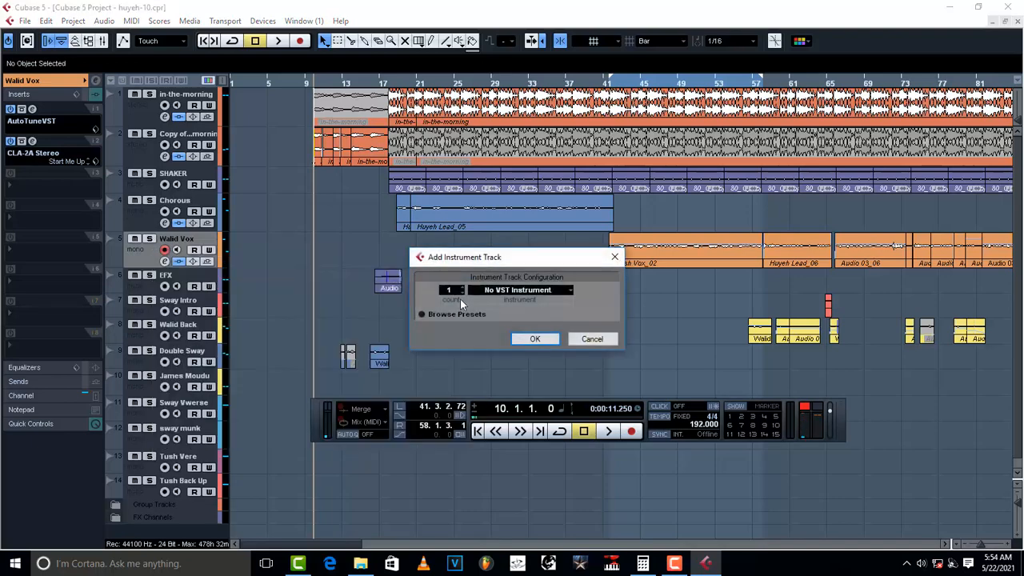
# Add an instrument track using Arcade and audition several sample keys of the Glass Houses kit
pyautogui.click(505, 293)
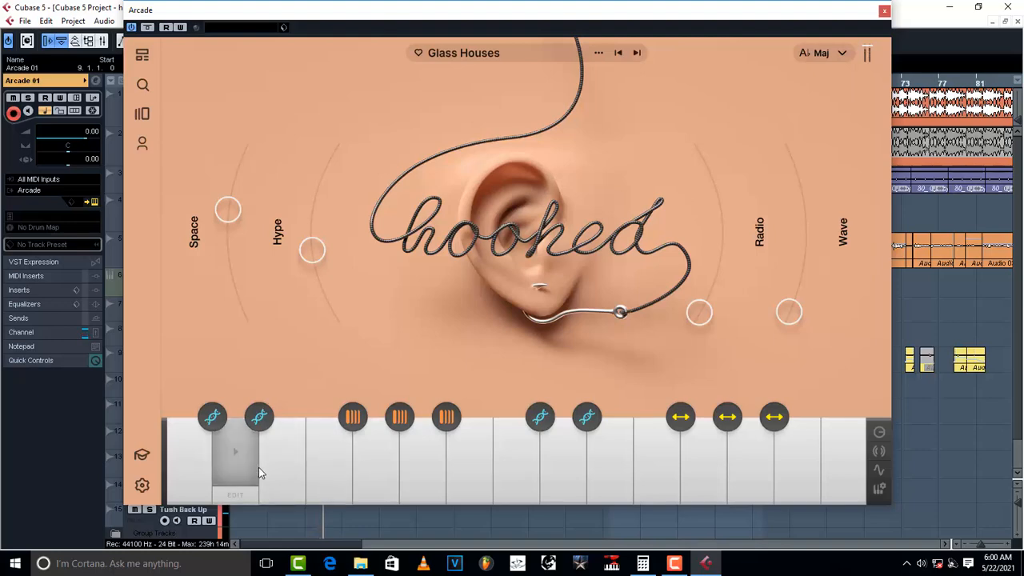
pyautogui.click(468, 478)
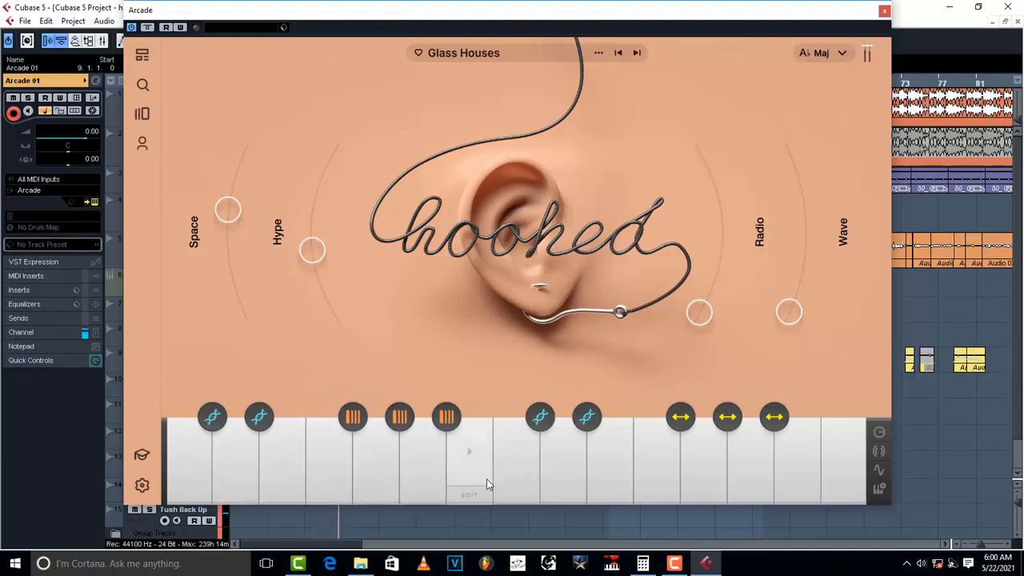
pyautogui.click(468, 479)
pyautogui.click(468, 480)
pyautogui.click(513, 485)
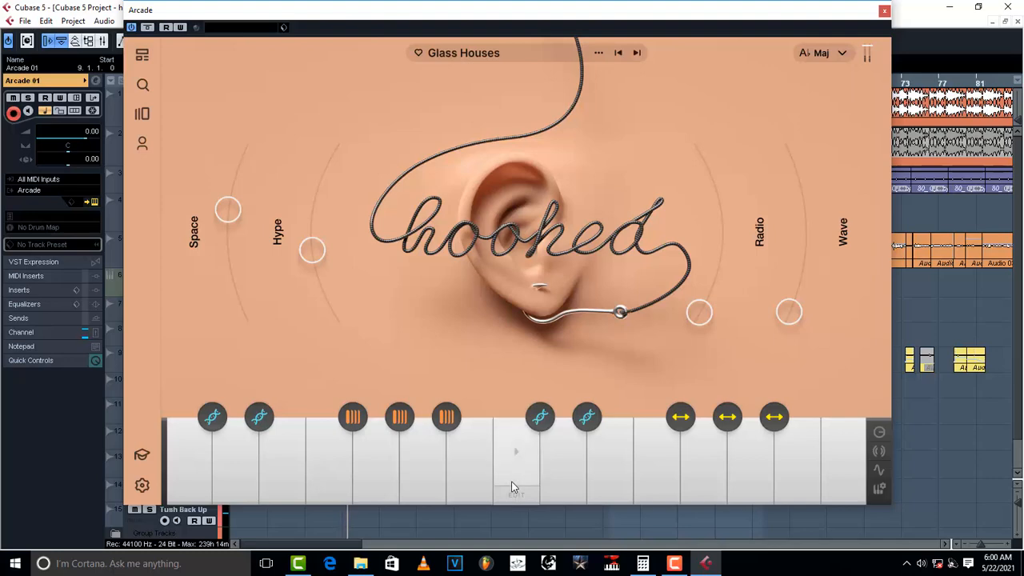
pyautogui.click(513, 485)
pyautogui.click(512, 486)
# Close Arcade, open the Arcade 01 part in the Key Editor, and raise its G#2 note to A#2, auditioning it
pyautogui.click(884, 12)
pyautogui.doubleClick(337, 292)
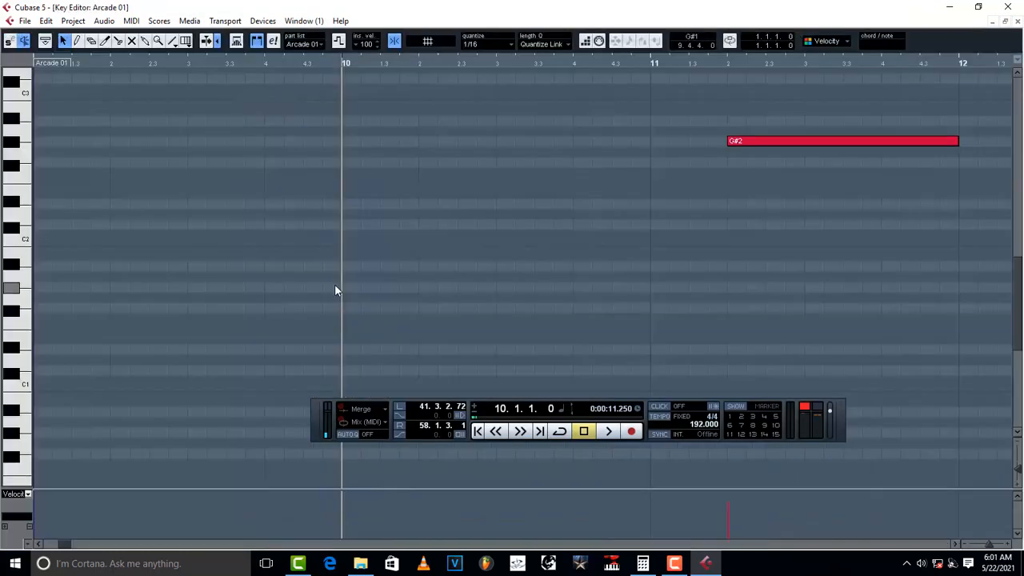
pyautogui.moveTo(746, 143)
pyautogui.mouseDown()
pyautogui.moveTo(745, 222)
pyautogui.moveTo(740, 130)
pyautogui.mouseUp()
pyautogui.press('space')
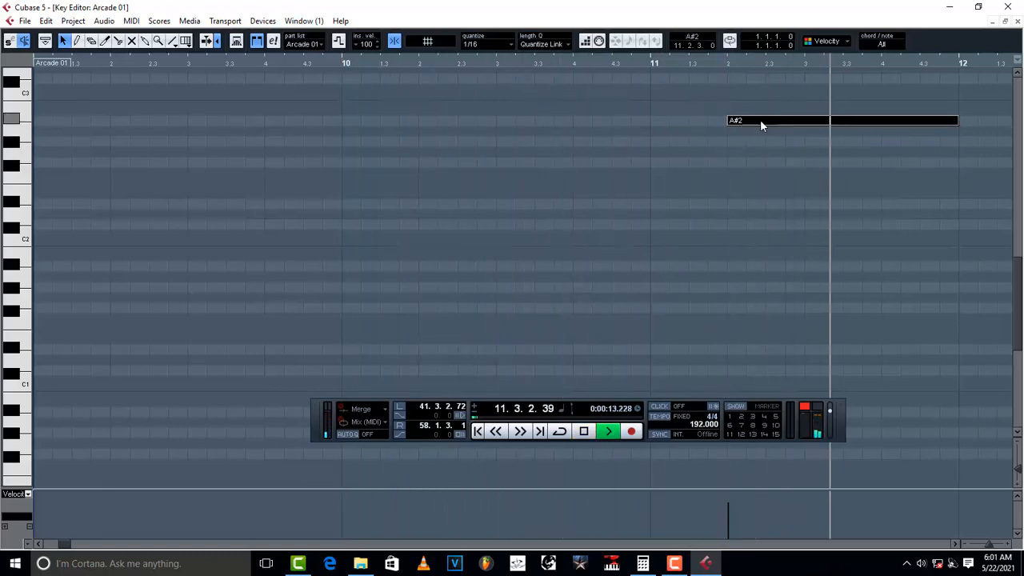
pyautogui.press('space')
# Raise the Arcade 01 note to B2 and on to C3, playing back each pitch from bar 10
pyautogui.moveTo(747, 122); pyautogui.dragTo(745, 112)
pyautogui.press('space')
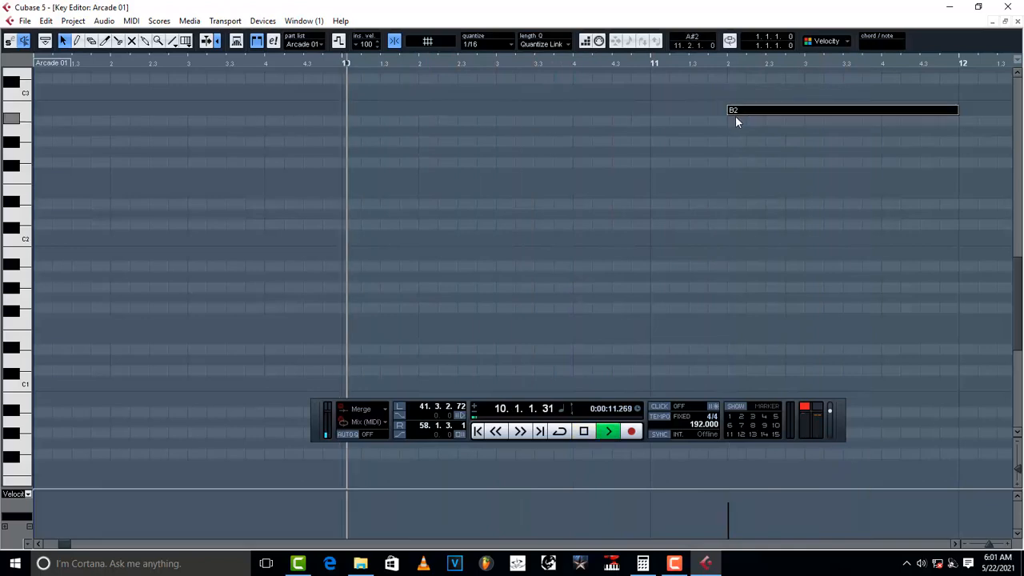
pyautogui.scroll(3, 762, 184)
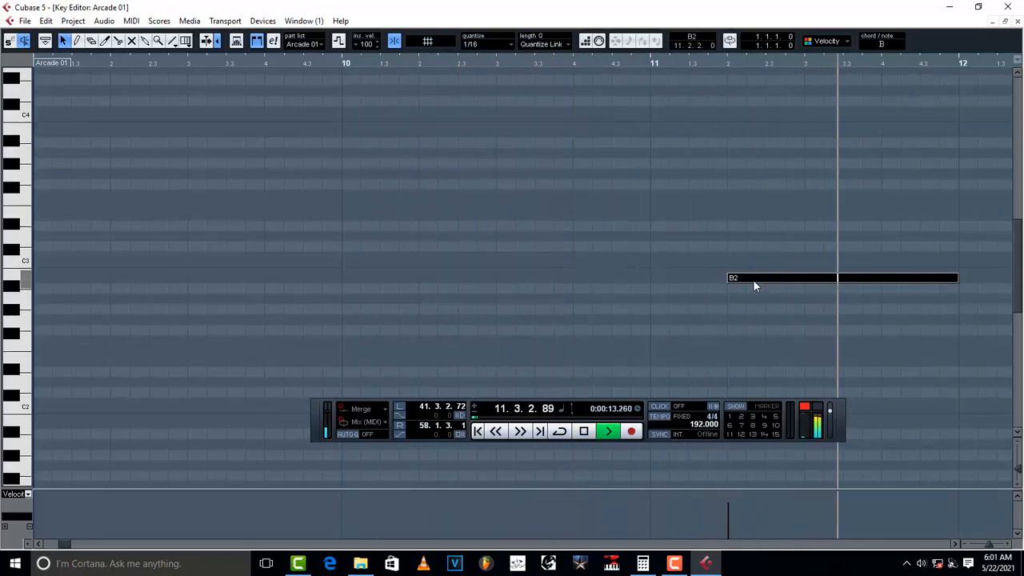
pyautogui.press('space')
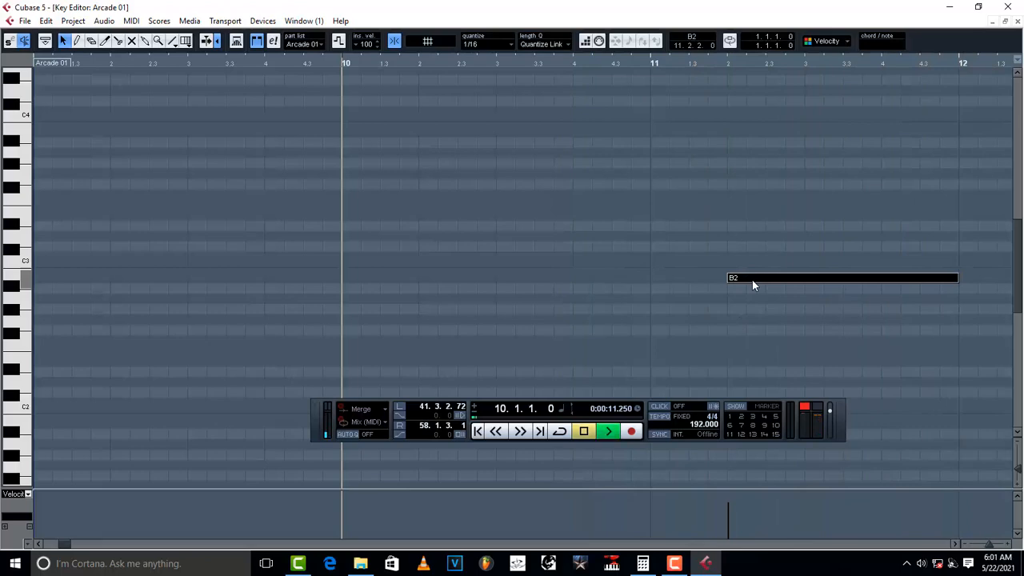
pyautogui.press('Up')
pyautogui.press('space')
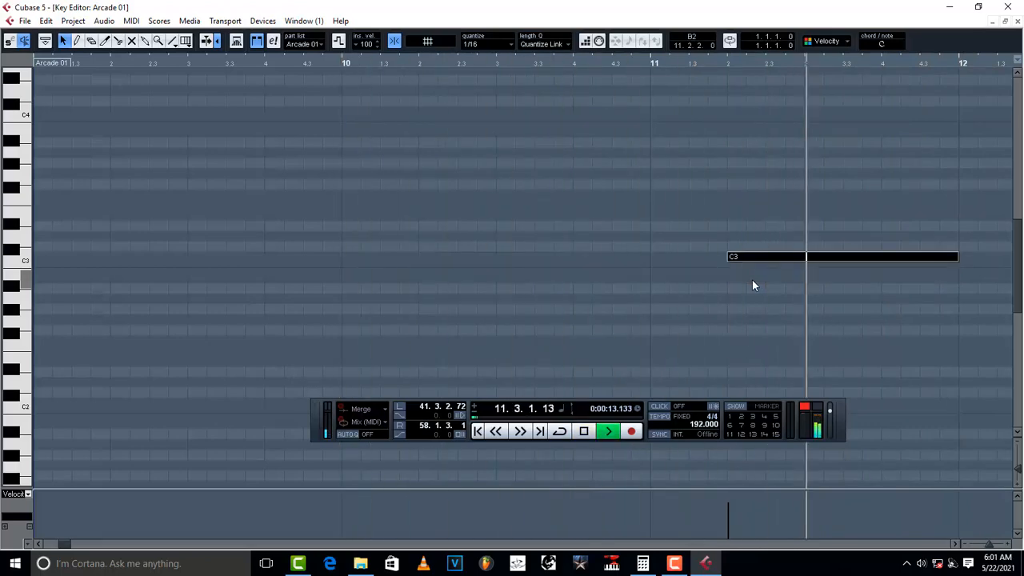
pyautogui.press('space')
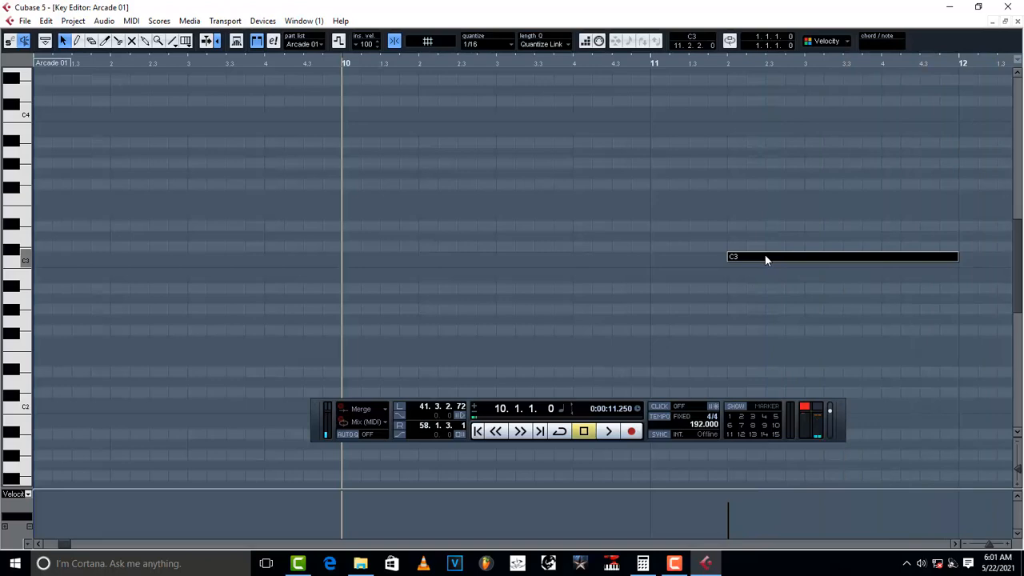
# Raise the note in semitones through C#3 and D3 to D#3, playing back each pitch against the track
pyautogui.press('Up')
pyautogui.press('space')
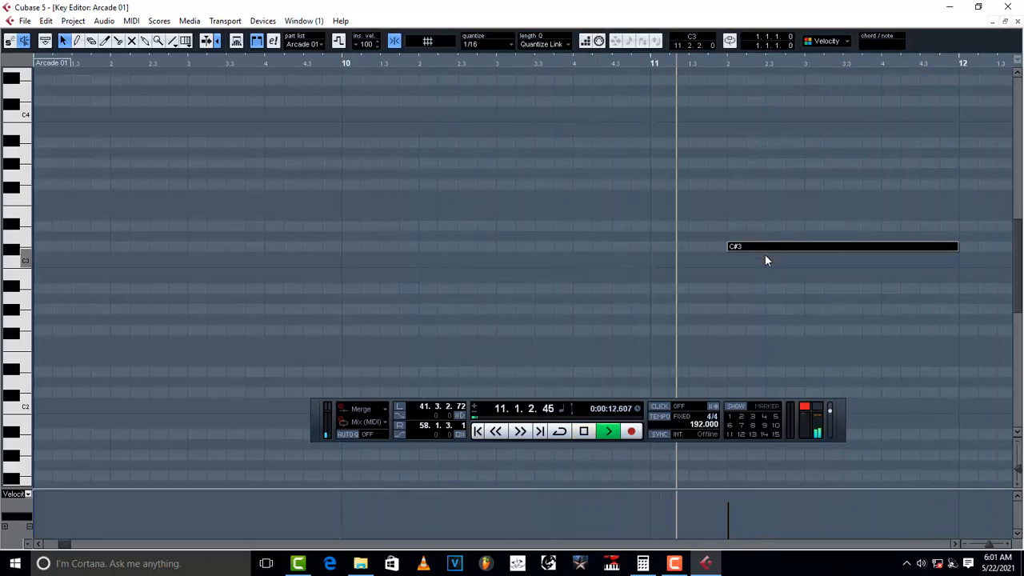
pyautogui.press('space')
pyautogui.press('Up')
pyautogui.press('space')
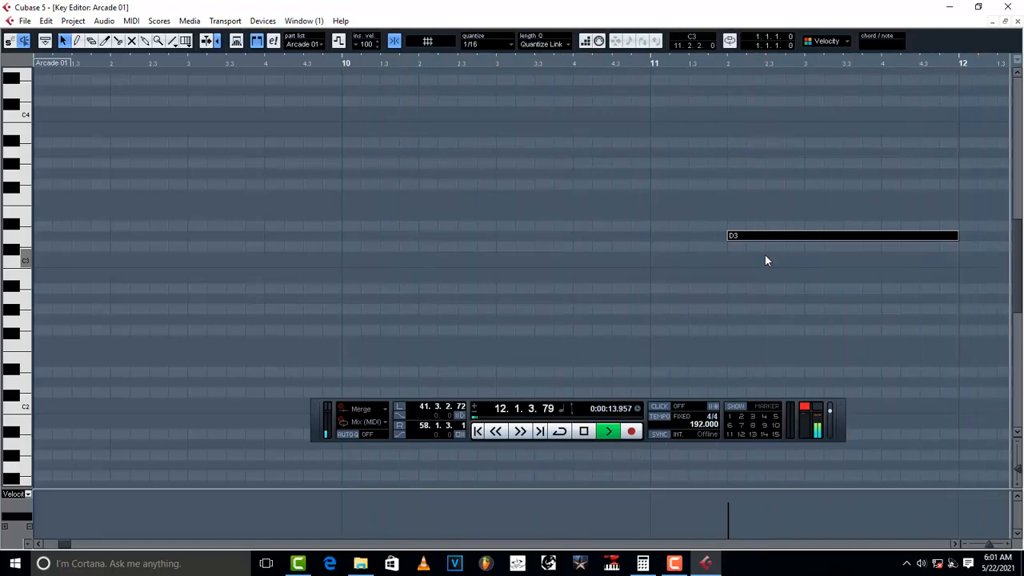
pyautogui.press('space')
pyautogui.press('Up')
pyautogui.press('space')
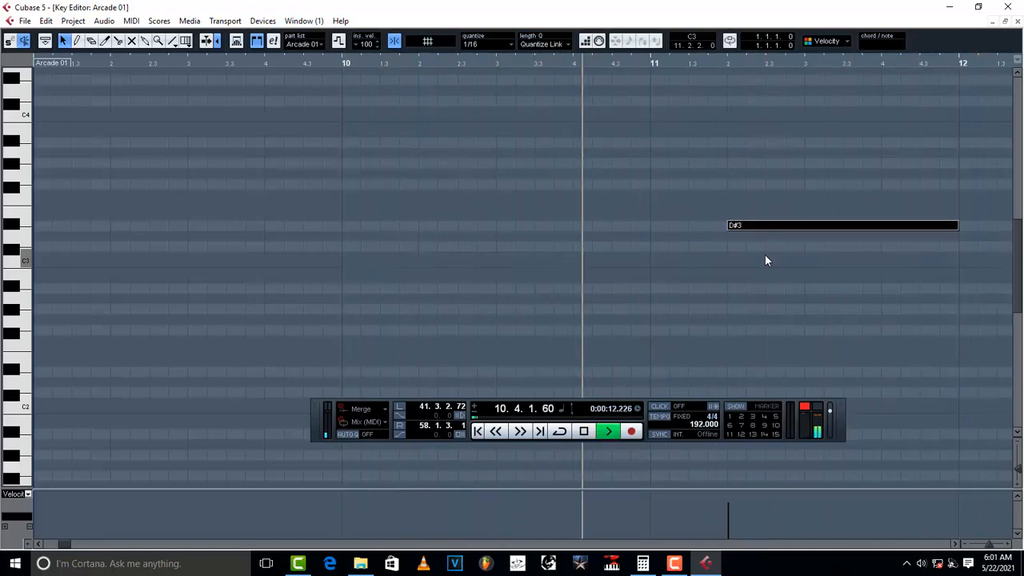
pyautogui.press('space')
# Continue raising the note in semitones through E3 and F3 to F#3, auditioning each pitch from bar 10
pyautogui.press('Up')
pyautogui.press('space')
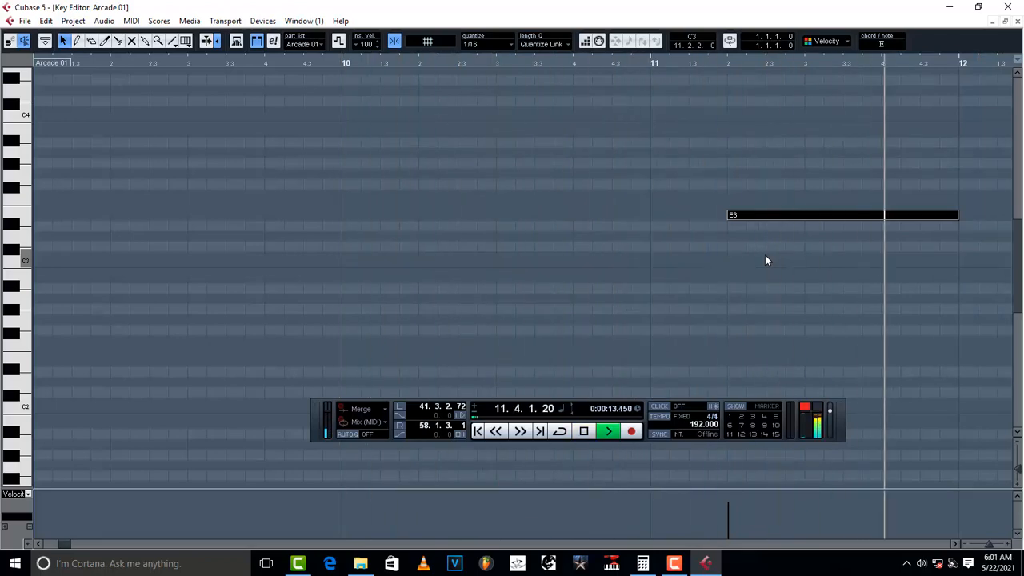
pyautogui.press('space')
pyautogui.press('Up')
pyautogui.press('space')
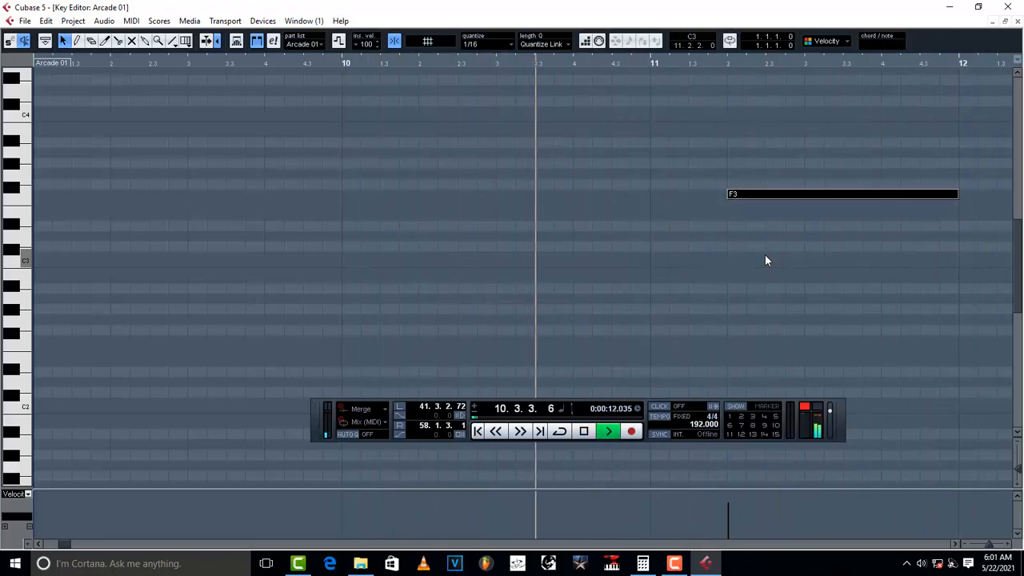
pyautogui.press('space')
pyautogui.press('Up')
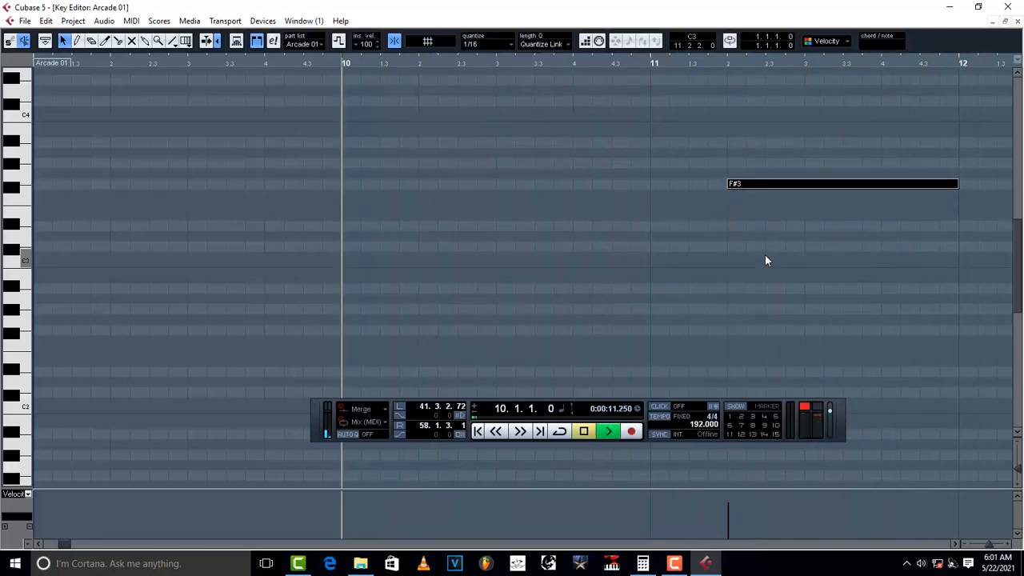
pyautogui.press('space')
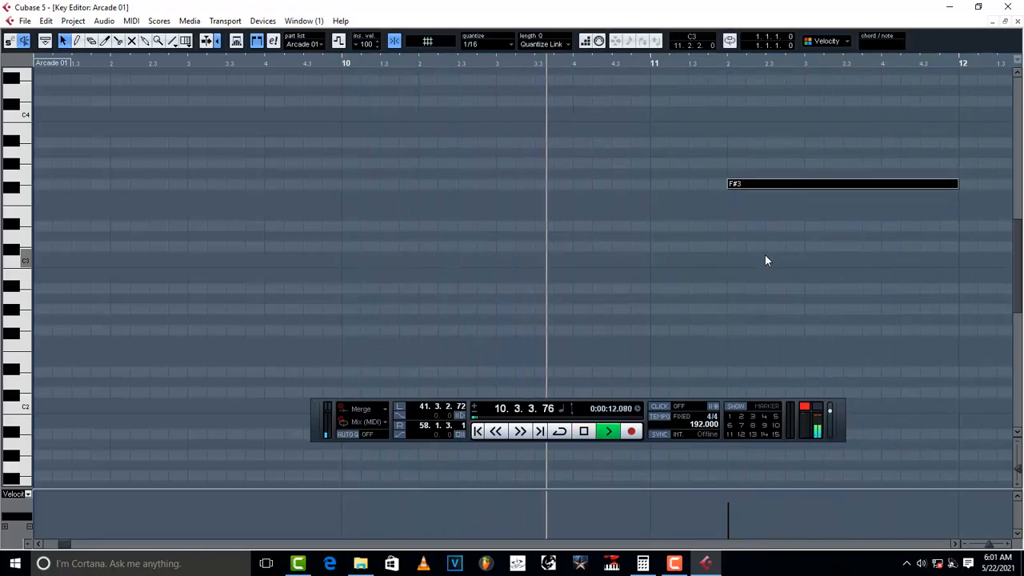
pyautogui.press('space')
# Raise the note in semitones through G3 and G#3 to A3, listening to each pitch in playback
pyautogui.press('Up')
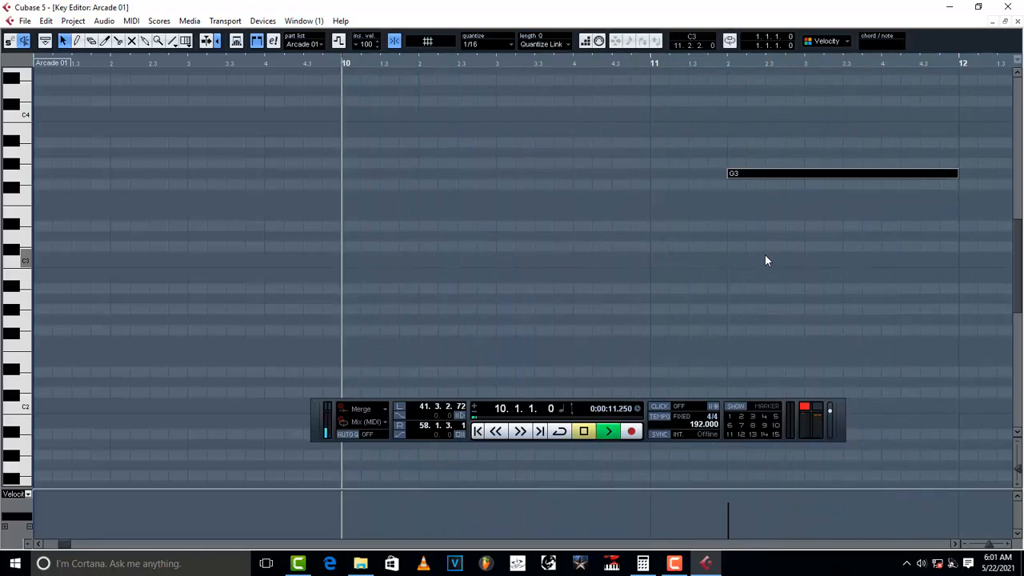
pyautogui.press('space')
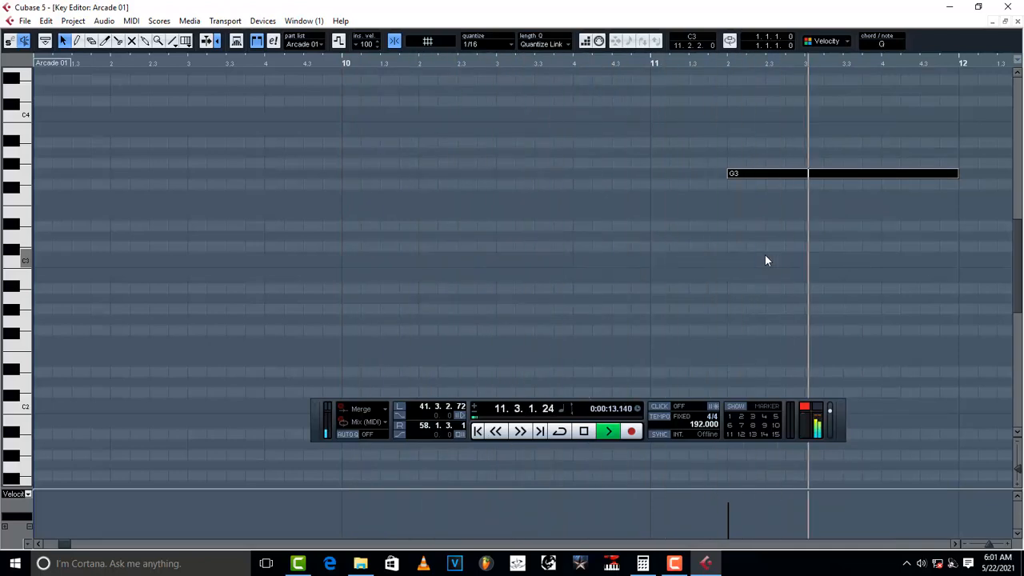
pyautogui.press('space')
pyautogui.press('Up')
pyautogui.press('space')
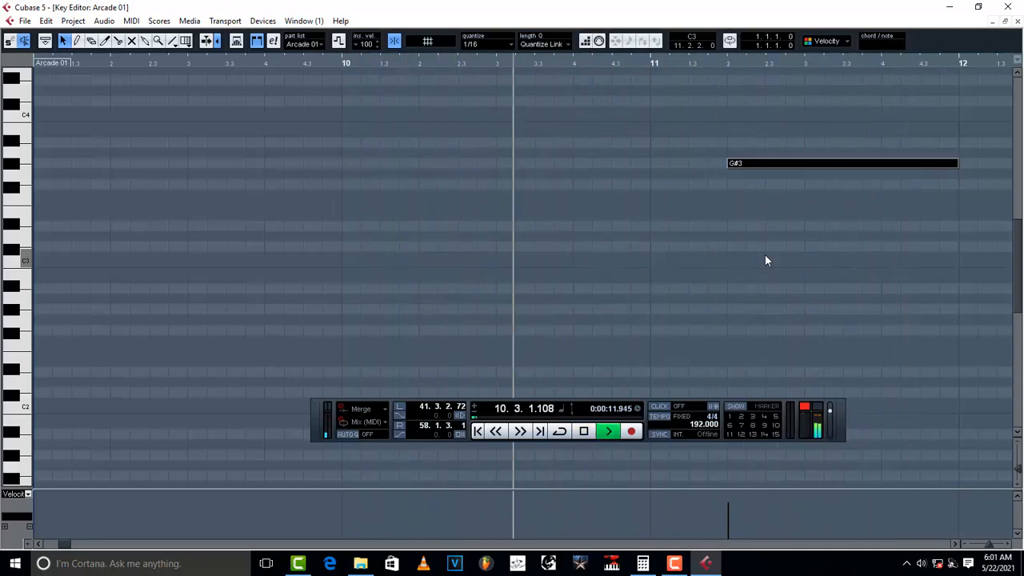
pyautogui.press('space')
pyautogui.press('Up')
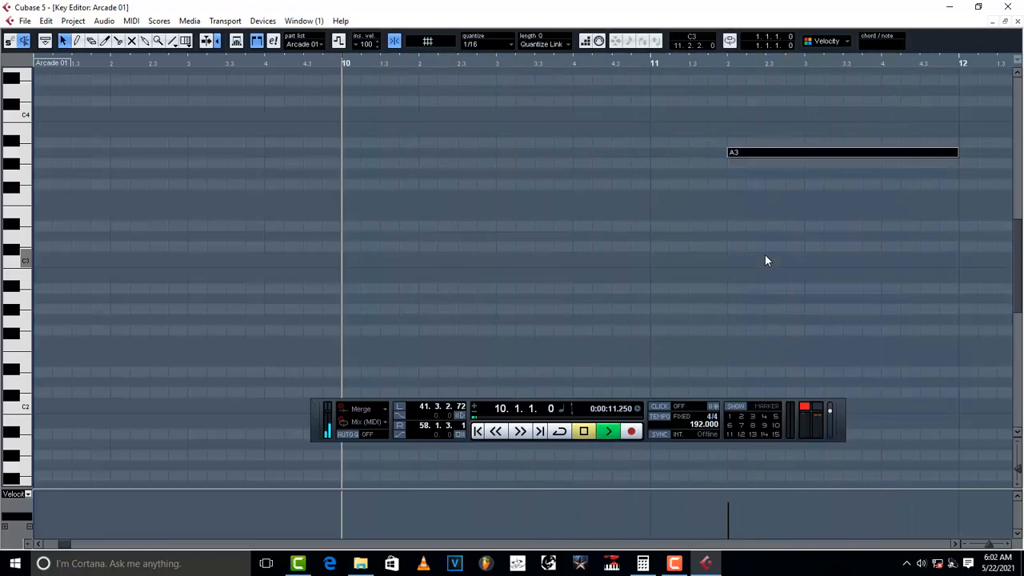
pyautogui.press('space')
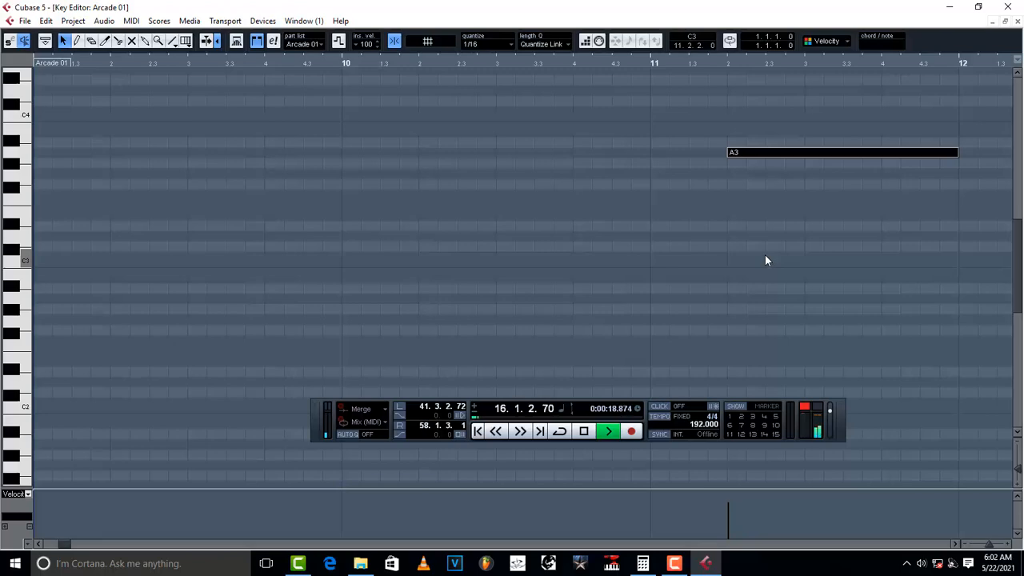
pyautogui.press('space')
# Replay the passage from bar 10 several times to hear the A3 note in context
pyautogui.press('space')
pyautogui.press('space')
pyautogui.press('space')
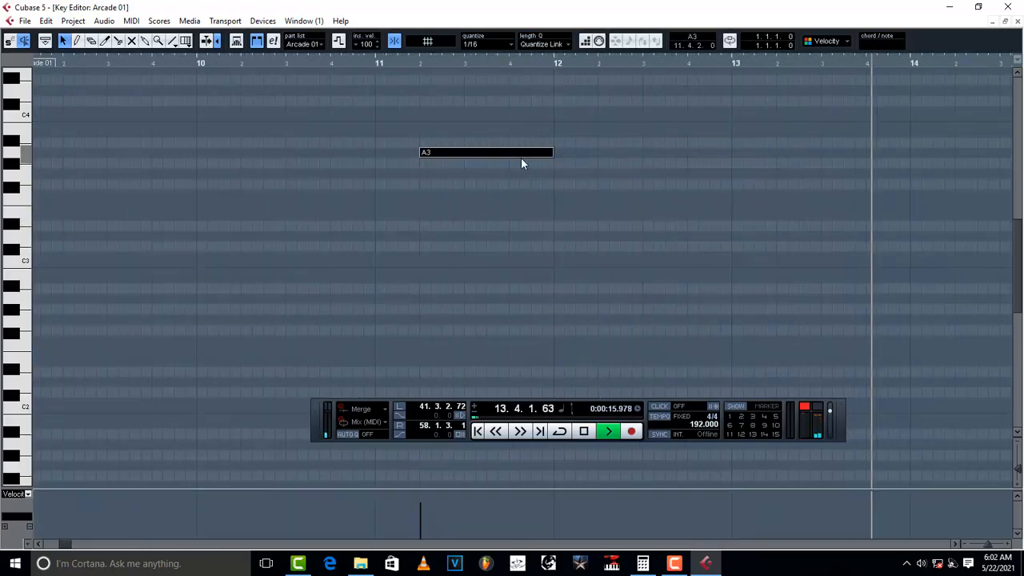
pyautogui.press('space')
pyautogui.press('space')
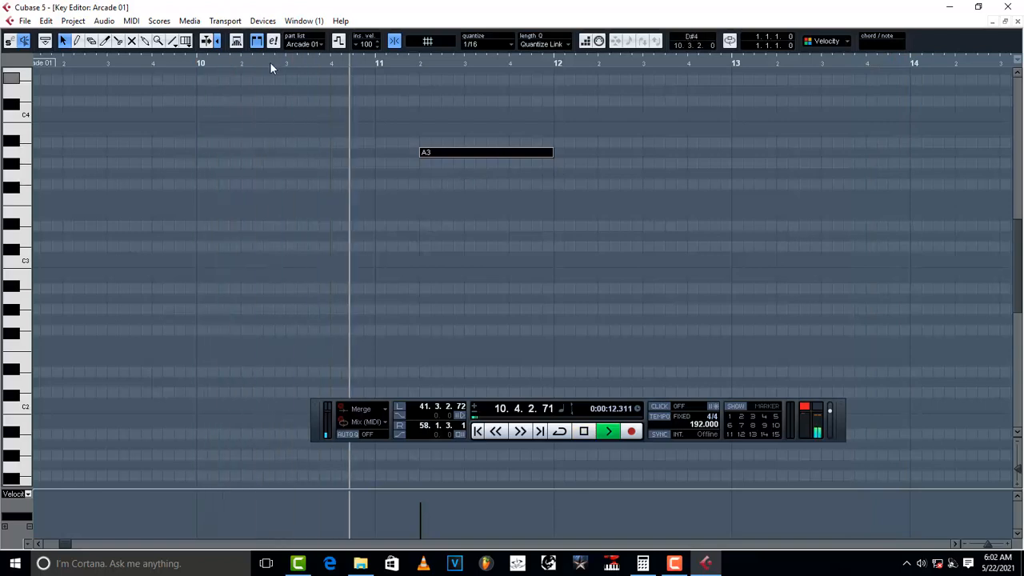
pyautogui.click(132, 41)
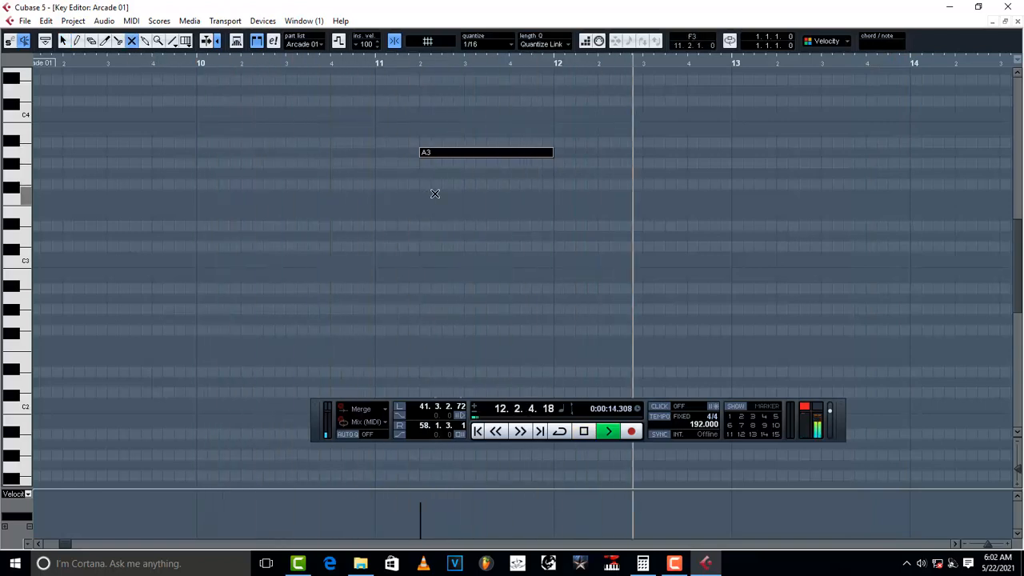
pyautogui.press('space')
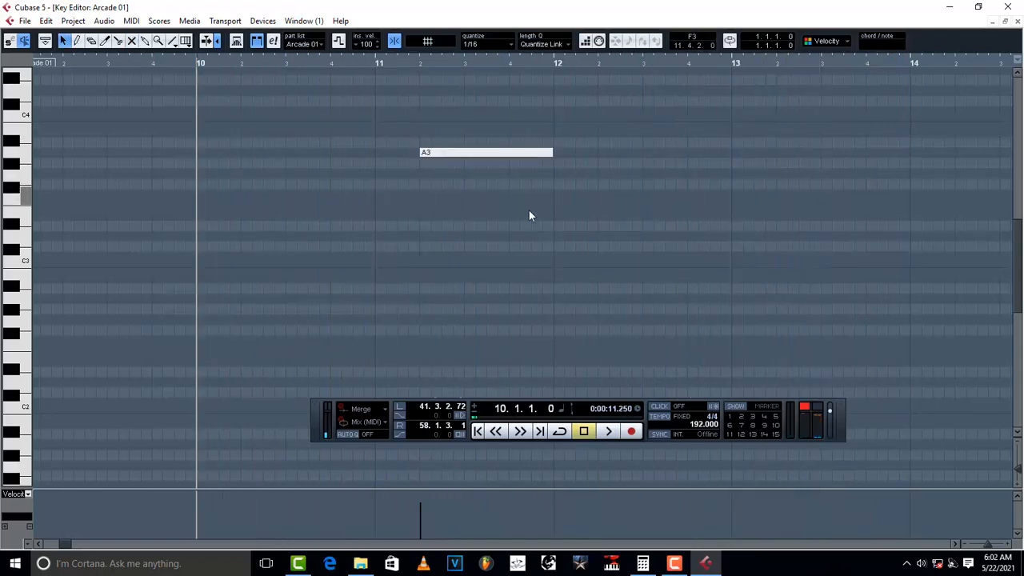
# Duplicate the A3 note and move the copy to B3 at the same start time in bar 11
pyautogui.hotkey('alt', 'd')
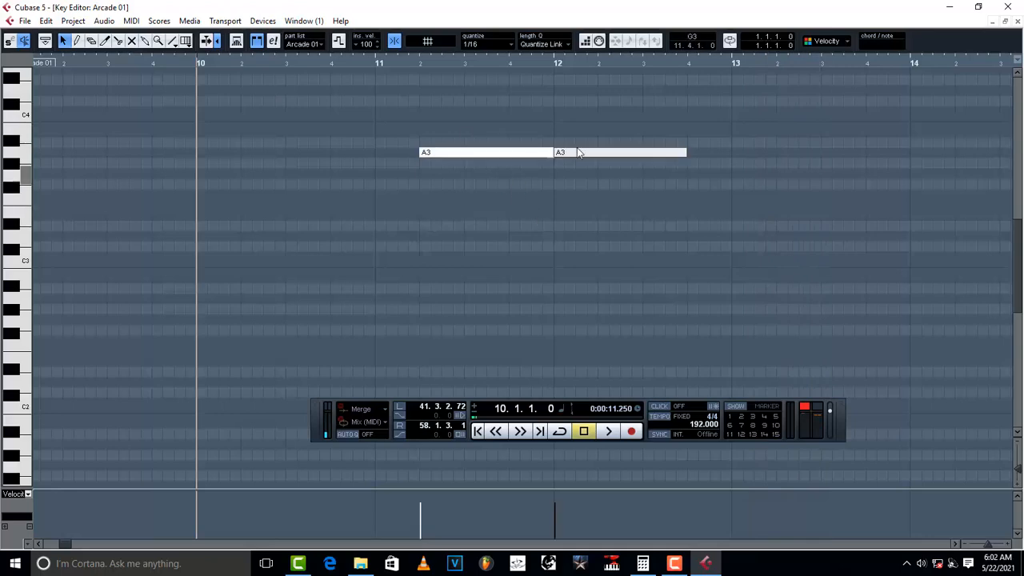
pyautogui.moveTo(599, 154); pyautogui.dragTo(453, 130)
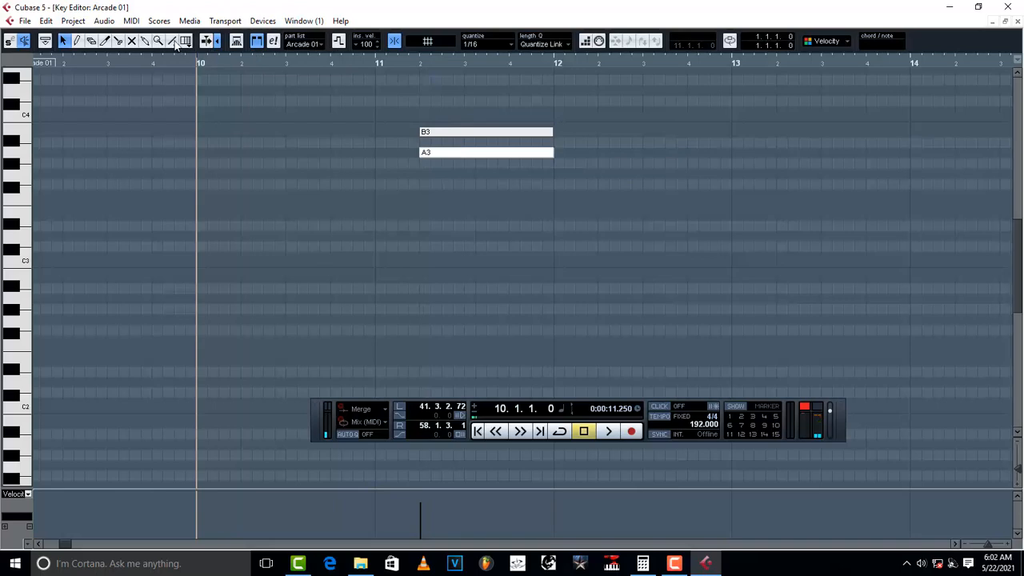
pyautogui.click(464, 128)
pyautogui.press('space')
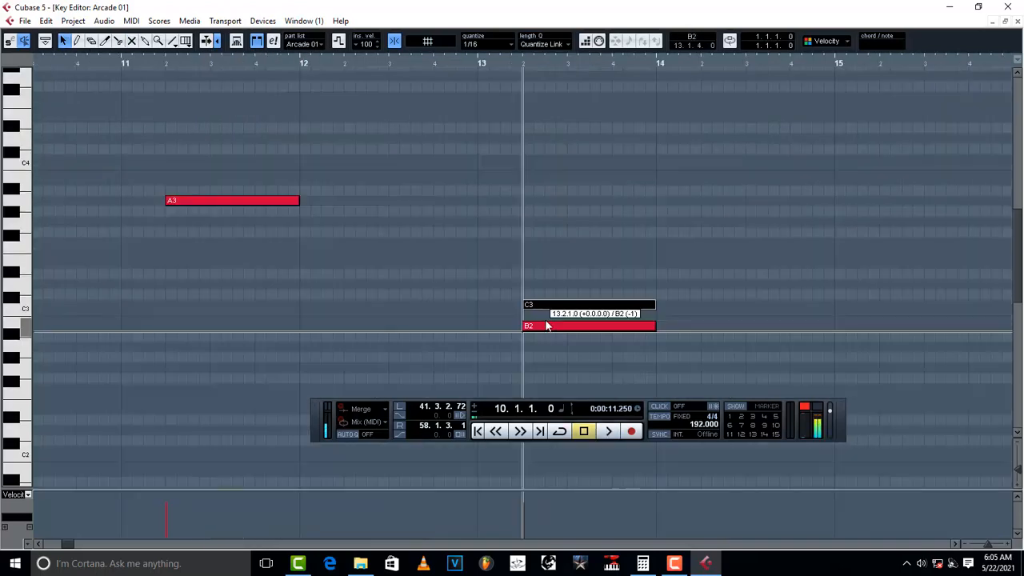
# Lower the second note in bar 13 to G2 and on to F2, playing back each pitch
pyautogui.moveTo(547, 326); pyautogui.dragTo(537, 366)
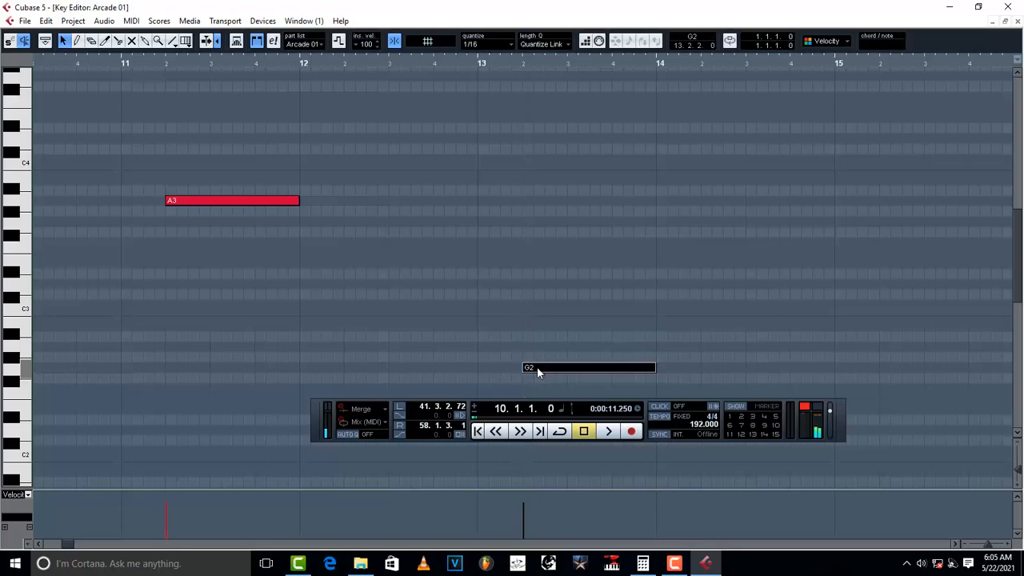
pyautogui.press('space')
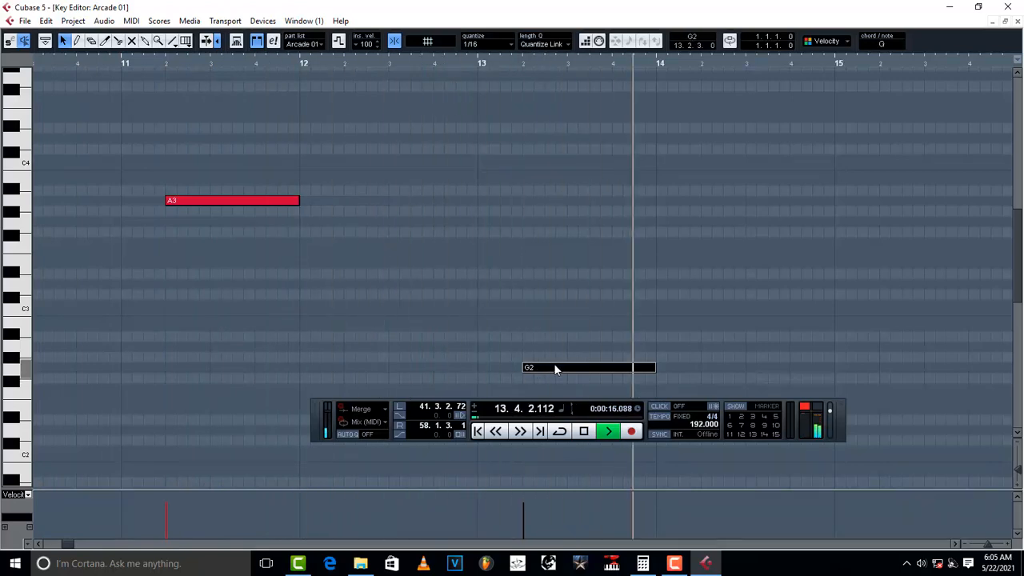
pyautogui.press('space')
pyautogui.moveTo(552, 370); pyautogui.dragTo(553, 393)
pyautogui.press('space')
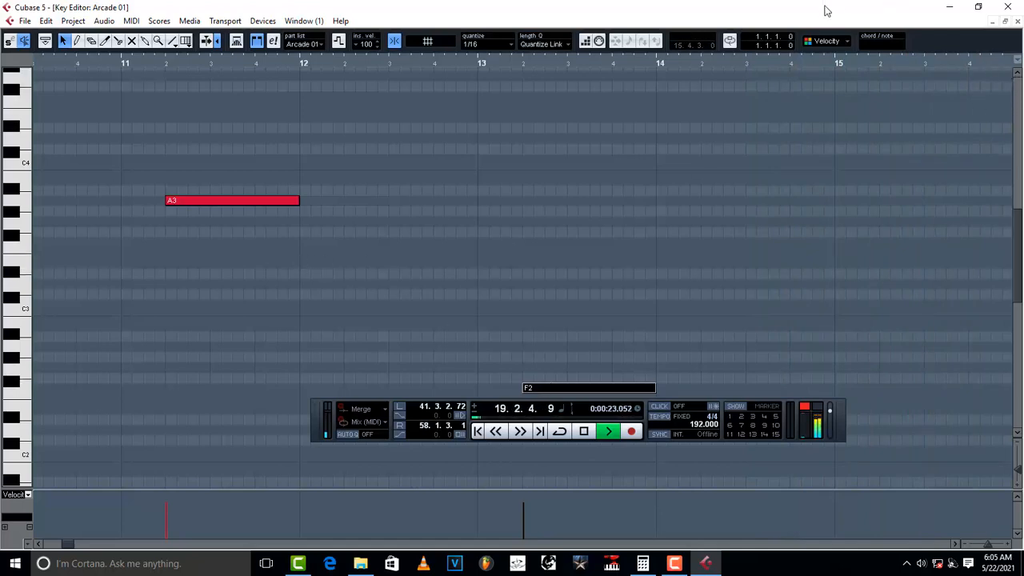
# Close the Key Editor and play the arrangement from bar 10 to check the Arcade 01 part
pyautogui.click(1017, 21)
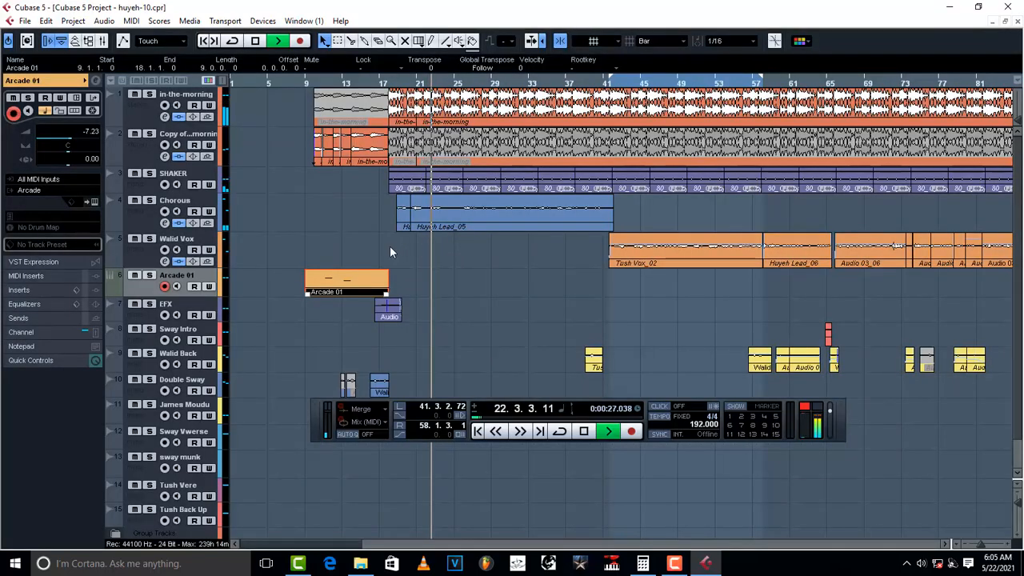
pyautogui.press('space')
pyautogui.press('space')
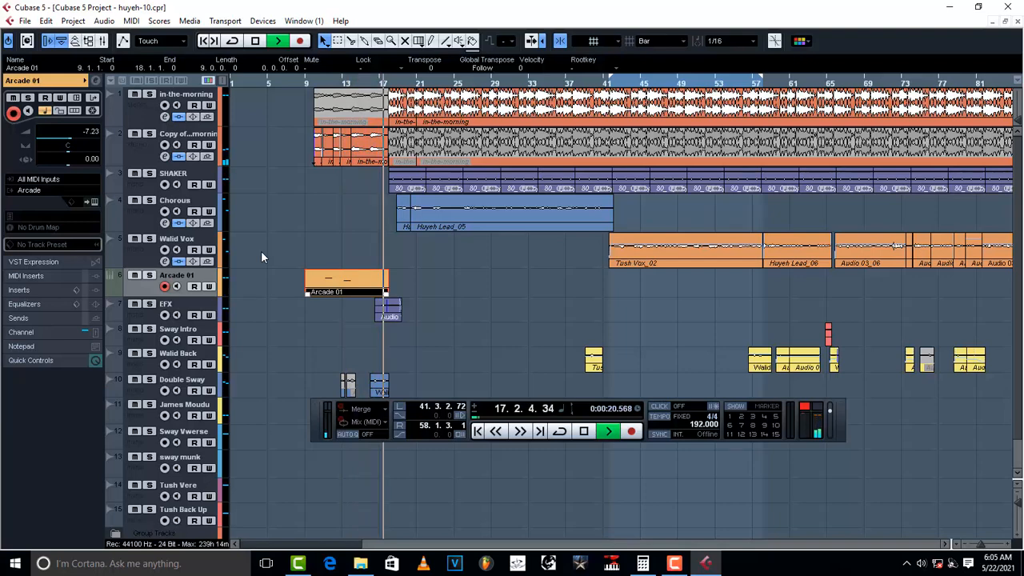
pyautogui.press('space')
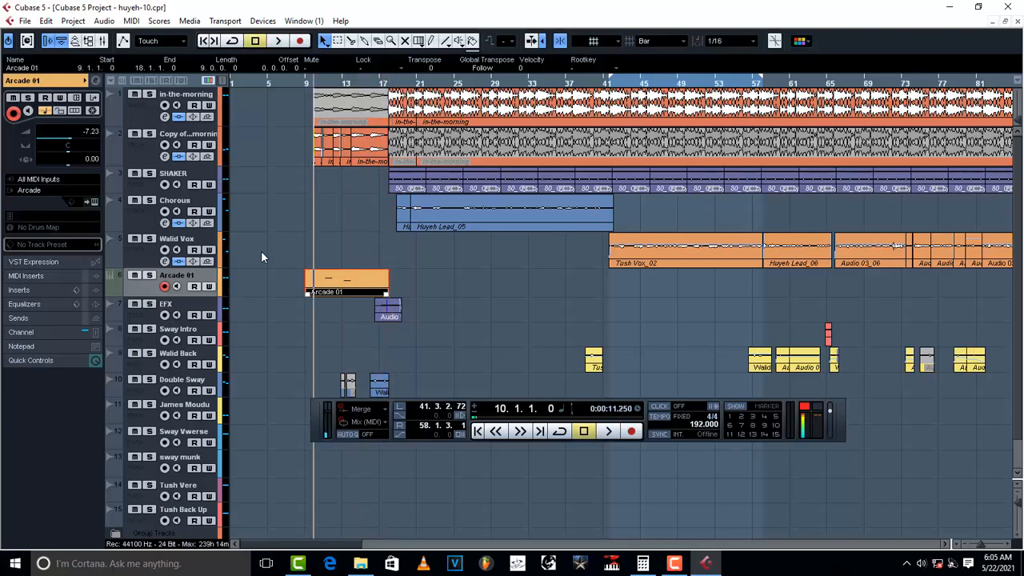
pyautogui.scroll(-1, 349, 327)
pyautogui.click(359, 328)
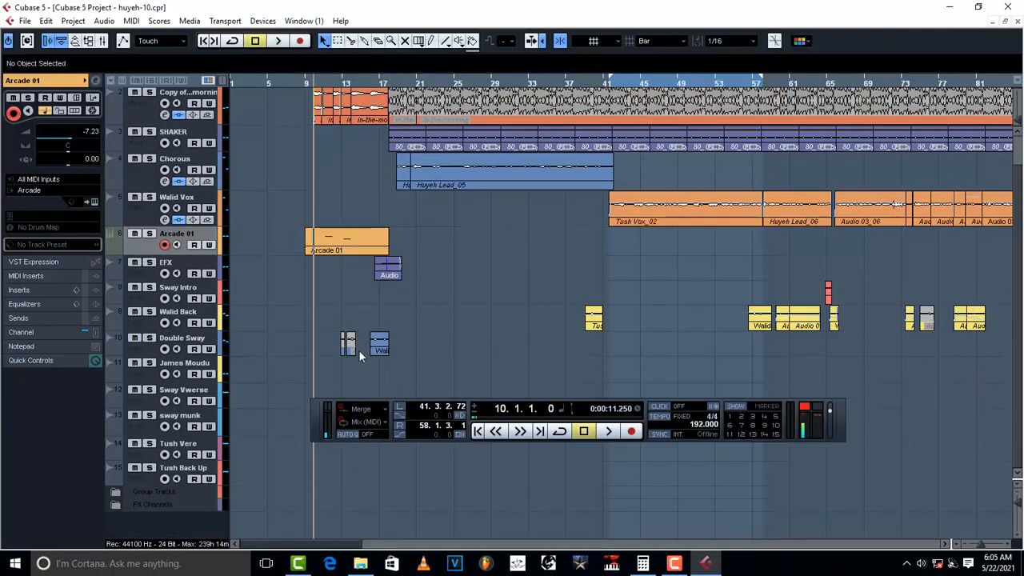
pyautogui.moveTo(325, 360); pyautogui.dragTo(345, 348)
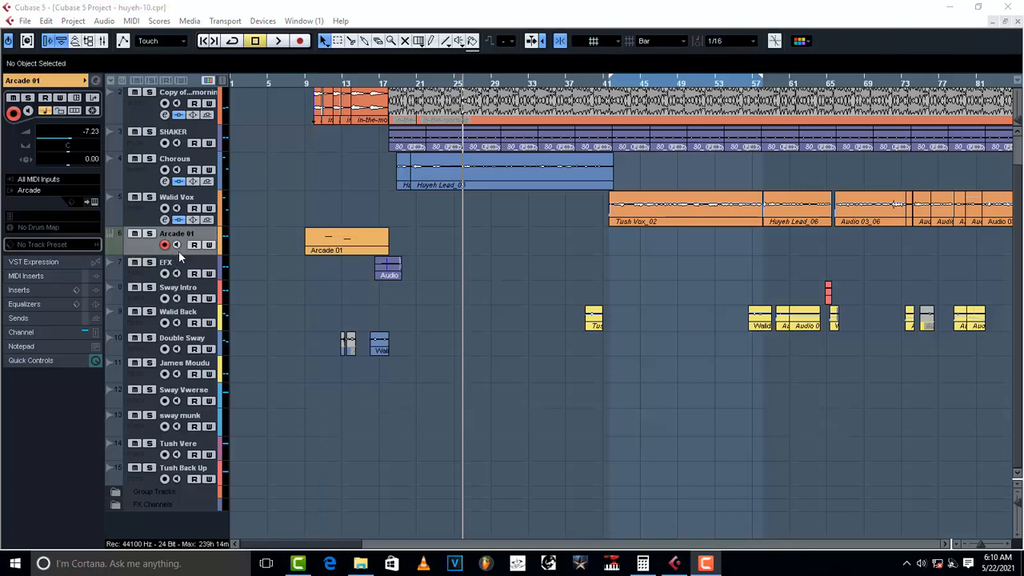
# Show the transport controls, set the locators around the Arcade 01 part and solo its track
pyautogui.press('F2')
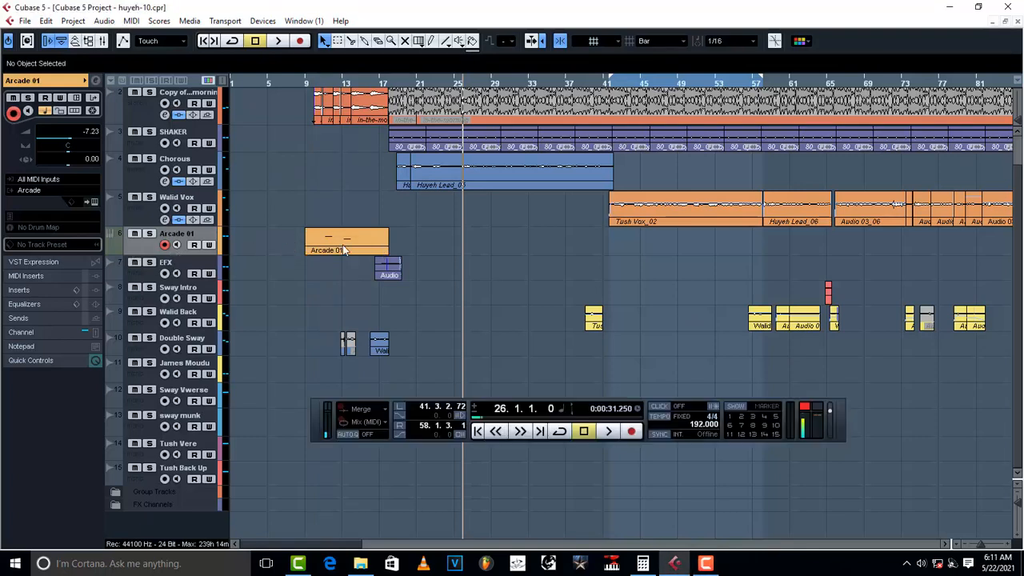
pyautogui.click(344, 249)
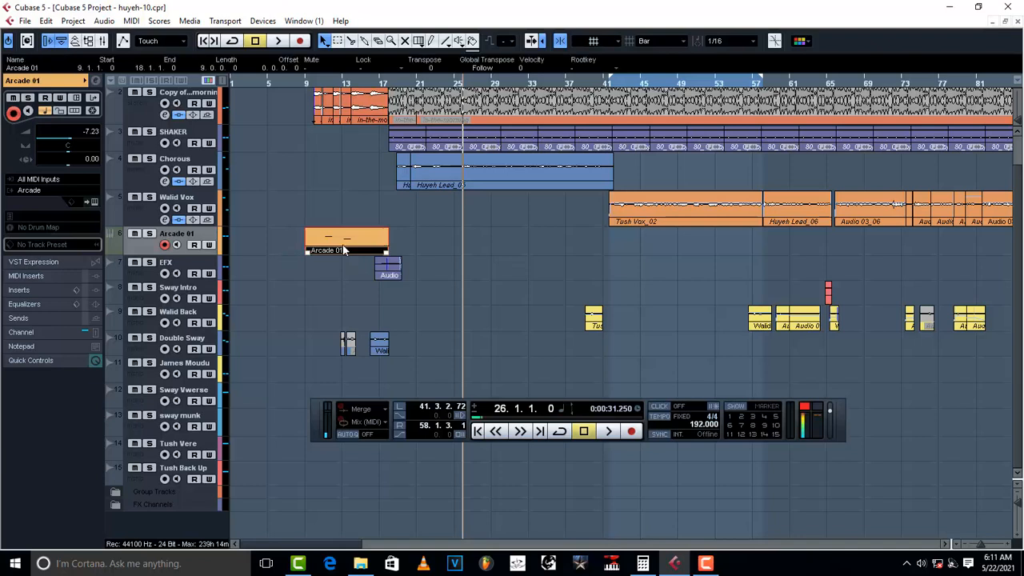
pyautogui.press('p')
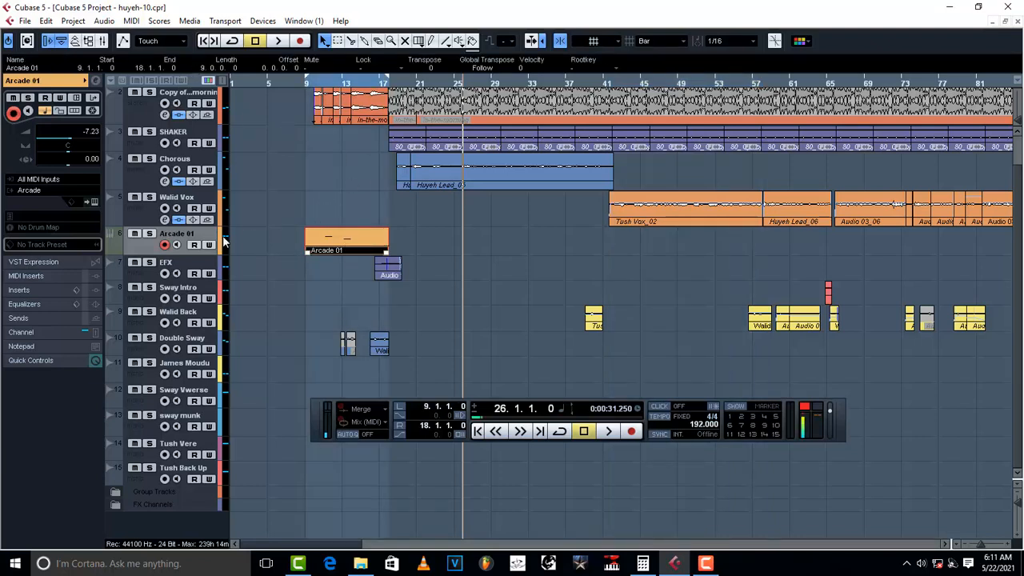
pyautogui.click(148, 235)
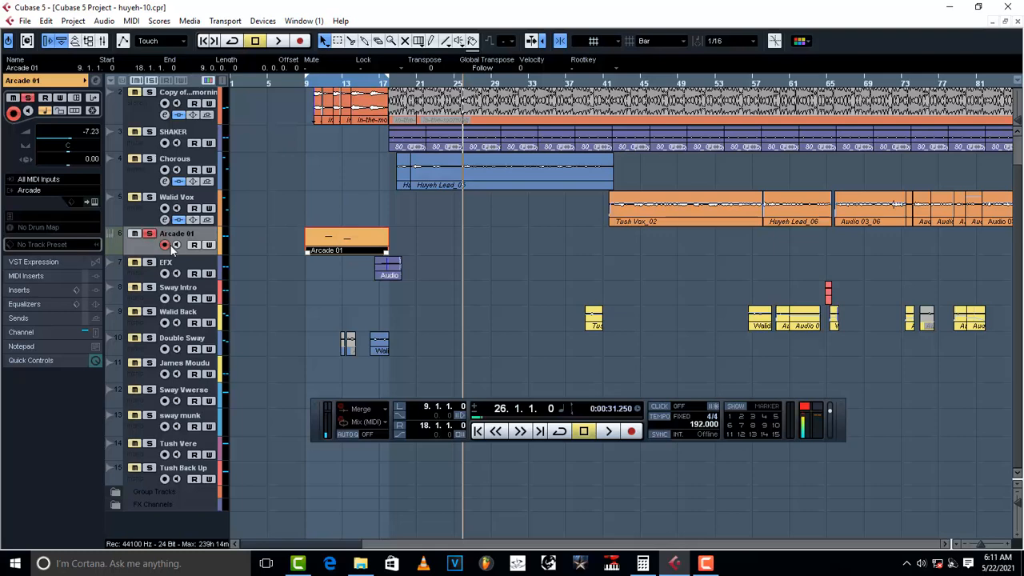
# Set up an audio mixdown of the stereo output as a Wave file, imported into the pool and onto an audio track
pyautogui.click(24, 21)
pyautogui.moveTo(83, 251)
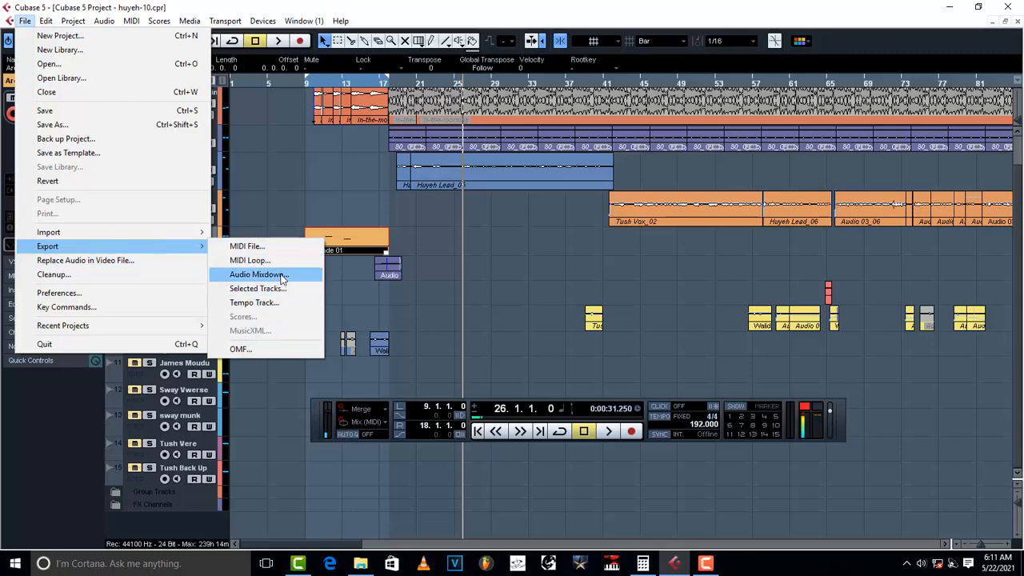
pyautogui.click(264, 274)
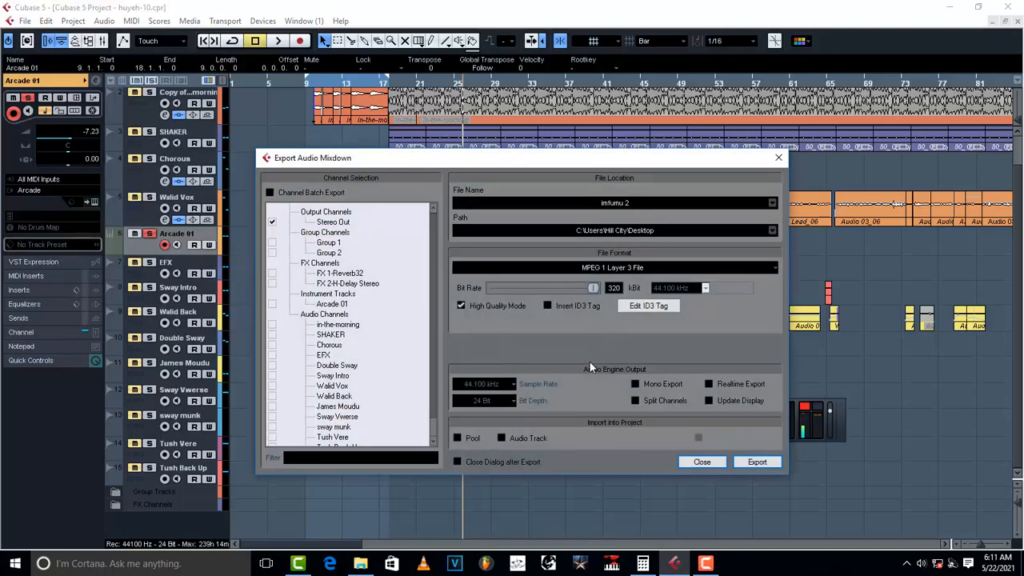
pyautogui.click(506, 438)
pyautogui.click(622, 269)
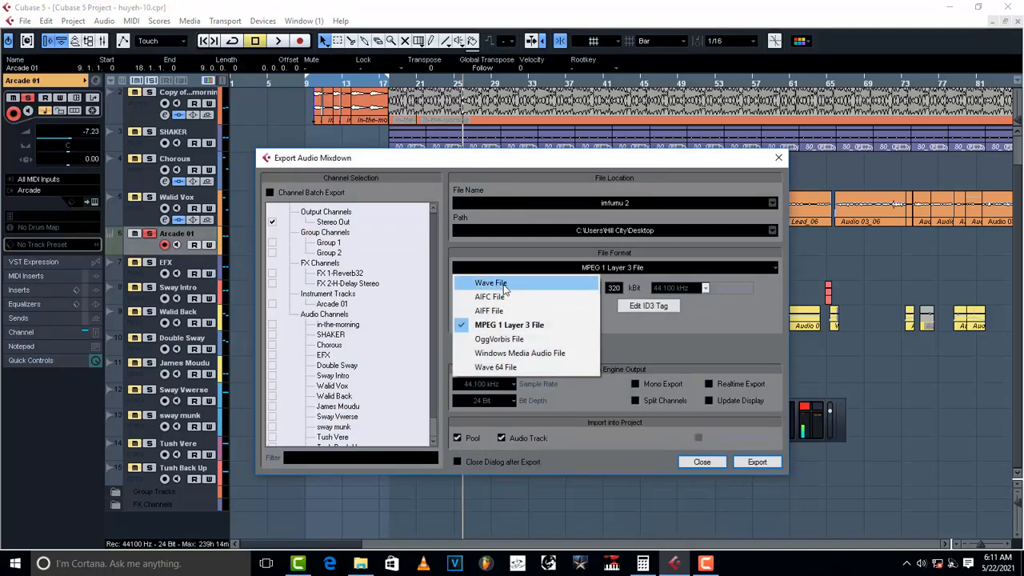
pyautogui.click(512, 279)
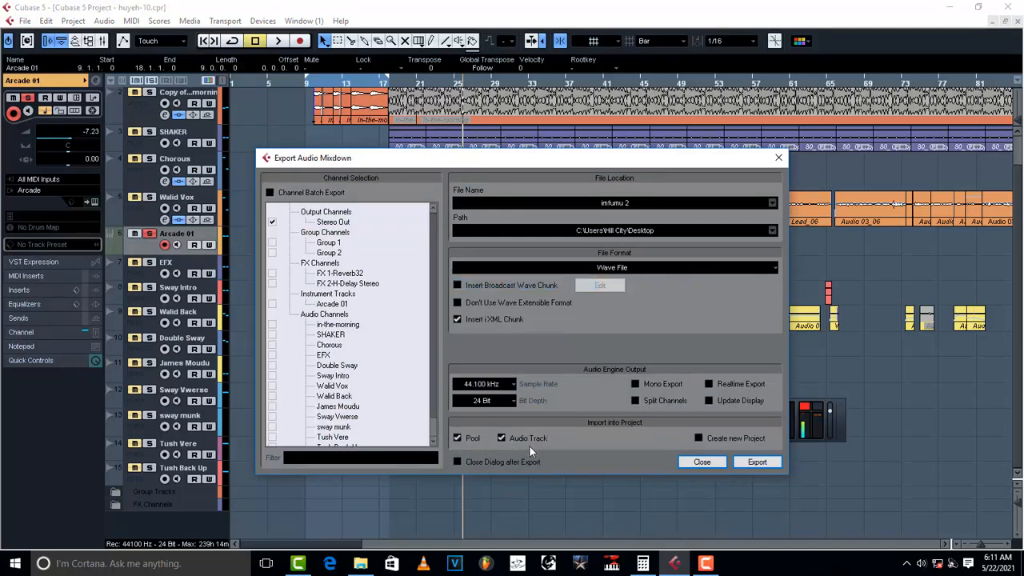
# Run the mixdown export and close the export dialog
pyautogui.click(755, 462)
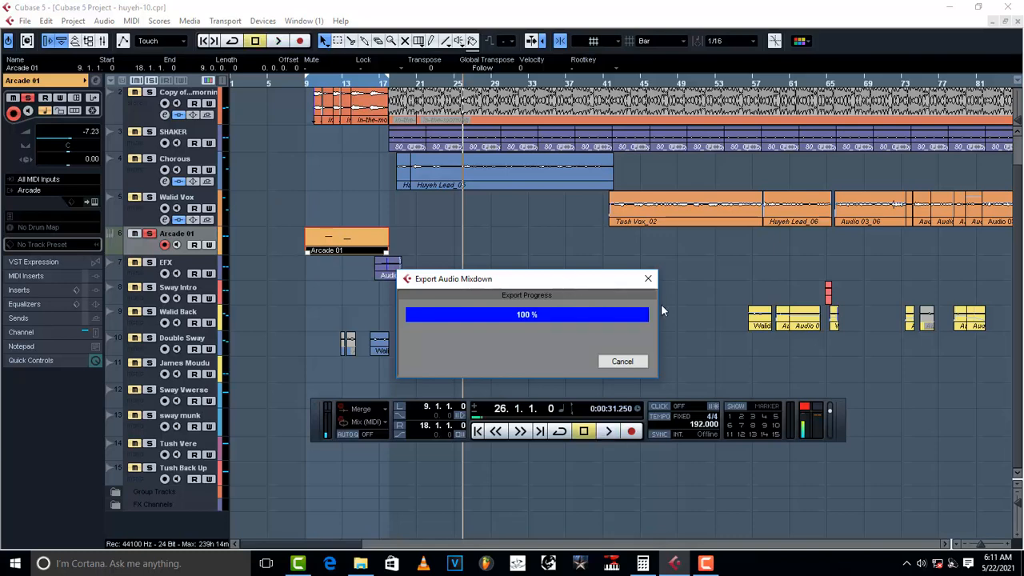
pyautogui.click(533, 366)
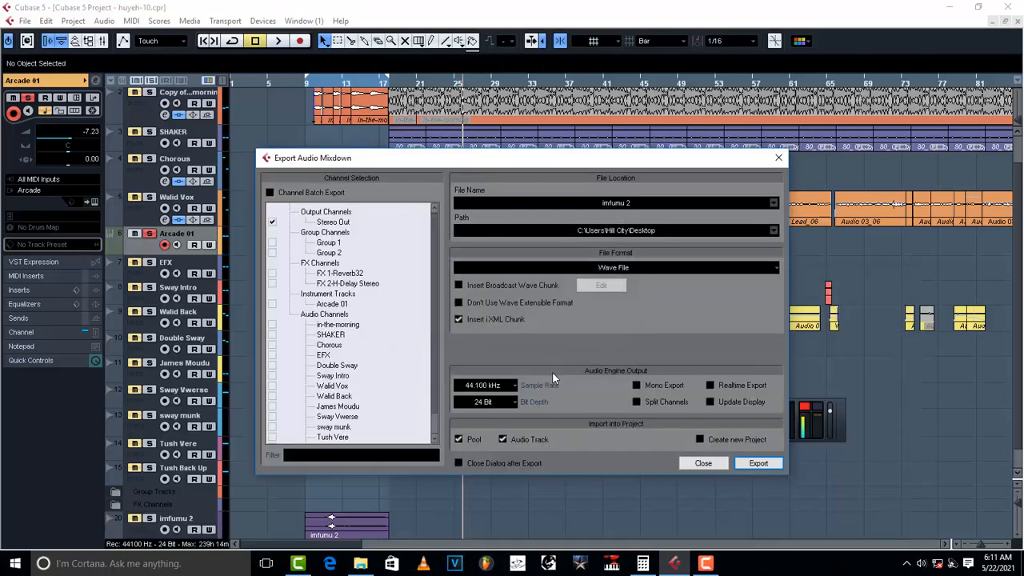
pyautogui.click(703, 463)
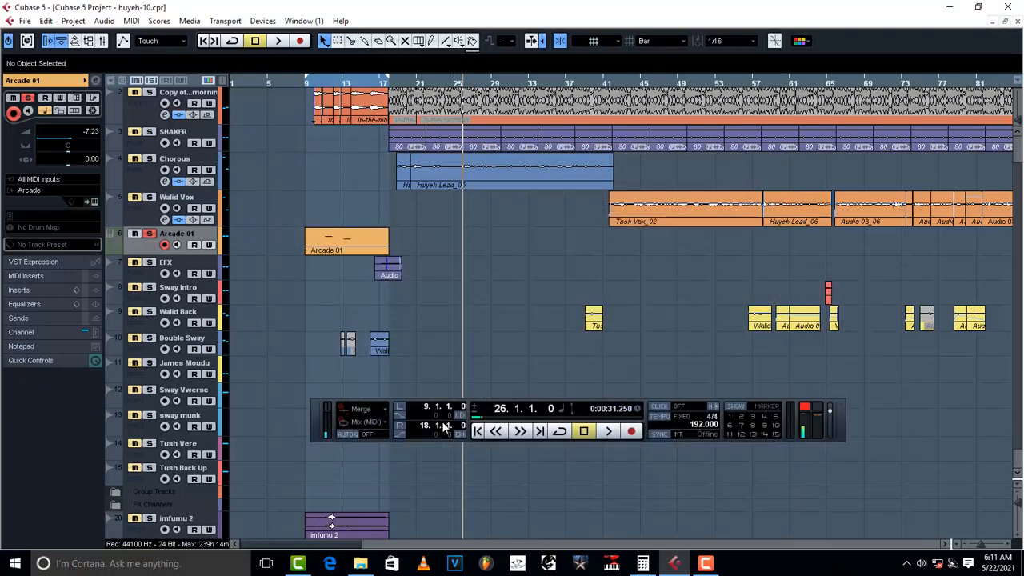
# Rename the imported imfumu 2 audio track to ACADE
pyautogui.scroll(-1, 408, 488)
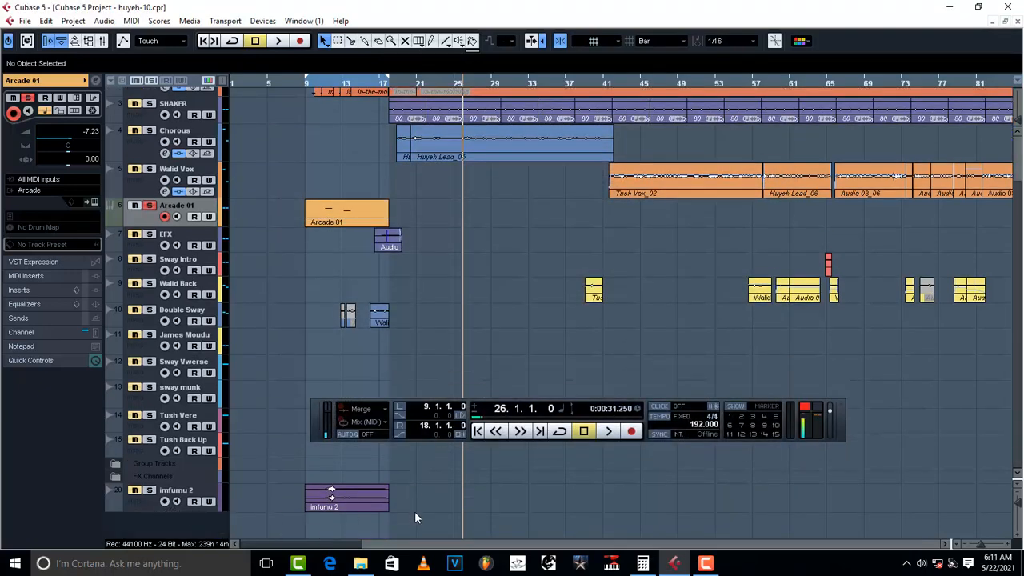
pyautogui.click(142, 502)
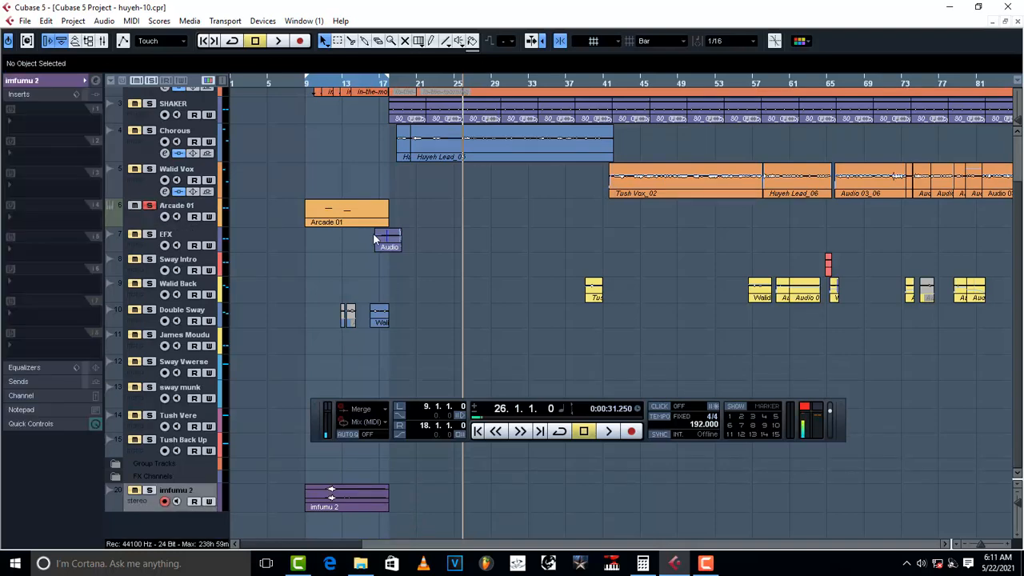
pyautogui.doubleClick(187, 490)
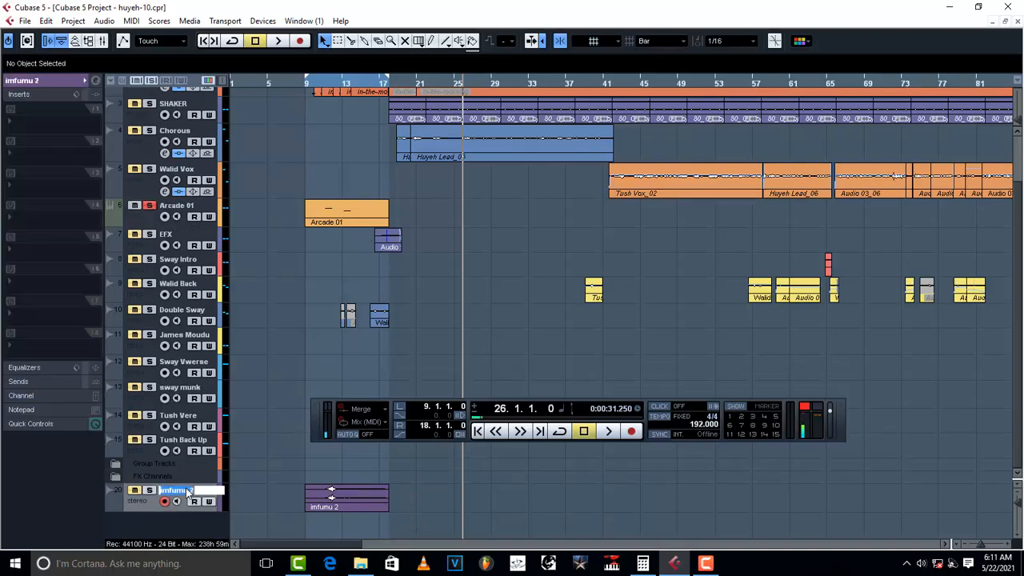
pyautogui.write('ACADE')
pyautogui.press('Return')
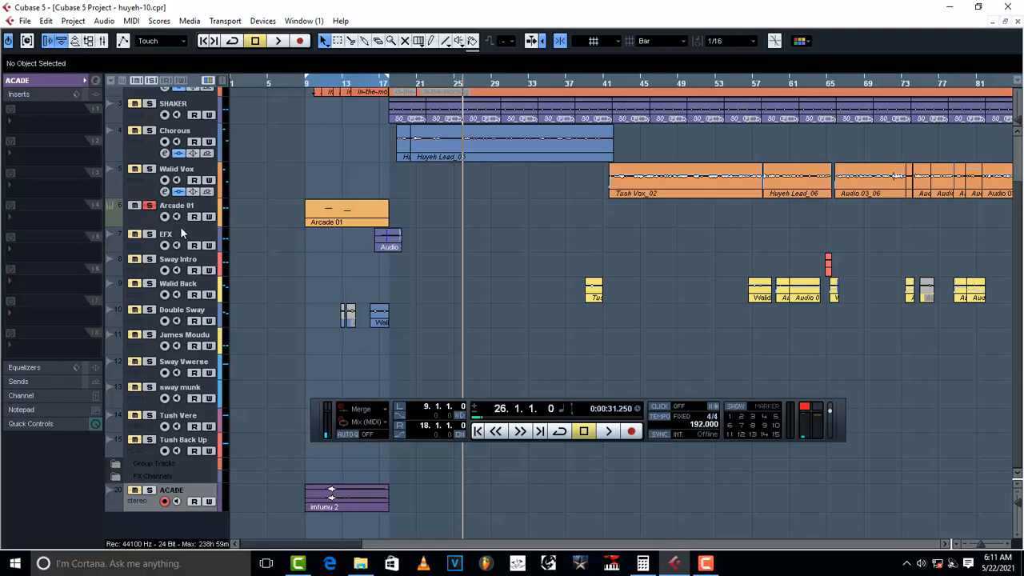
# Move the ACADE track directly above the Arcade 01 track in the track list
pyautogui.click(146, 221)
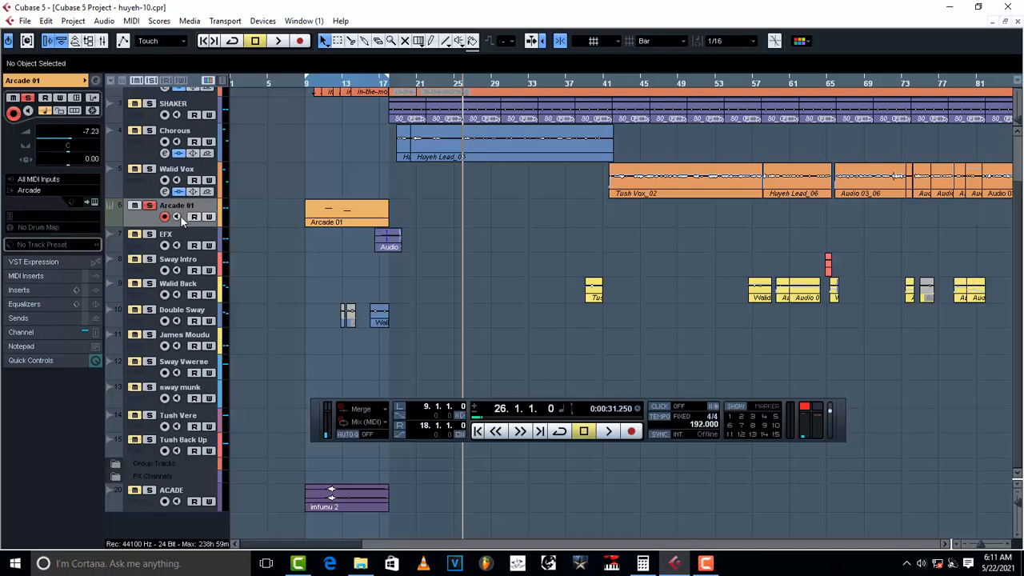
pyautogui.click(151, 504)
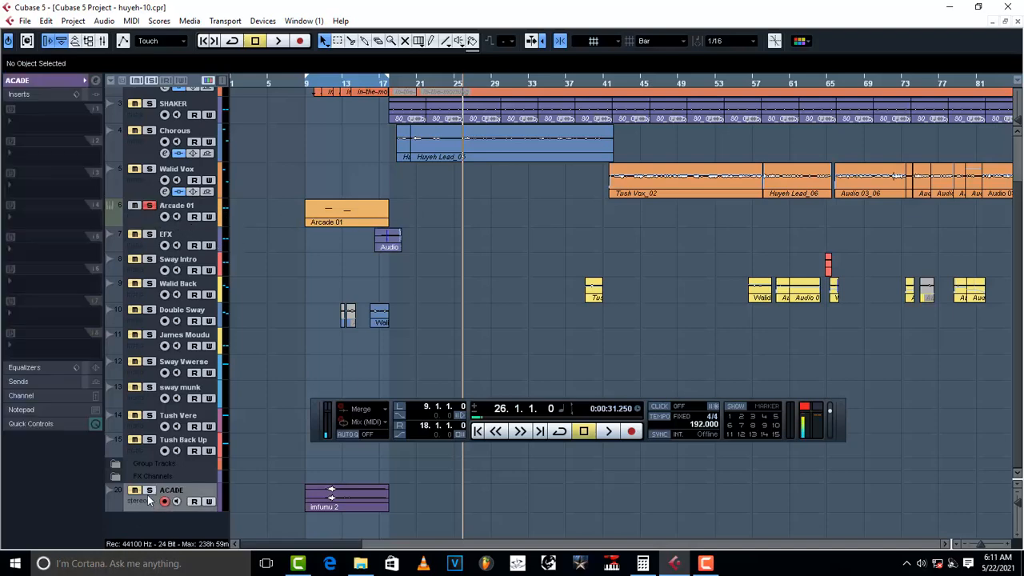
pyautogui.moveTo(187, 240); pyautogui.dragTo(190, 207)
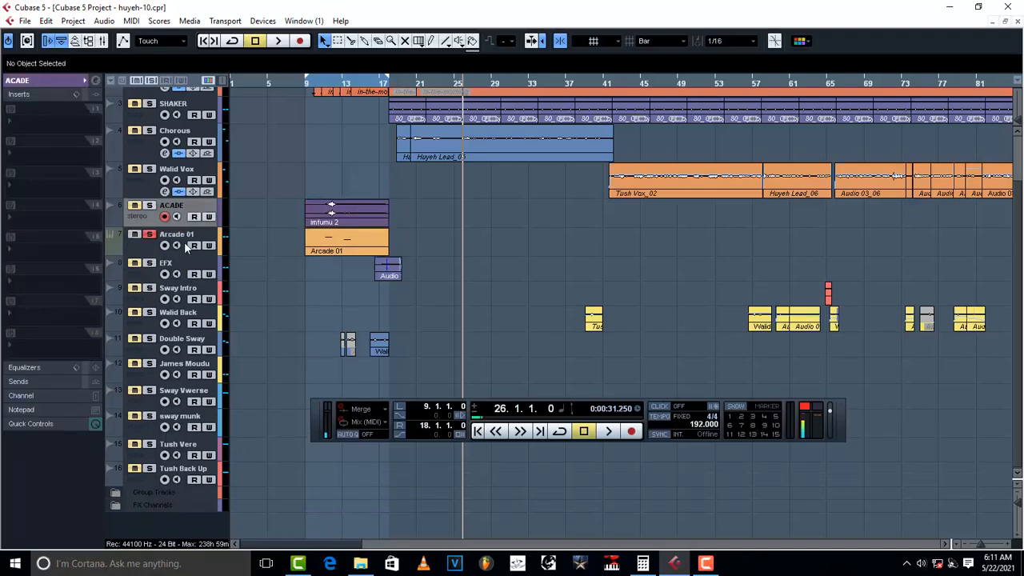
# Switch the solo from Arcade 01 to the ACADE track and play the rendered audio from bar 11
pyautogui.click(132, 248)
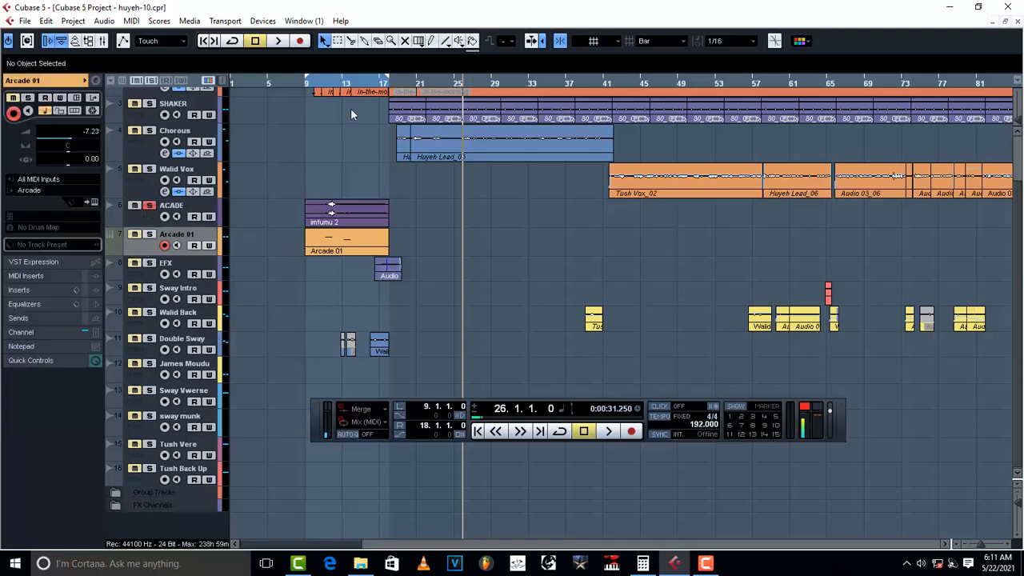
pyautogui.click(326, 90)
pyautogui.press('space')
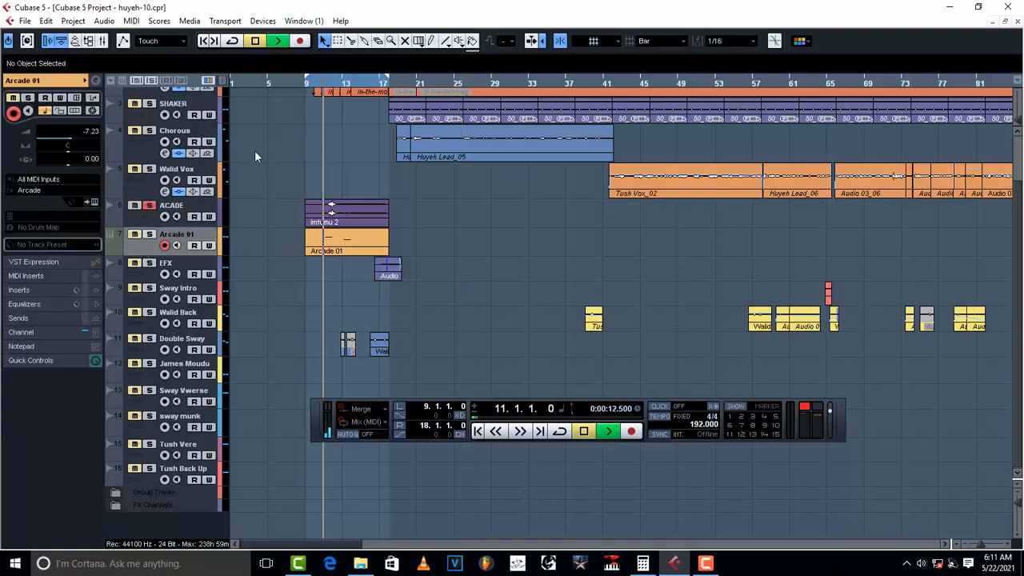
pyautogui.press('space')
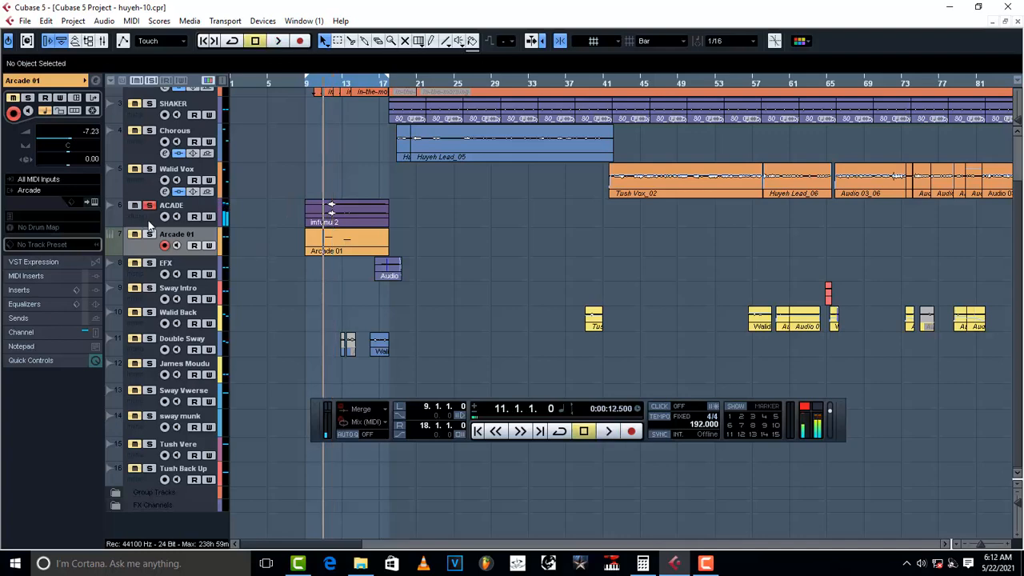
# Switch the solo back to the Arcade 01 track and play it briefly from bar 11 for comparison
pyautogui.click(148, 234)
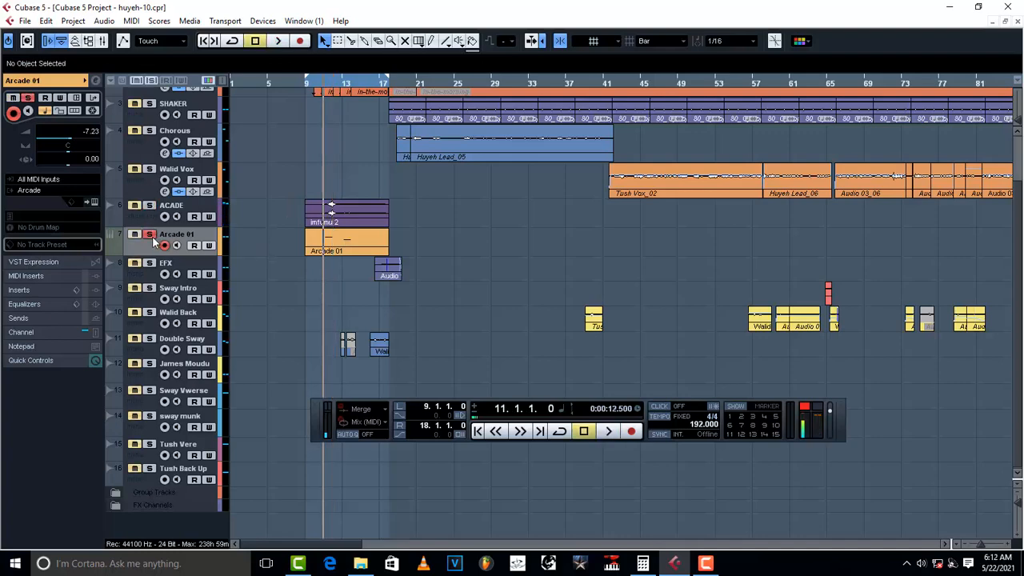
pyautogui.press('space')
pyautogui.press('space')
# Move the Arcade 01 part out of the intro to start at bar 25
pyautogui.press('g')
pyautogui.press('g')
pyautogui.press('g')
pyautogui.press('g')
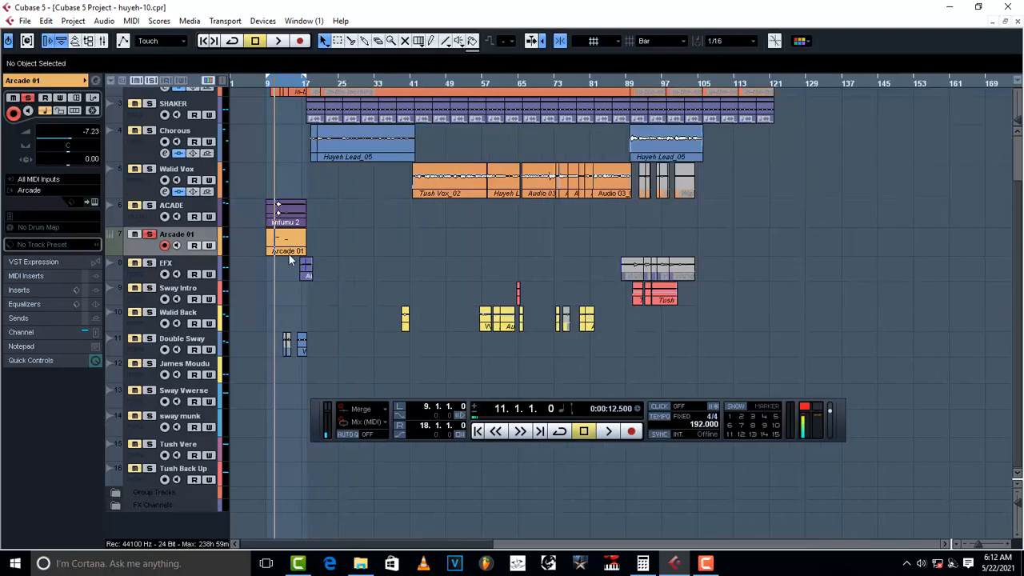
pyautogui.moveTo(284, 248); pyautogui.dragTo(437, 249)
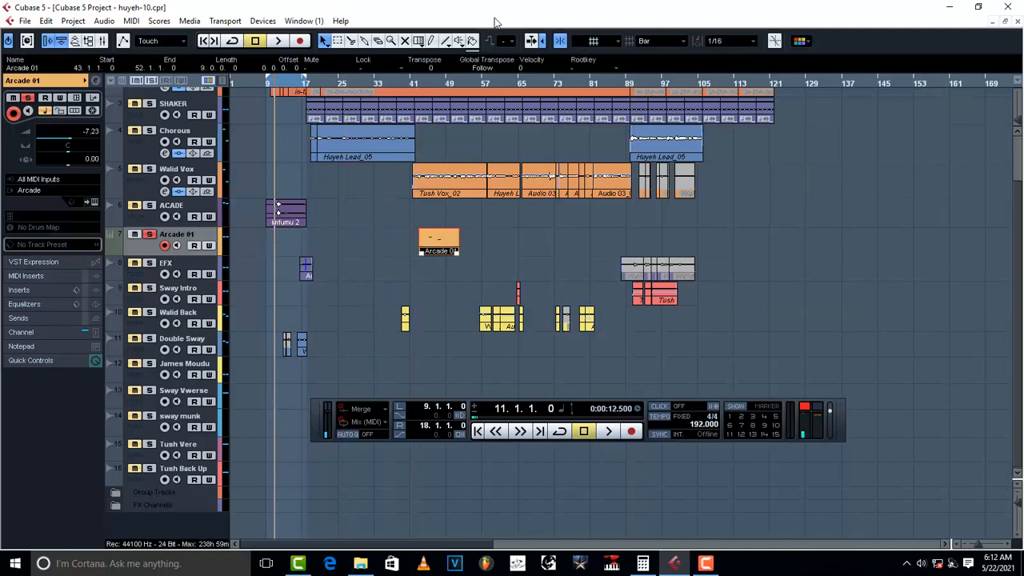
pyautogui.scroll(3, 479, 217)
pyautogui.moveTo(439, 302); pyautogui.dragTo(358, 303)
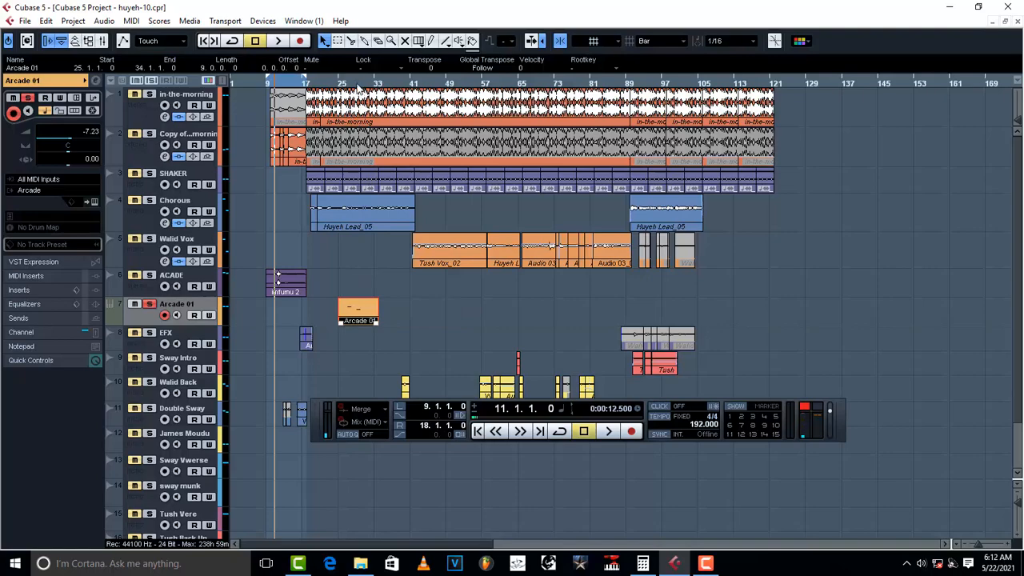
# Shift the Arcade 01 part to start at bar 26 and place the project cursor at its start
pyautogui.click(357, 84)
pyautogui.press('h')
pyautogui.press('h')
pyautogui.press('h')
pyautogui.press('h')
pyautogui.press('h')
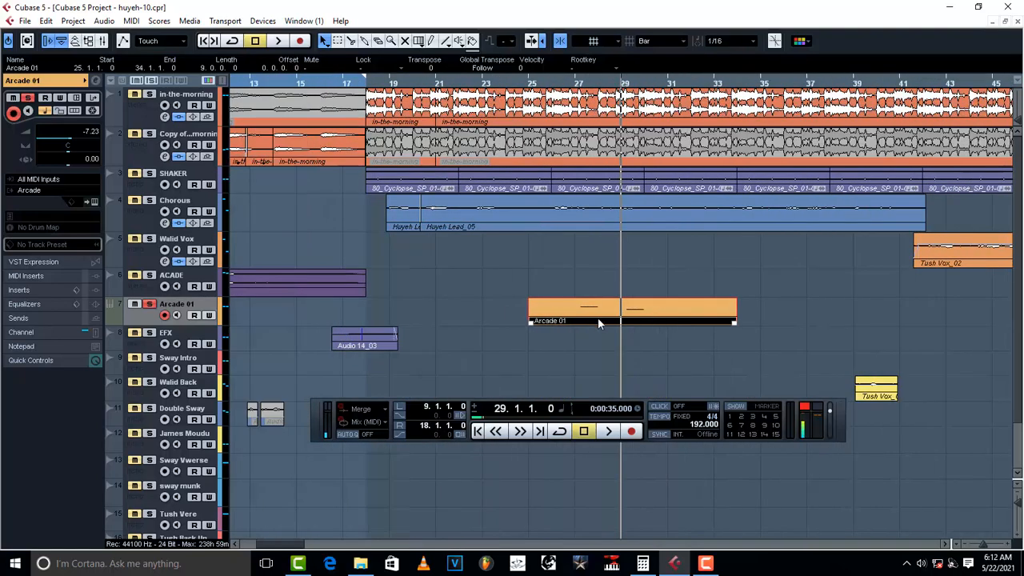
pyautogui.moveTo(598, 322); pyautogui.dragTo(643, 319)
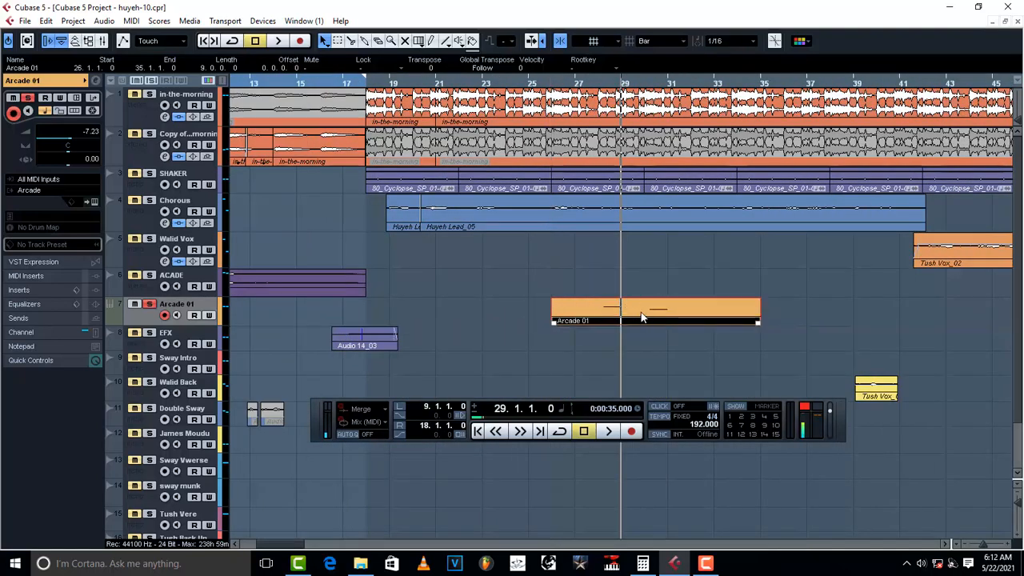
pyautogui.click(550, 86)
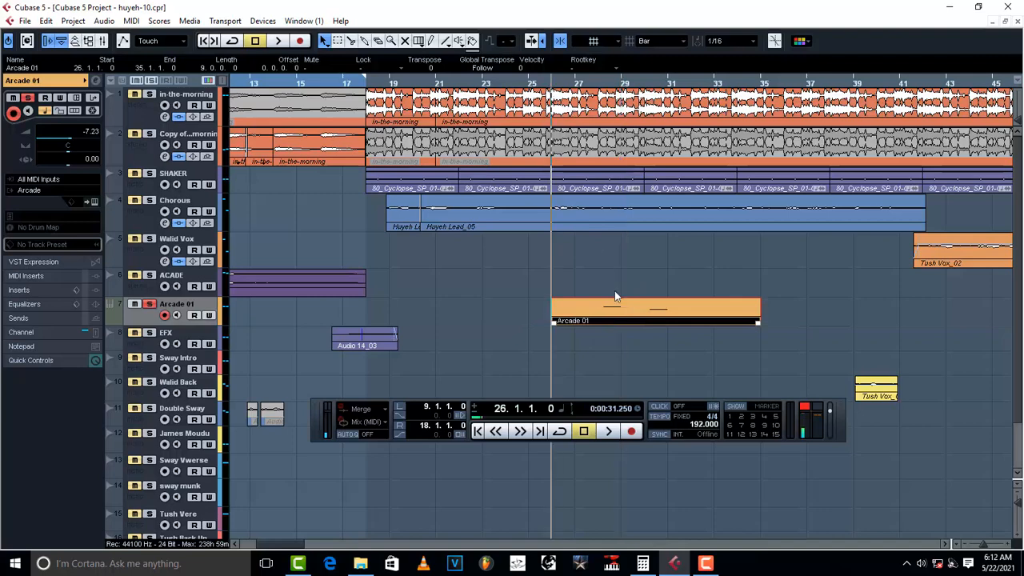
# Delete the A3 and F2 notes inside the Arcade 01 part and close the Key Editor
pyautogui.doubleClick(620, 312)
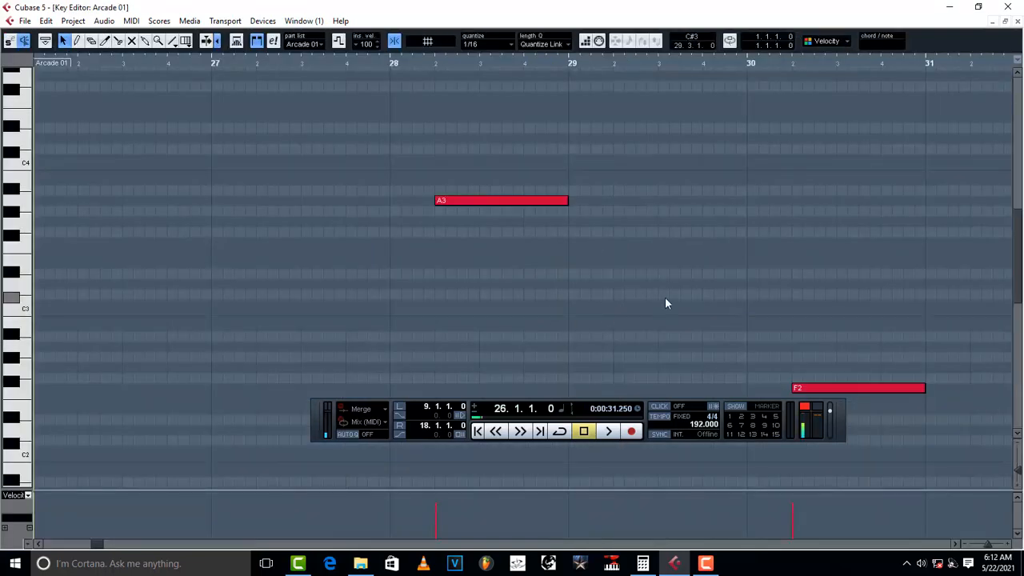
pyautogui.moveTo(376, 165); pyautogui.dragTo(953, 418)
pyautogui.press('Delete')
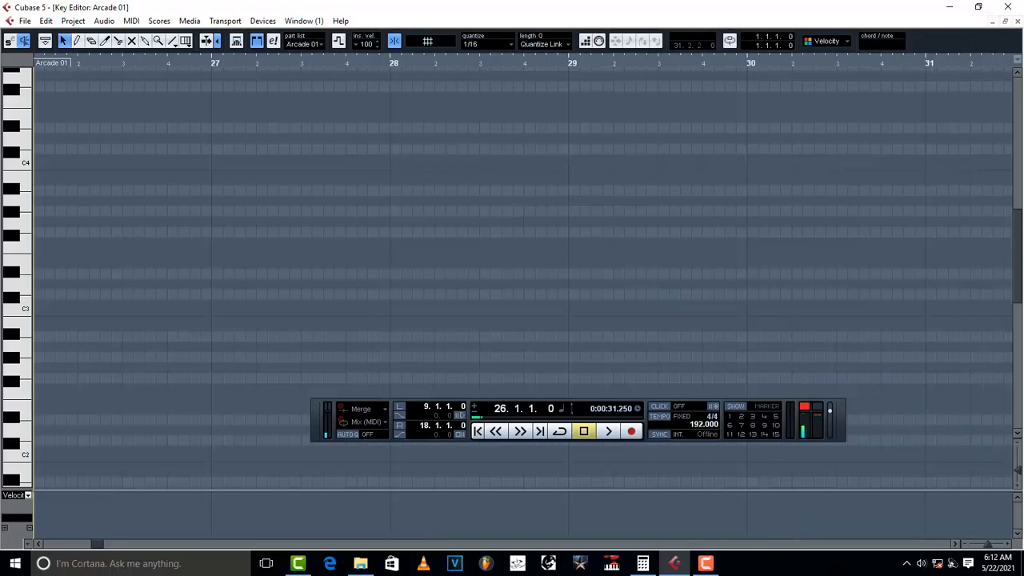
pyautogui.click(1017, 23)
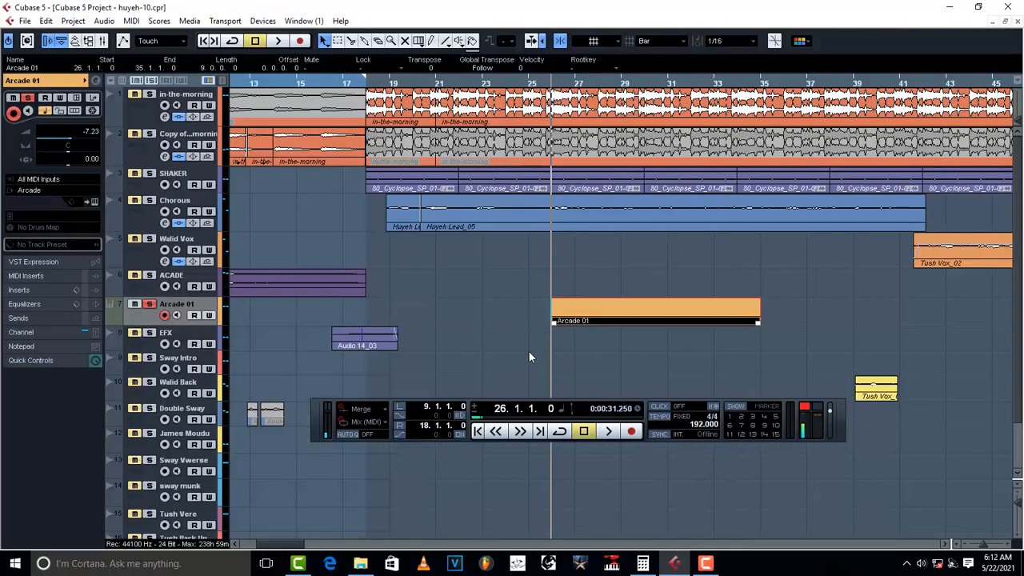
# Play the arrangement from about bar 66 to check the repeated Arcade 01 parts in context
pyautogui.press('g')
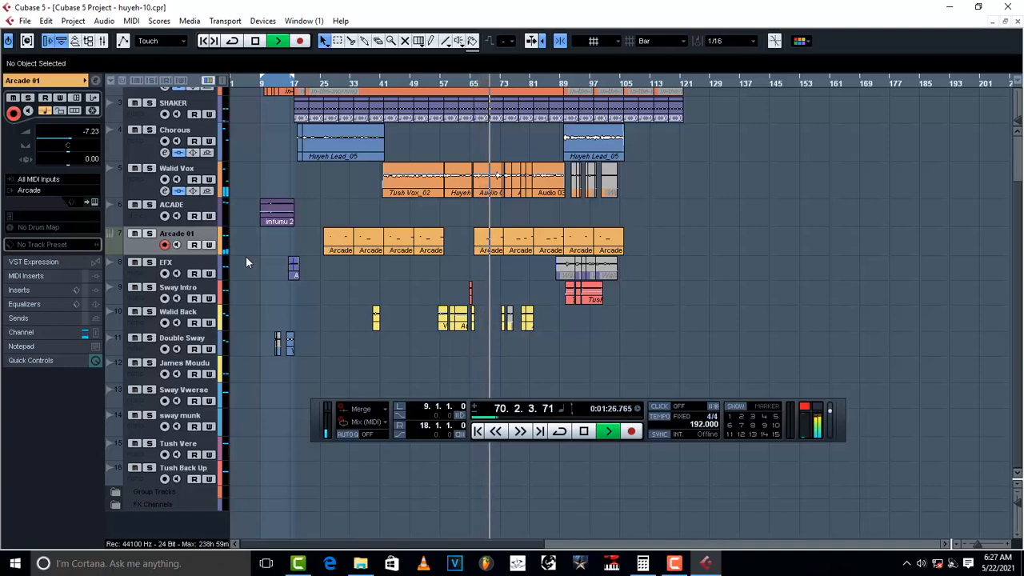
pyautogui.click(478, 83)
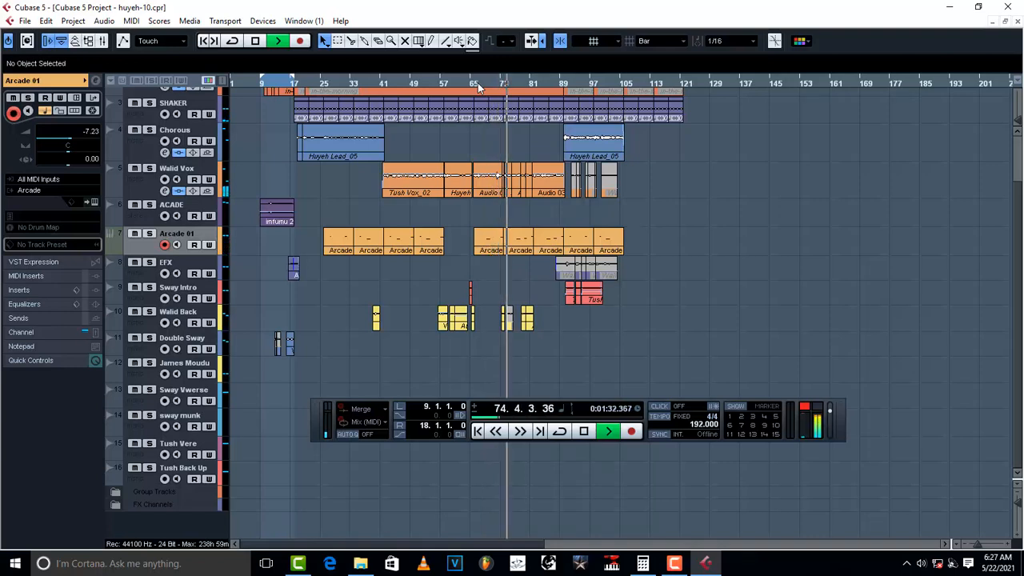
# Save the project and replay the arrangement from bar 76 to check the Arcade 01 parts
pyautogui.click(26, 21)
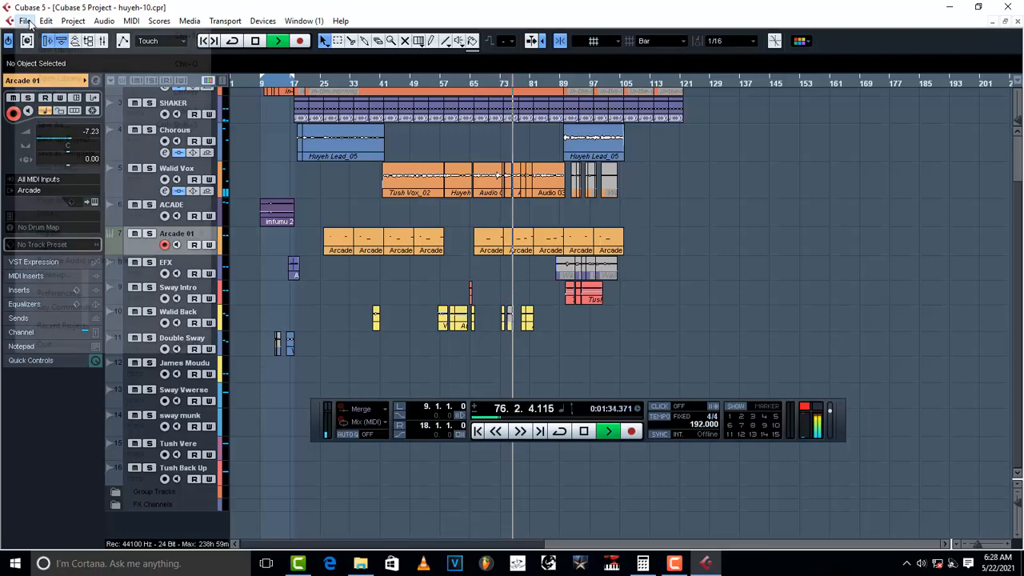
pyautogui.click(68, 112)
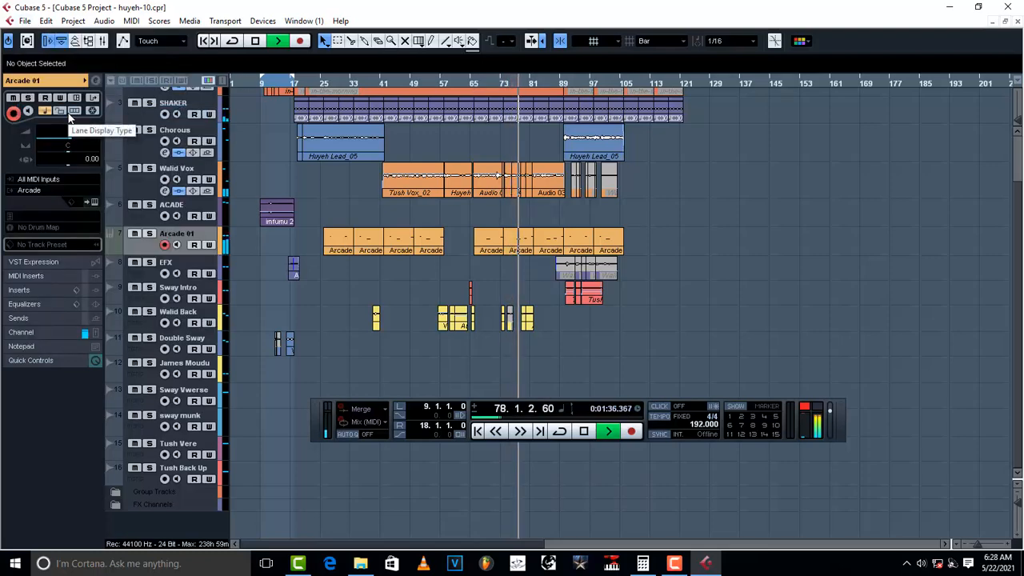
pyautogui.click(512, 83)
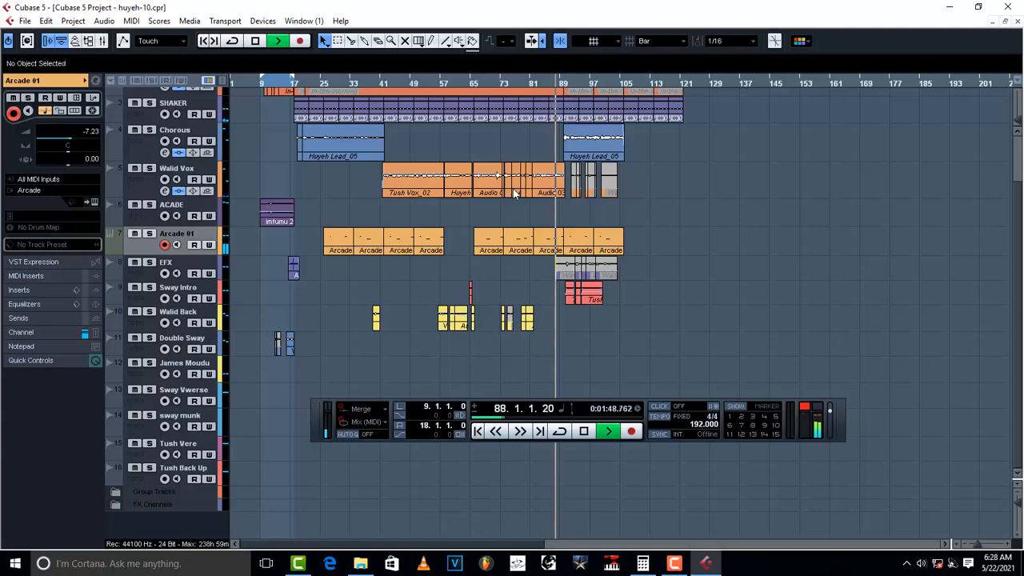
pyautogui.press('space')
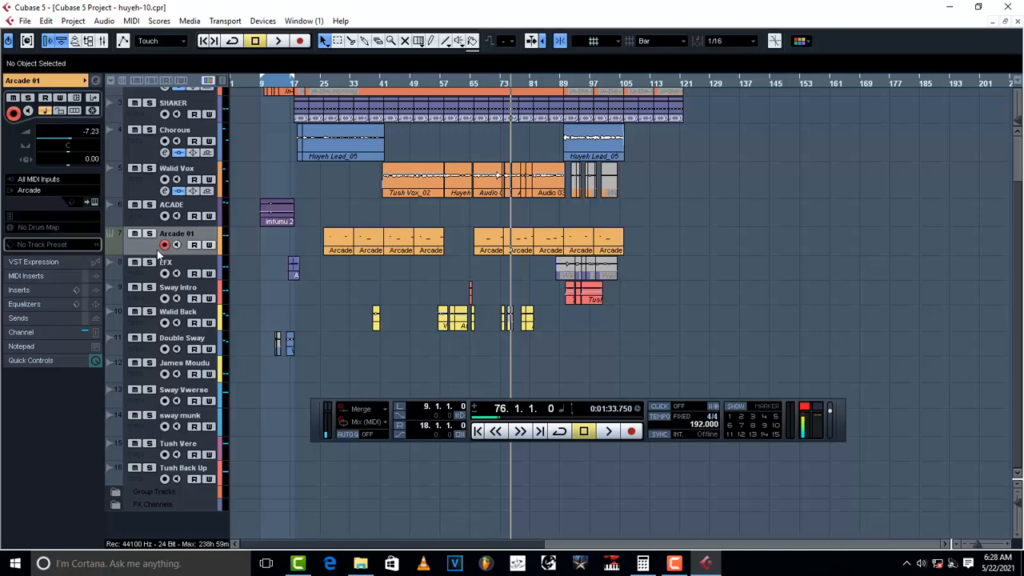
# Render the soloed Arcade 01 track from bar 26 to 106 as ACA audio imported into the project, and move its new track up
pyautogui.click(25, 21)
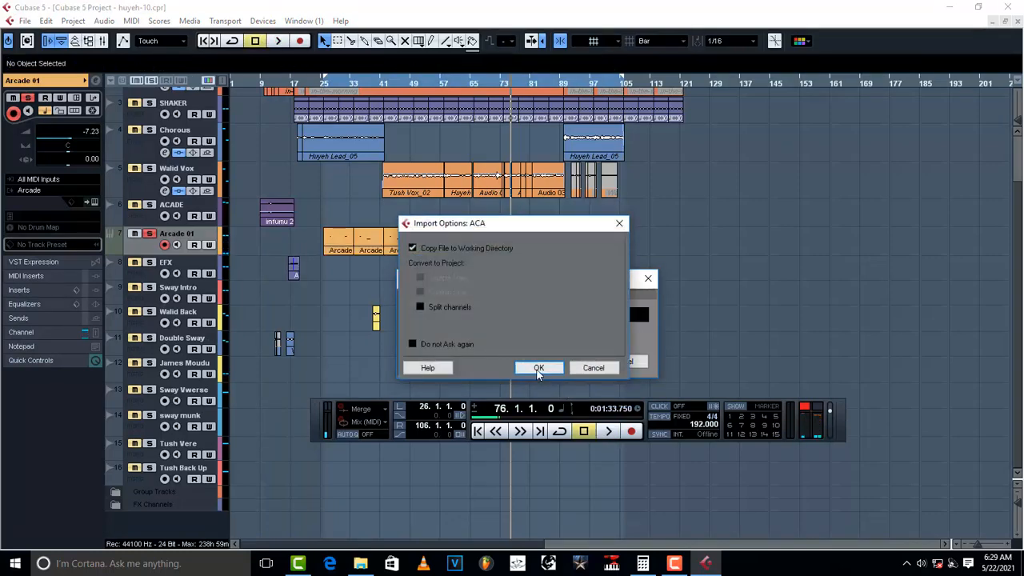
pyautogui.click(533, 367)
pyautogui.click(707, 464)
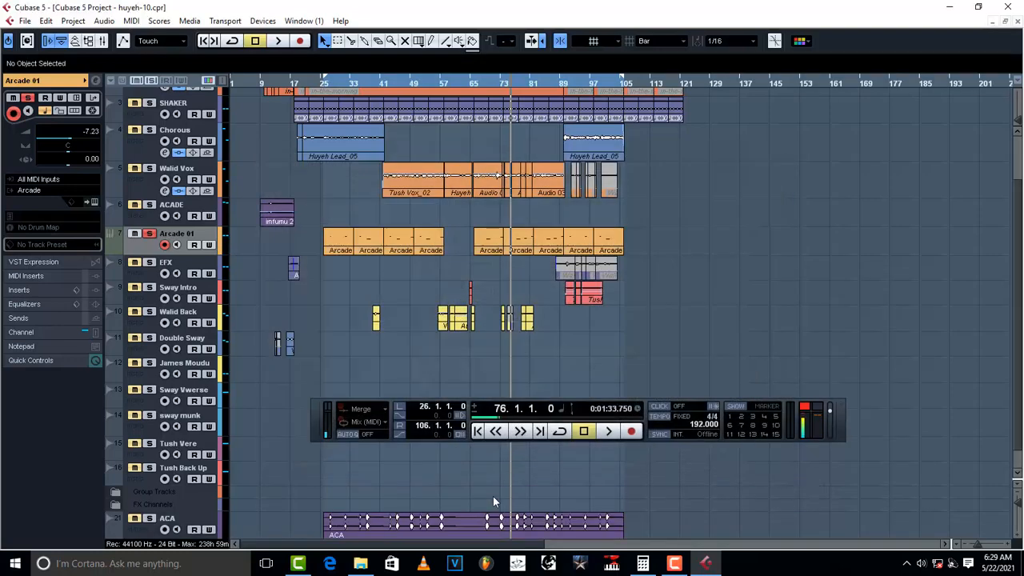
pyautogui.scroll(-1, 445, 474)
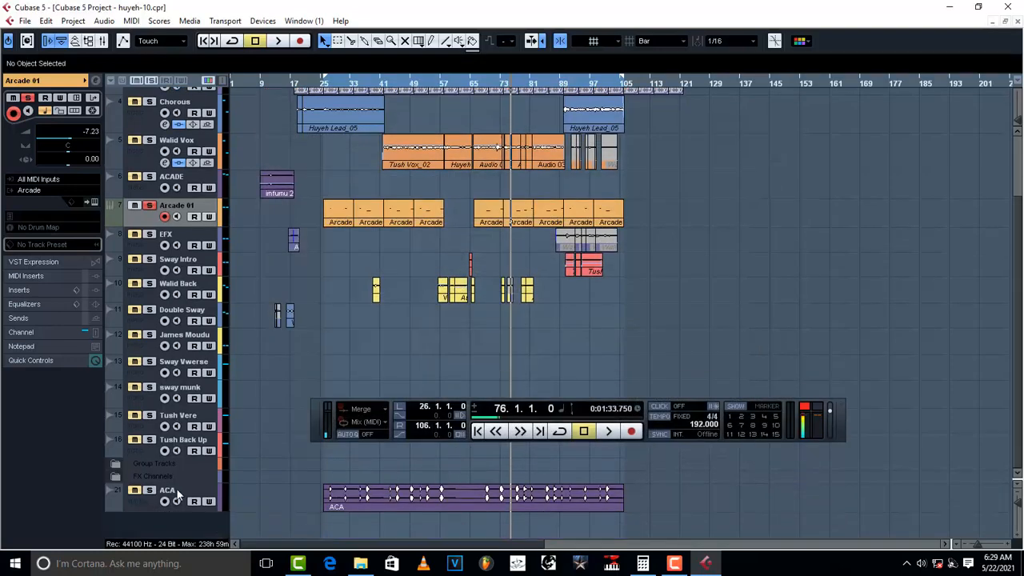
pyautogui.moveTo(178, 496); pyautogui.dragTo(181, 346)
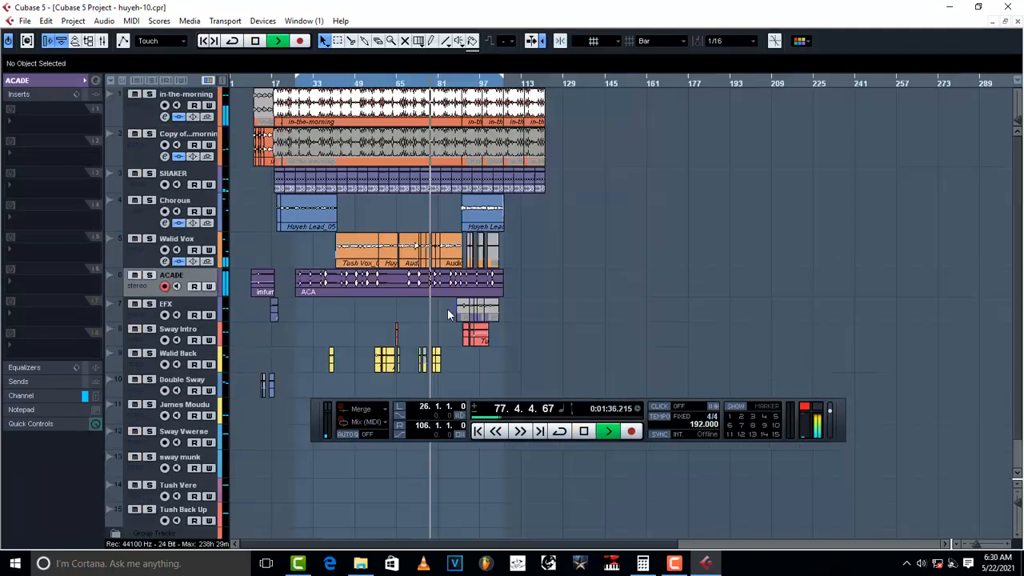
# Split the ACA event on the ACADE track at several points between about bars 67 and 88
pyautogui.press('h')
pyautogui.press('h')
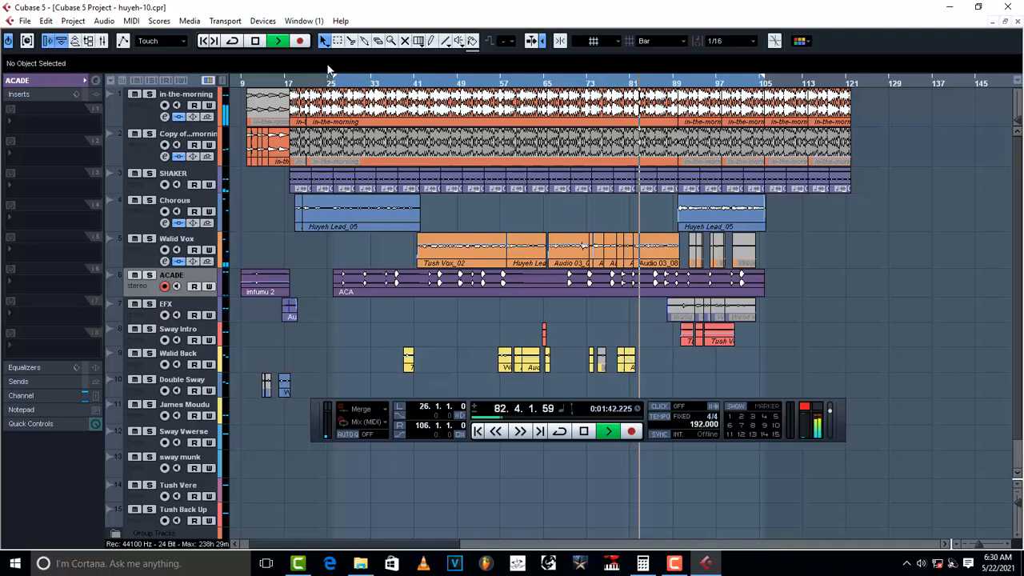
pyautogui.click(557, 287)
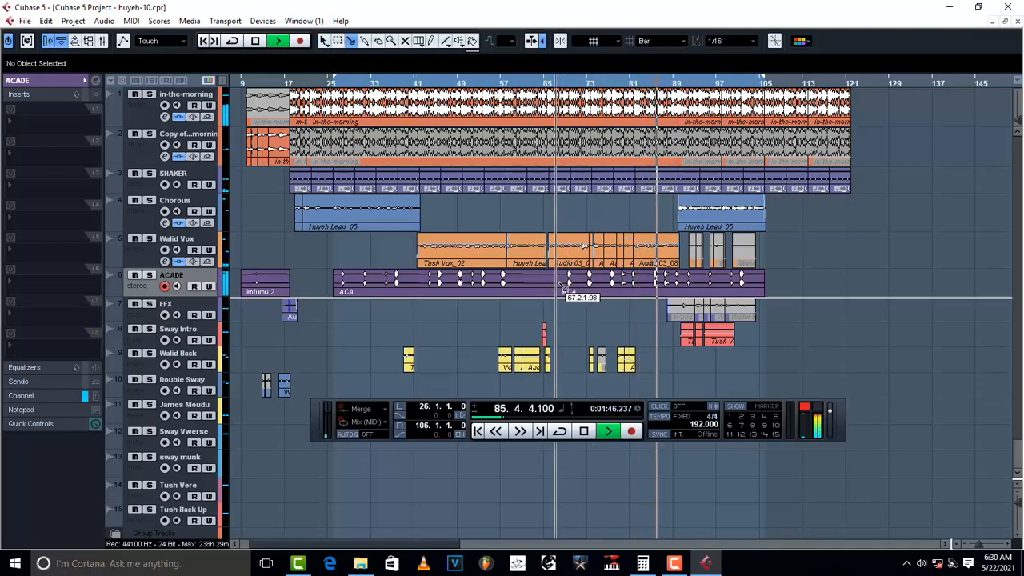
pyautogui.click(645, 286)
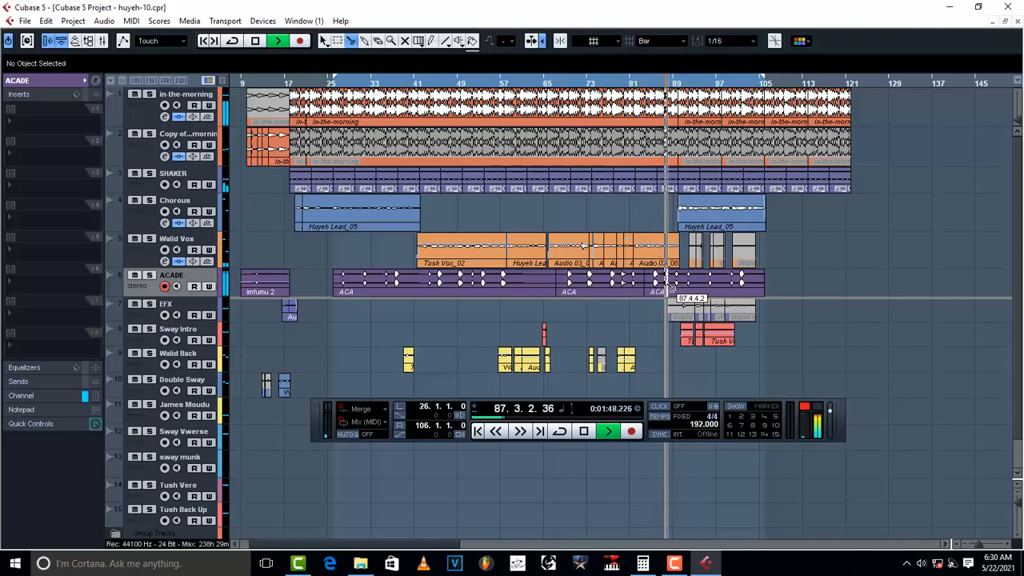
pyautogui.click(672, 287)
pyautogui.click(662, 287)
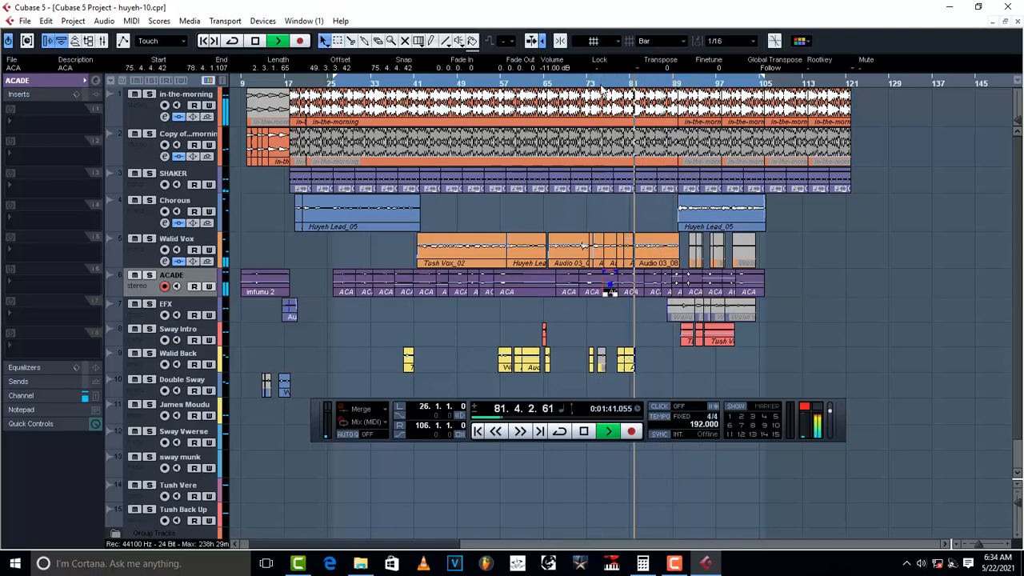
# Play from about bar 76 and lower the volume of the short ACA event starting near there
pyautogui.click(601, 83)
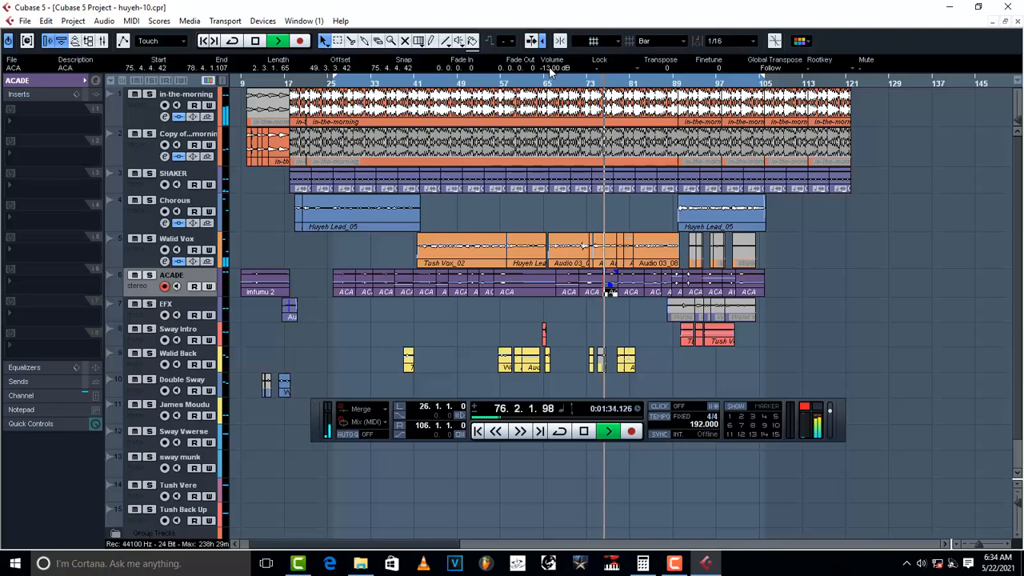
pyautogui.scroll(-3, 550, 72)
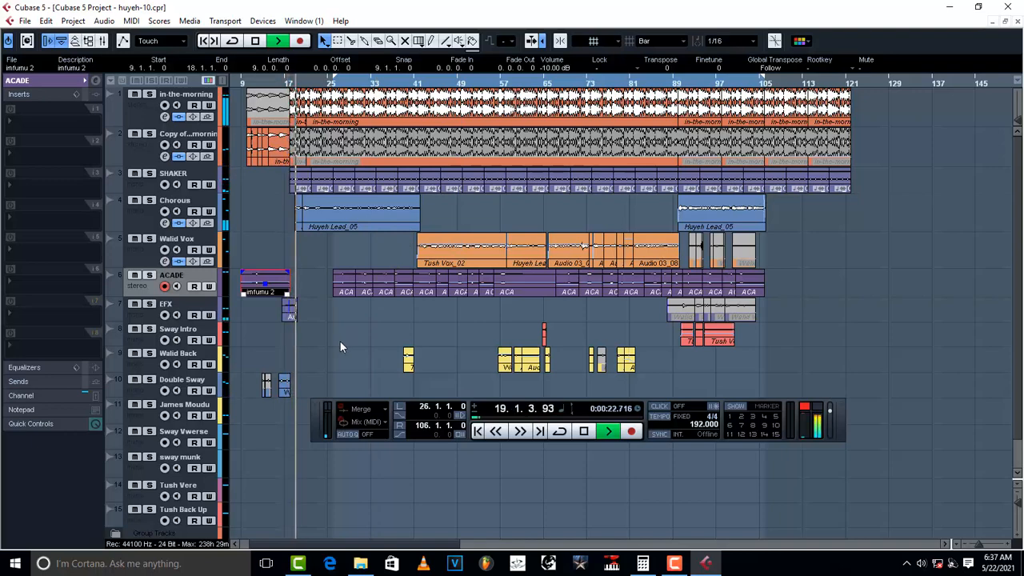
pyautogui.press('space')
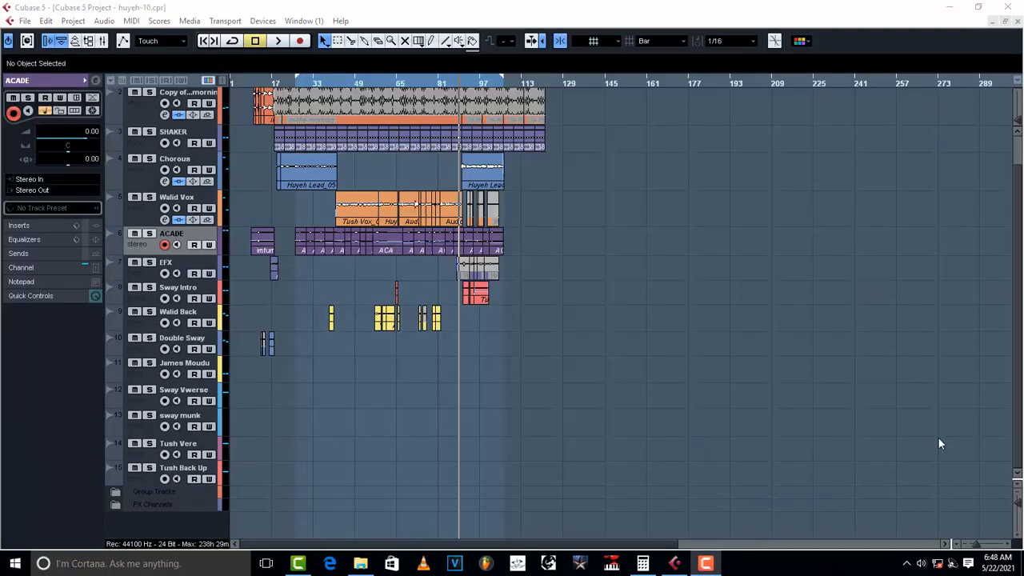
# Show the transport panel and delete the second Huyeh Lead_05 event, near bar 90 on the Chorous track
pyautogui.press('F2')
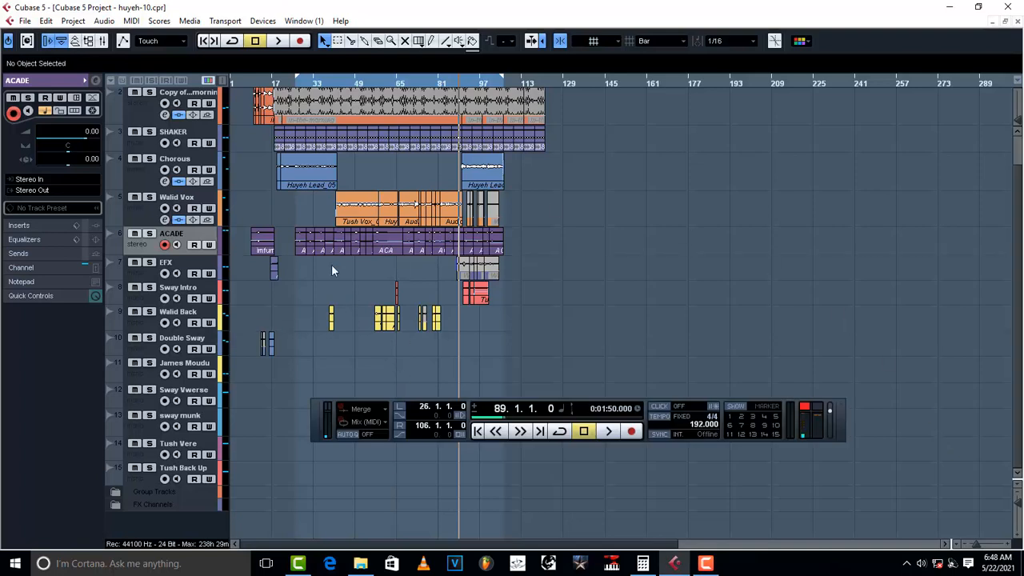
pyautogui.click(495, 178)
pyautogui.press('Delete')
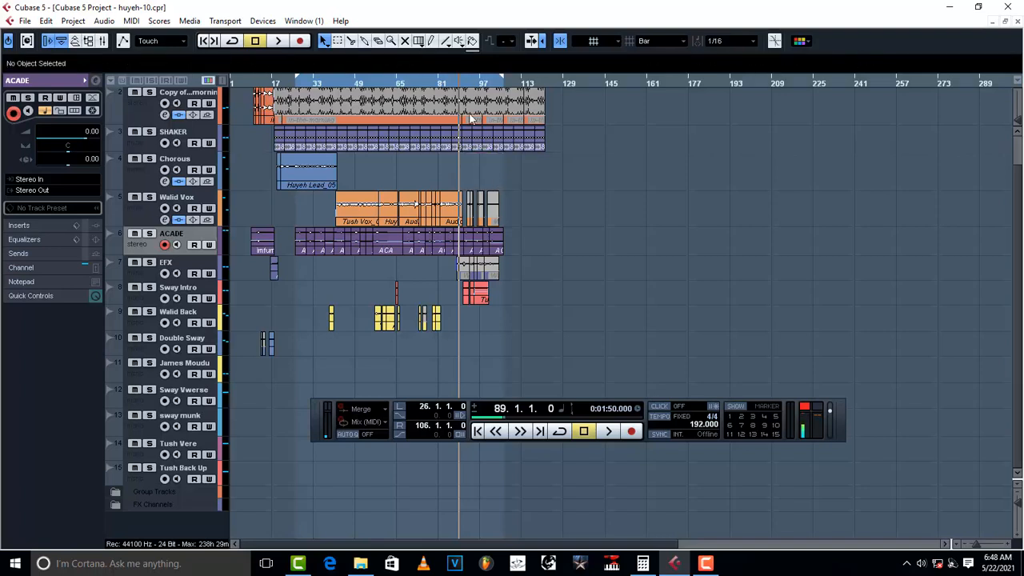
# Split the remaining long Huyeh Lead_05 event on the Chorous track at bar 26
pyautogui.click(303, 175)
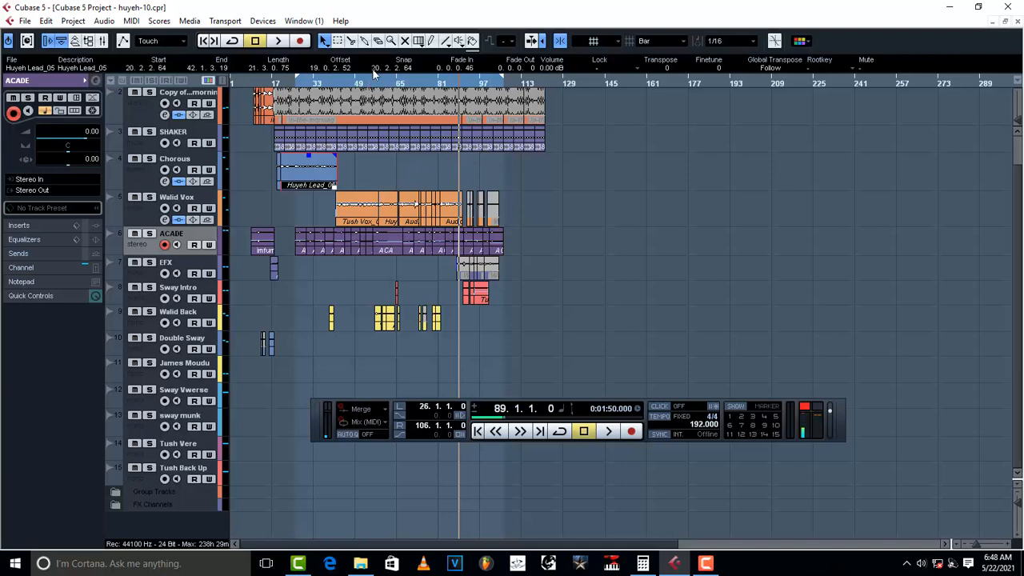
pyautogui.click(307, 83)
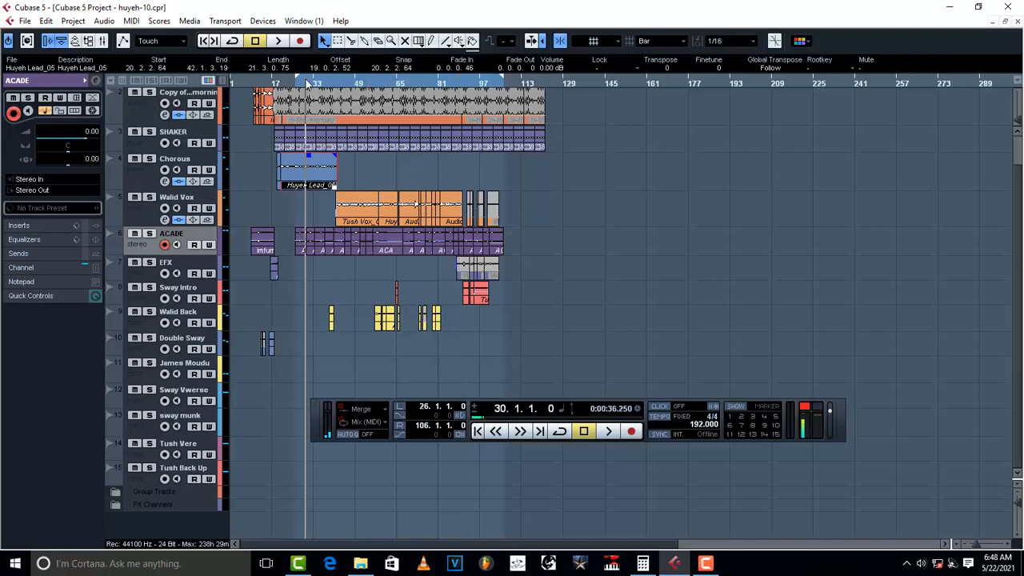
pyautogui.press('h')
pyautogui.press('h')
pyautogui.press('h')
pyautogui.press('h')
pyautogui.press('h')
pyautogui.press('h')
pyautogui.press('h')
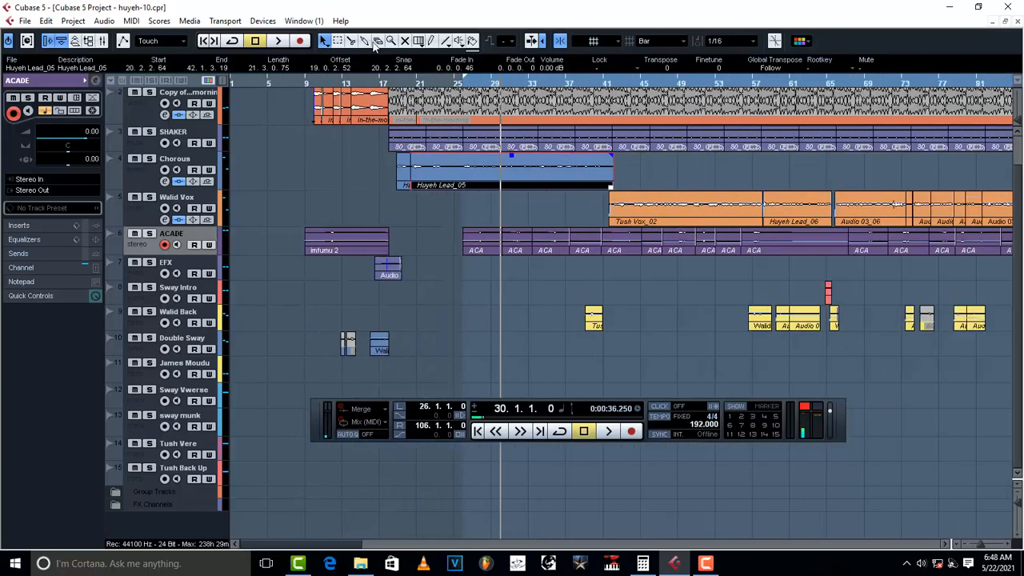
pyautogui.click(352, 42)
pyautogui.click(465, 170)
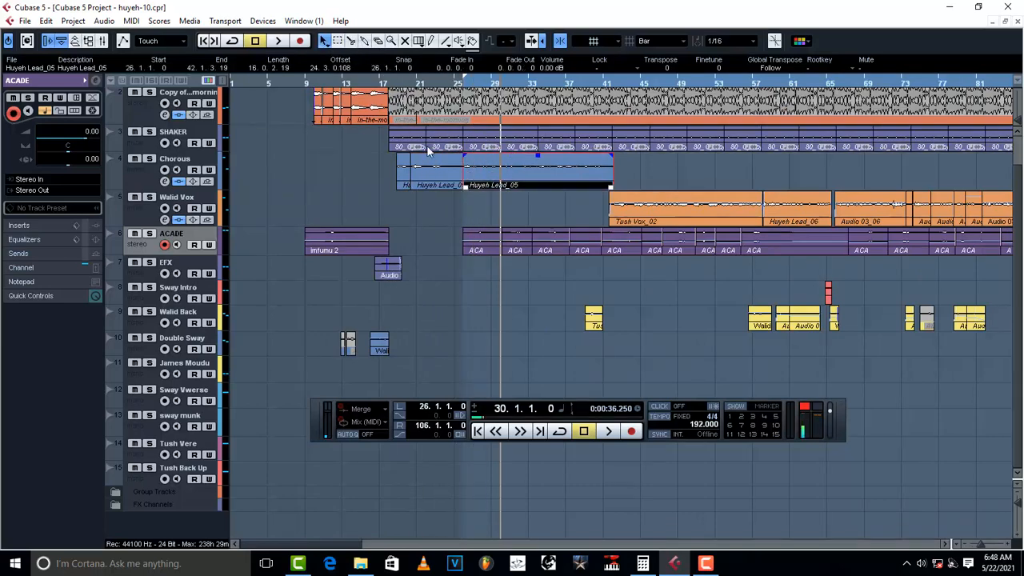
# Duplicate the Huyeh Lead_05 section that starts at bar 26 and place the copy at bar 90 on the Chorous track
pyautogui.hotkey('ctrl', 'd')
pyautogui.press('g')
pyautogui.press('g')
pyautogui.press('g')
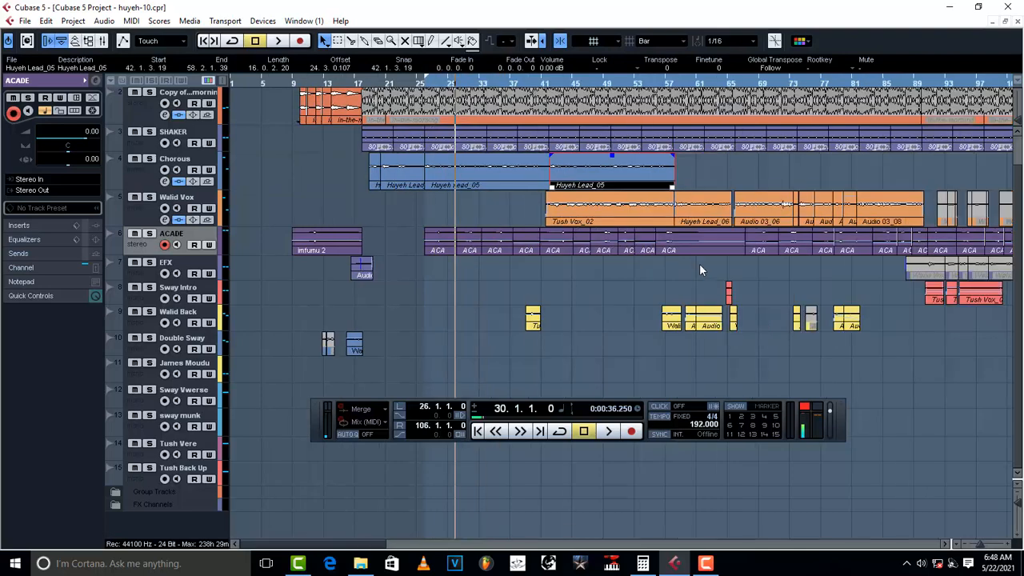
pyautogui.moveTo(513, 178); pyautogui.dragTo(741, 174)
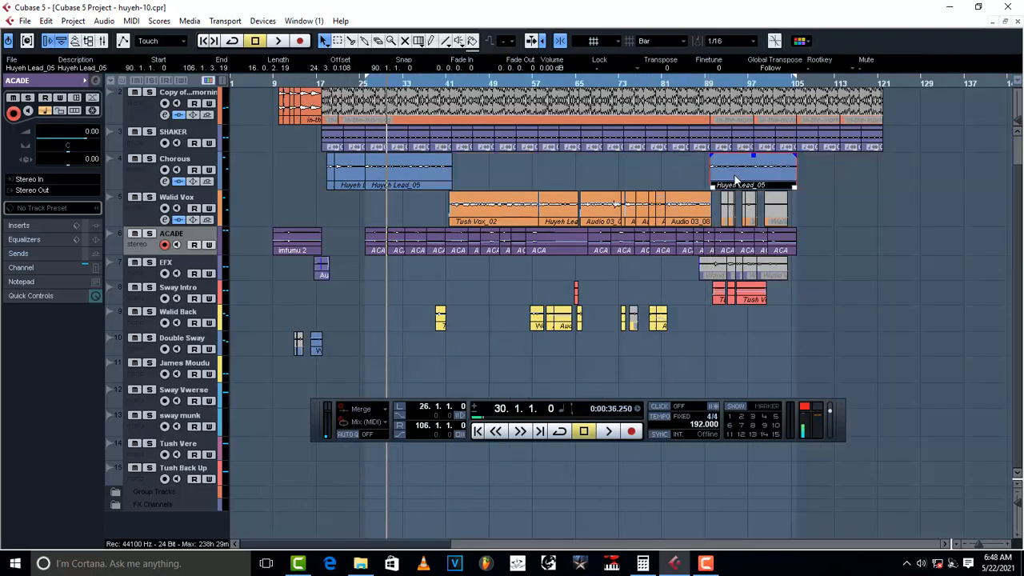
# Examine the start of the copied Huyeh Lead_05 event around bar 90 against the neighbouring vocal and beat events
pyautogui.click(707, 90)
pyautogui.press('h')
pyautogui.press('h')
pyautogui.press('h')
pyautogui.press('h')
pyautogui.press('h')
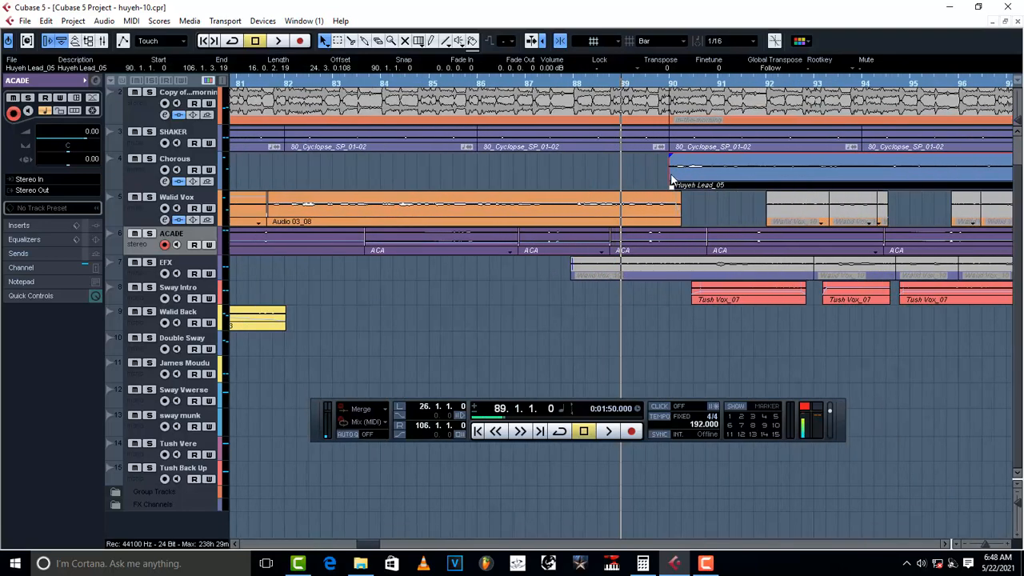
pyautogui.press('h')
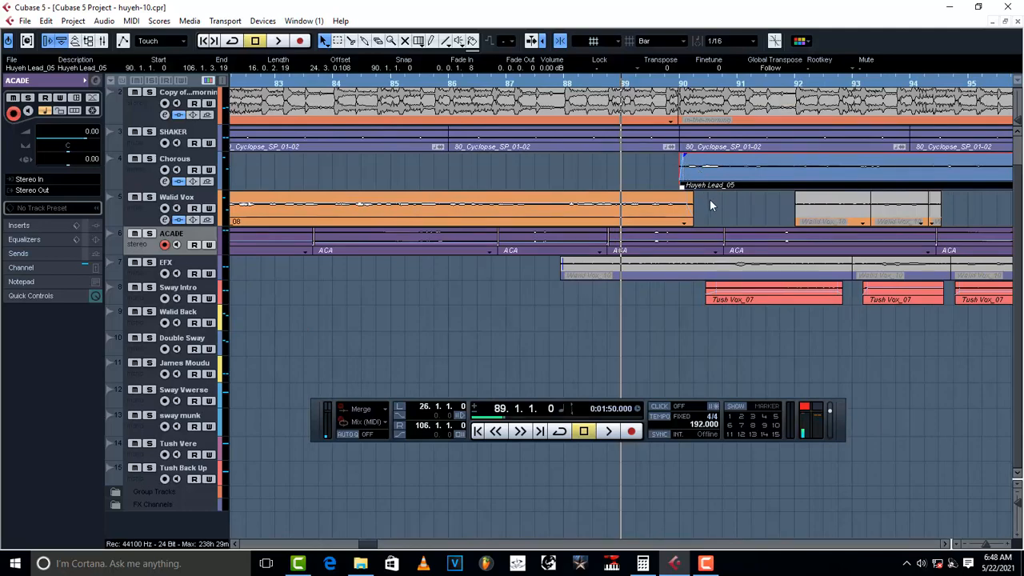
pyautogui.press('g')
pyautogui.press('g')
pyautogui.press('g')
pyautogui.press('g')
pyautogui.press('g')
pyautogui.press('g')
pyautogui.press('g')
pyautogui.press('g')
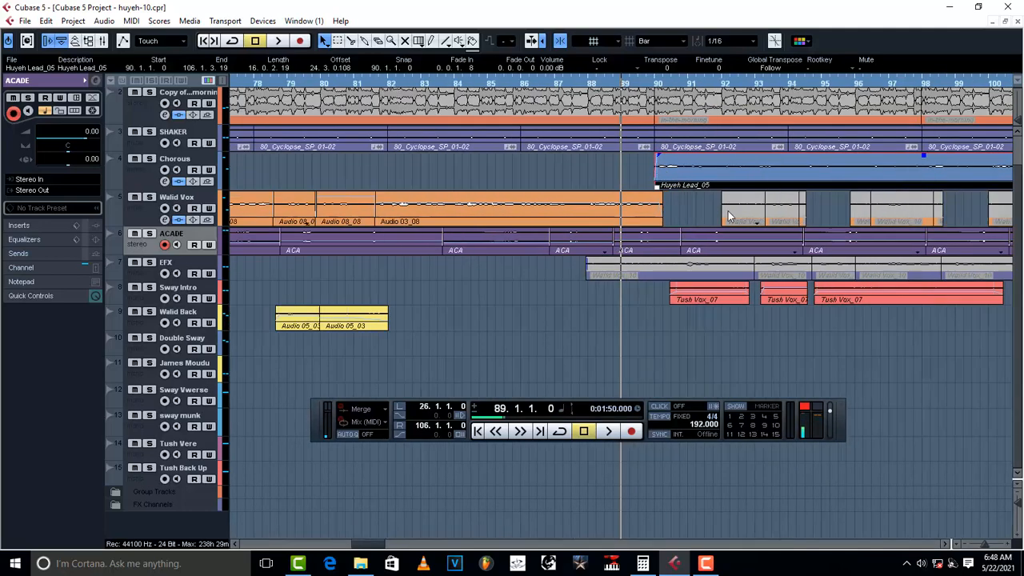
pyautogui.press('g')
# Crossfade the two adjoining Huyeh Lead_05 events at the bar 26 split on the Chorous track
pyautogui.click(361, 176)
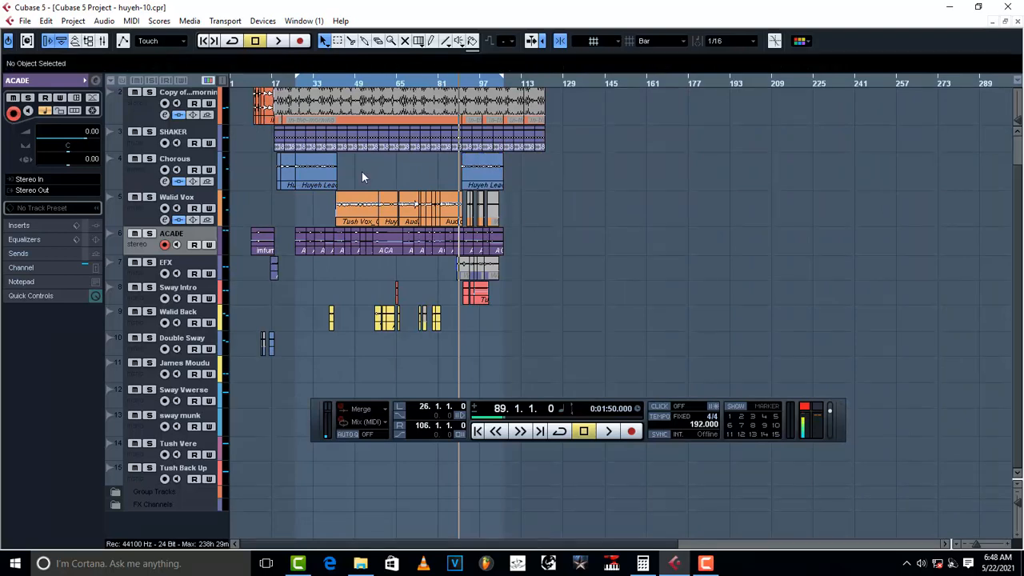
pyautogui.click(295, 183)
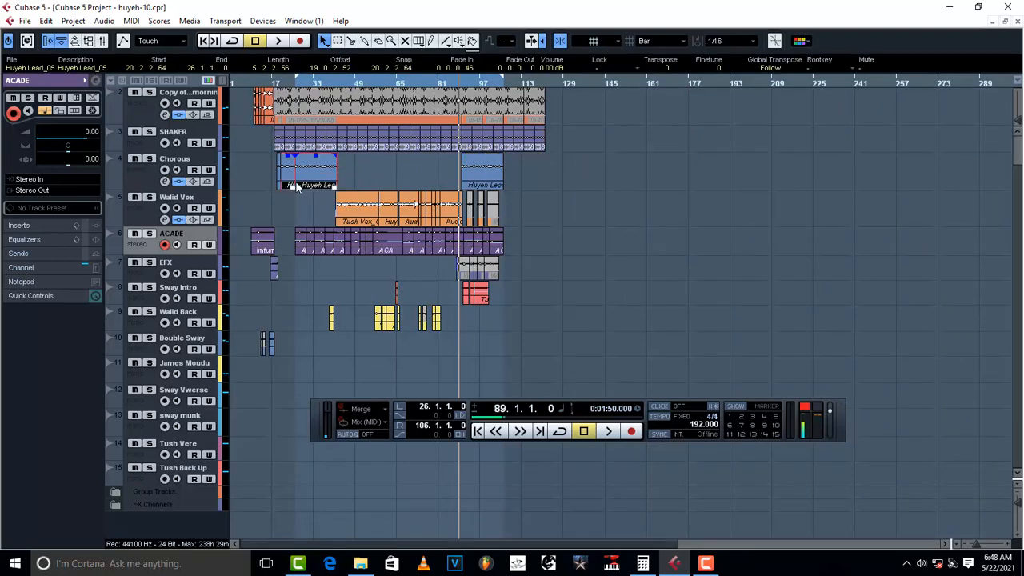
pyautogui.click(104, 20)
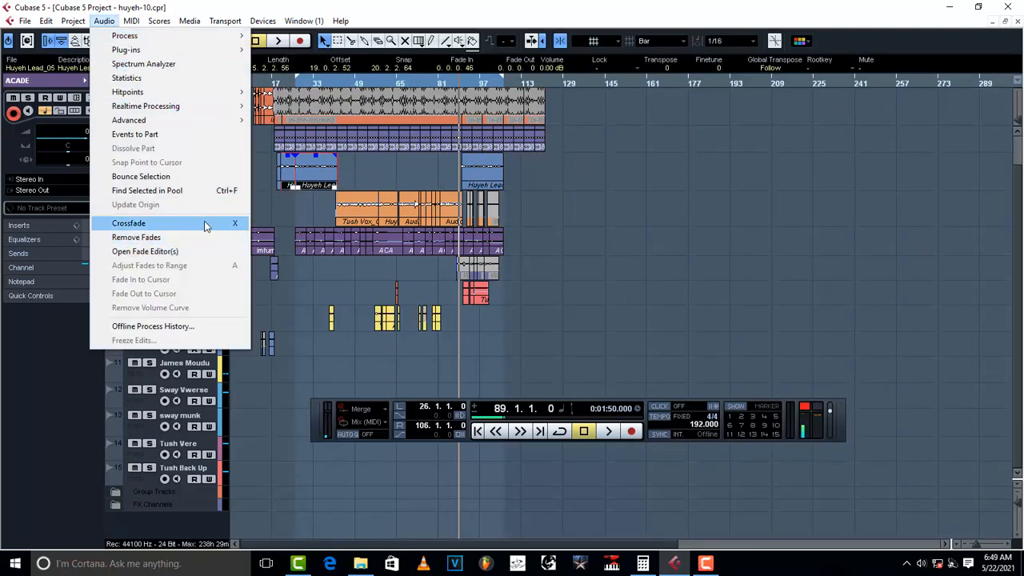
pyautogui.click(206, 224)
pyautogui.click(577, 216)
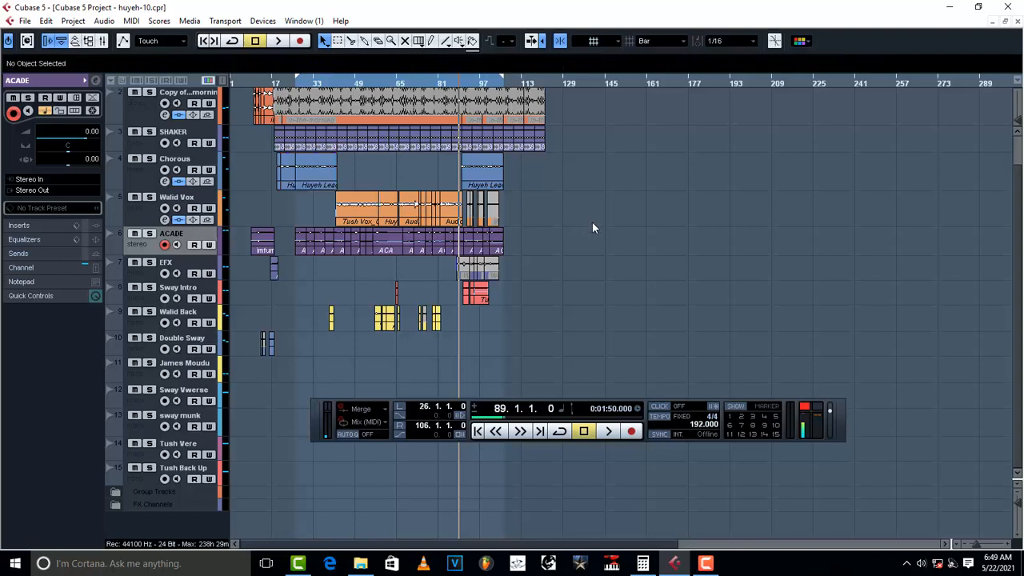
# Play the song from bar 89 to check the copied chorus section and save the project
pyautogui.press('space')
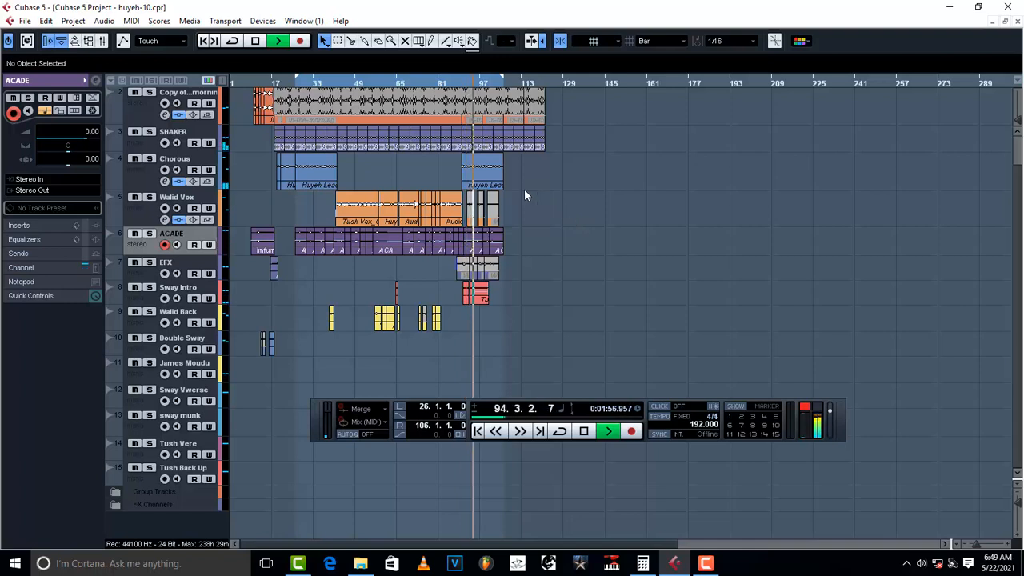
pyautogui.click(25, 21)
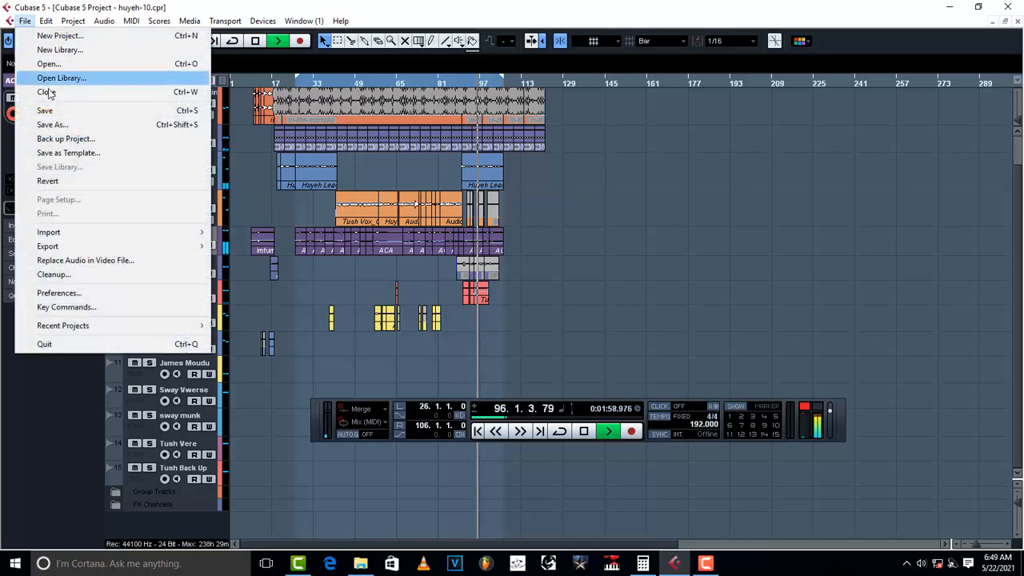
pyautogui.click(54, 111)
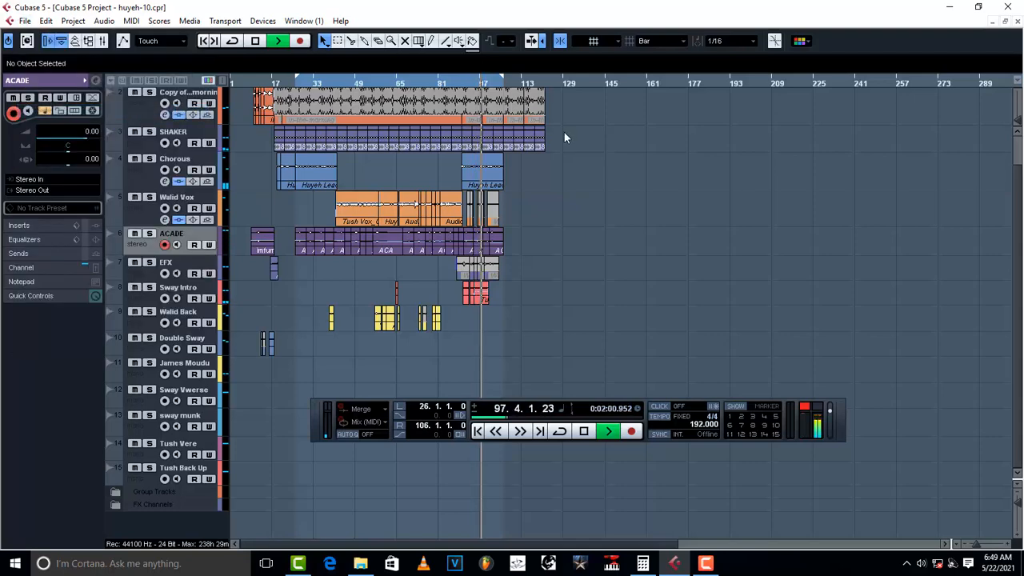
pyautogui.press('h')
pyautogui.press('h')
pyautogui.press('h')
pyautogui.press('h')
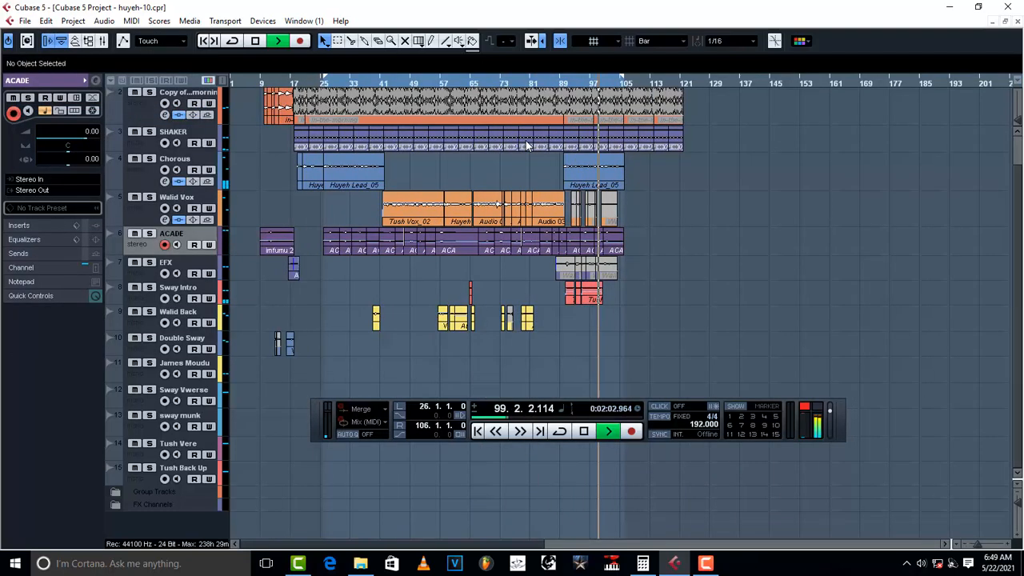
pyautogui.press('g')
pyautogui.press('g')
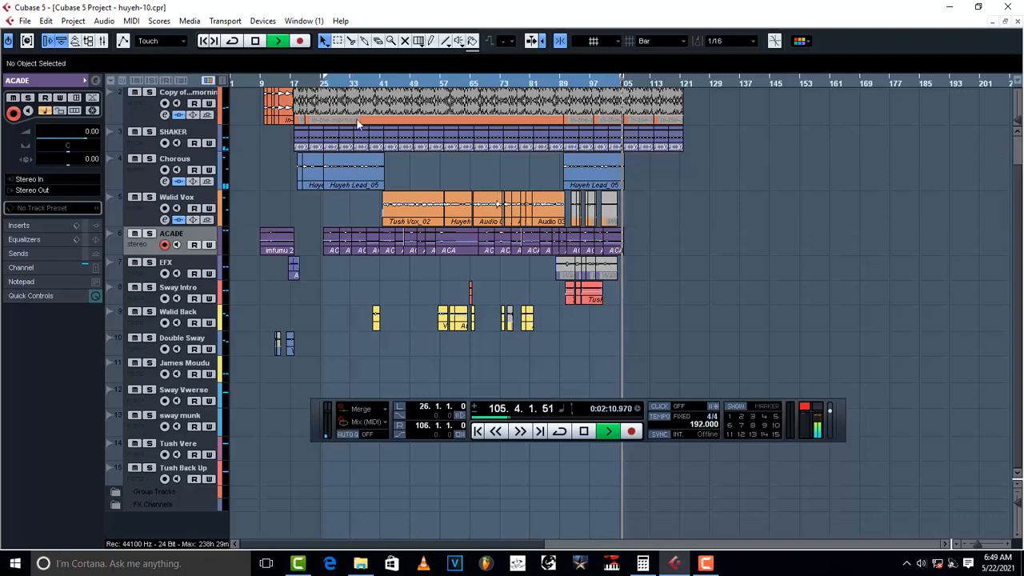
# Set the volume of the Audio 14_03 event on the EFX track to 2 dB and play the passage around bar 17
pyautogui.click(232, 41)
pyautogui.click(646, 278)
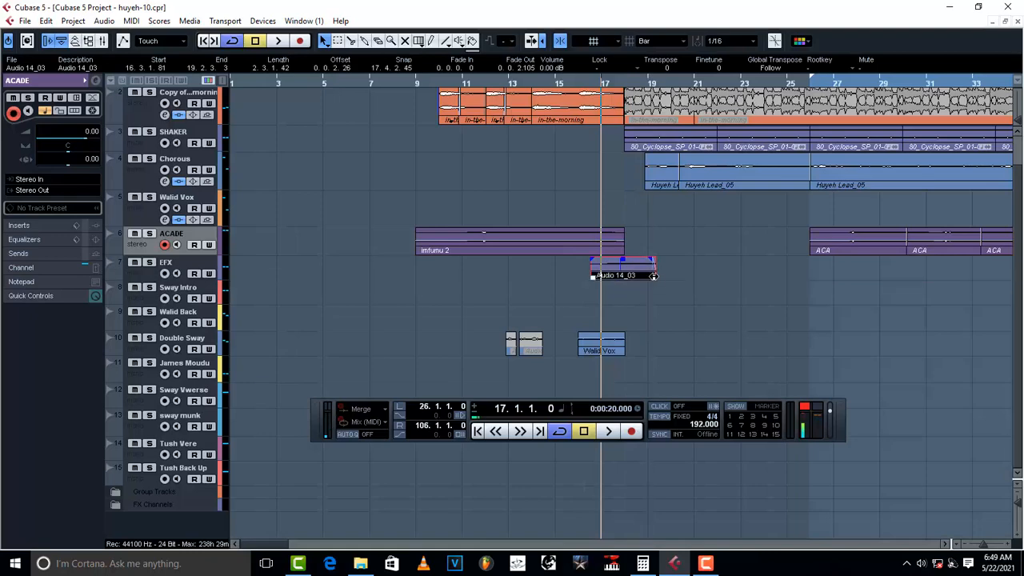
pyautogui.press('g')
pyautogui.press('g')
pyautogui.press('g')
pyautogui.press('g')
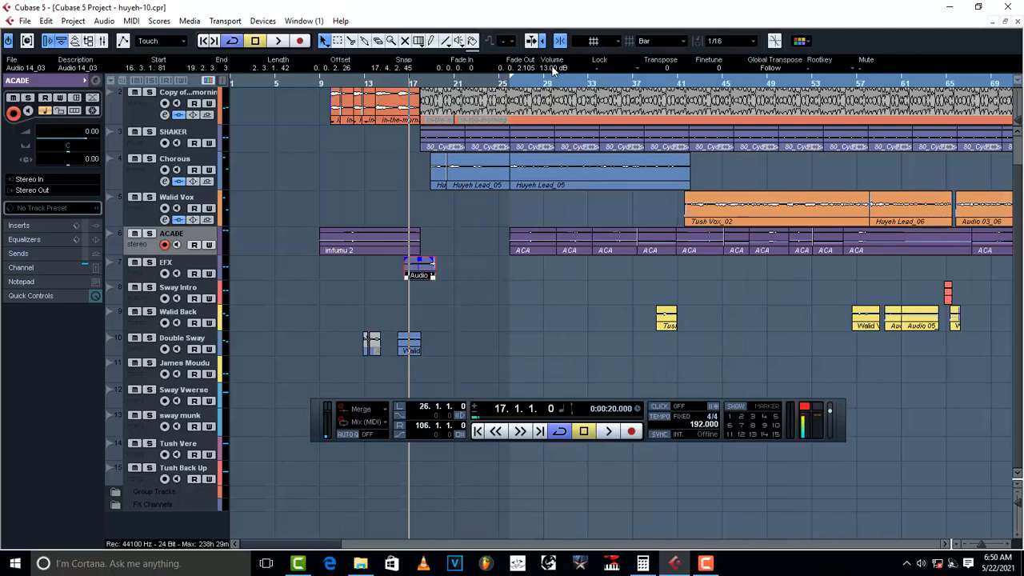
pyautogui.press('space')
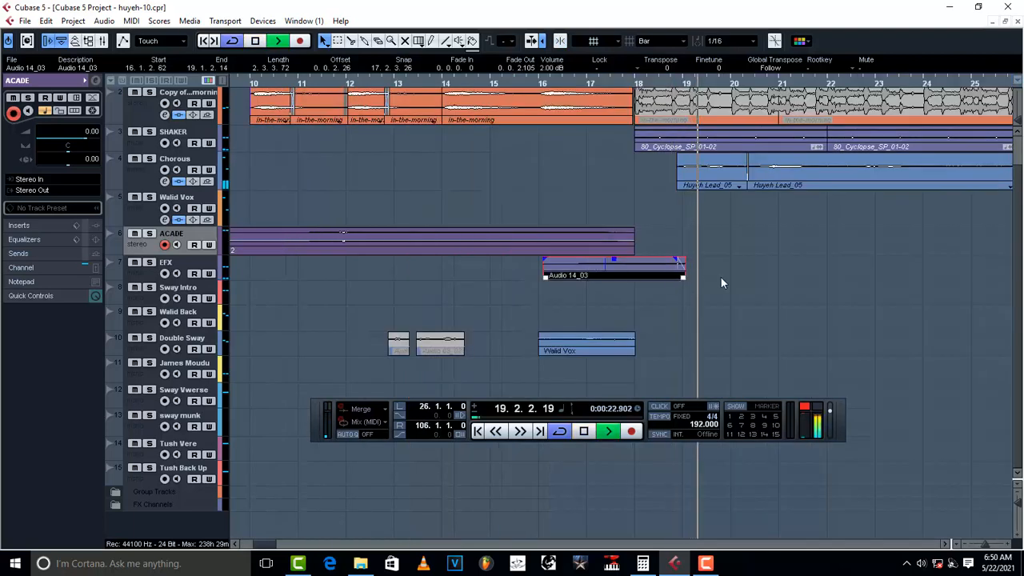
pyautogui.press('space')
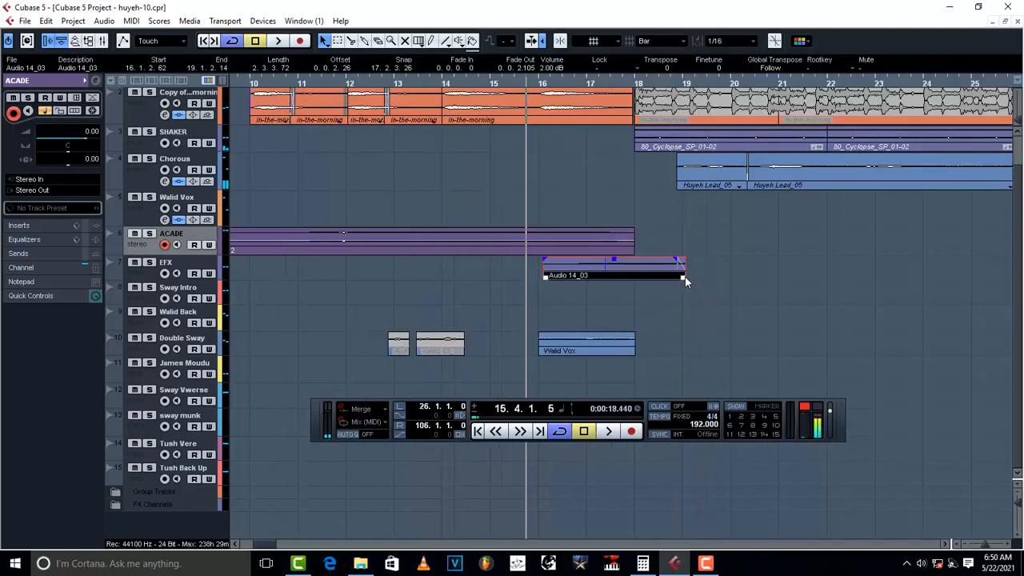
# Trim the end of the Audio 14_03 event to about bar 18.4.4 and play the passage again
pyautogui.press('space')
pyautogui.moveTo(685, 277); pyautogui.dragTo(678, 277)
pyautogui.press('space')
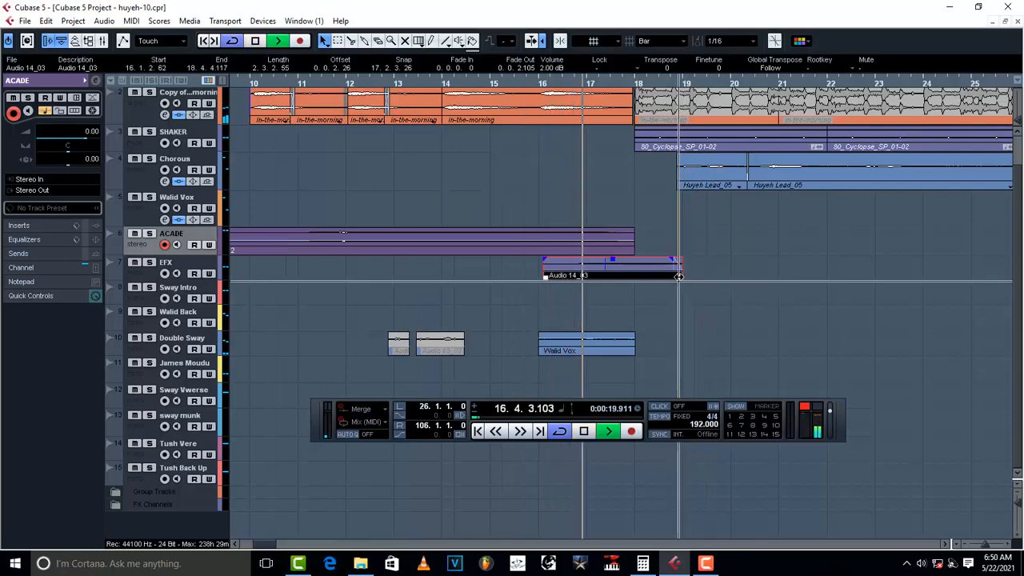
pyautogui.press('space')
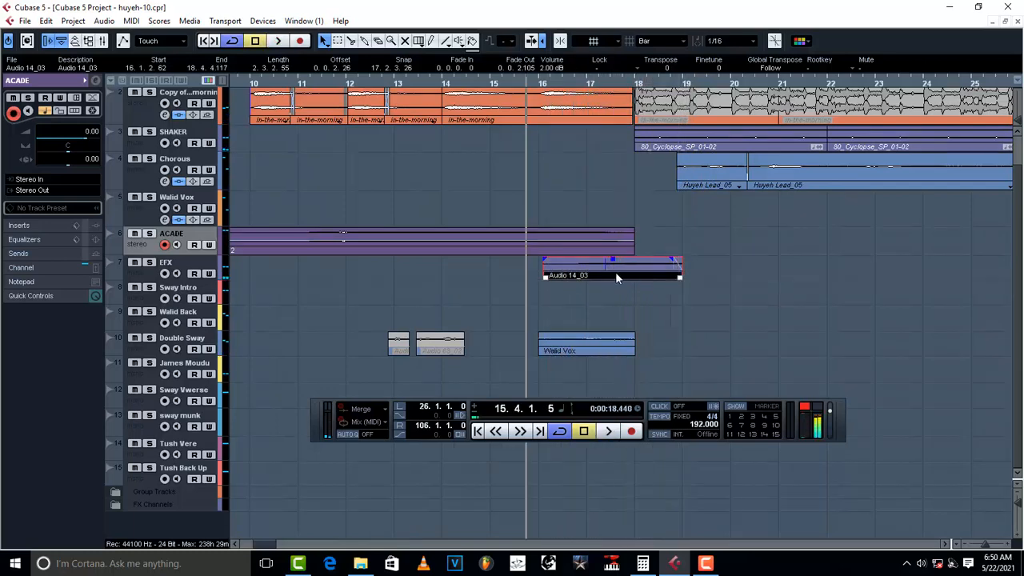
# Try the Audio 14_03 event at start positions of about 15.4.4 and 16.2.1 on the EFX track during playback
pyautogui.press('space')
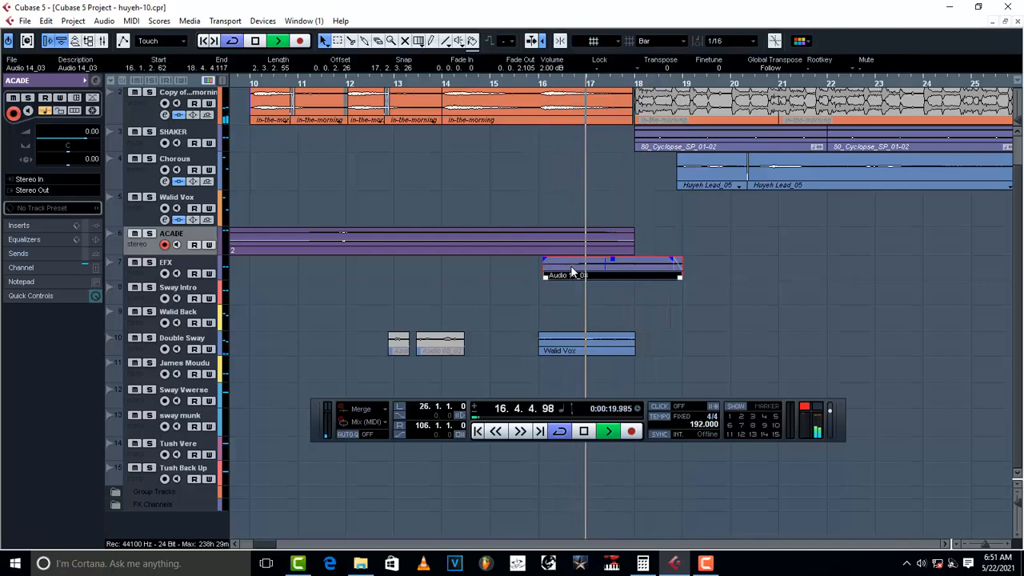
pyautogui.press('space')
pyautogui.press('space')
pyautogui.moveTo(586, 272); pyautogui.dragTo(581, 272)
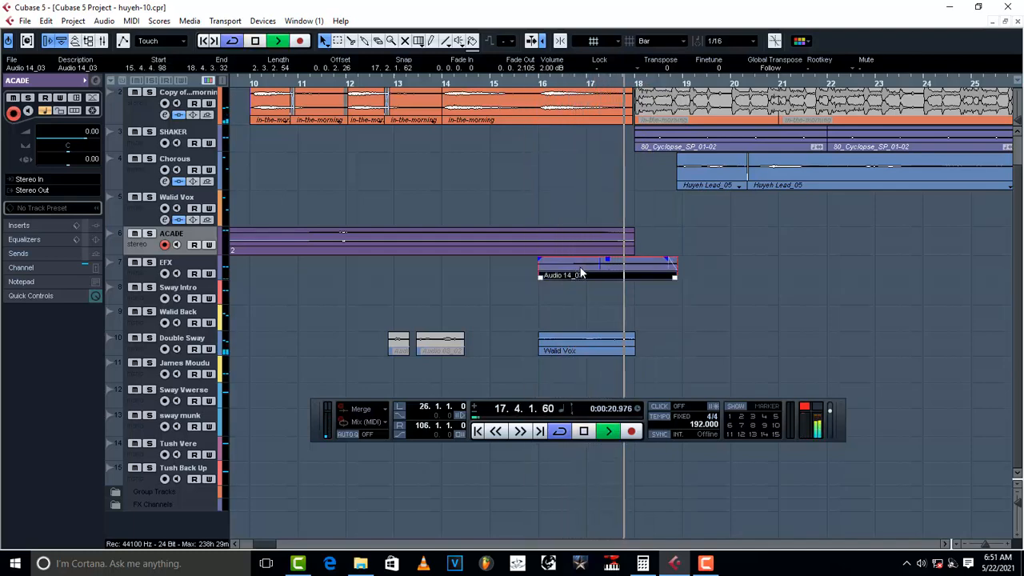
pyautogui.press('space')
pyautogui.moveTo(581, 273); pyautogui.dragTo(596, 275)
pyautogui.press('space')
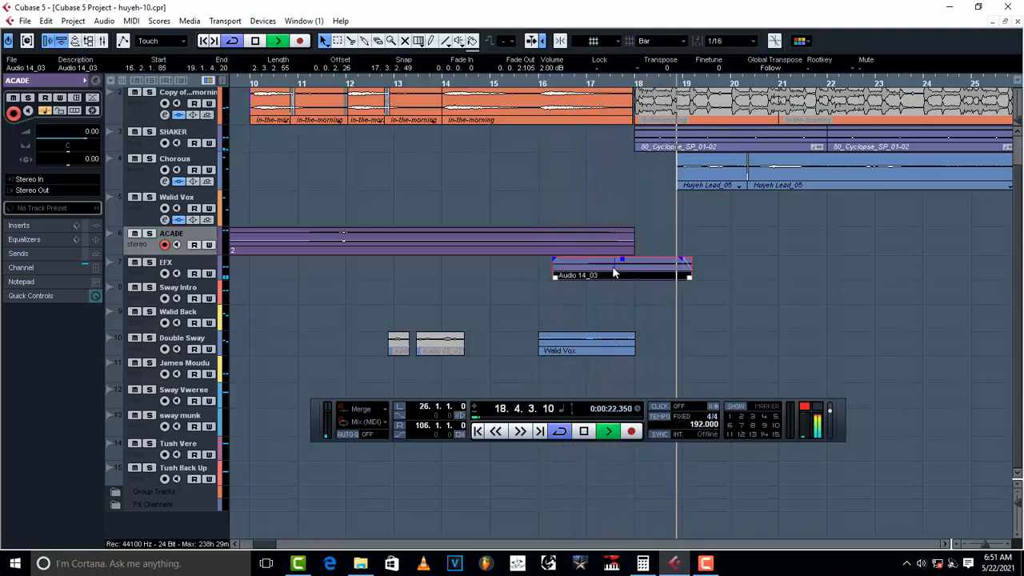
# Undo the recent moves and the end trim of the Audio 14_03 event and stop playback
pyautogui.moveTo(621, 270); pyautogui.dragTo(613, 269)
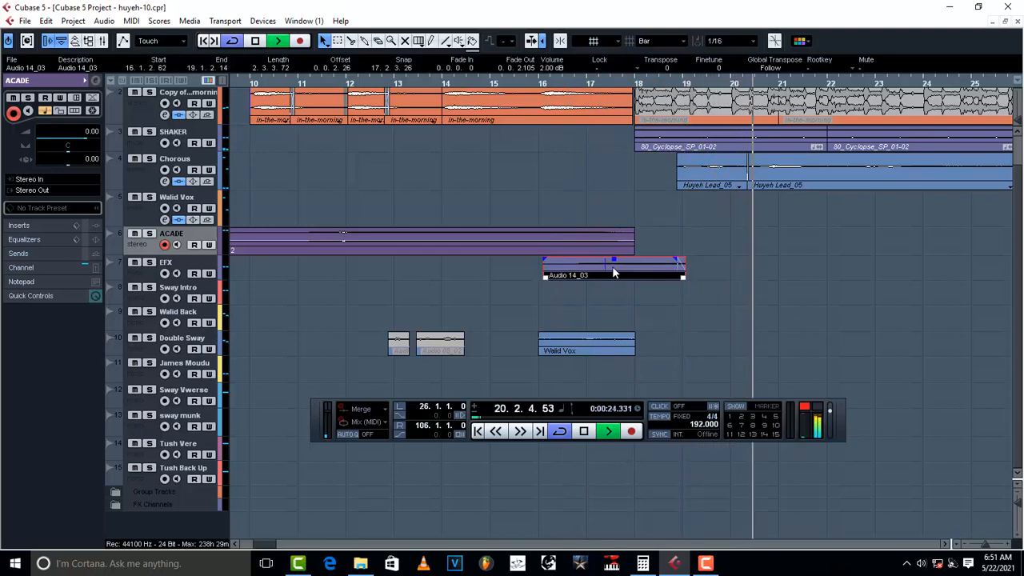
pyautogui.hotkey('ctrl', 'z')
pyautogui.hotkey('ctrl', 'z')
pyautogui.press('space')
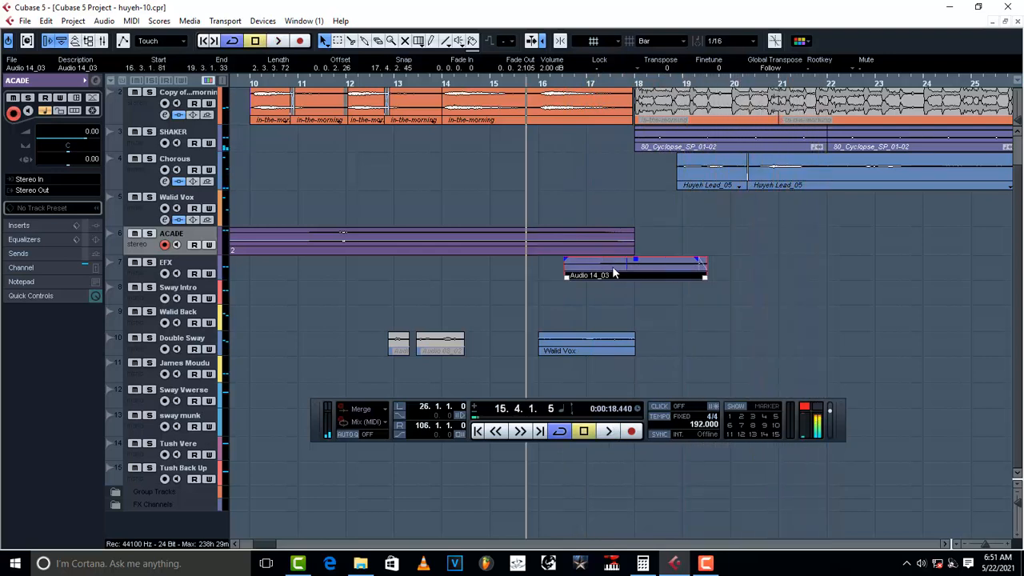
pyautogui.hotkey('ctrl', 'z')
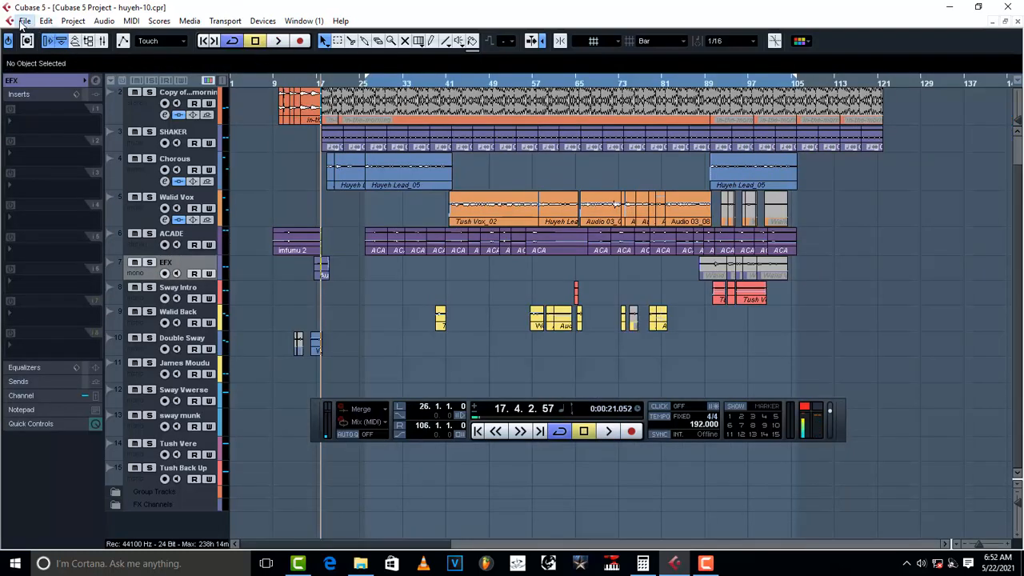
# Save the project and add an instrument track for Arcade directly above the ACADE track
pyautogui.click(22, 20)
pyautogui.click(67, 114)
pyautogui.click(152, 213)
pyautogui.rightClick(144, 215)
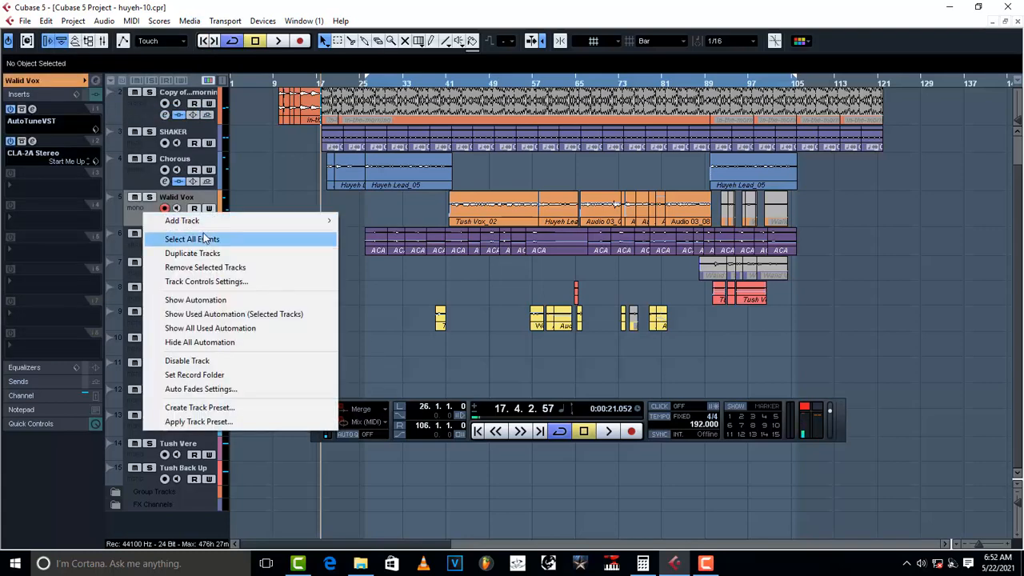
pyautogui.moveTo(219, 224)
pyautogui.click(385, 234)
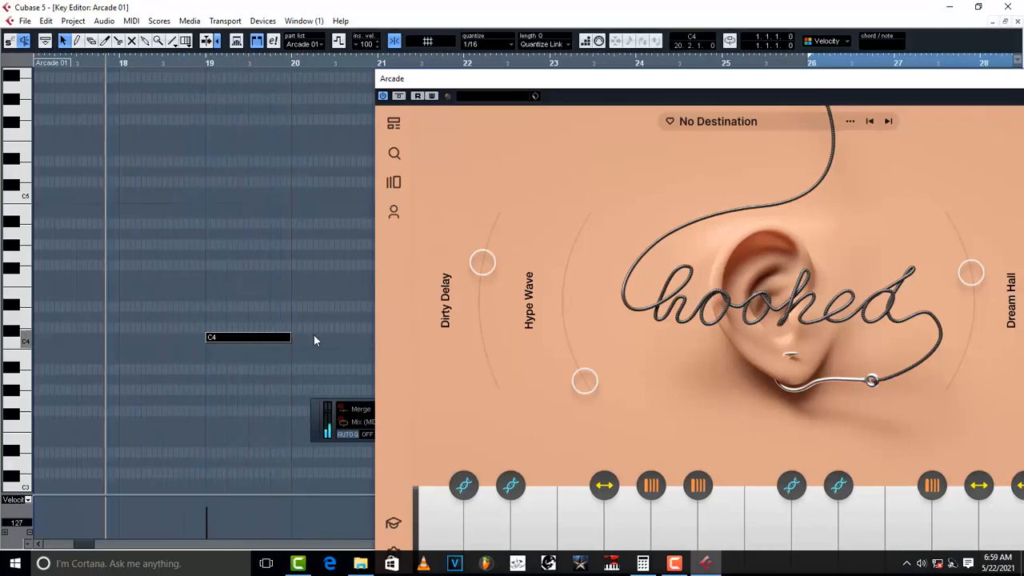
# Shorten the C4 note at bar 19 of the Arcade 01 part to about three beats and play it back
pyautogui.moveTo(291, 337); pyautogui.dragTo(275, 337)
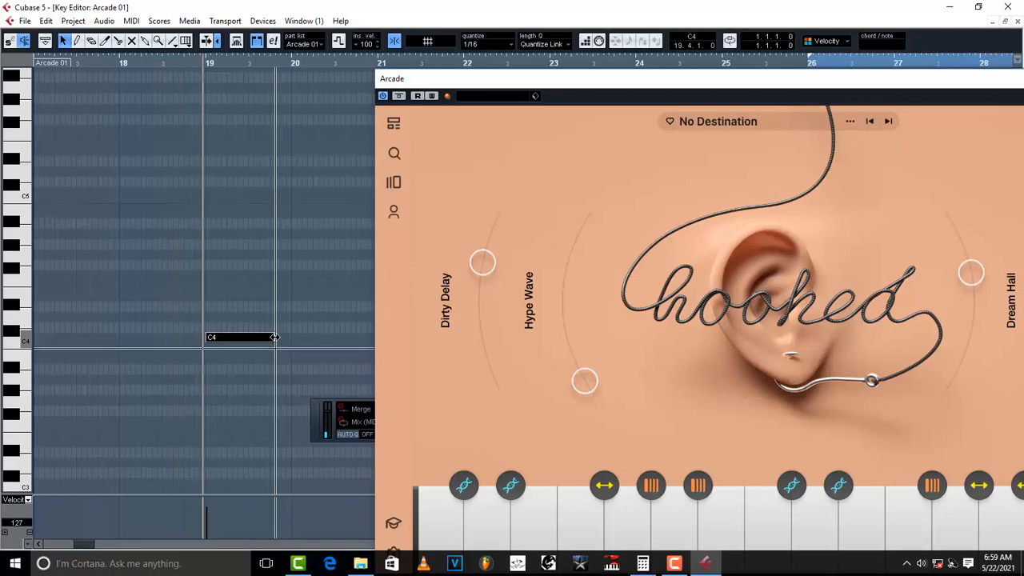
pyautogui.moveTo(269, 336); pyautogui.dragTo(267, 337)
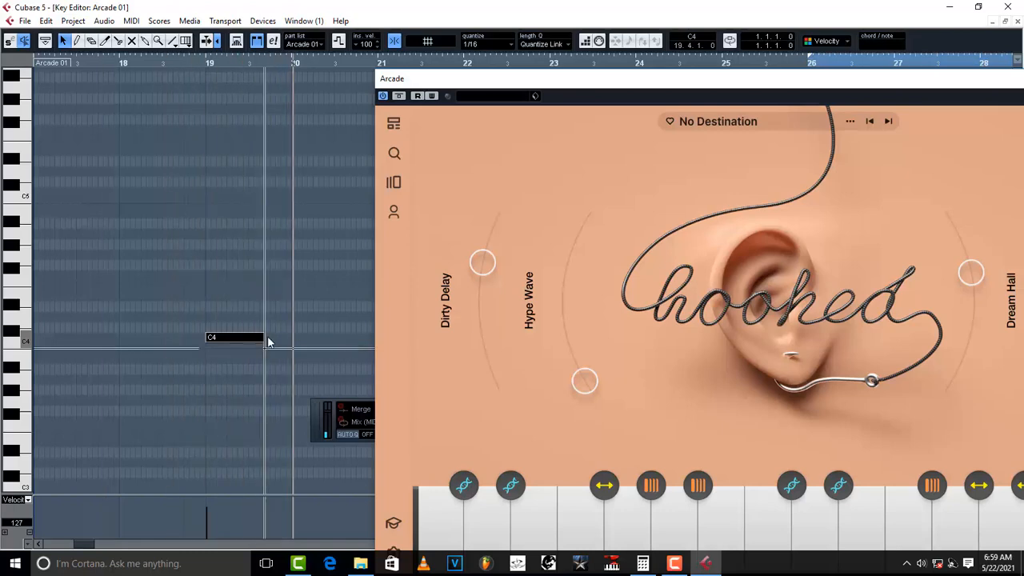
pyautogui.press('space')
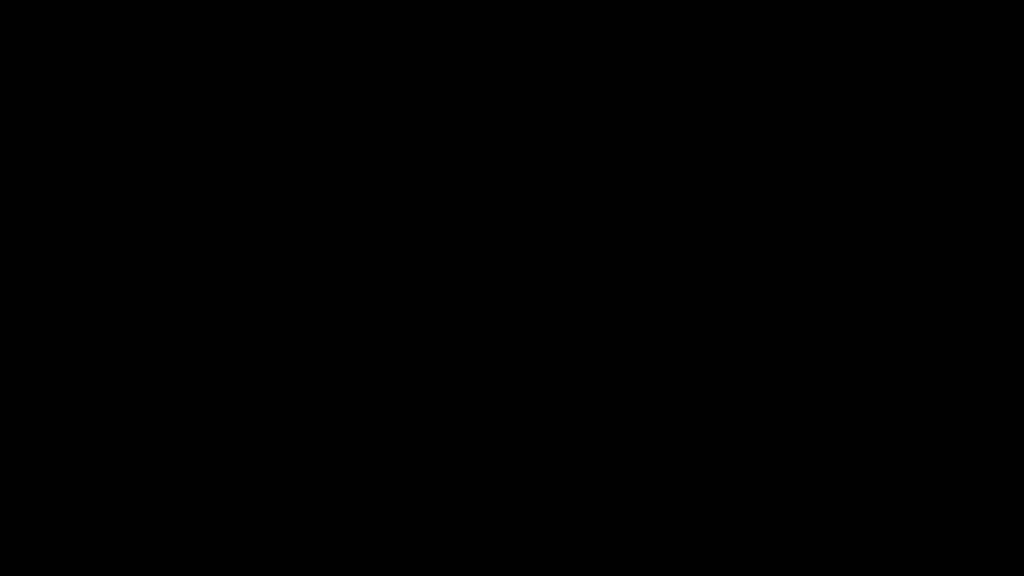
# Solo the Arcade 01 track and listen to its part from bar 40
pyautogui.press('space')
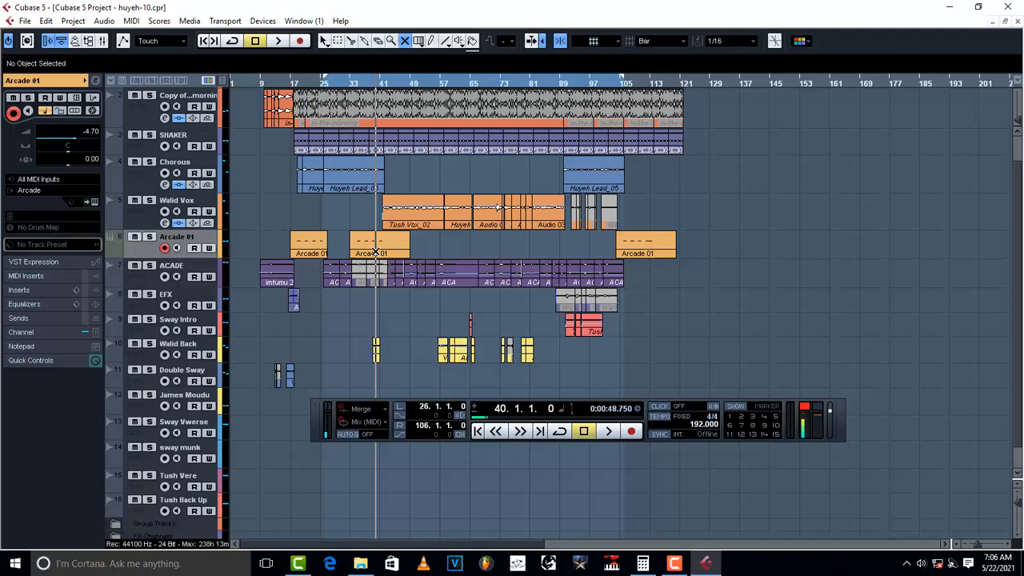
pyautogui.click(148, 239)
pyautogui.press('space')
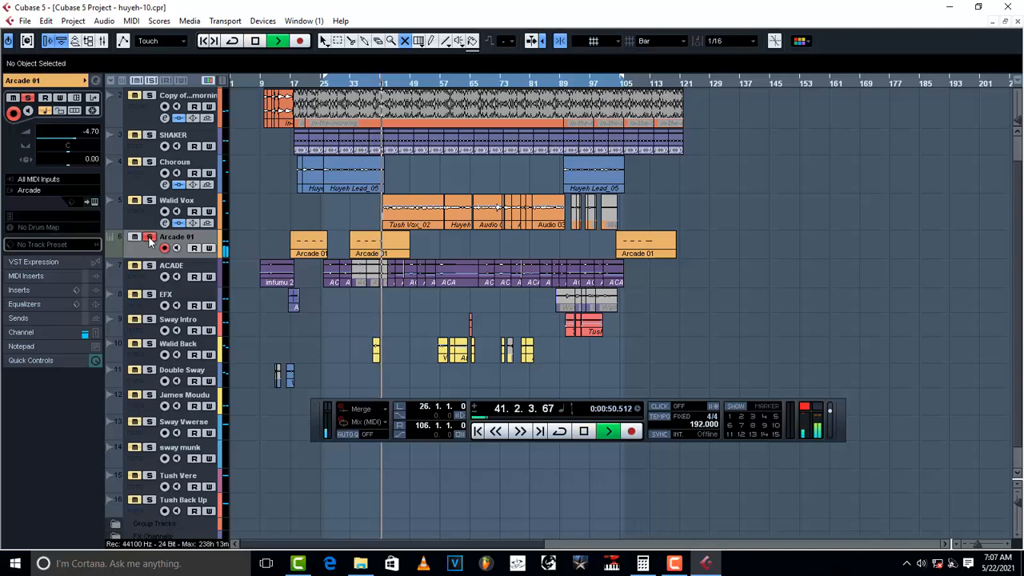
pyautogui.press('space')
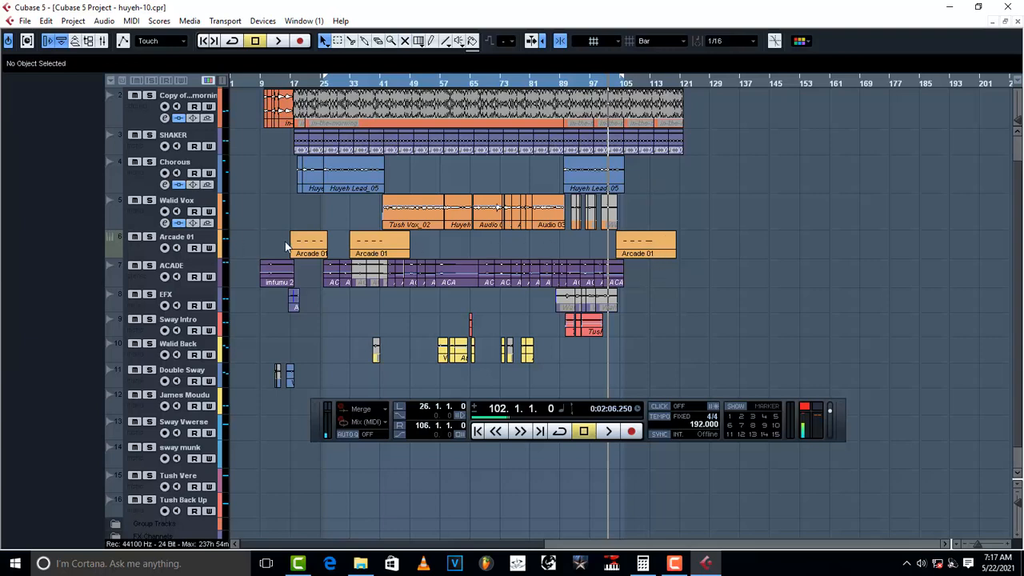
# Set the locators around all three Arcade 01 parts, from bar 17 to bar 120, and solo the Arcade 01 track
pyautogui.click(141, 253)
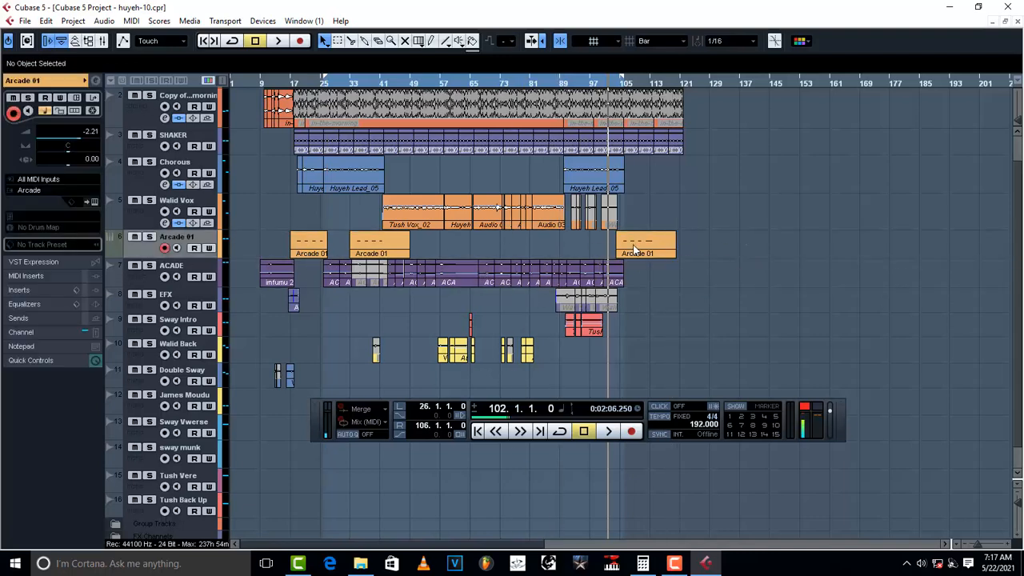
pyautogui.moveTo(635, 251); pyautogui.dragTo(248, 249)
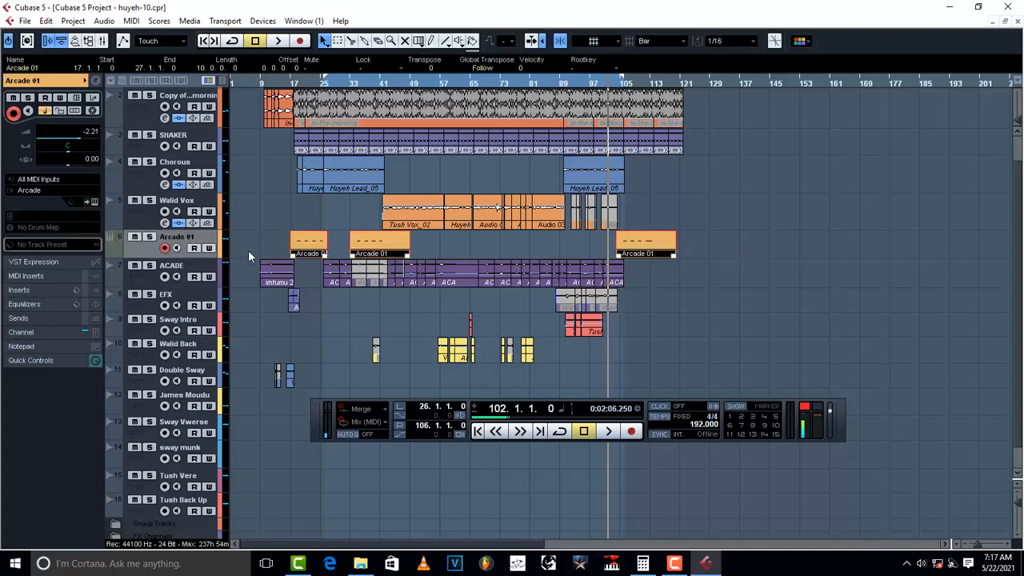
pyautogui.press('p')
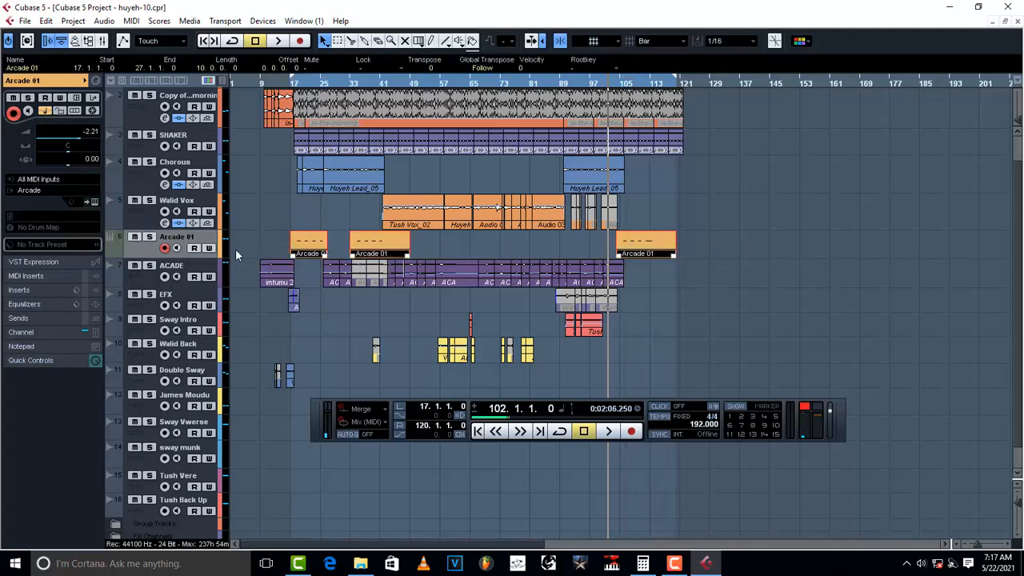
pyautogui.click(152, 238)
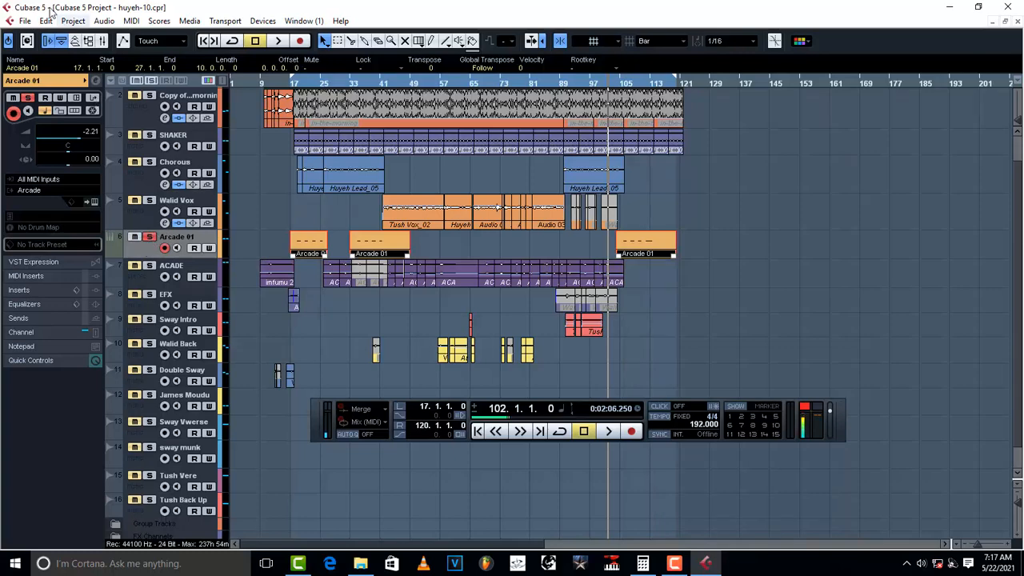
# Export the Stereo Out mixdown as the 24-bit, 44.1 kHz Wave file ACA under a unique name, importing it as an audio track
pyautogui.click(25, 21)
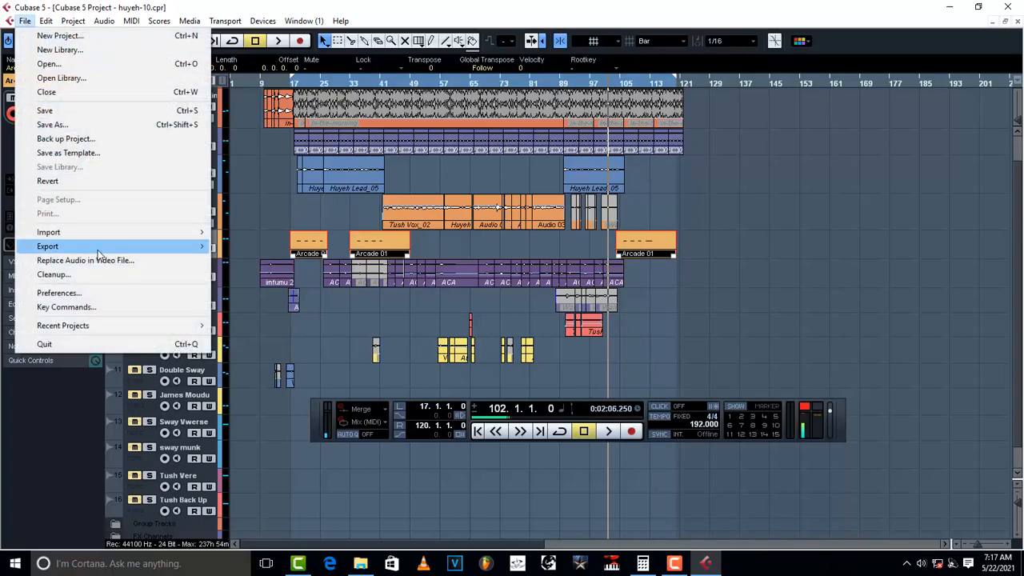
pyautogui.moveTo(100, 247)
pyautogui.click(264, 272)
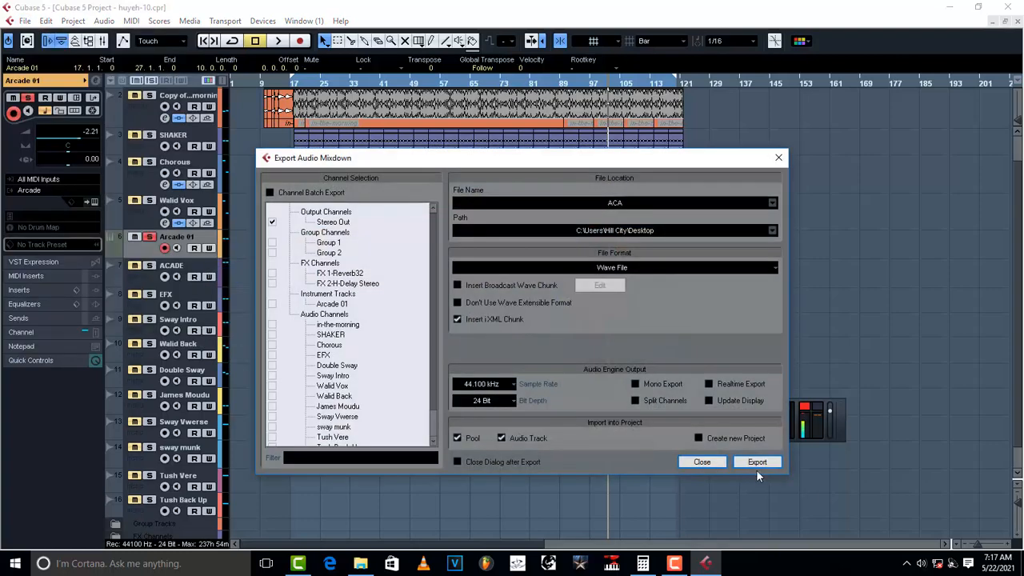
pyautogui.click(757, 462)
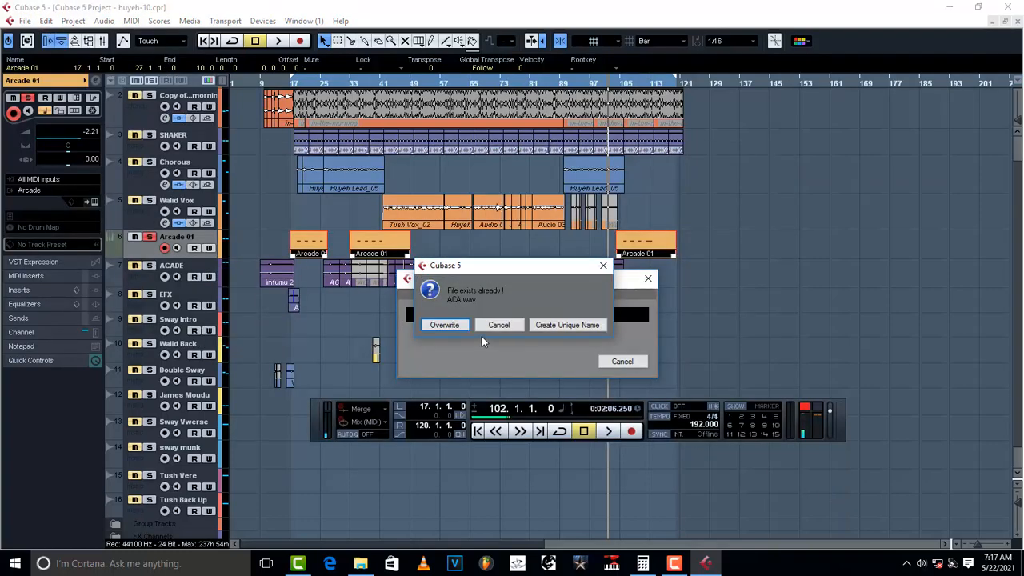
pyautogui.click(575, 326)
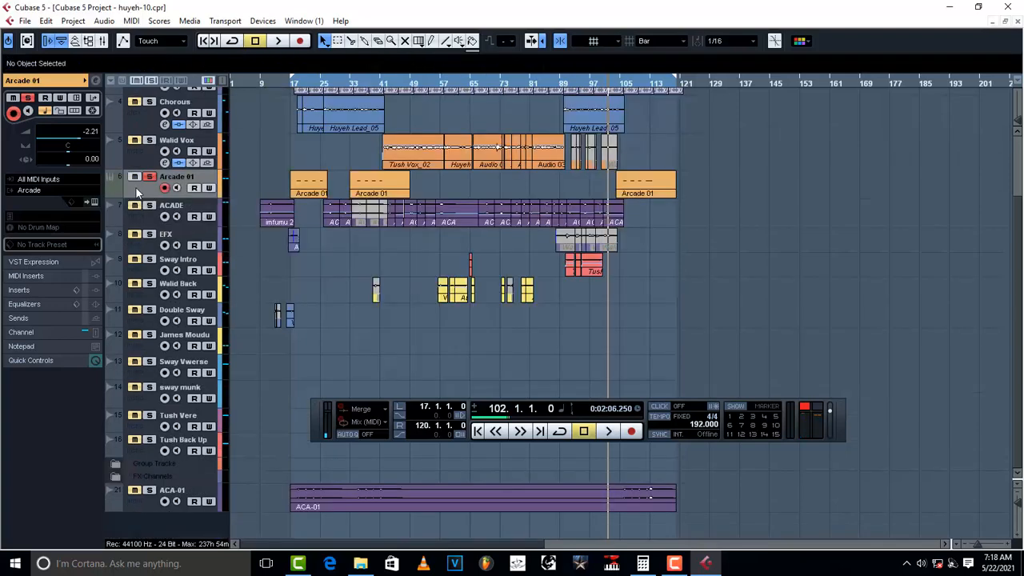
# Remove the Arcade 01 instrument track and move the ACA-01 audio track directly below the Chorous track
pyautogui.rightClick(137, 192)
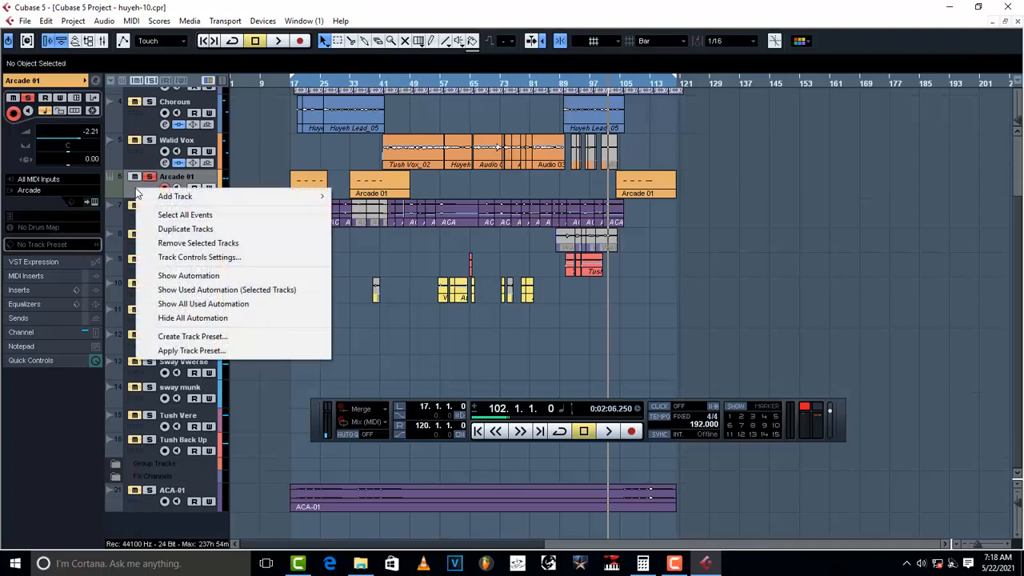
pyautogui.click(192, 244)
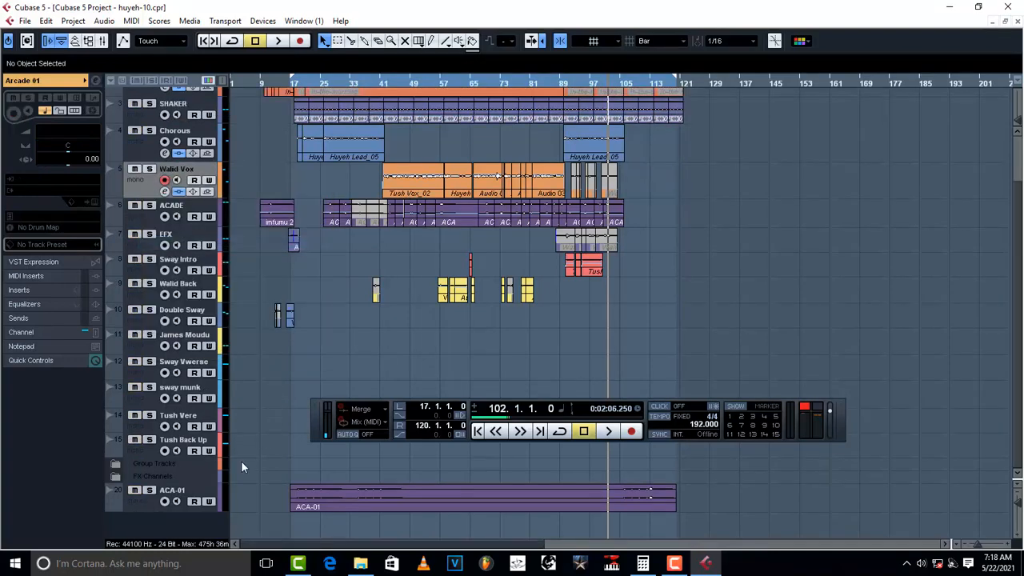
pyautogui.moveTo(151, 502); pyautogui.dragTo(328, 175)
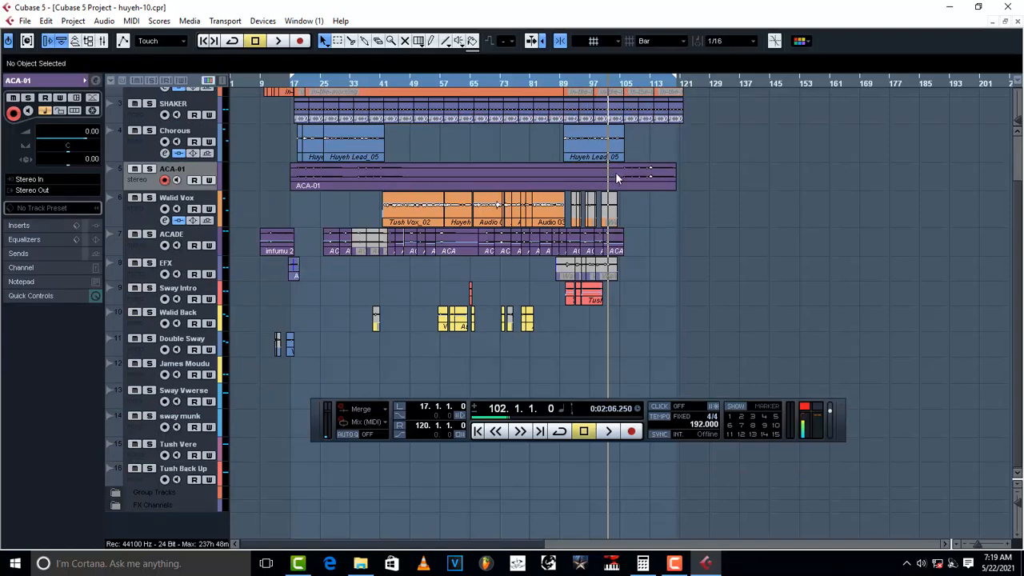
# Play the song from bar 102, maximize the project window, and split the ACA-01 event at bar 113
pyautogui.press('space')
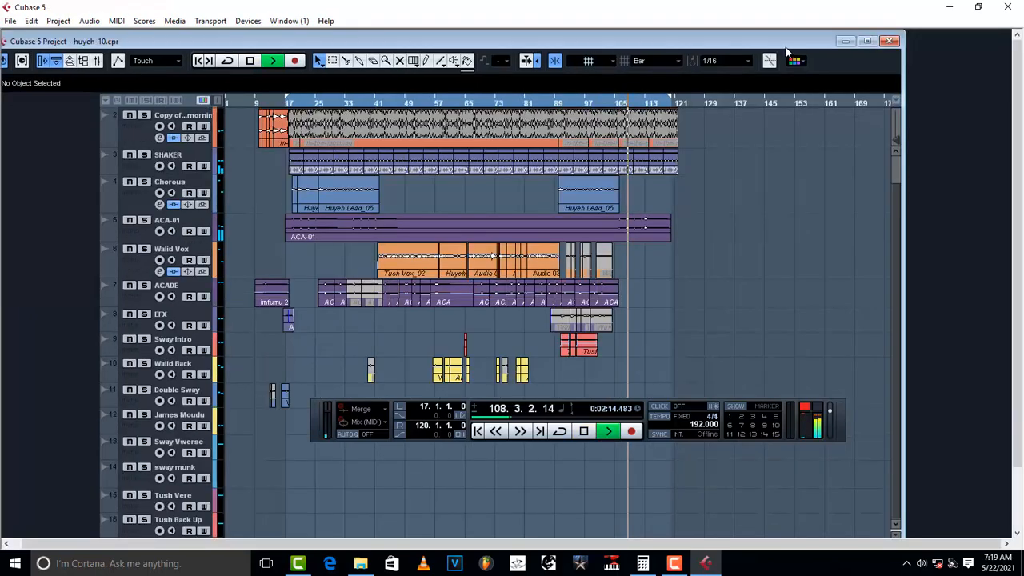
pyautogui.click(867, 41)
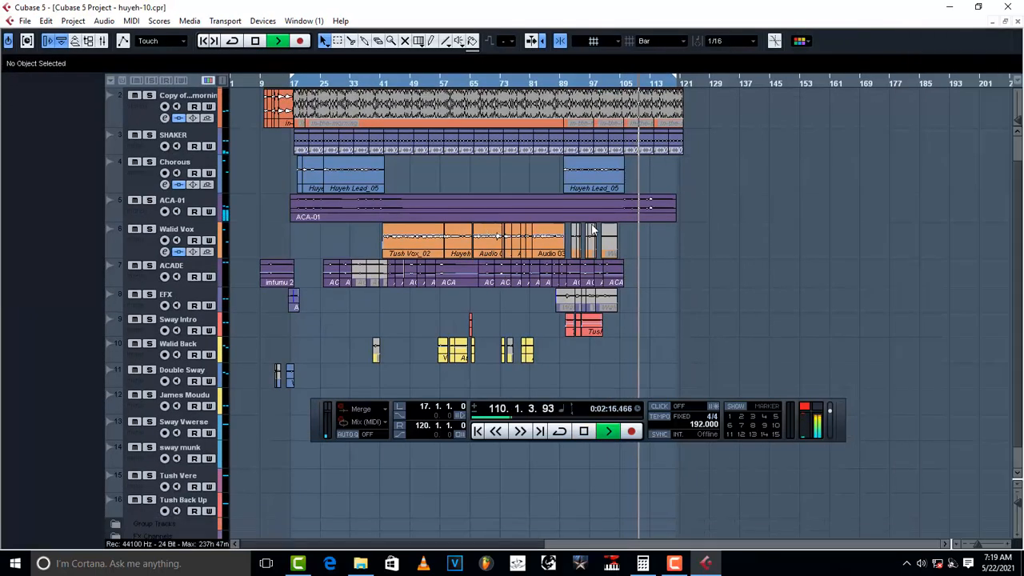
pyautogui.click(351, 41)
pyautogui.press('h')
pyautogui.press('h')
pyautogui.press('h')
pyautogui.press('h')
pyautogui.press('h')
pyautogui.press('h')
pyautogui.press('h')
pyautogui.press('h')
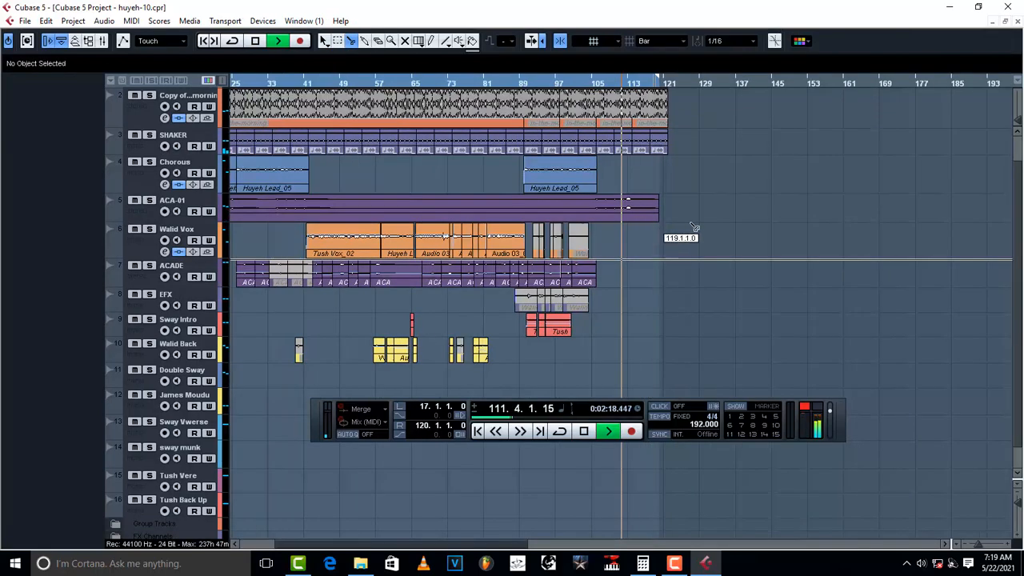
pyautogui.click(638, 210)
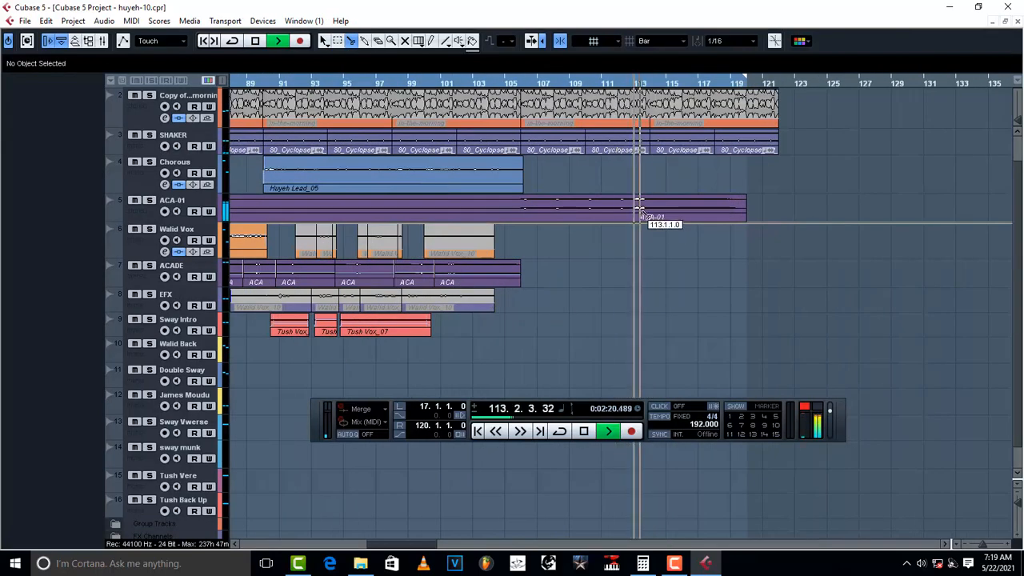
# Undo the ACA-01 split at bar 113, split the event slightly earlier in bar 112, and select the resulting end segment
pyautogui.hotkey('ctrl', 'z')
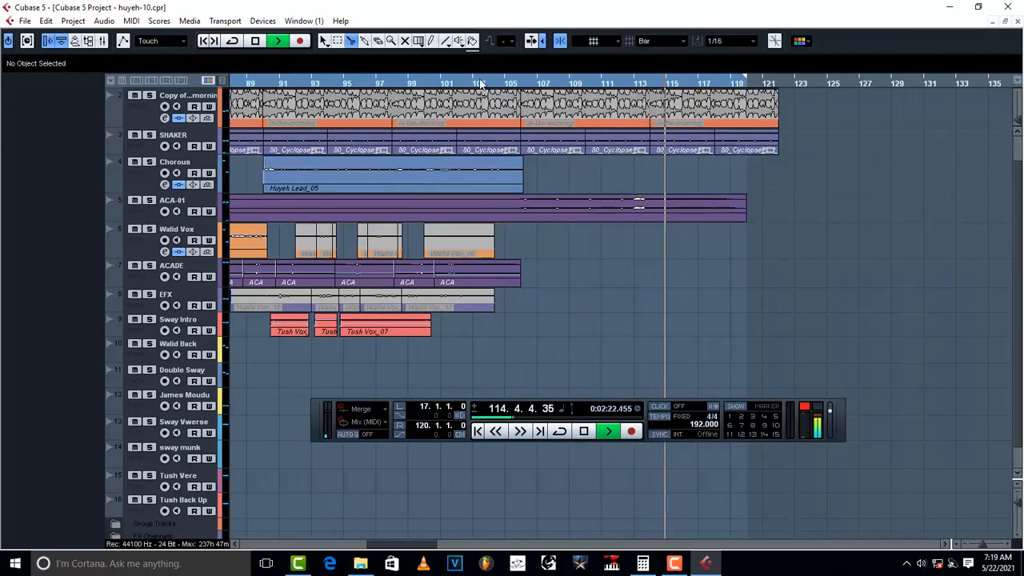
pyautogui.press('space')
pyautogui.press('space')
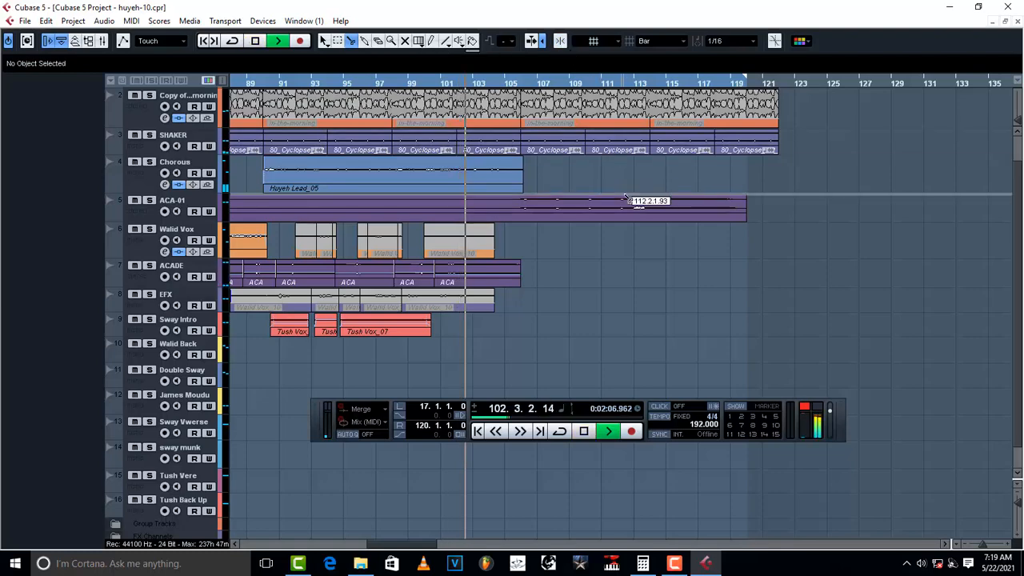
pyautogui.hotkey('ctrl', 'shift', 'z')
pyautogui.click(325, 41)
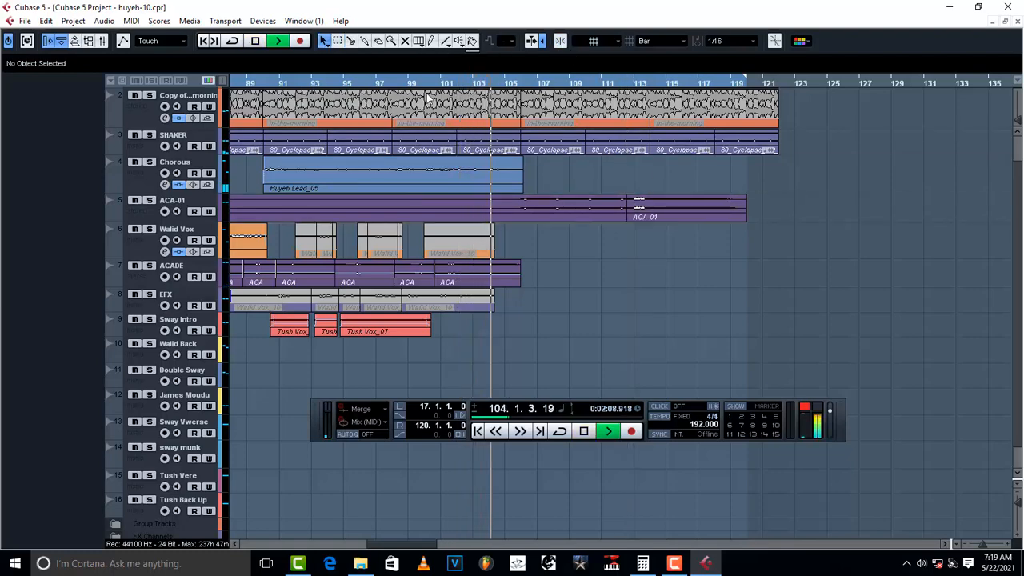
pyautogui.click(652, 214)
pyautogui.scroll(-5, 542, 70)
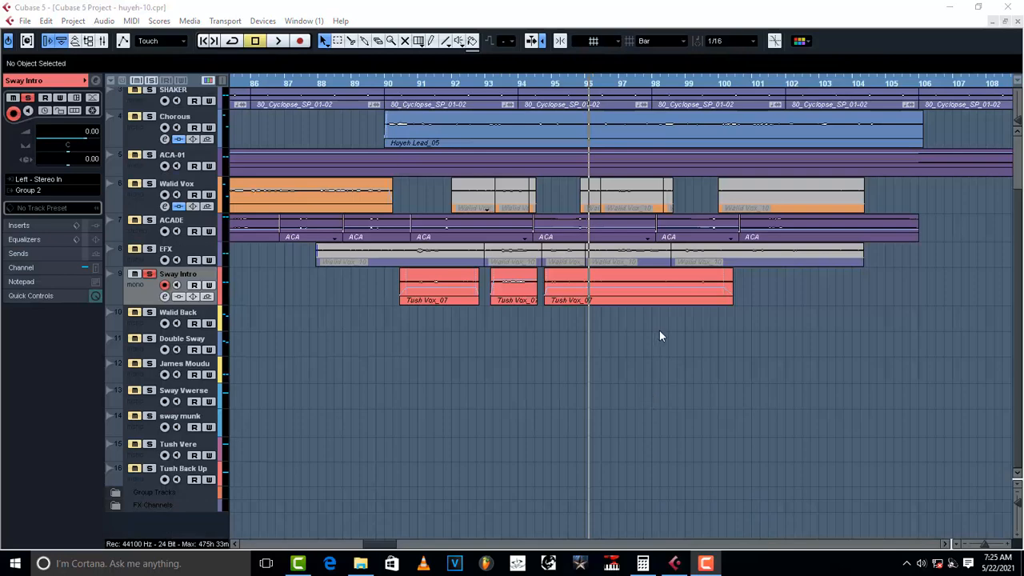
# Play the soloed Sway Intro track from bar 96 and open its last Tush Vox_07 event in the Sample Editor
pyautogui.press('F2')
pyautogui.click(148, 275)
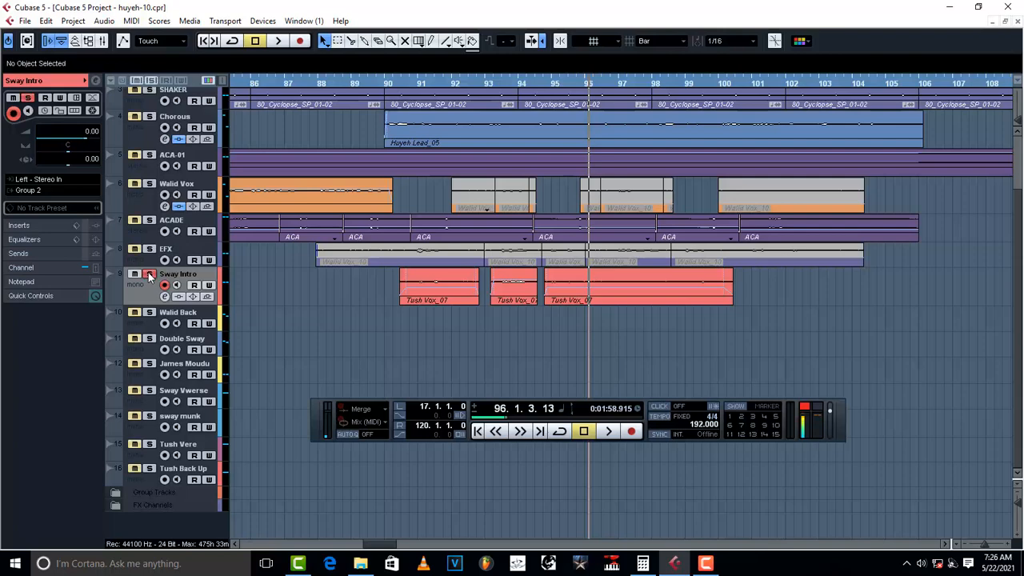
pyautogui.press('space')
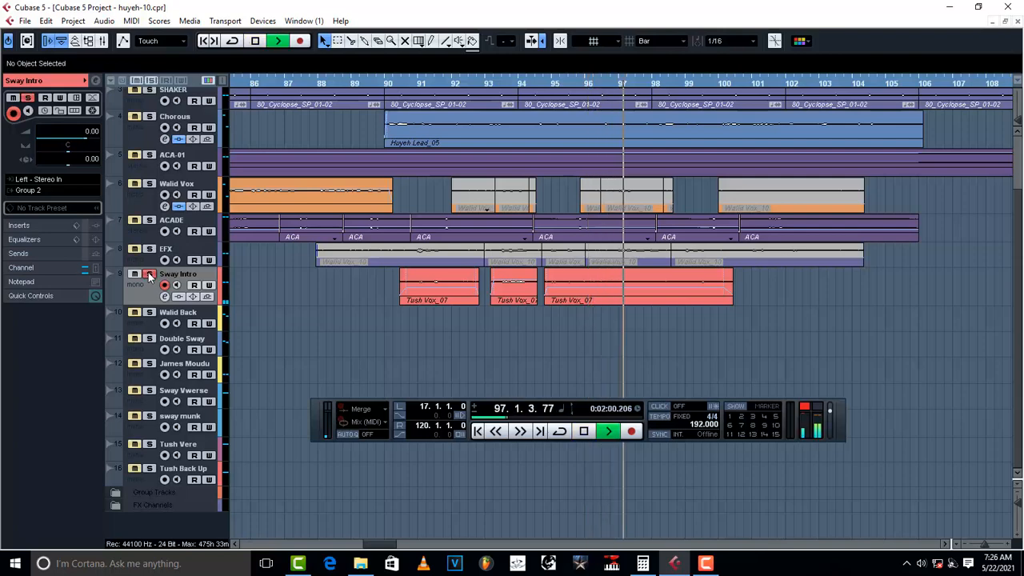
pyautogui.doubleClick(688, 280)
# Apply the RX 7 De-click plug-in to the selected spike in the Tush Vox_07 event and play back the repaired spot
pyautogui.rightClick(592, 307)
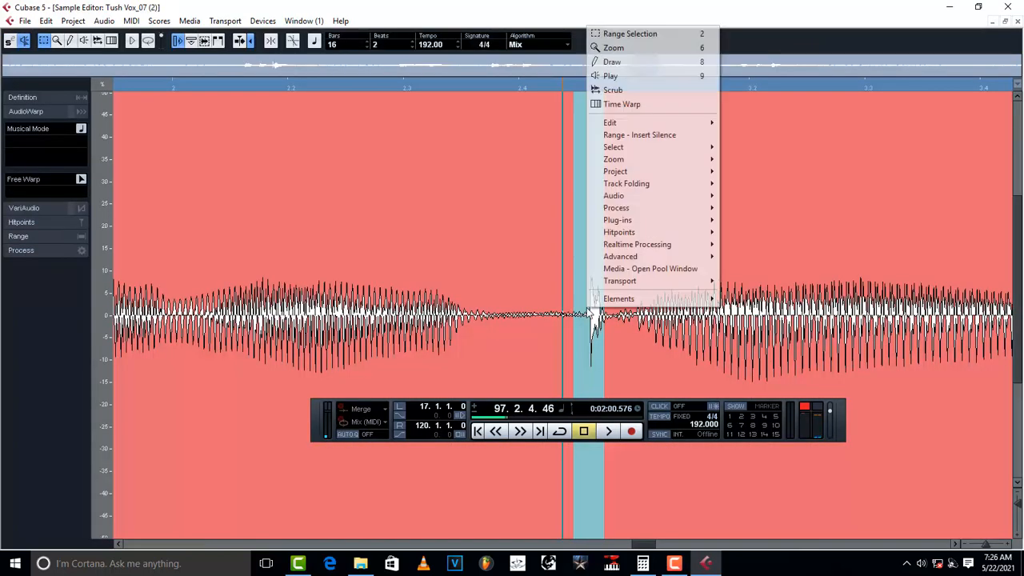
pyautogui.moveTo(654, 221)
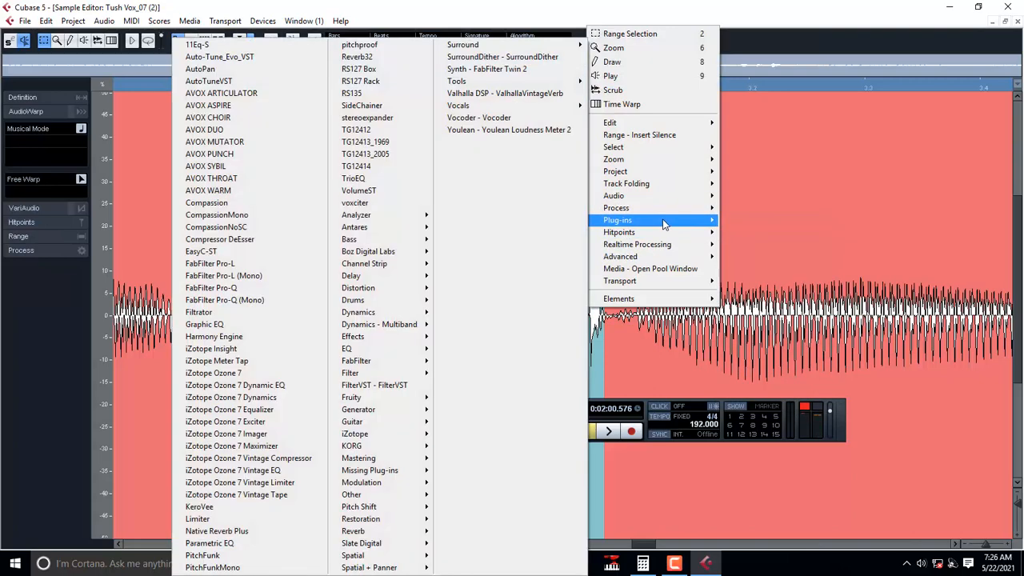
pyautogui.moveTo(384, 527)
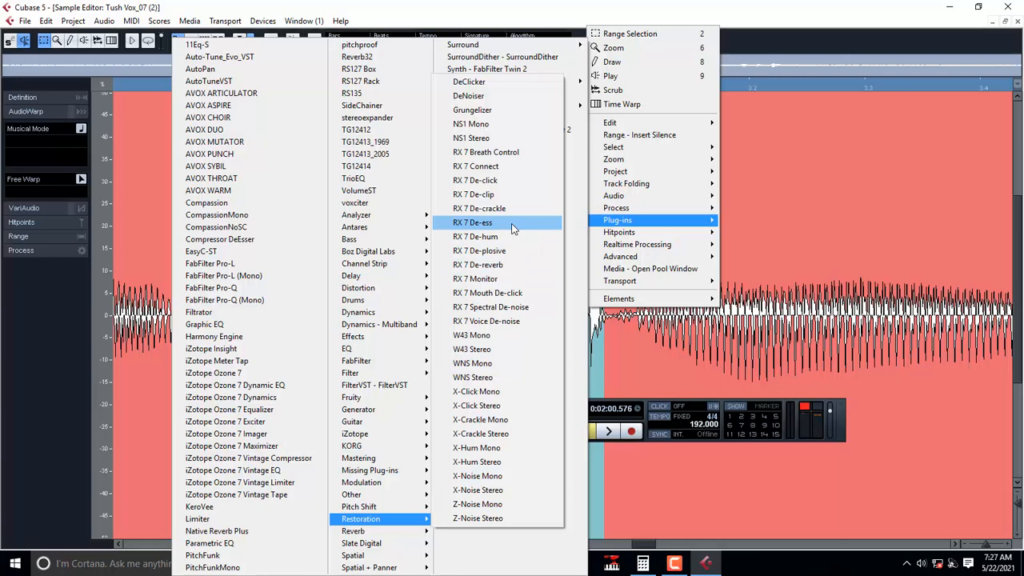
pyautogui.click(511, 178)
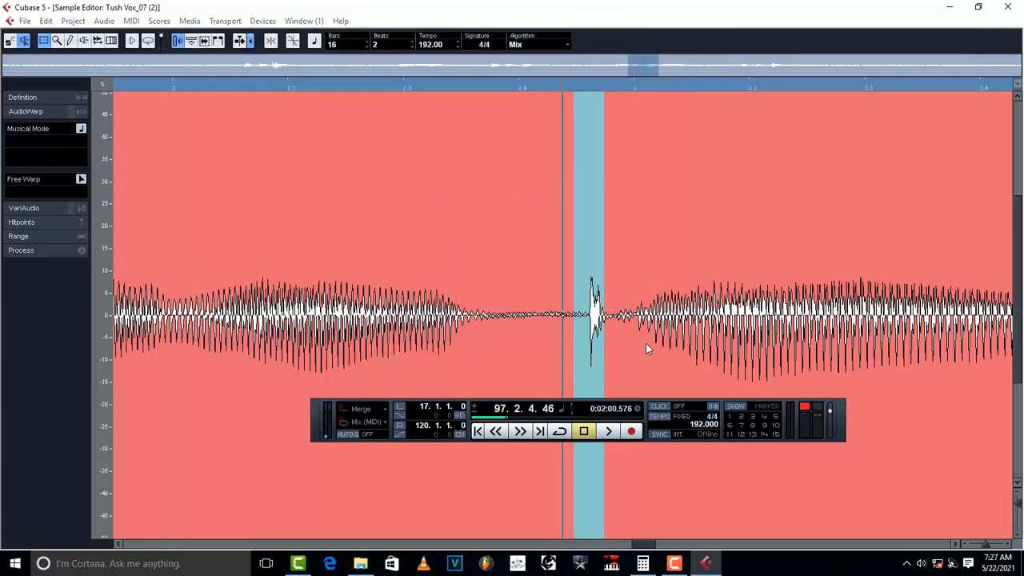
pyautogui.click(576, 410)
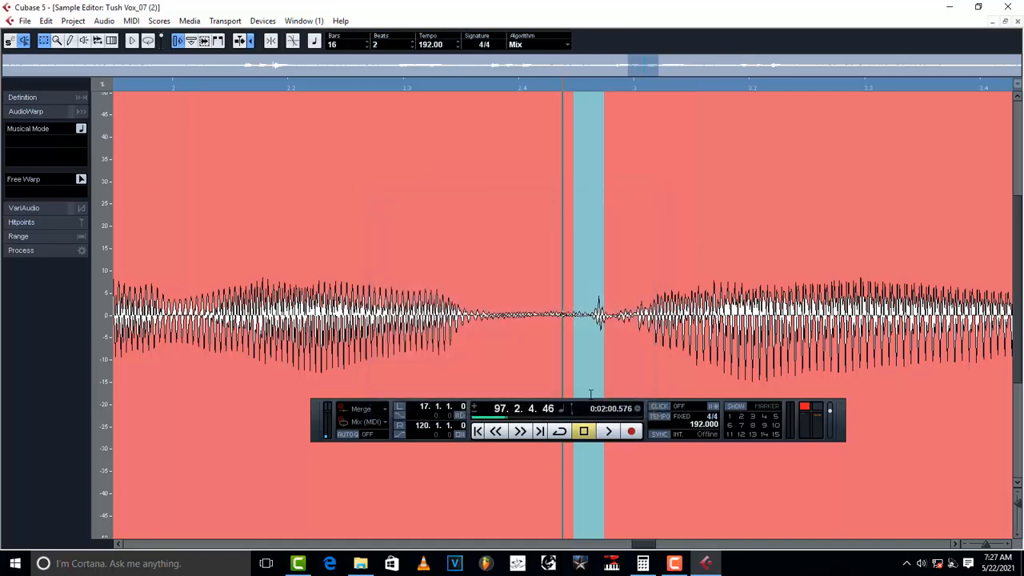
pyautogui.press('space')
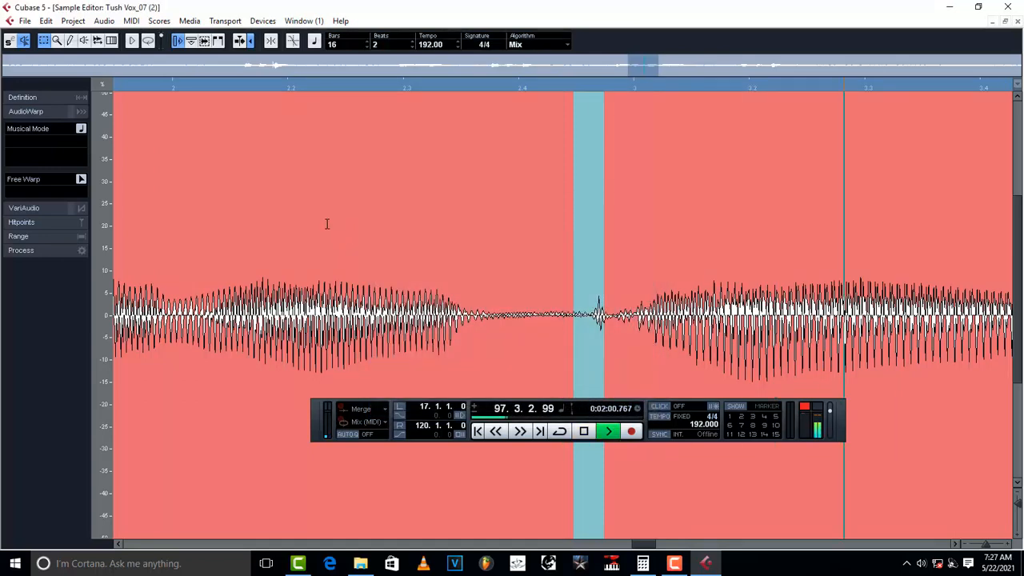
pyautogui.press('space')
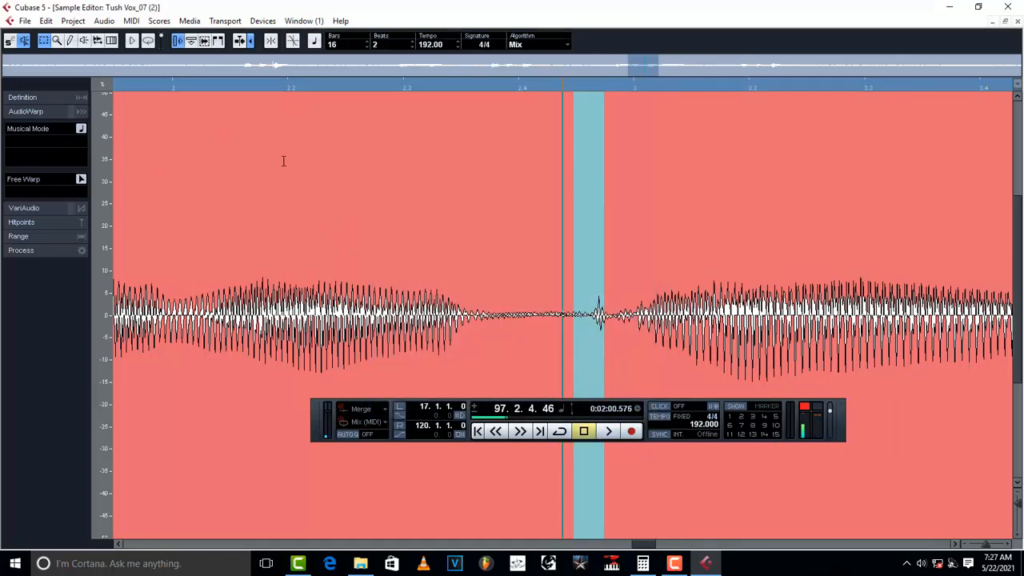
# Close the Sample Editor, unsolo the Sway Intro track and play the full mix around bar 97
pyautogui.click(1018, 22)
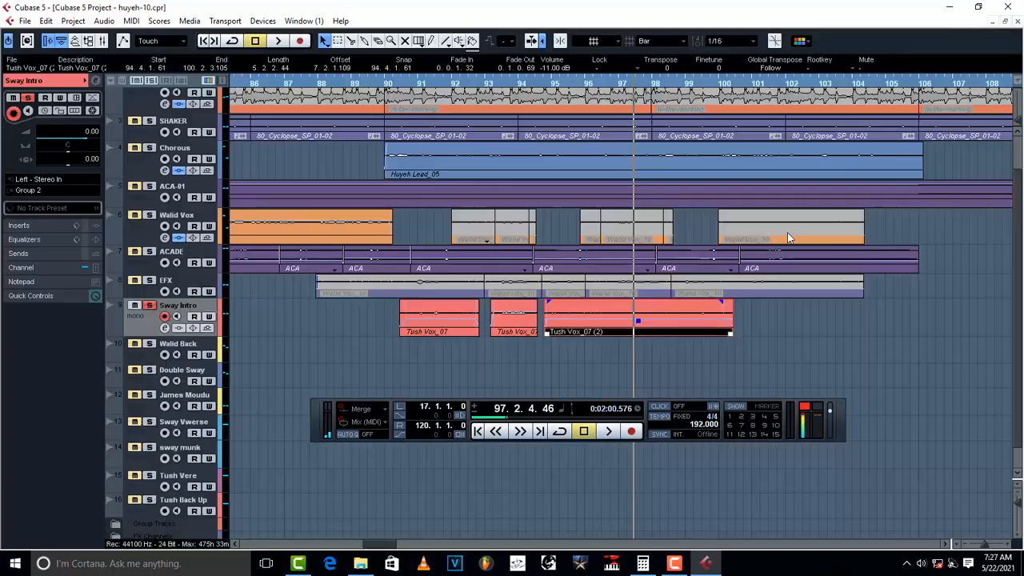
pyautogui.press('space')
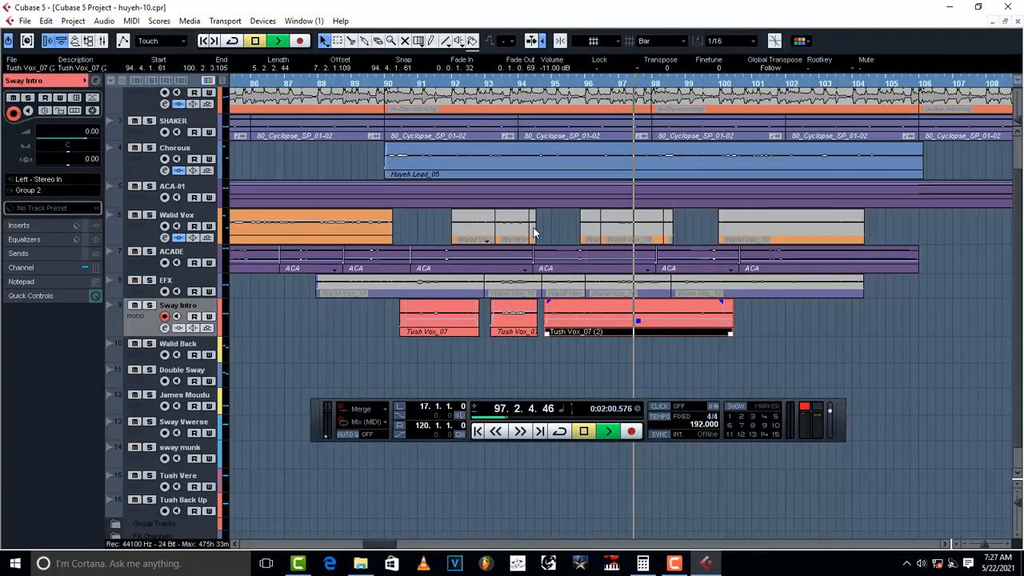
pyautogui.click(631, 84)
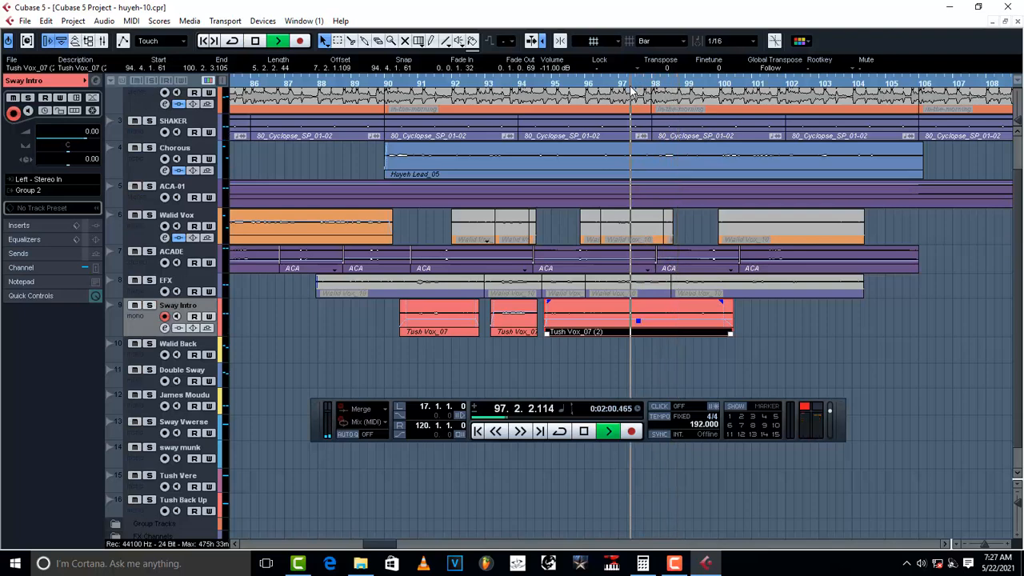
pyautogui.click(606, 85)
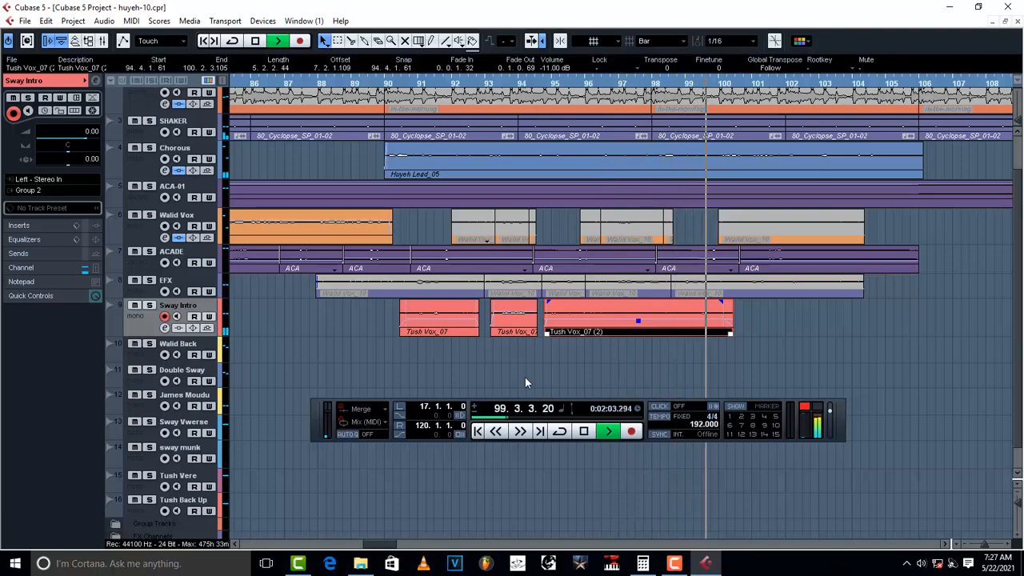
pyautogui.press('space')
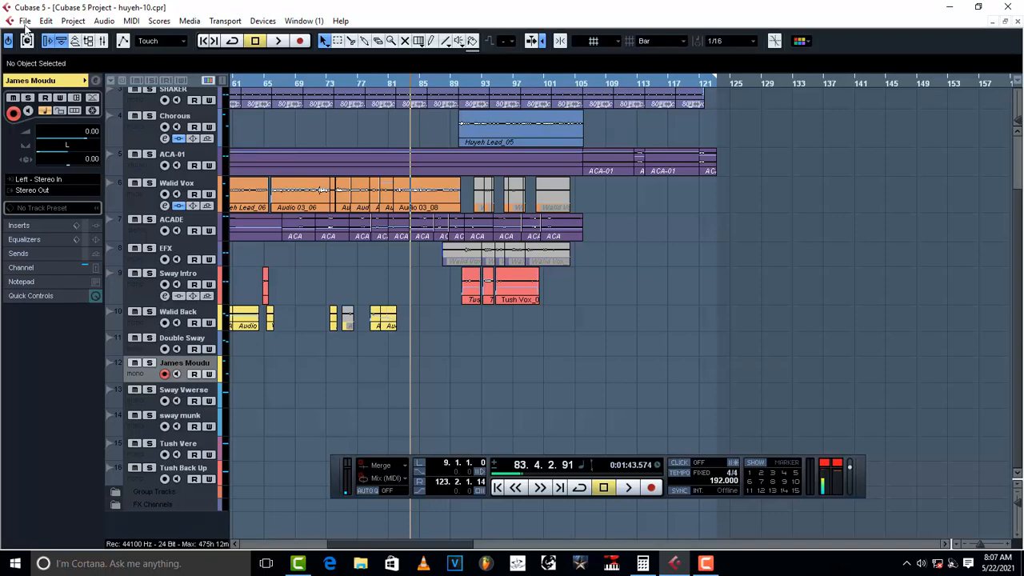
# Add one stereo audio track and move it directly above the Double Sway track
pyautogui.rightClick(156, 375)
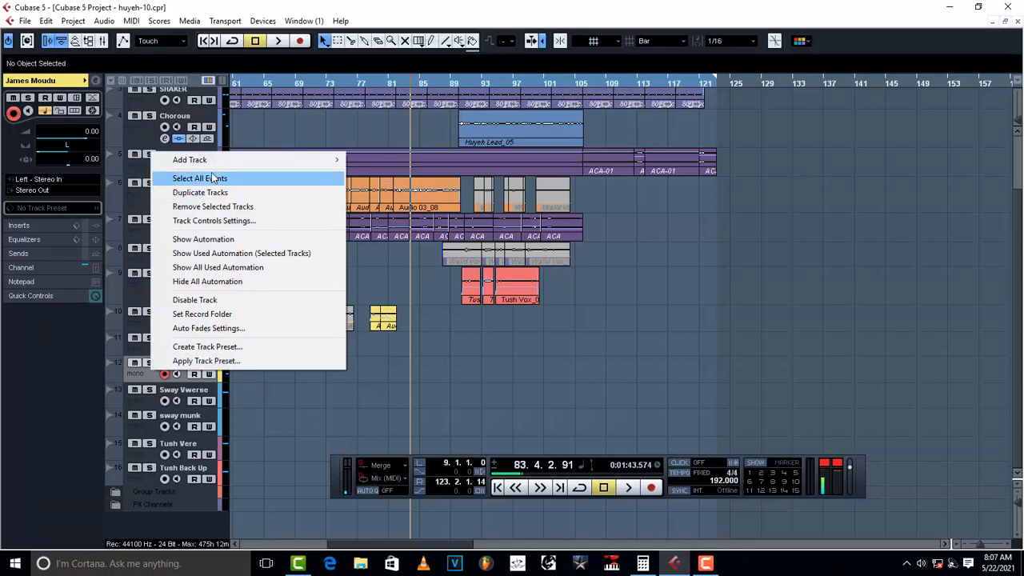
pyautogui.moveTo(212, 162)
pyautogui.click(392, 160)
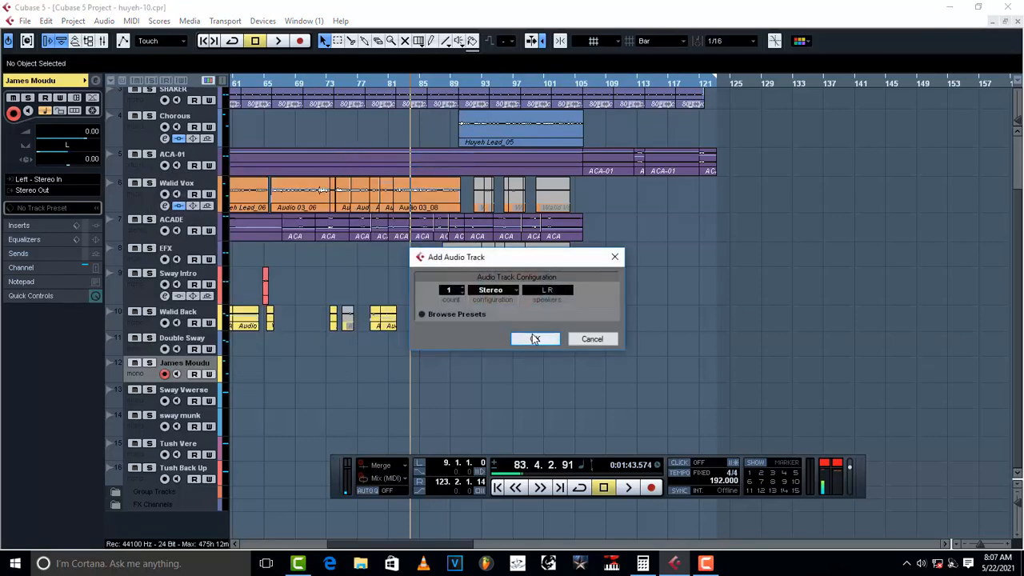
pyautogui.click(534, 339)
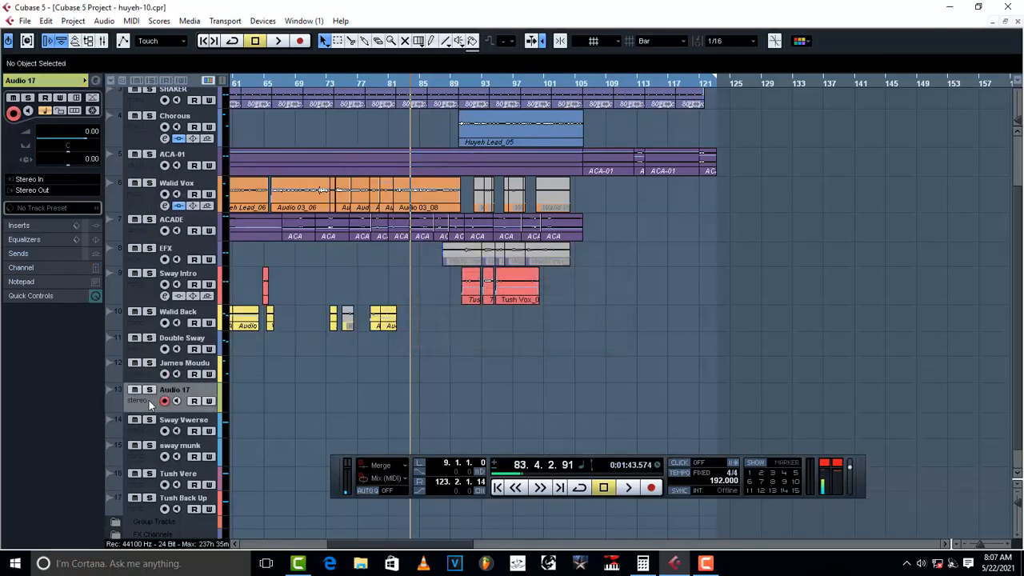
pyautogui.moveTo(149, 404); pyautogui.dragTo(164, 335)
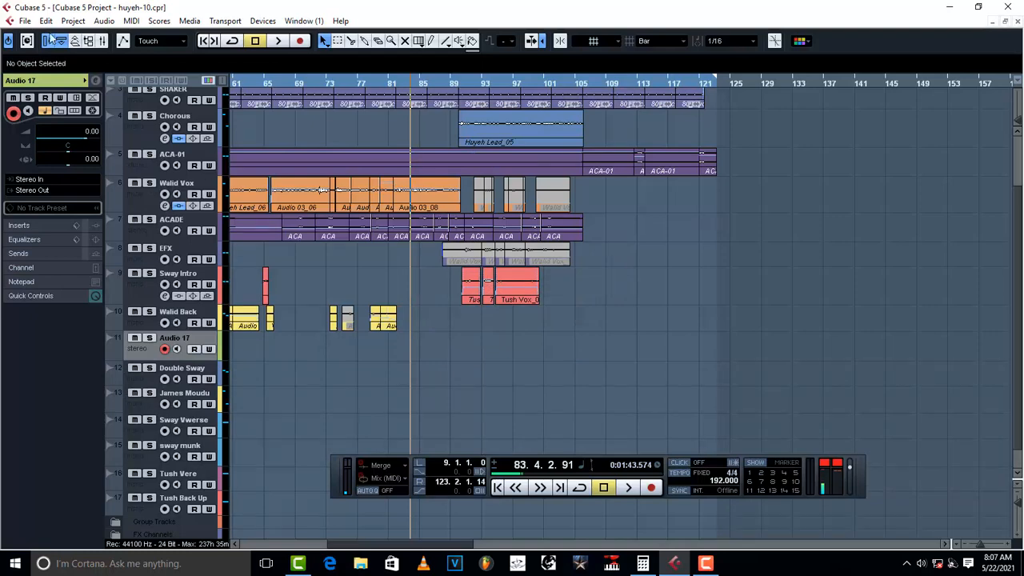
# Import the audio file DJ Odyccy - White Noise Down 01 from the White Noise folder onto the new track
pyautogui.click(25, 21)
pyautogui.moveTo(119, 232)
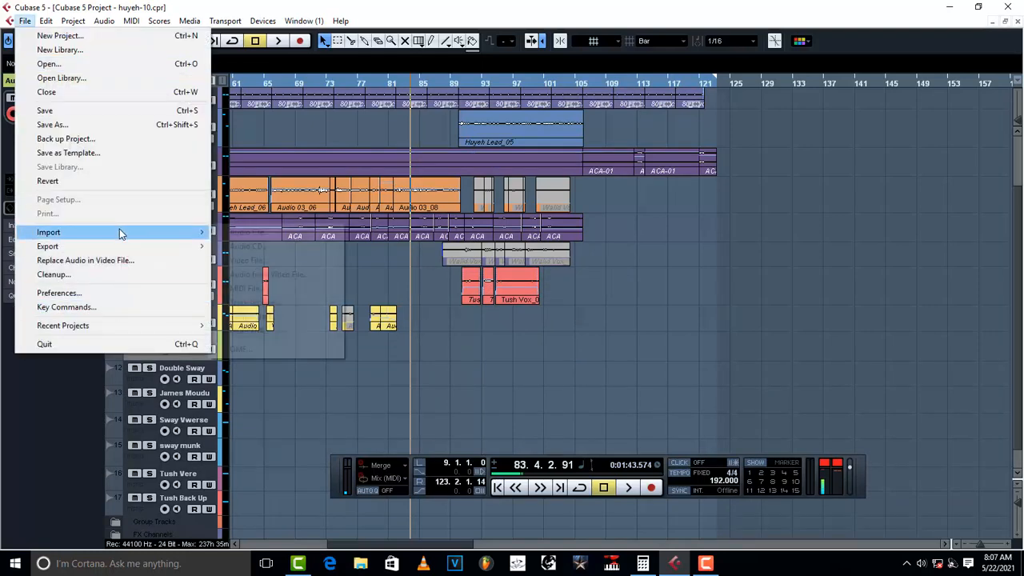
pyautogui.click(258, 232)
pyautogui.click(358, 184)
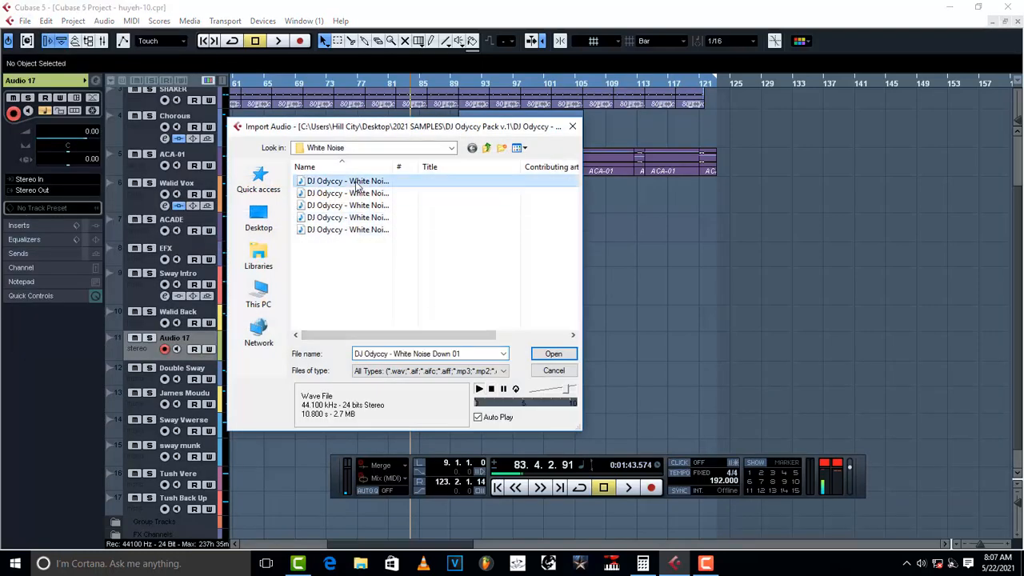
pyautogui.click(553, 354)
# Place the cursor near the end of bar 25, open the Huyeh Lead_05 event on Chorous, and activate VariAudio Pitch & Warp
pyautogui.press('space')
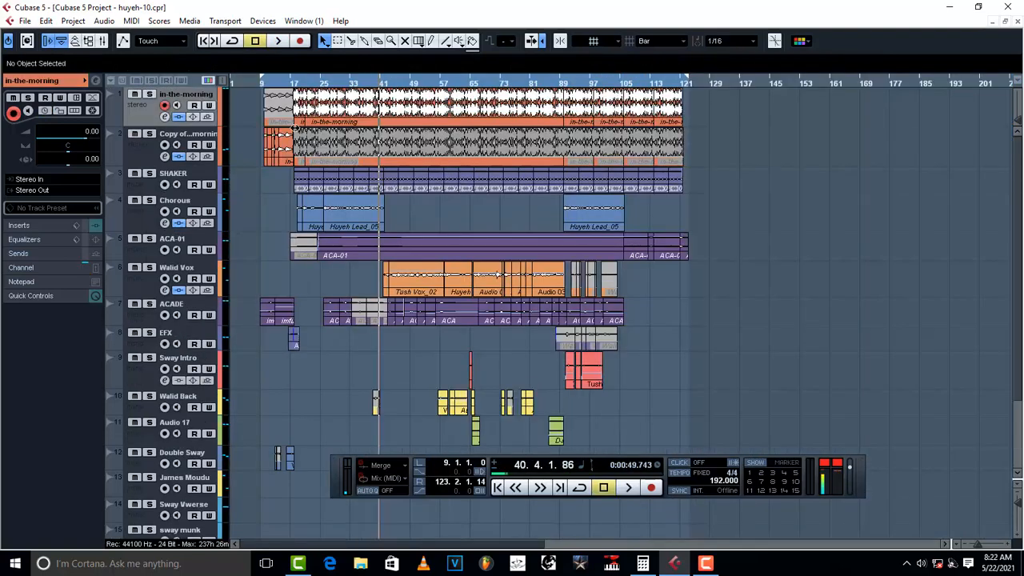
pyautogui.click(323, 83)
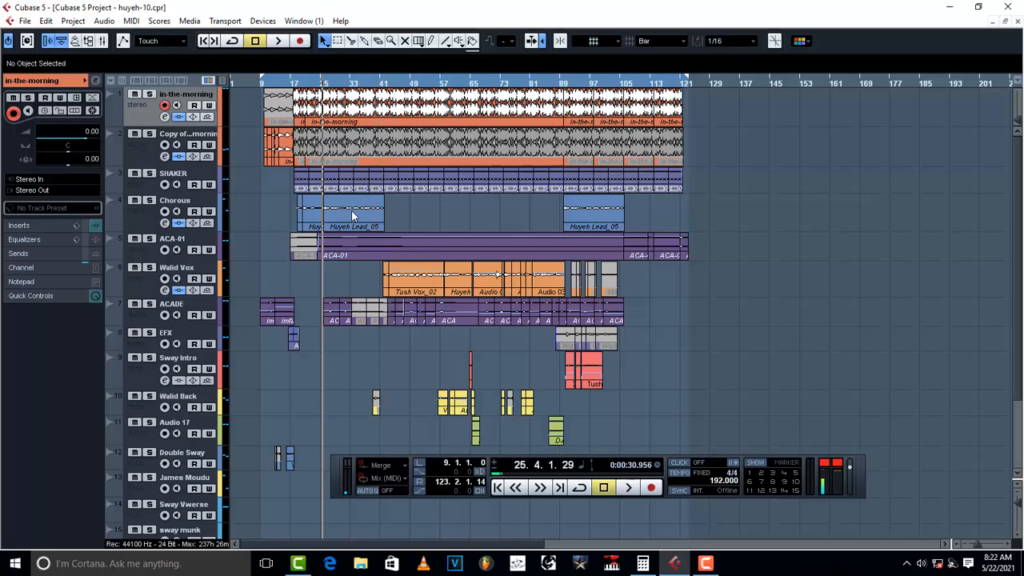
pyautogui.doubleClick(351, 210)
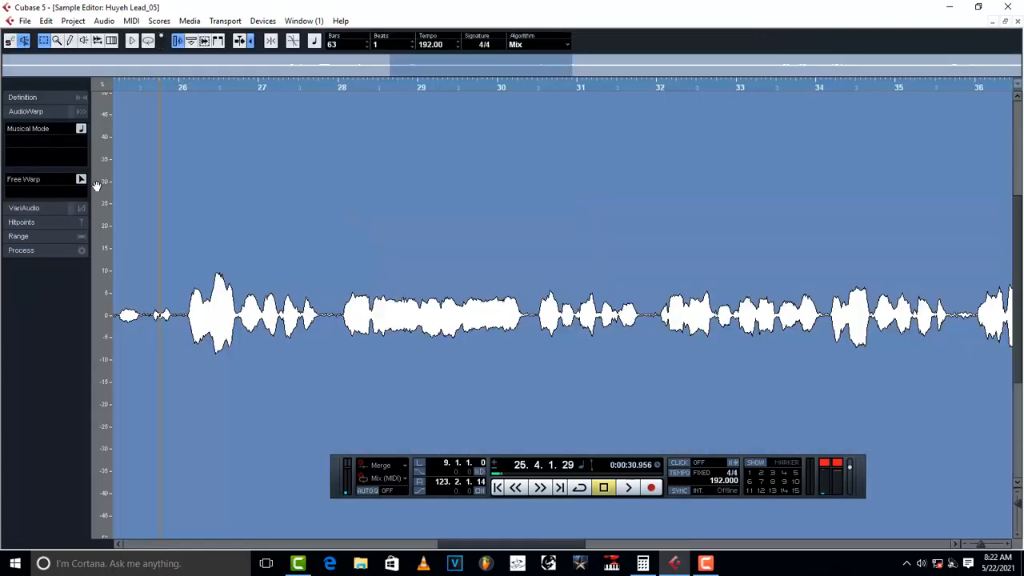
pyautogui.click(49, 211)
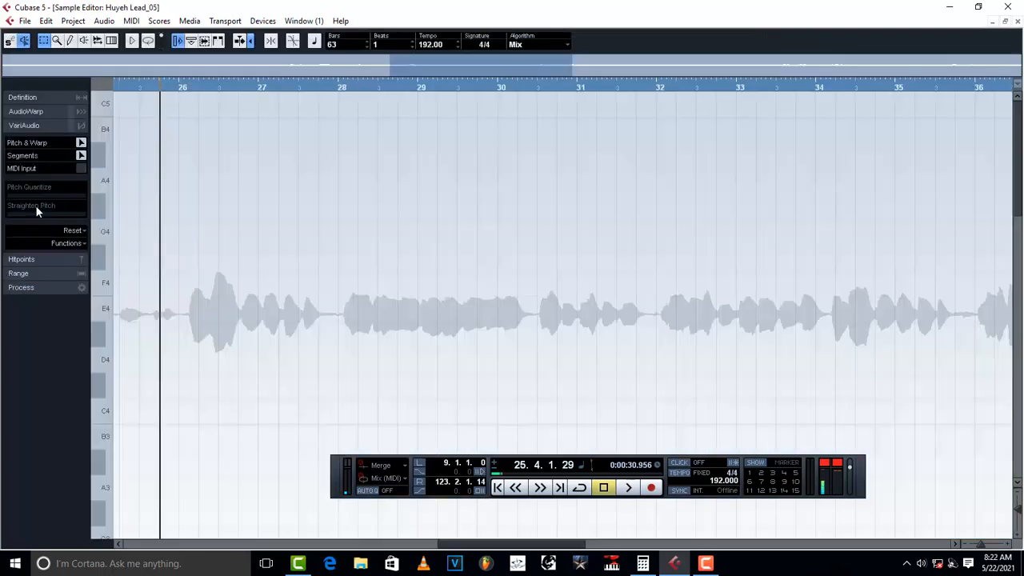
pyautogui.click(81, 144)
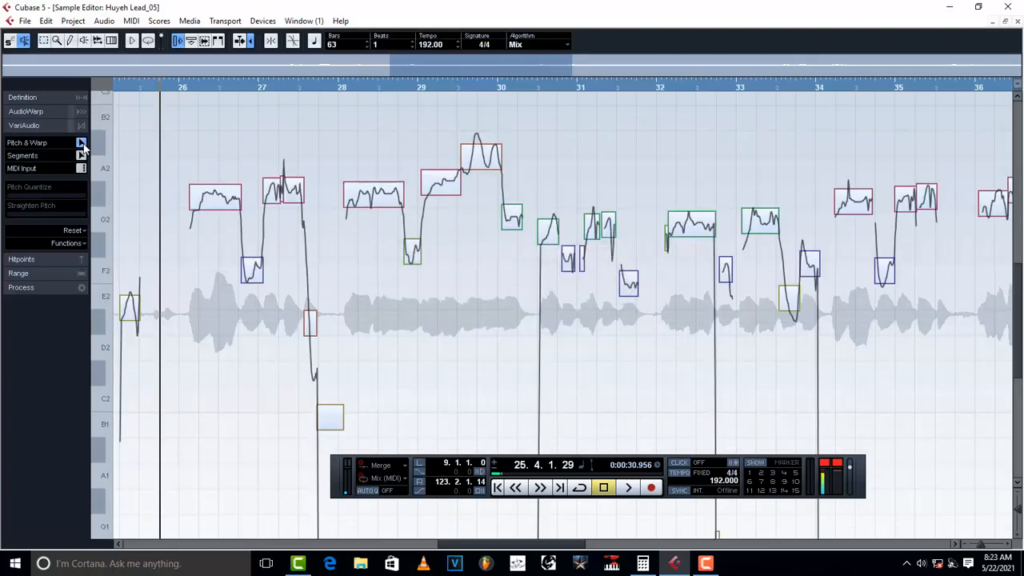
# Play the Chorous lead and check the pitch of its notes around bars 28 and 36
pyautogui.press('space')
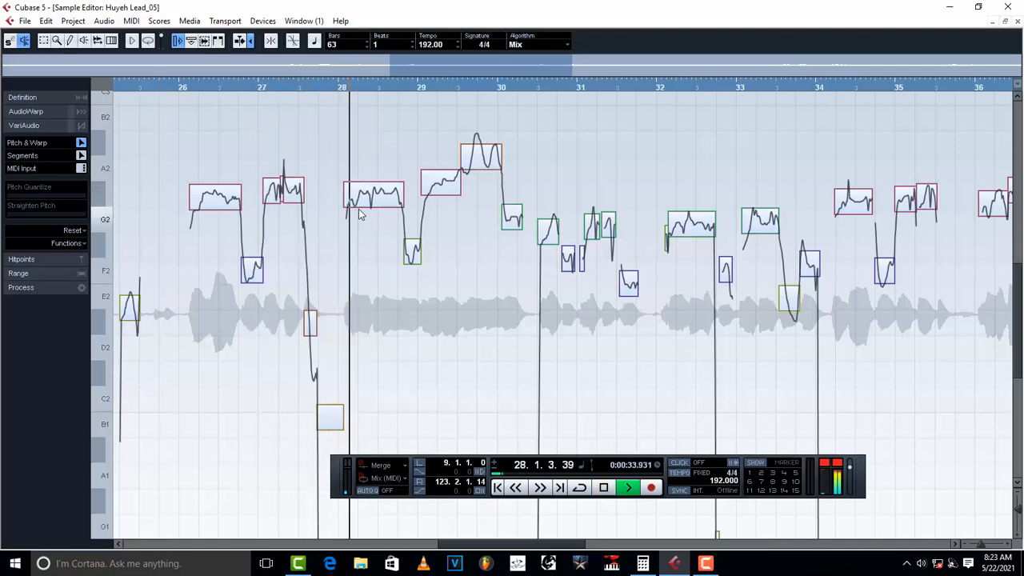
pyautogui.click(394, 198)
pyautogui.press('space')
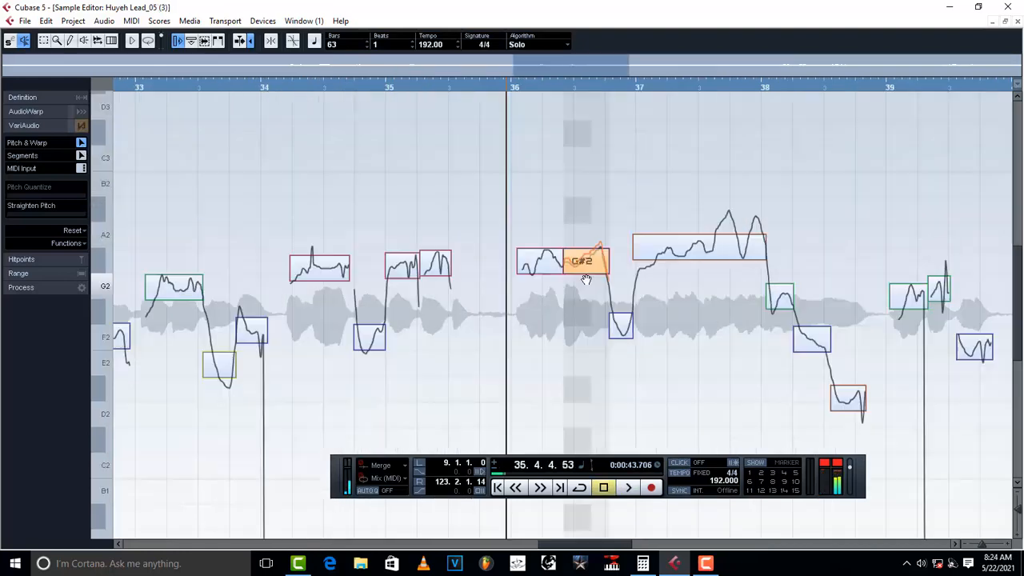
pyautogui.press('space')
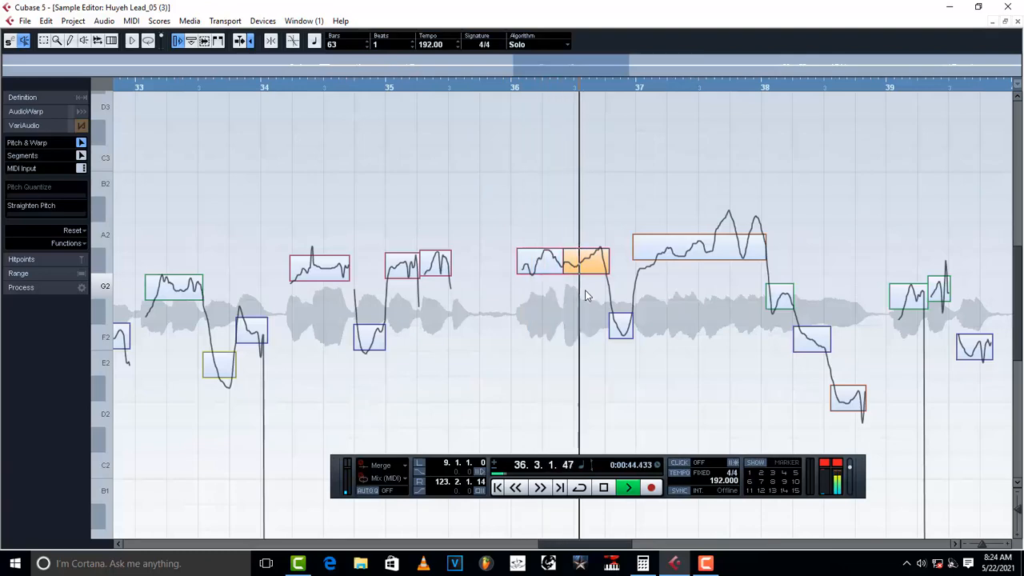
pyautogui.press('space')
# Lower the short lead note at the end of bar 36 to F2 and play the corrected phrase
pyautogui.moveTo(621, 329); pyautogui.dragTo(621, 343)
pyautogui.press('space')
pyautogui.press('space')
pyautogui.click(621, 317)
pyautogui.press('space')
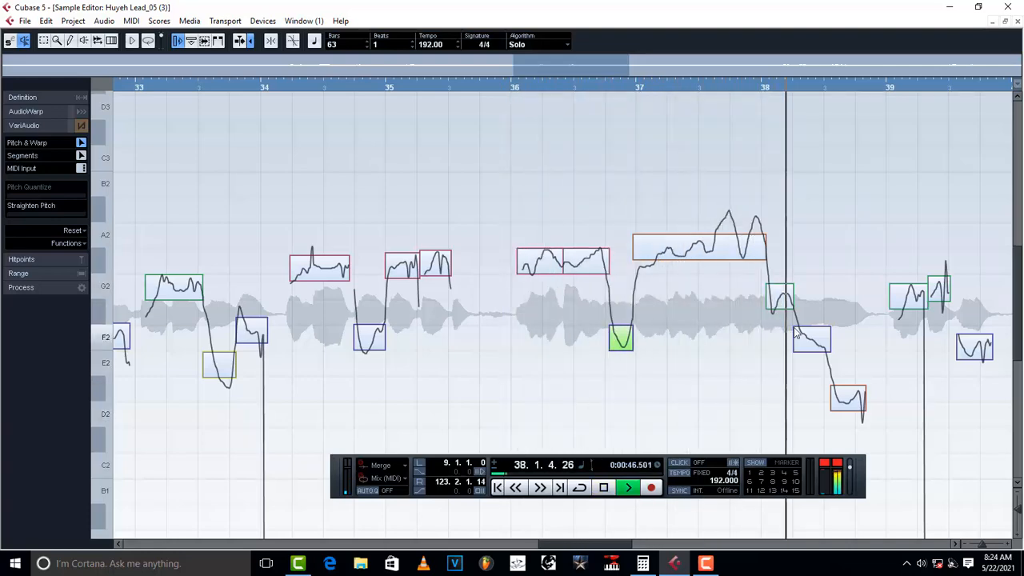
# Play the lead from bar 38 into bar 41 and check the pitches of the following notes
pyautogui.press('space')
pyautogui.press('space')
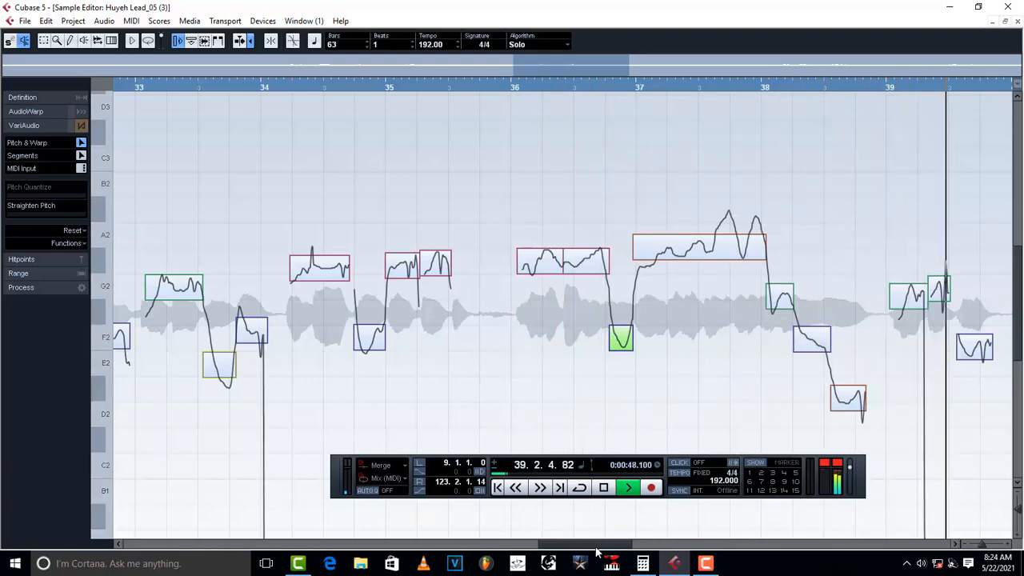
pyautogui.moveTo(607, 547); pyautogui.dragTo(650, 548)
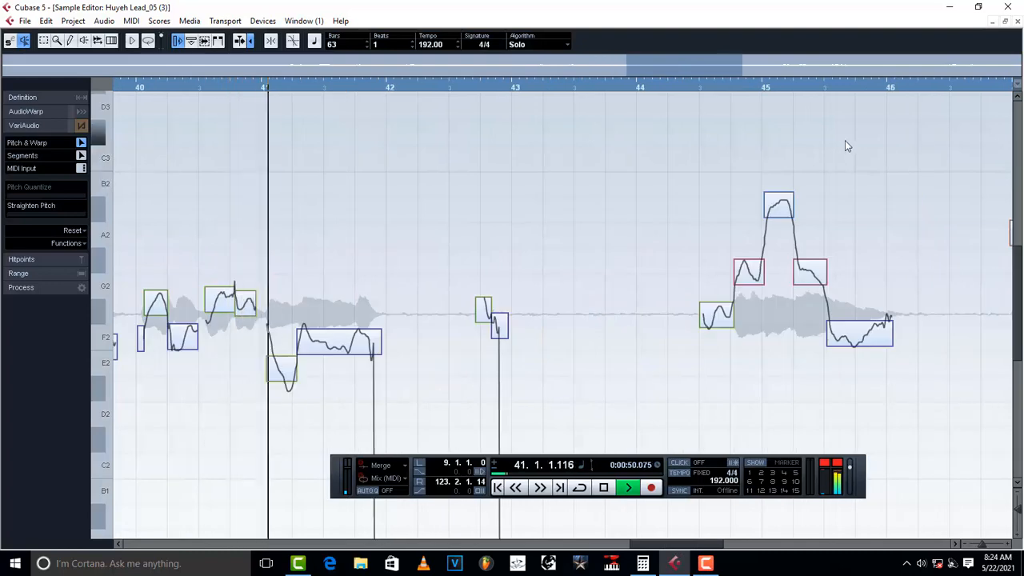
# Close the sample editor, delete the Huyeh Lead_05 event around bar 90 on Chorous and stop playback
pyautogui.click(1017, 21)
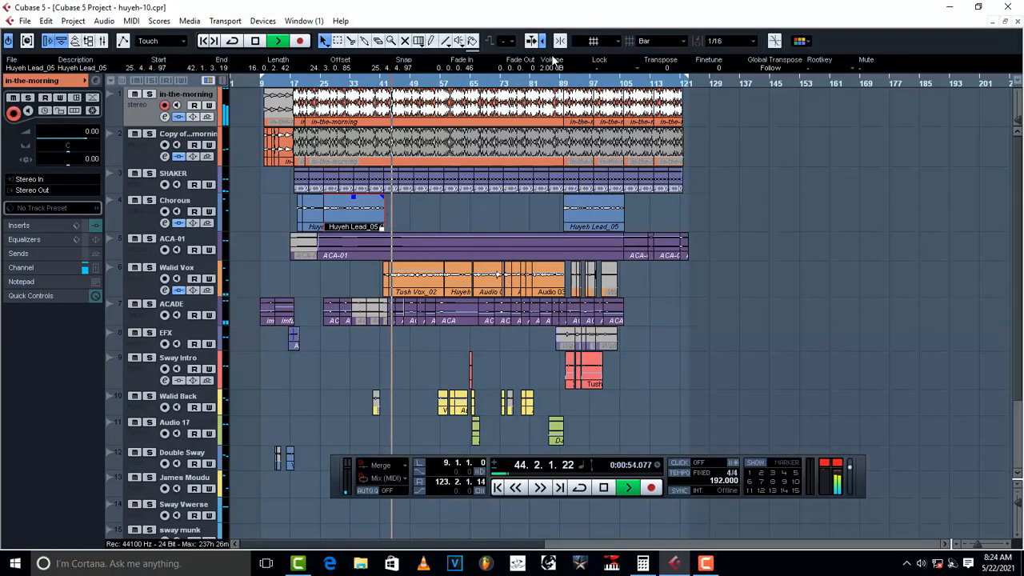
pyautogui.click(582, 222)
pyautogui.press('Delete')
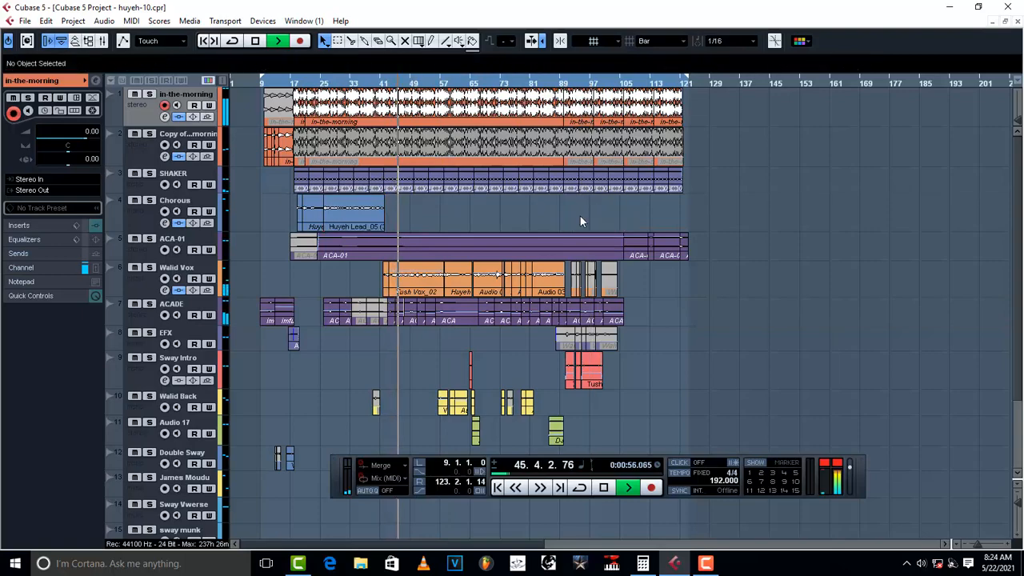
pyautogui.press('space')
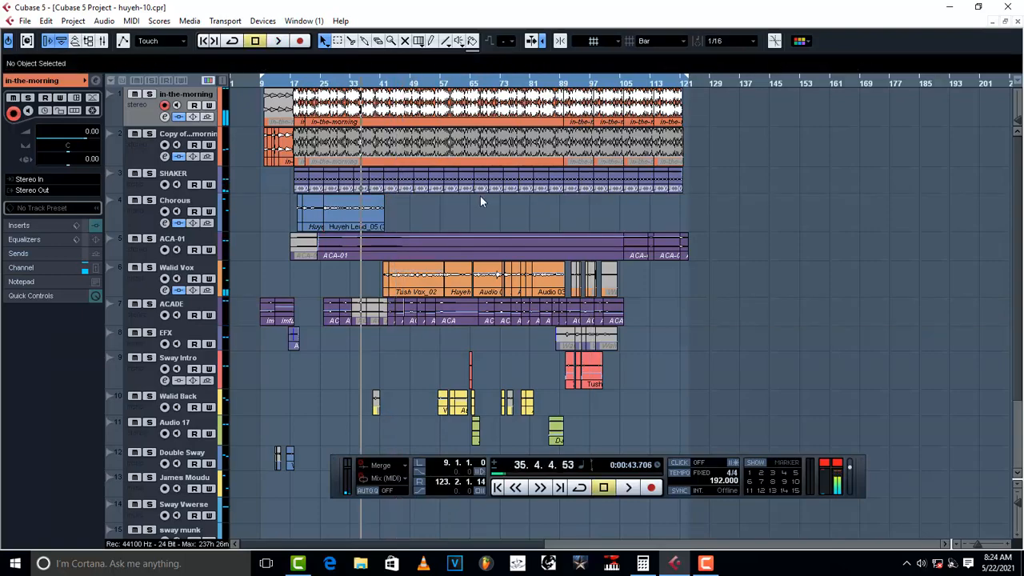
# With snap on, duplicate the Chorous lead event that starts at bar 26 and move the copy to bar 90
pyautogui.press('h')
pyautogui.press('h')
pyautogui.press('h')
pyautogui.press('h')
pyautogui.press('h')
pyautogui.press('h')
pyautogui.press('h')
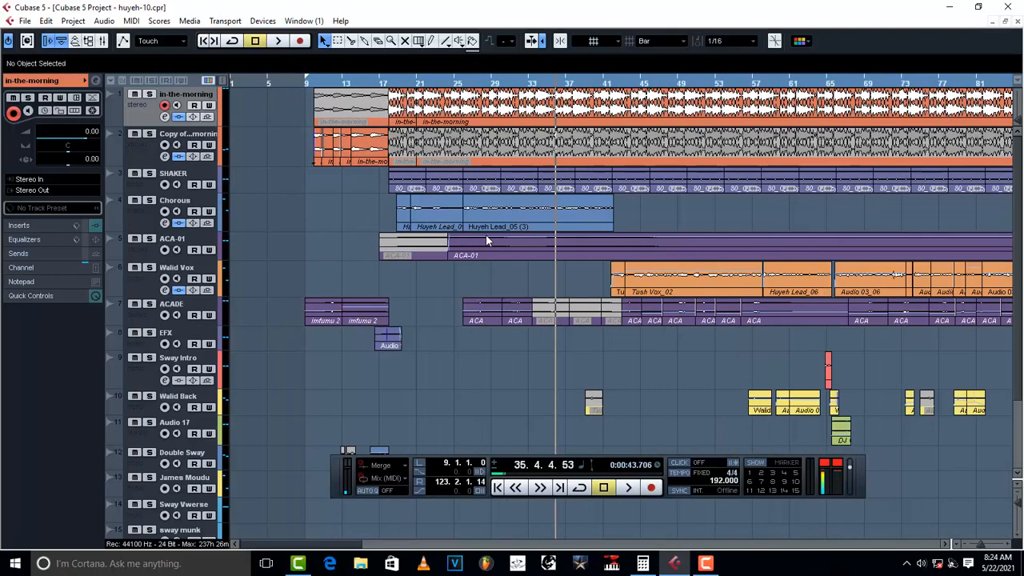
pyautogui.press('h')
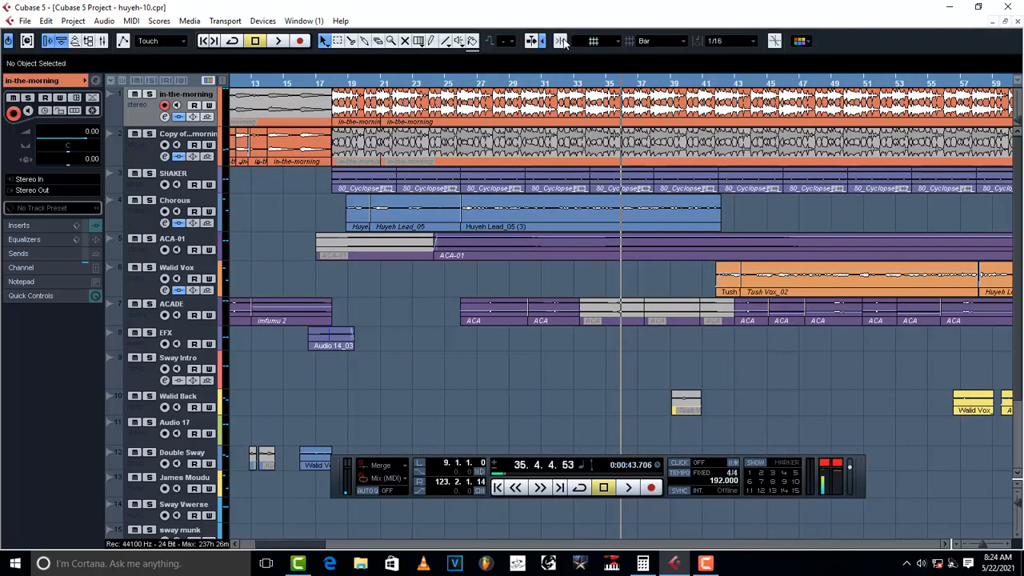
pyautogui.click(472, 227)
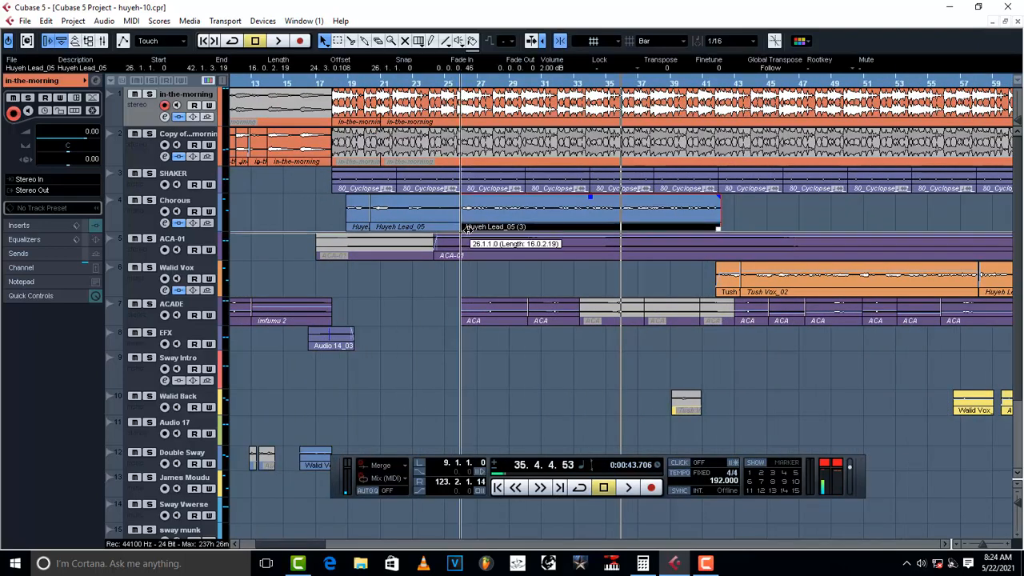
pyautogui.hotkey('ctrl', 'd')
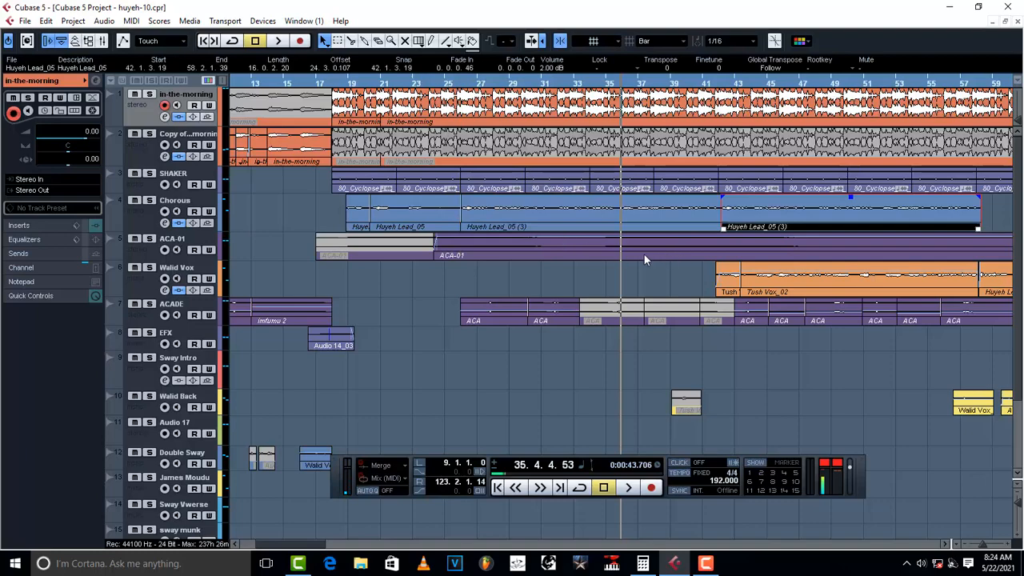
pyautogui.press('g')
pyautogui.press('g')
pyautogui.moveTo(448, 224); pyautogui.dragTo(664, 225)
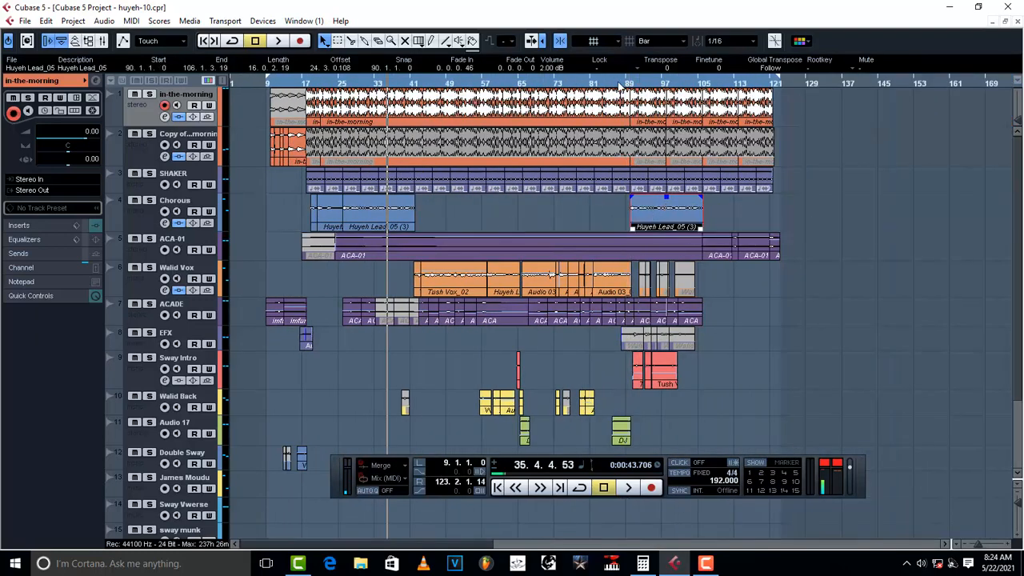
# Play the song from about bar 87 into the copied lead event at bar 90
pyautogui.click(621, 85)
pyautogui.press('space')
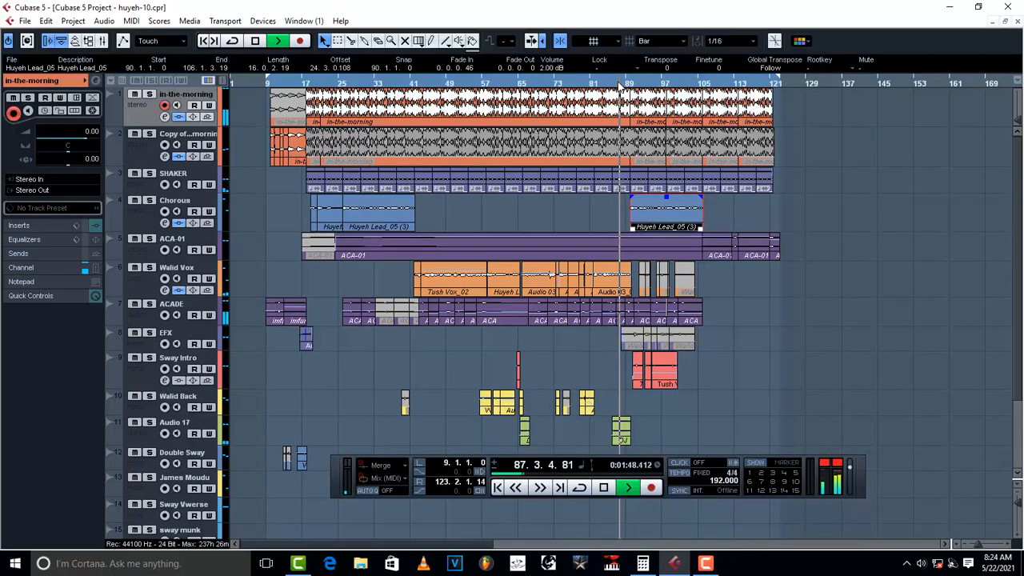
pyautogui.press('h')
pyautogui.press('h')
pyautogui.press('h')
pyautogui.press('h')
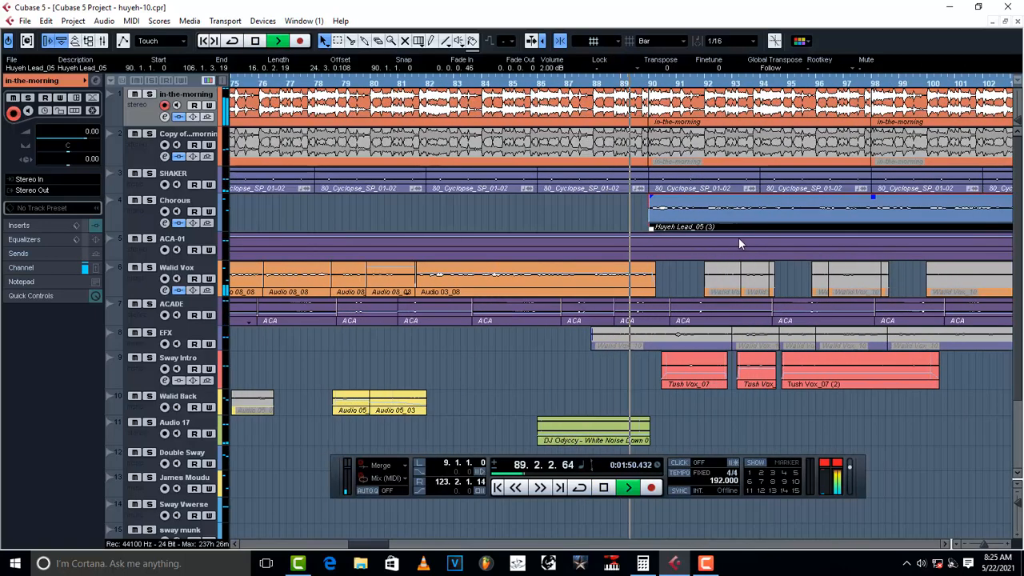
pyautogui.press('g')
pyautogui.press('g')
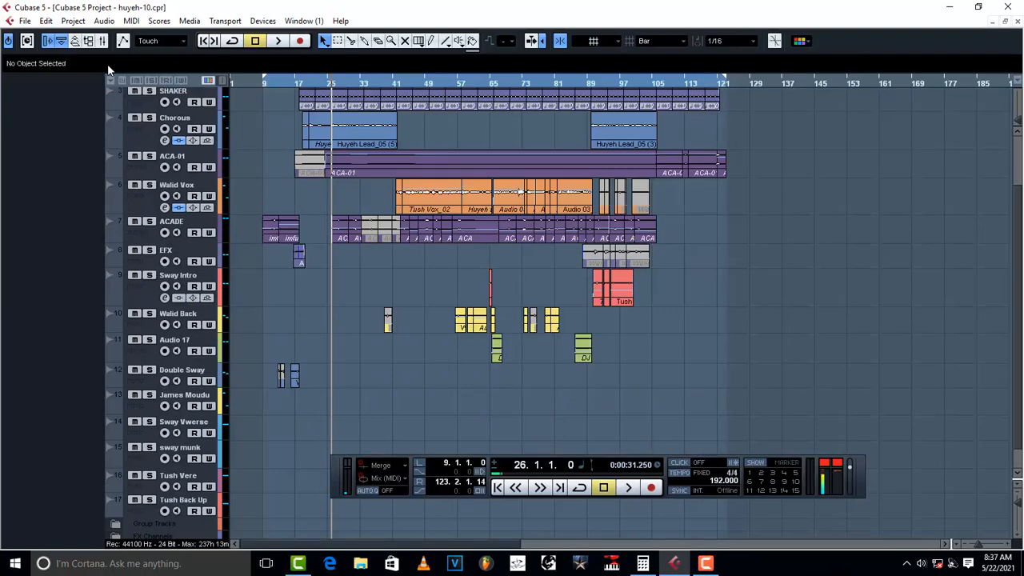
# Open the mixer and the Stereo Out channel settings, arranging both windows so the insert slots are accessible
pyautogui.click(103, 44)
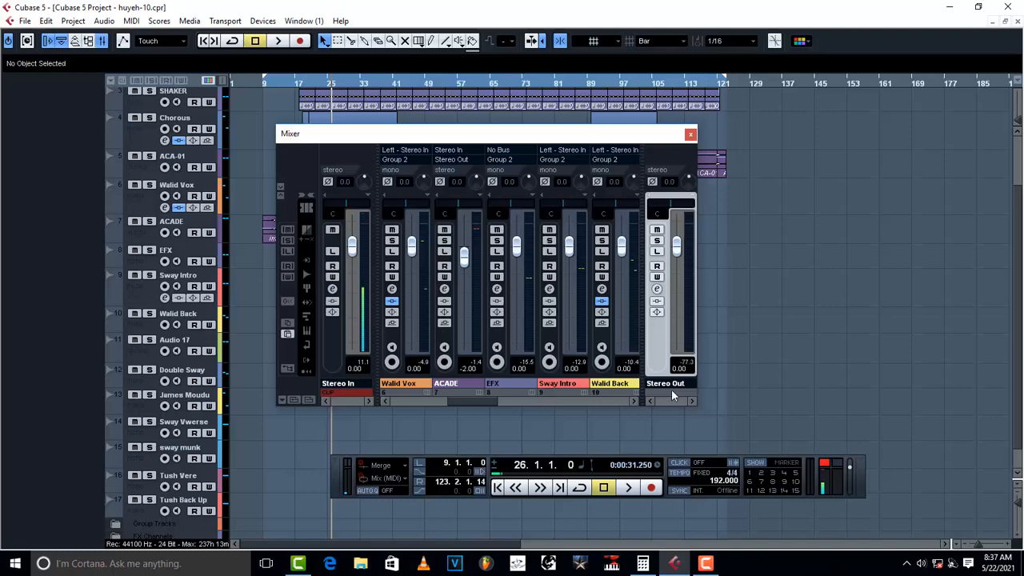
pyautogui.click(658, 293)
pyautogui.moveTo(338, 133); pyautogui.dragTo(555, 227)
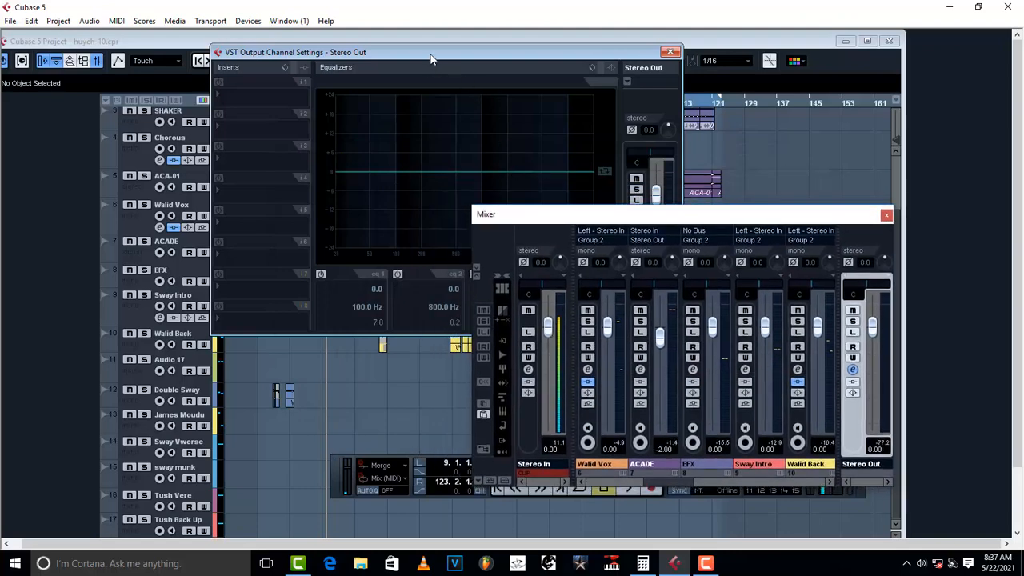
pyautogui.moveTo(432, 55); pyautogui.dragTo(416, 90)
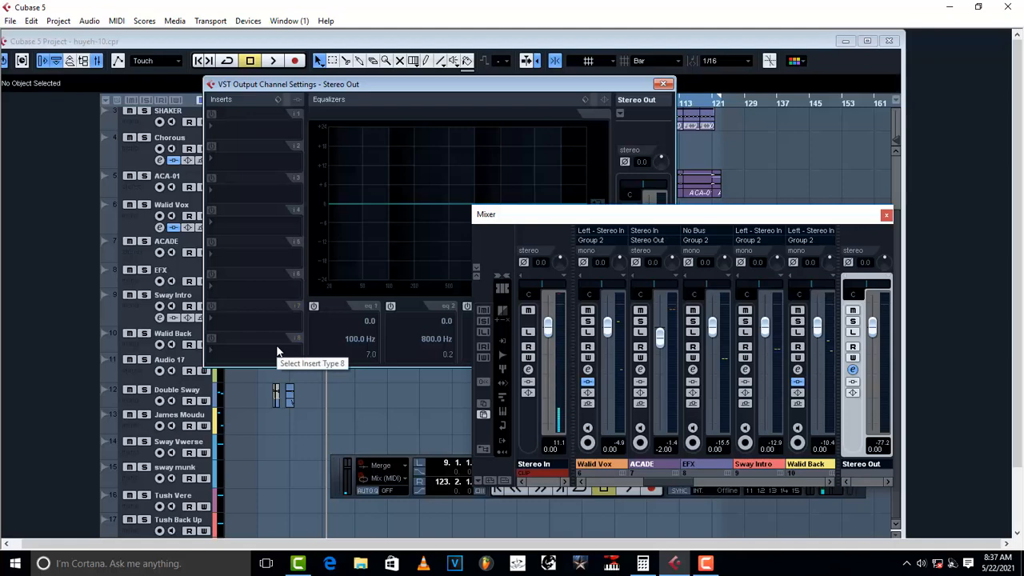
# Insert FabFilter Pro-L 2 in the second Stereo Out slot, raise its gain to +9.0 and close the plug-in
pyautogui.click(230, 159)
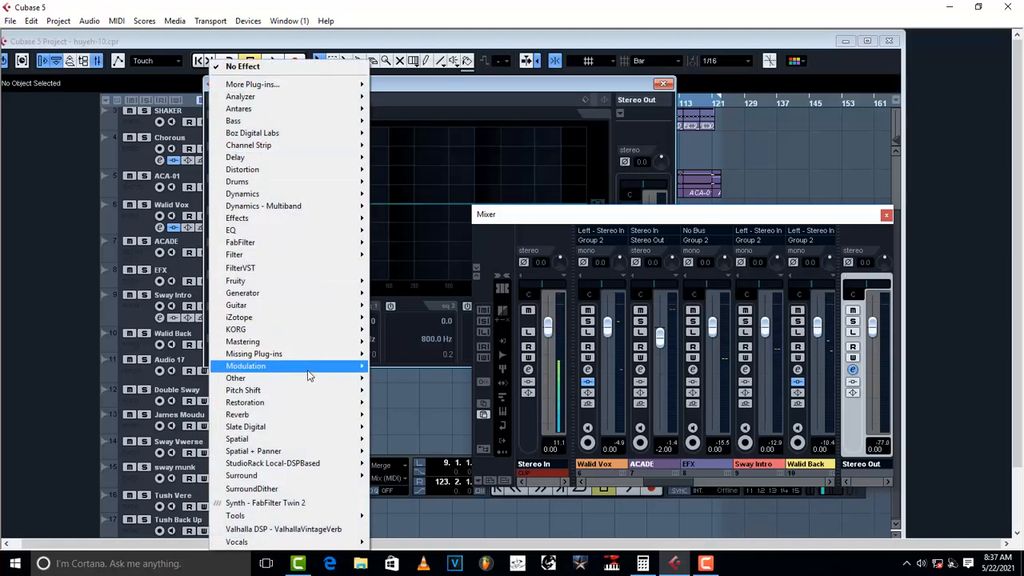
pyautogui.moveTo(308, 243)
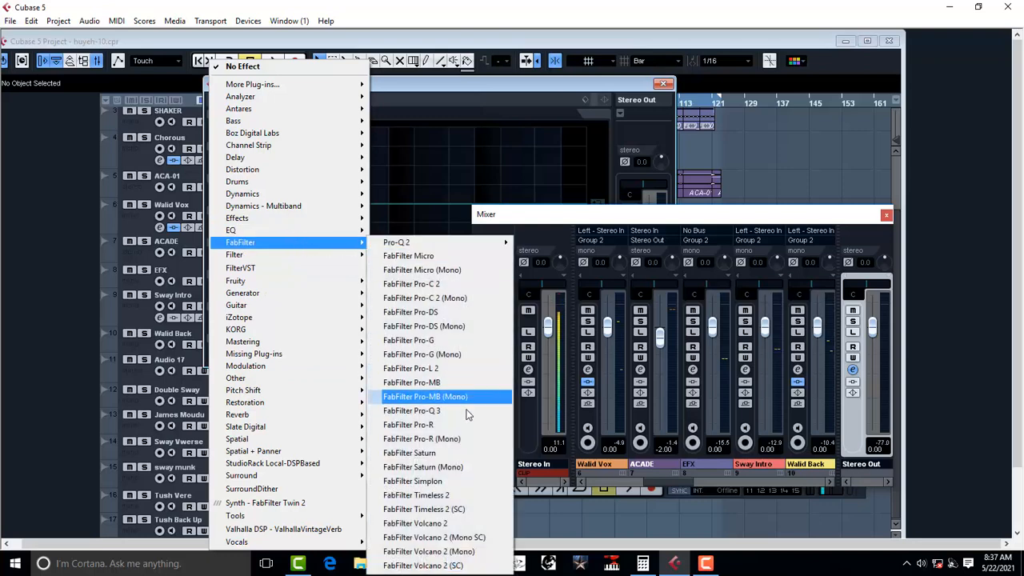
pyautogui.click(449, 370)
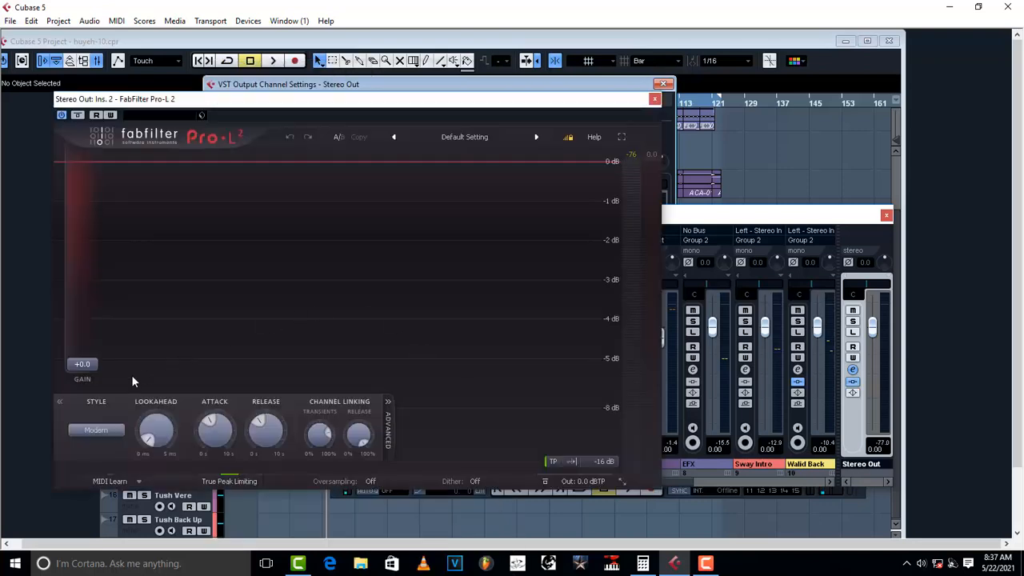
pyautogui.moveTo(93, 369); pyautogui.dragTo(94, 303)
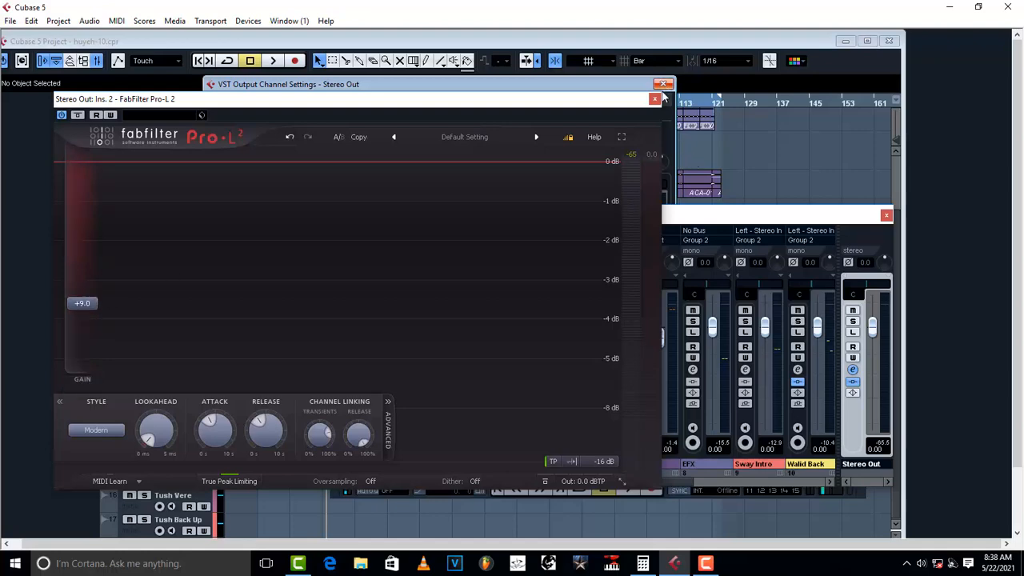
pyautogui.click(655, 100)
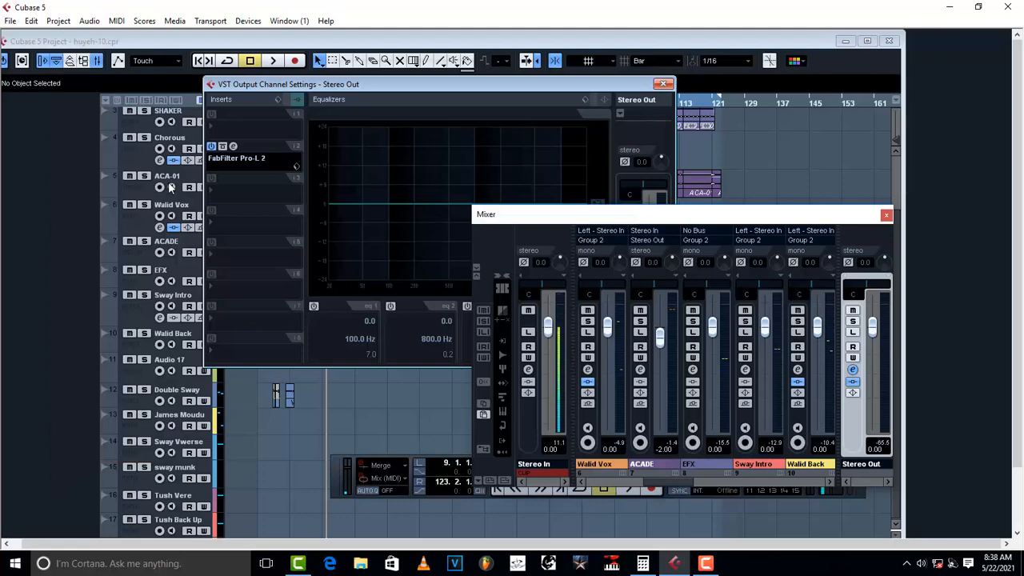
# Play the song from bar 26 twice to hear the limiter on the Stereo Out
pyautogui.press('space')
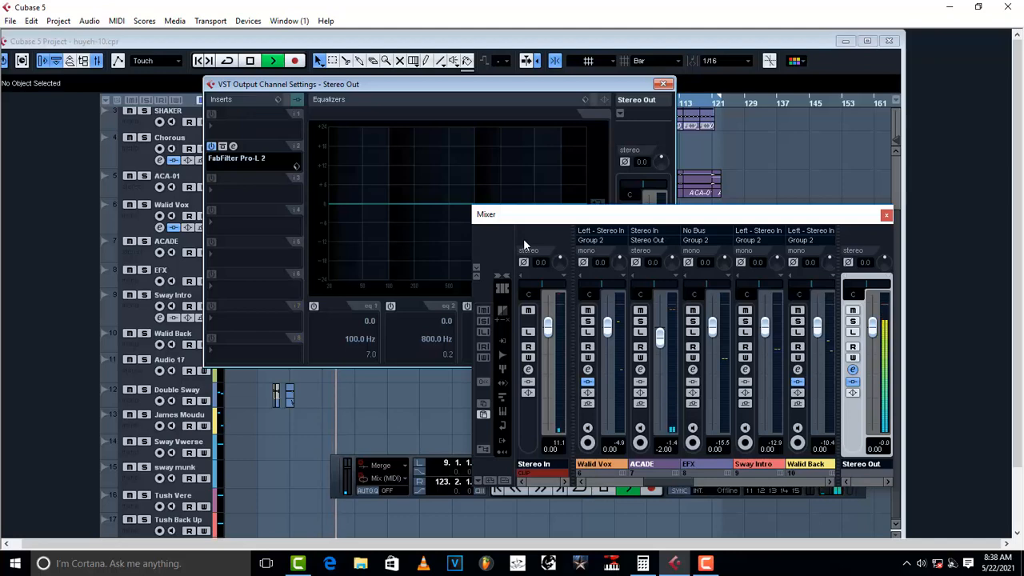
pyautogui.press('space')
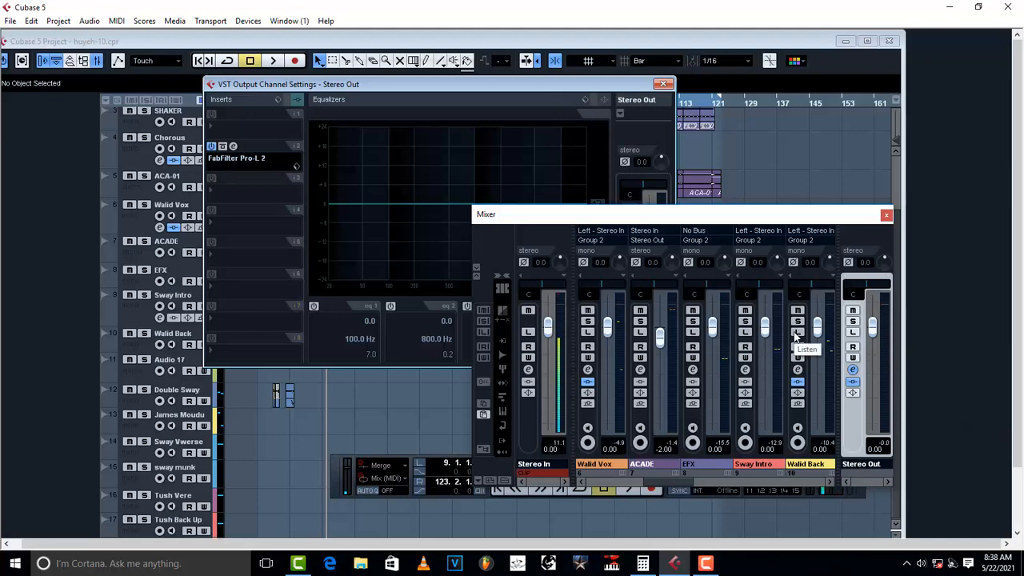
pyautogui.press('space')
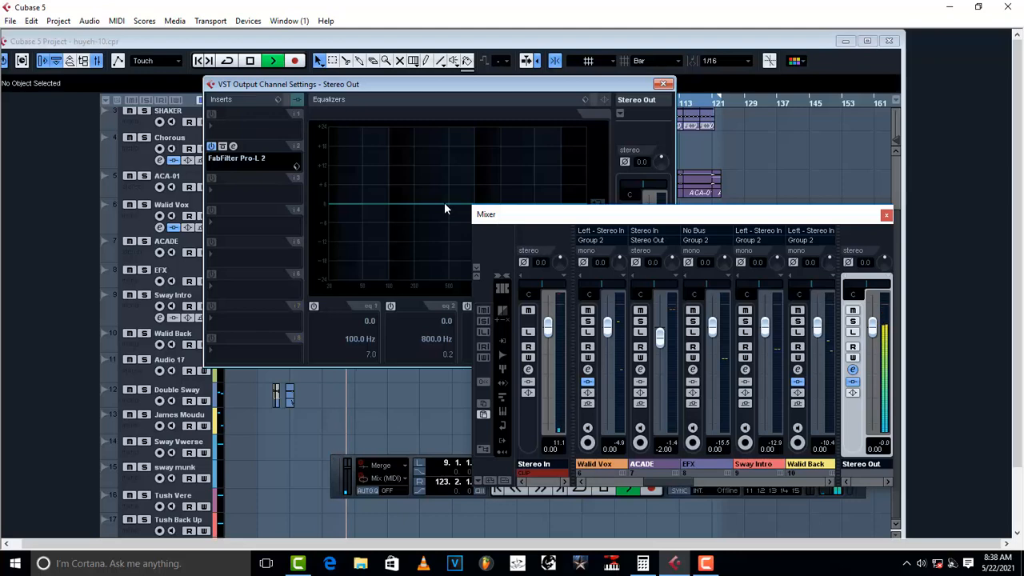
pyautogui.press('space')
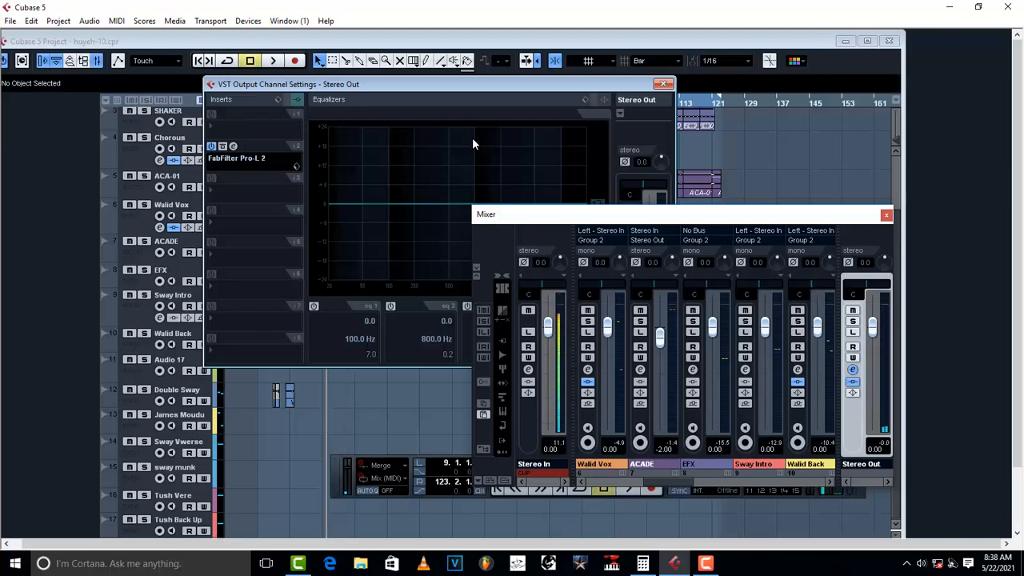
# Add IMPusher Stereo to the Stereo Out inserts, placing it in slot 2 and FabFilter Pro-L 2 in slot 3
pyautogui.click(221, 124)
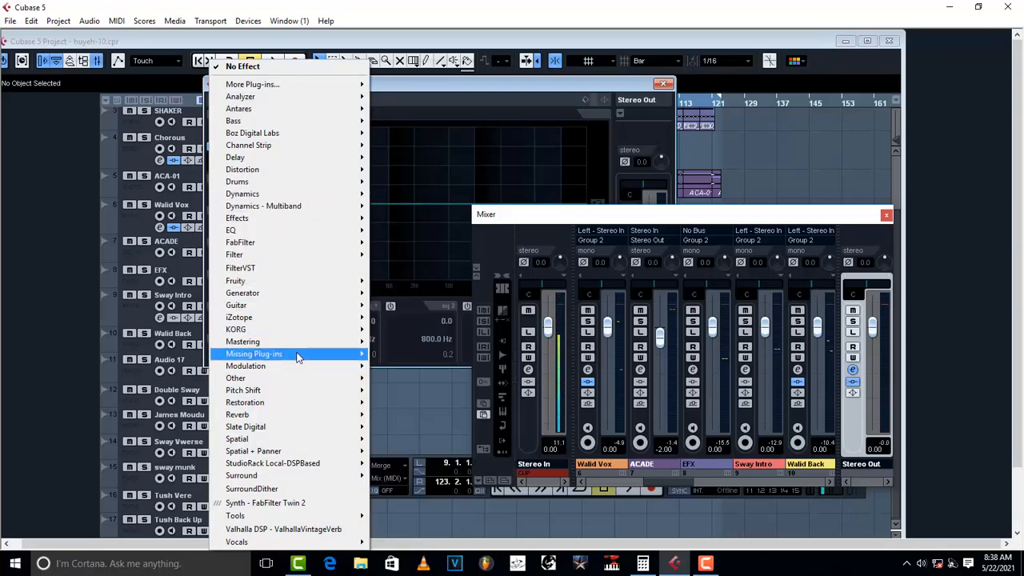
pyautogui.moveTo(296, 343)
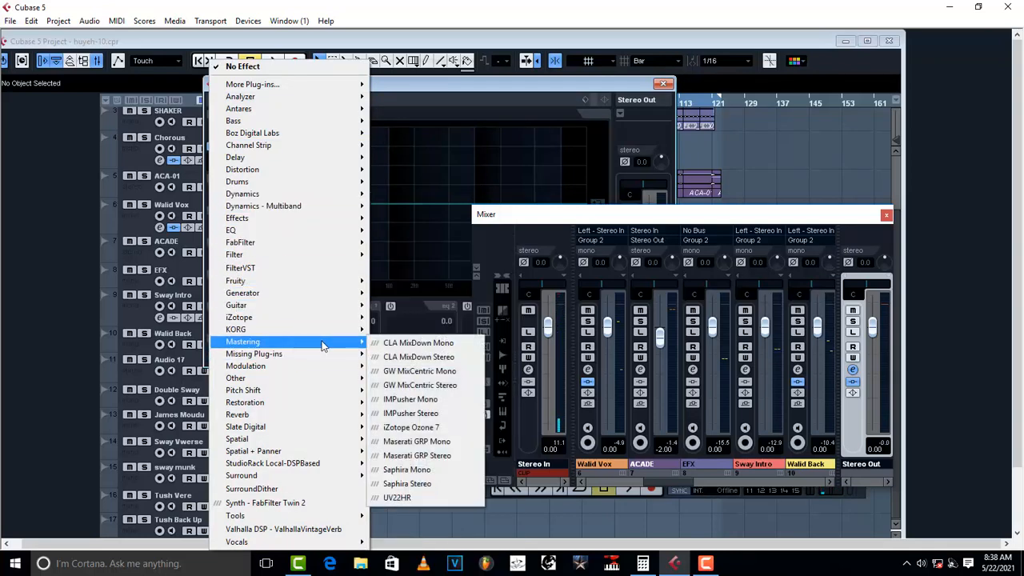
pyautogui.click(423, 414)
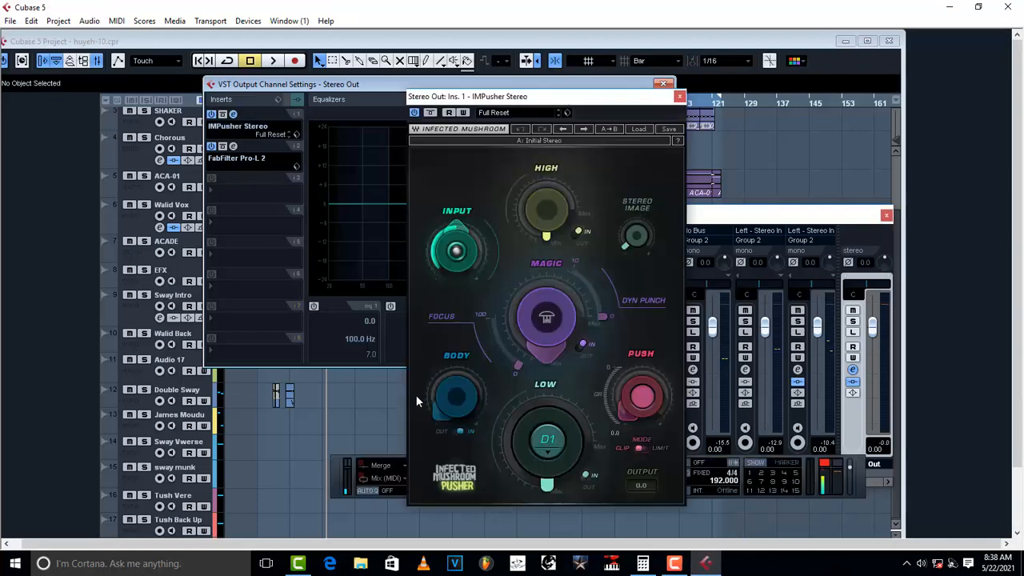
pyautogui.moveTo(290, 162); pyautogui.dragTo(292, 173)
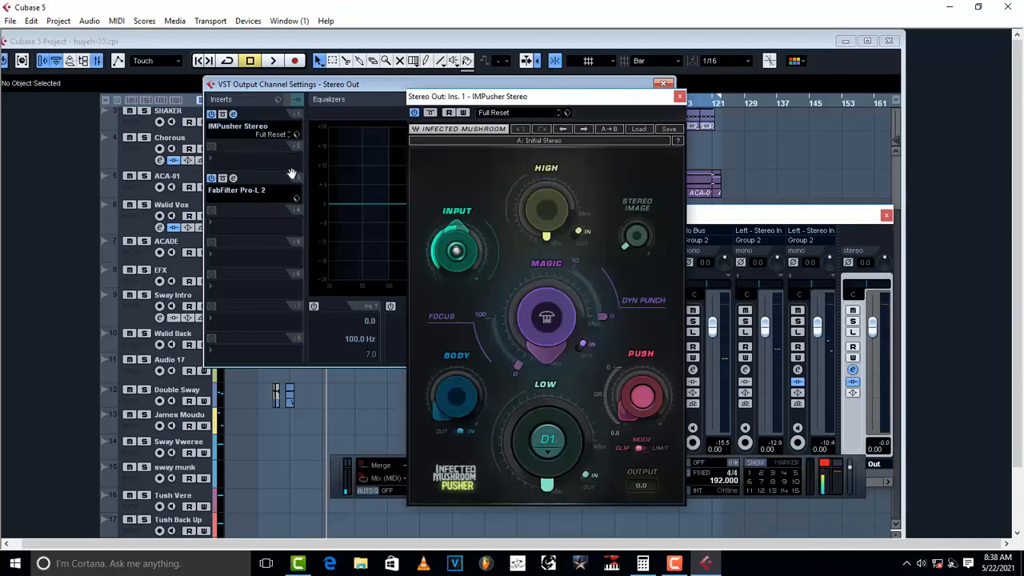
pyautogui.moveTo(294, 117)
pyautogui.mouseDown()
pyautogui.moveTo(296, 159)
pyautogui.moveTo(273, 164)
pyautogui.mouseUp()
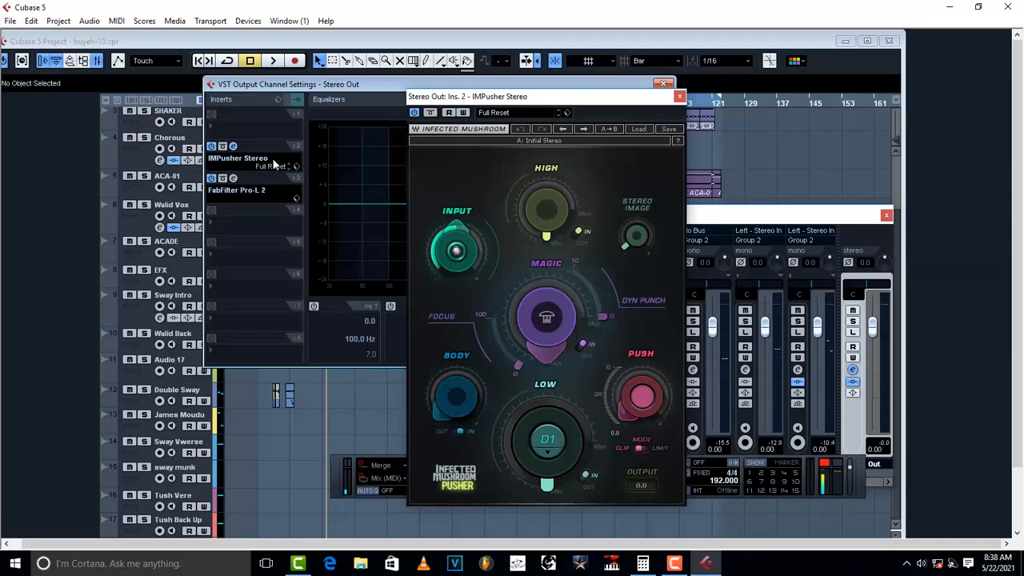
# Insert the iZotope Ozone 7 mastering plug-in in the first Stereo Out slot
pyautogui.click(221, 125)
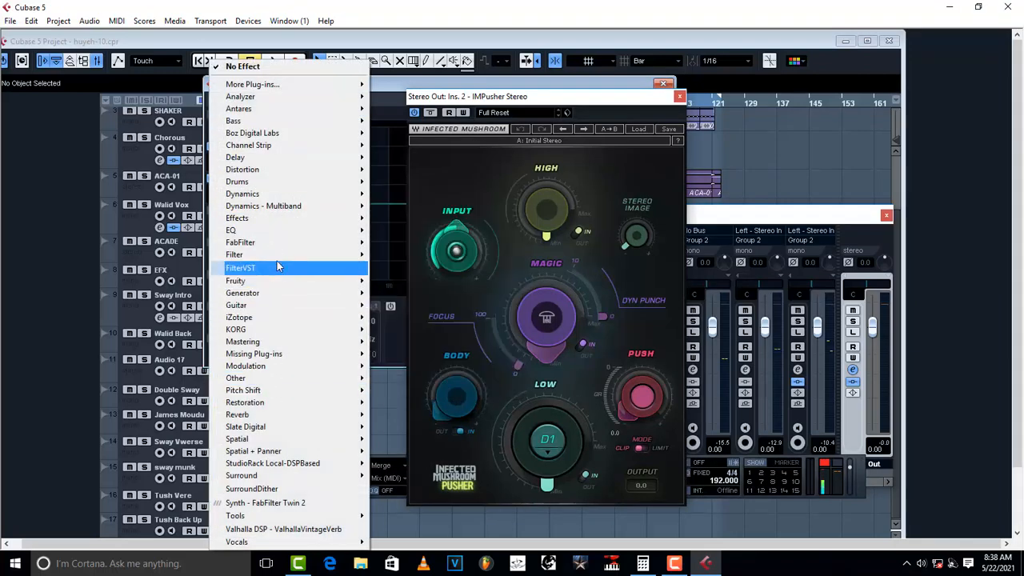
pyautogui.moveTo(278, 258)
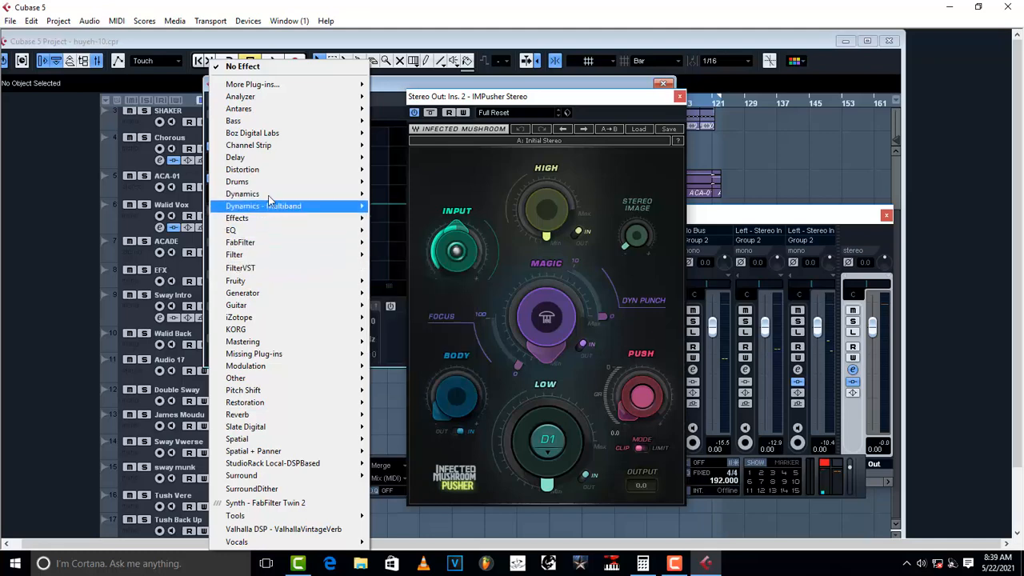
pyautogui.moveTo(271, 345)
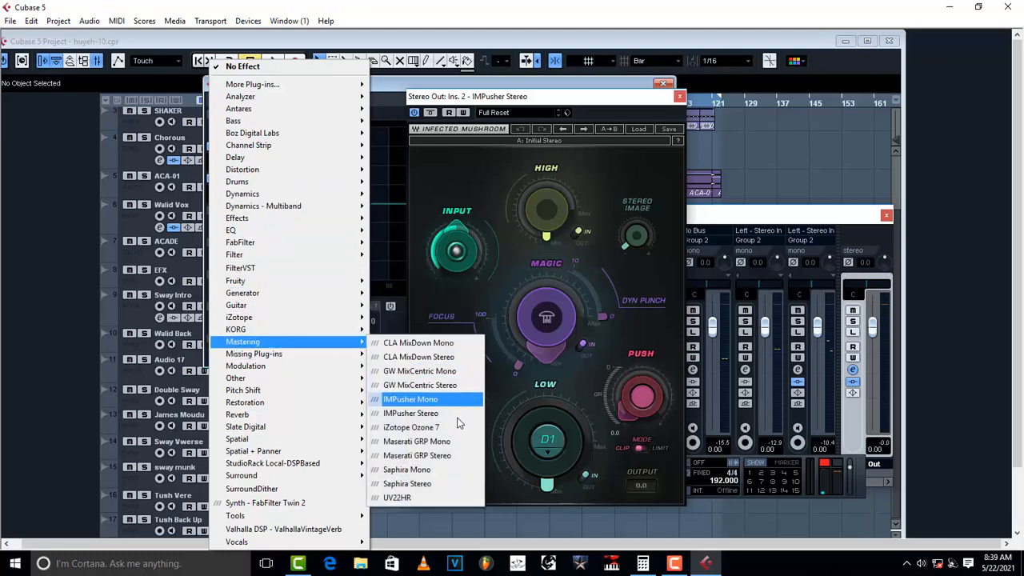
pyautogui.click(425, 406)
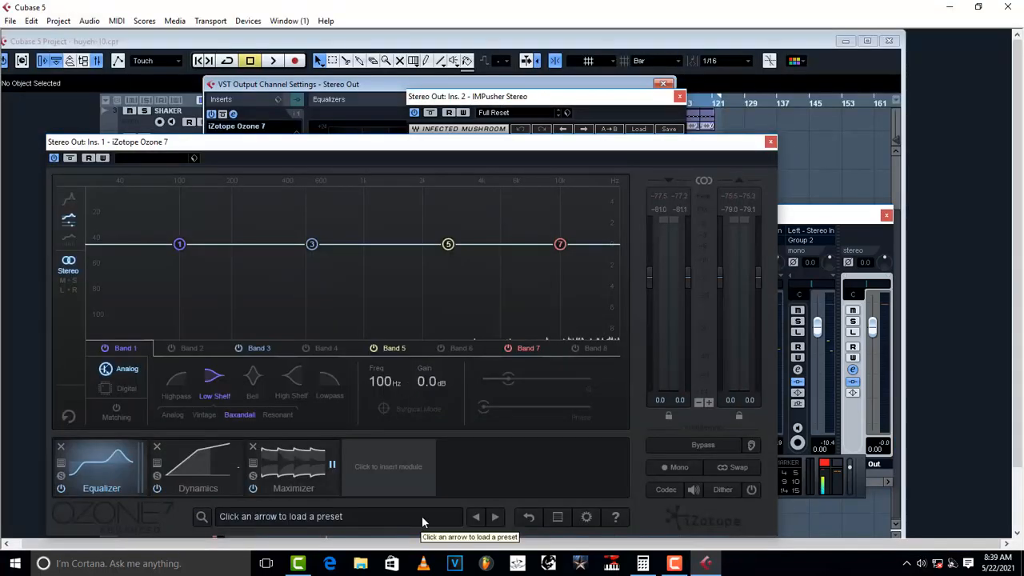
# Load the All-Purpose Mastering preset Increase Presence in Ozone 7 and close the preset manager
pyautogui.click(421, 516)
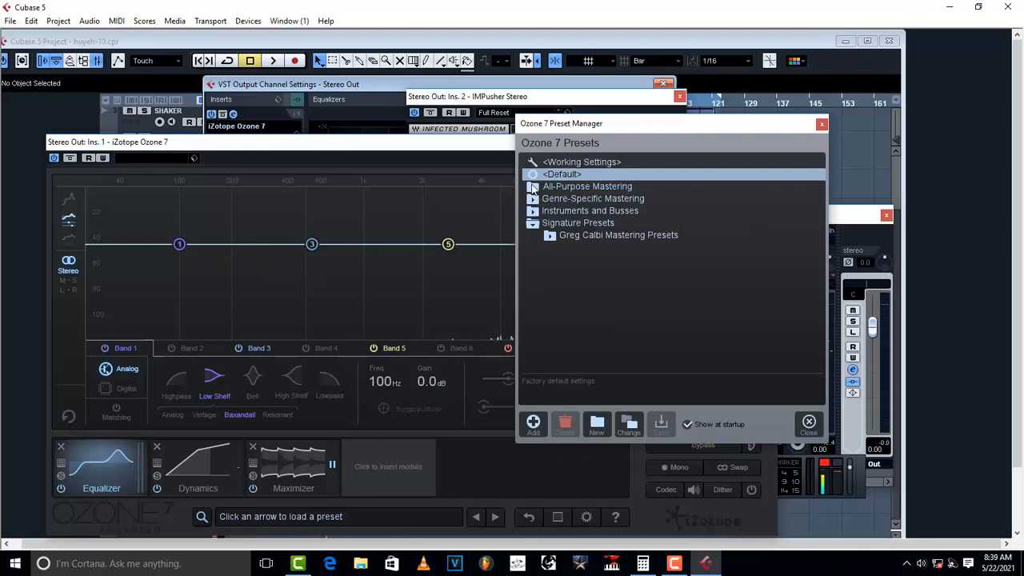
pyautogui.click(533, 186)
pyautogui.scroll(-2, 609, 332)
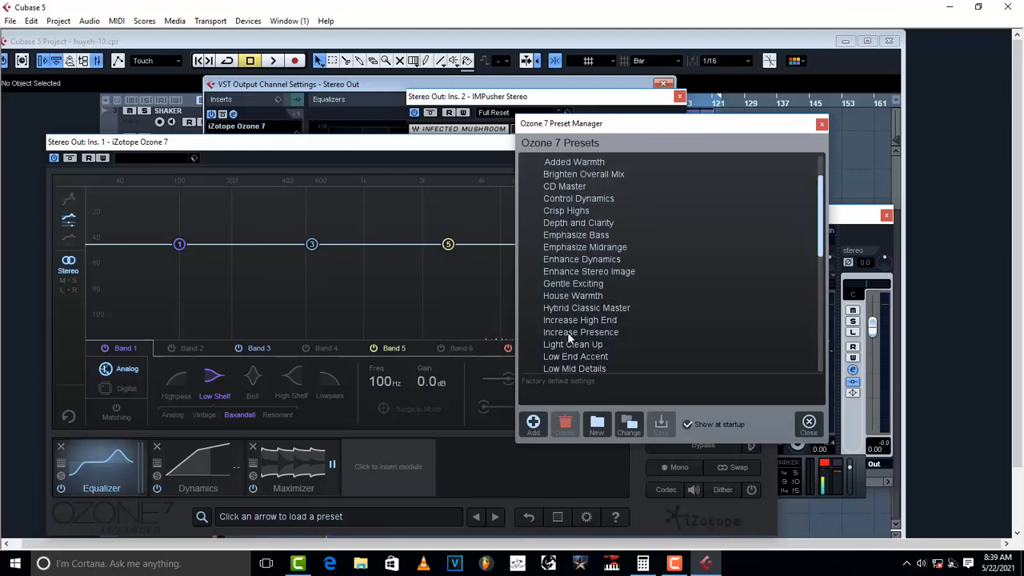
pyautogui.click(567, 333)
pyautogui.click(822, 125)
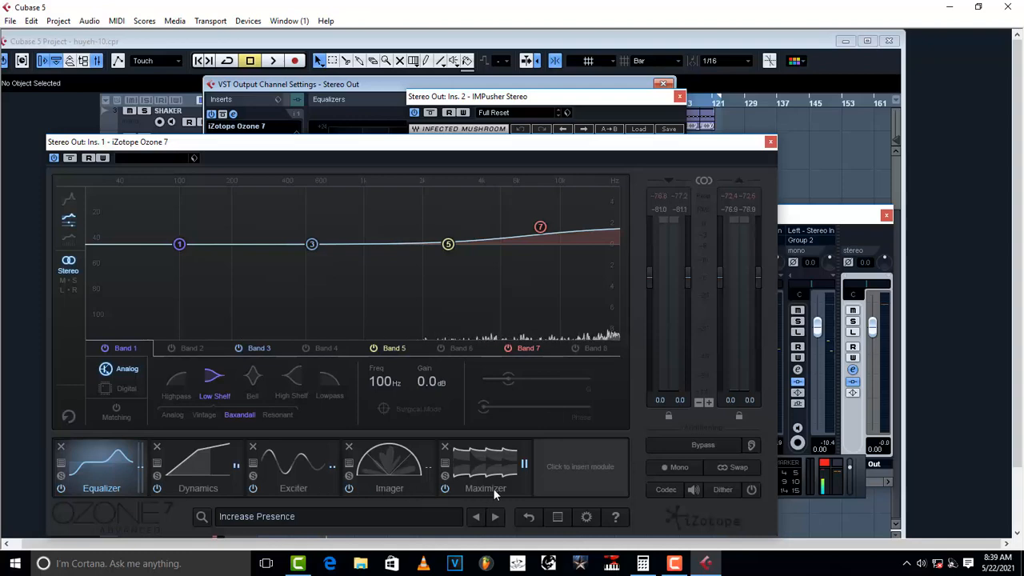
# Disable Ozone 7's Imager module, reset Equalizer band 7 to its default, and show the Maximizer settings
pyautogui.click(350, 488)
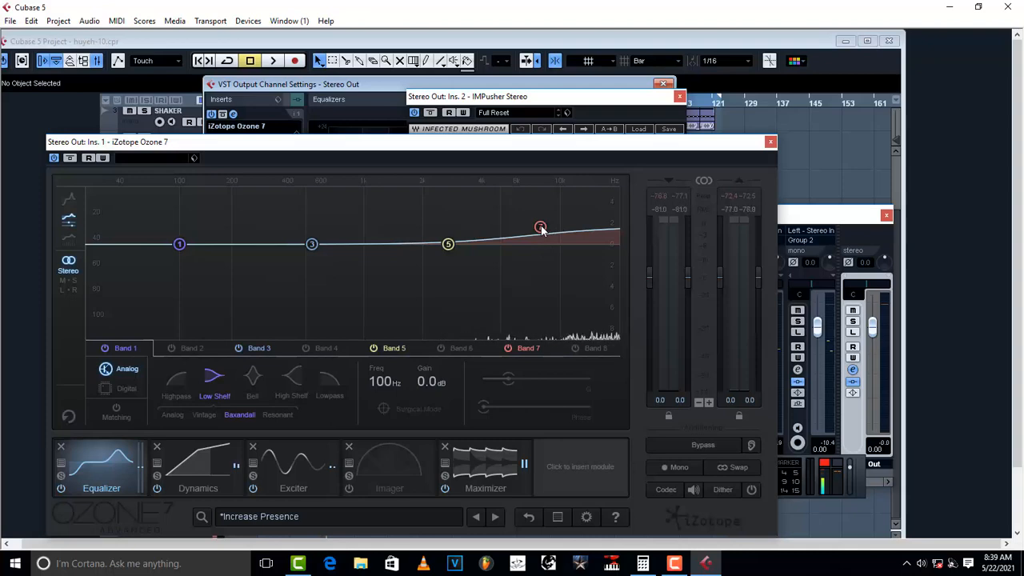
pyautogui.doubleClick(541, 228)
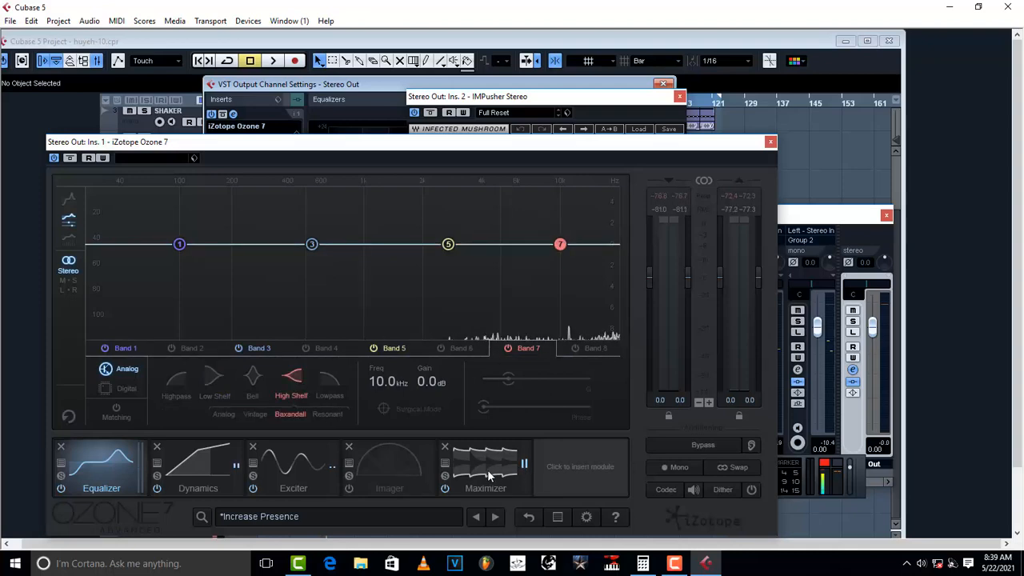
pyautogui.click(479, 472)
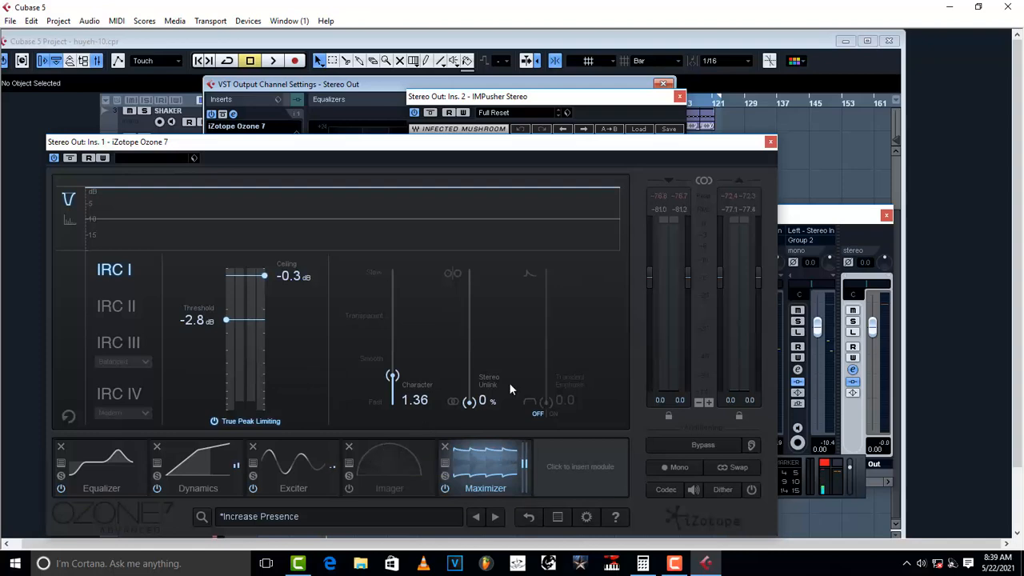
# Play the song, close Ozone 7, and raise IMPusher's Stereo Image to 9.0 before stopping playback
pyautogui.press('space')
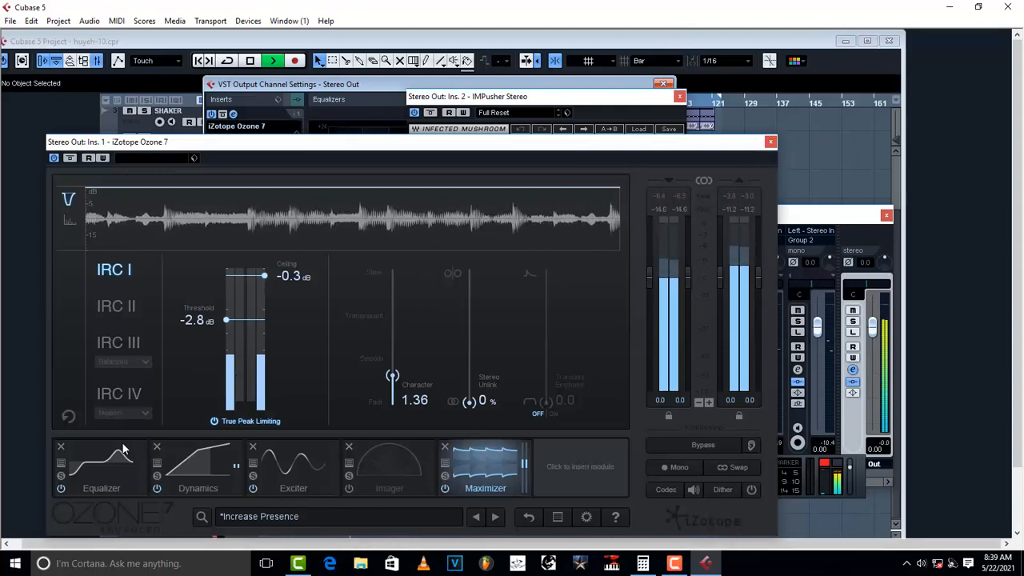
pyautogui.click(771, 143)
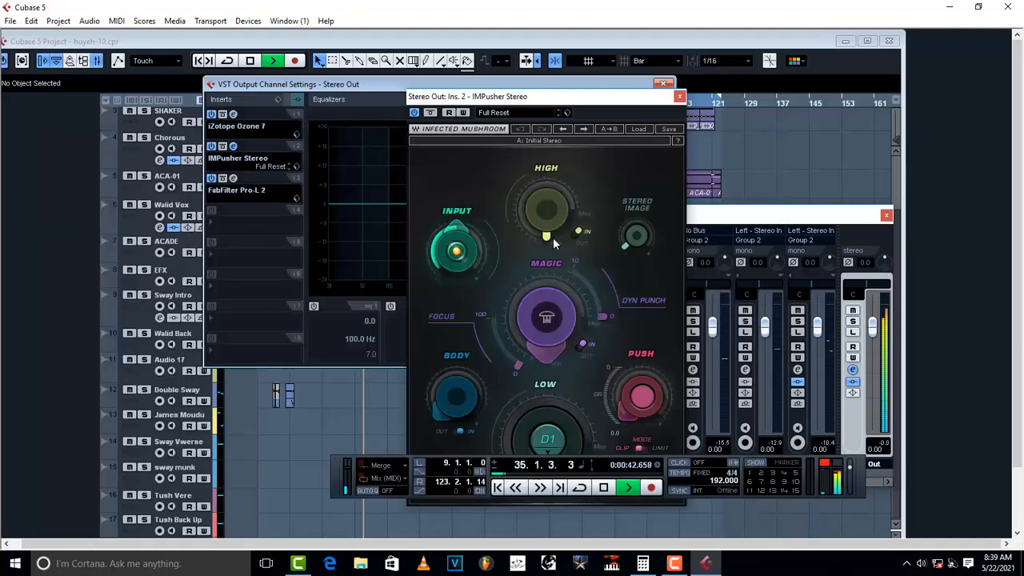
pyautogui.moveTo(637, 249); pyautogui.dragTo(634, 246)
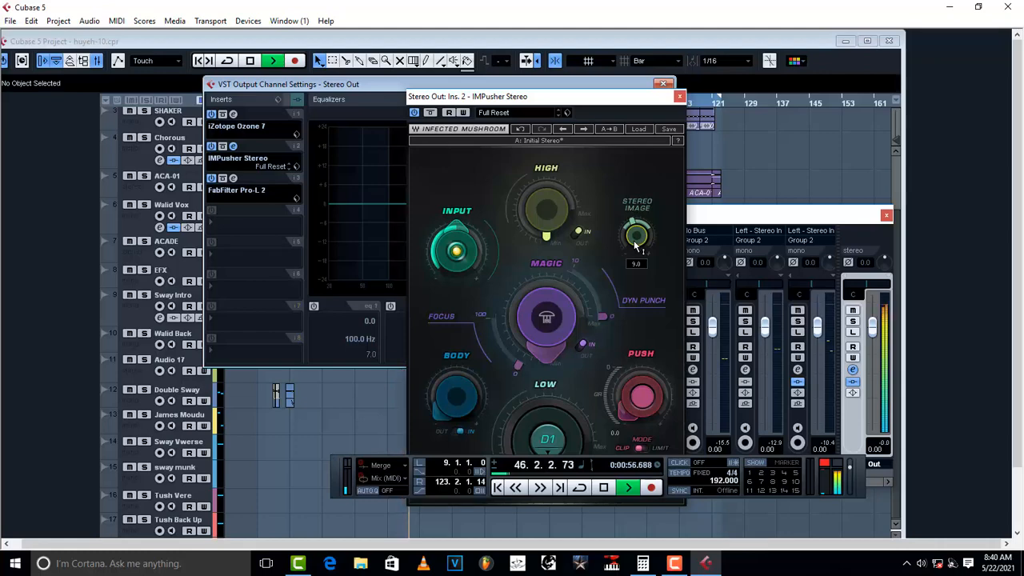
pyautogui.press('space')
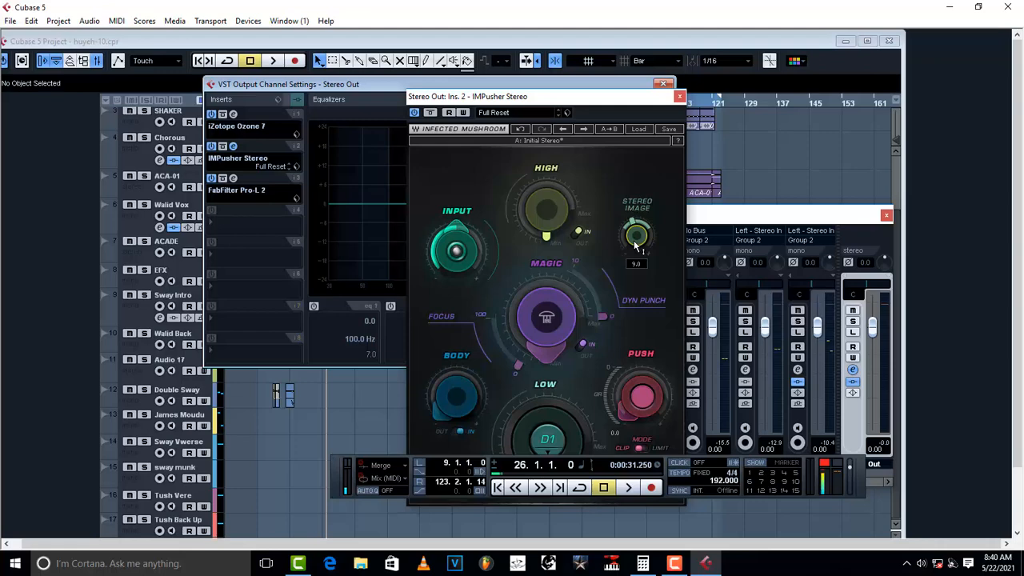
# Audition IMPusher's Magic at 30.6 from bar 26, and reduce it to 17.9 during a second playback
pyautogui.press('space')
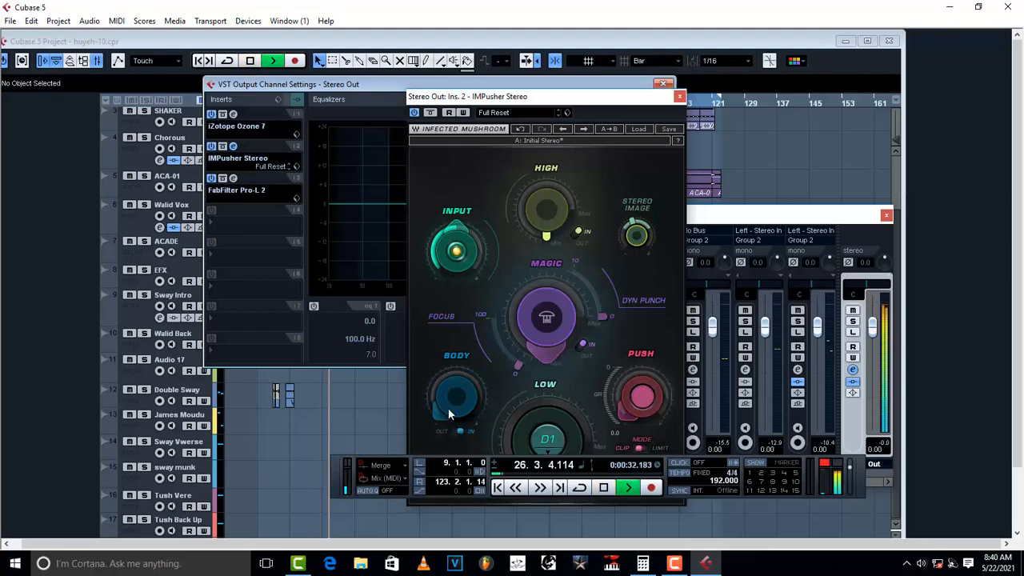
pyautogui.moveTo(545, 355); pyautogui.dragTo(514, 329)
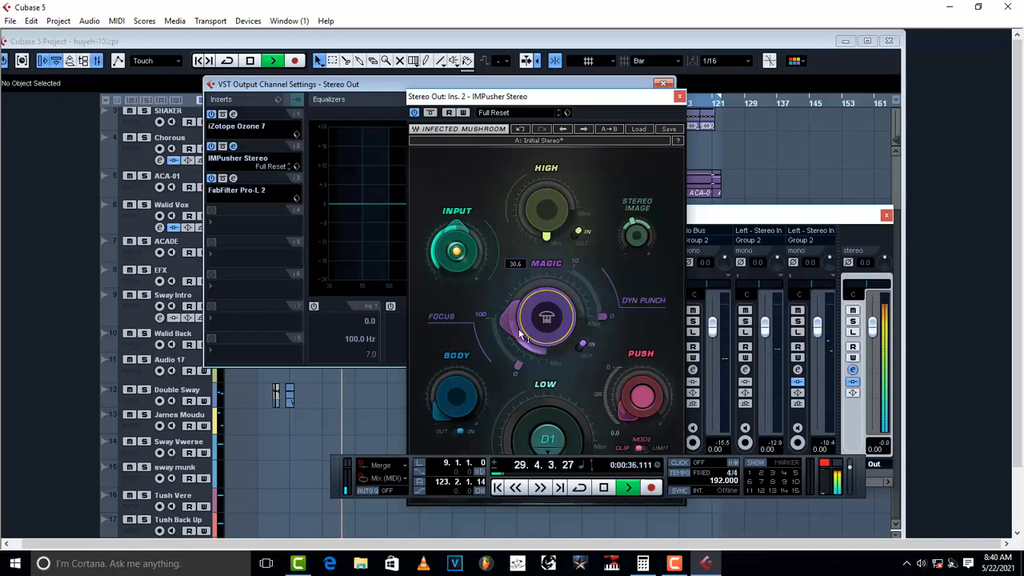
pyautogui.press('space')
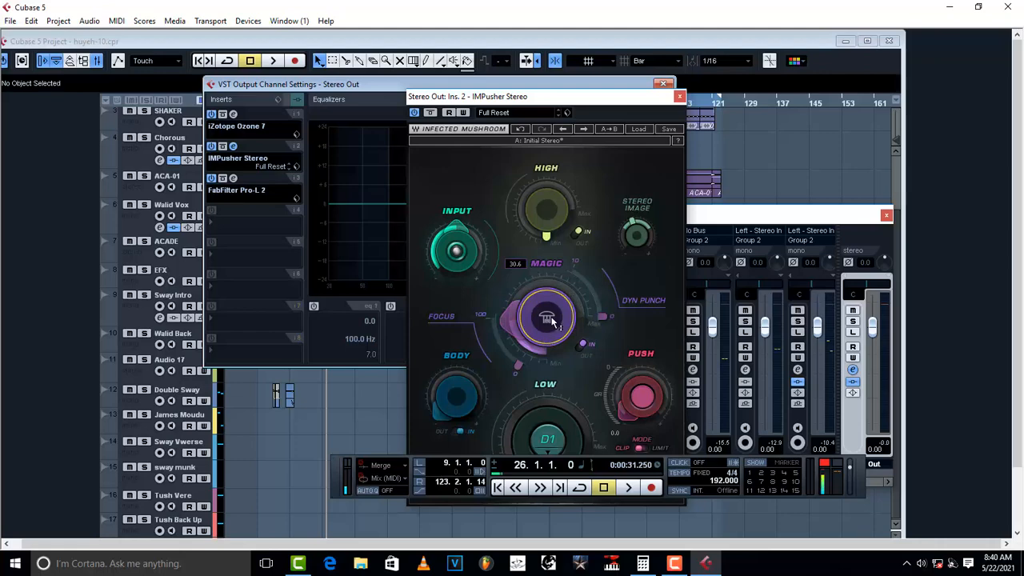
pyautogui.press('space')
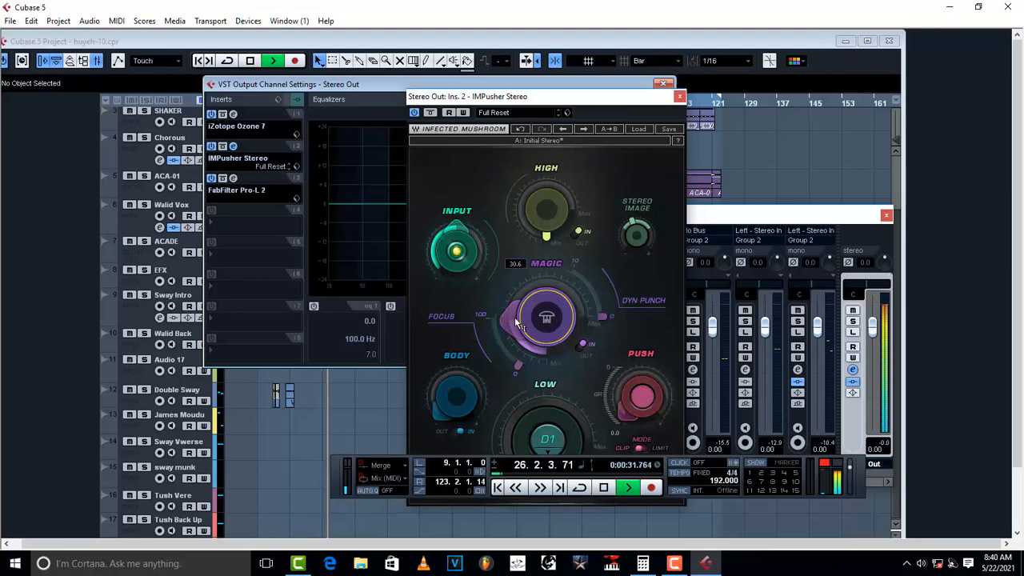
pyautogui.moveTo(548, 320); pyautogui.dragTo(518, 338)
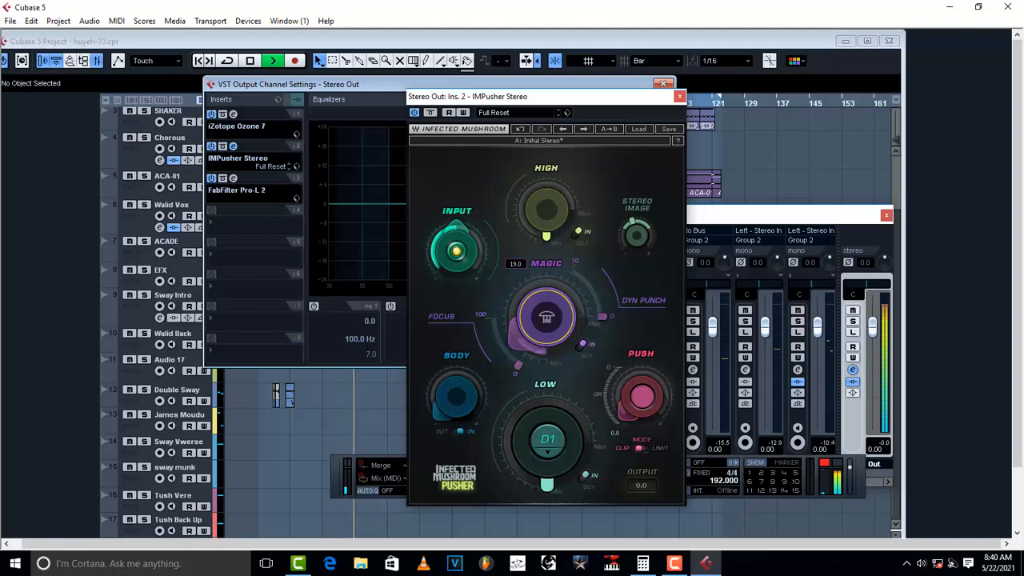
pyautogui.press('space')
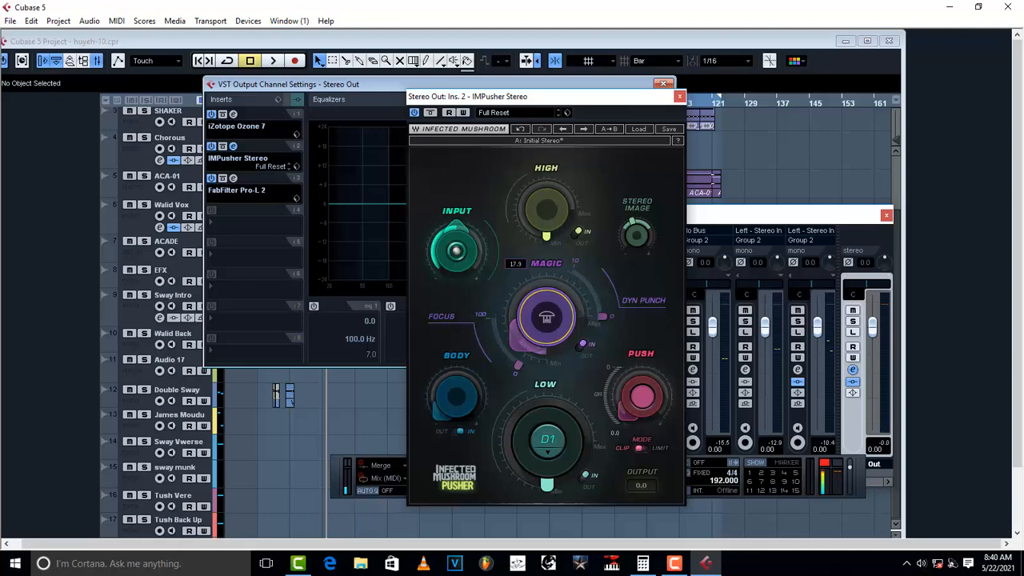
pyautogui.moveTo(518, 338); pyautogui.dragTo(518, 338)
# Play from bar 26 and lower IMPusher's Stereo Image slightly below 9.0, stopping playback when done
pyautogui.moveTo(640, 238); pyautogui.dragTo(640, 236)
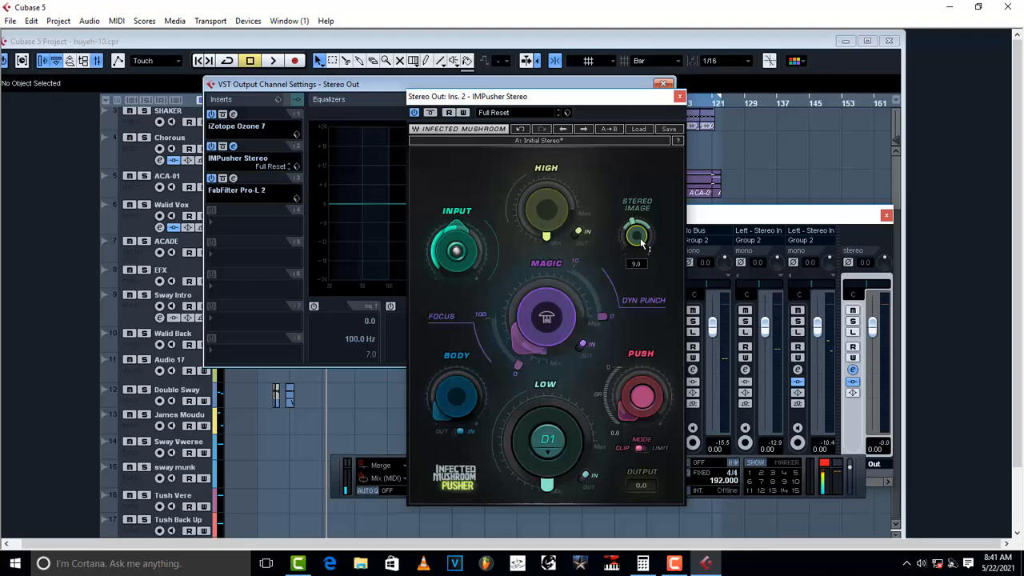
pyautogui.press('space')
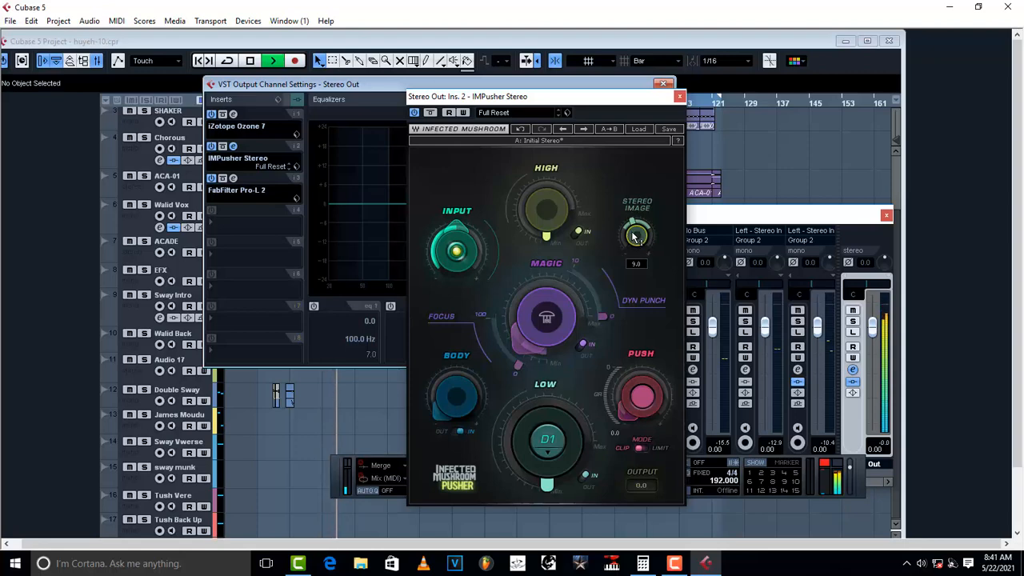
pyautogui.scroll(-1, 634, 238)
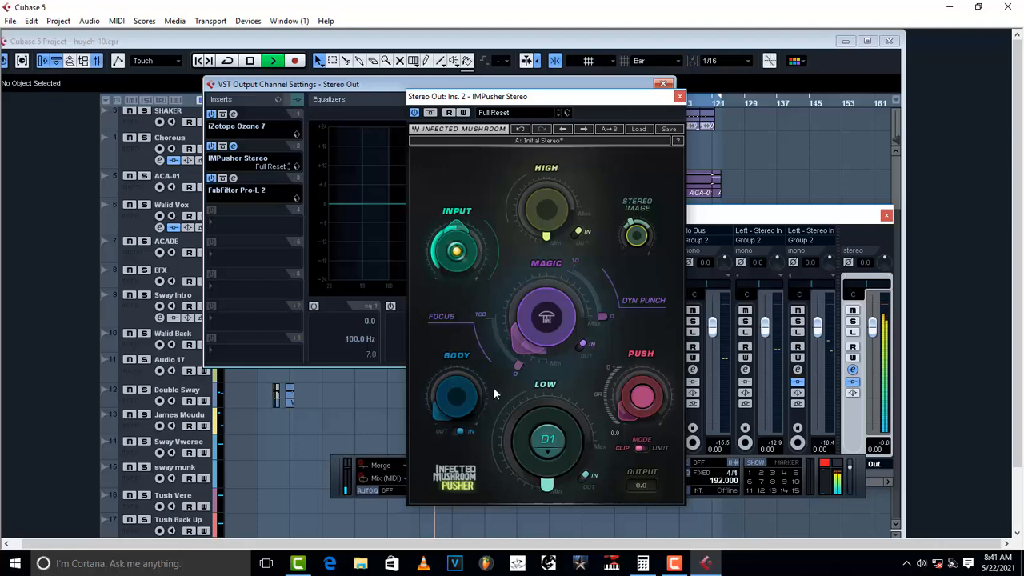
pyautogui.press('space')
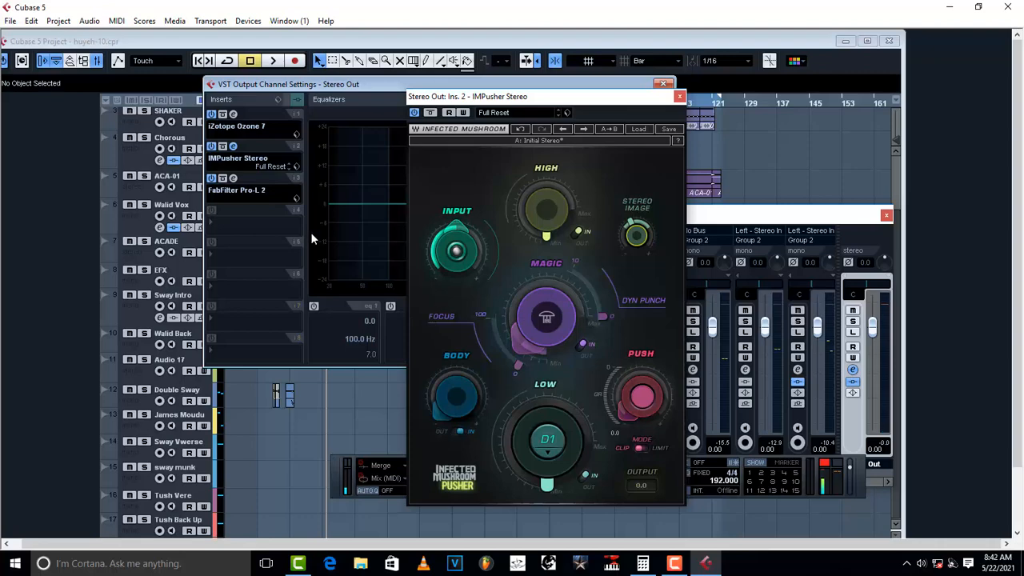
# Reopen Ozone 7 on the Stereo Out and review its Exciter, Dynamics and Equalizer modules before closing it
pyautogui.click(234, 115)
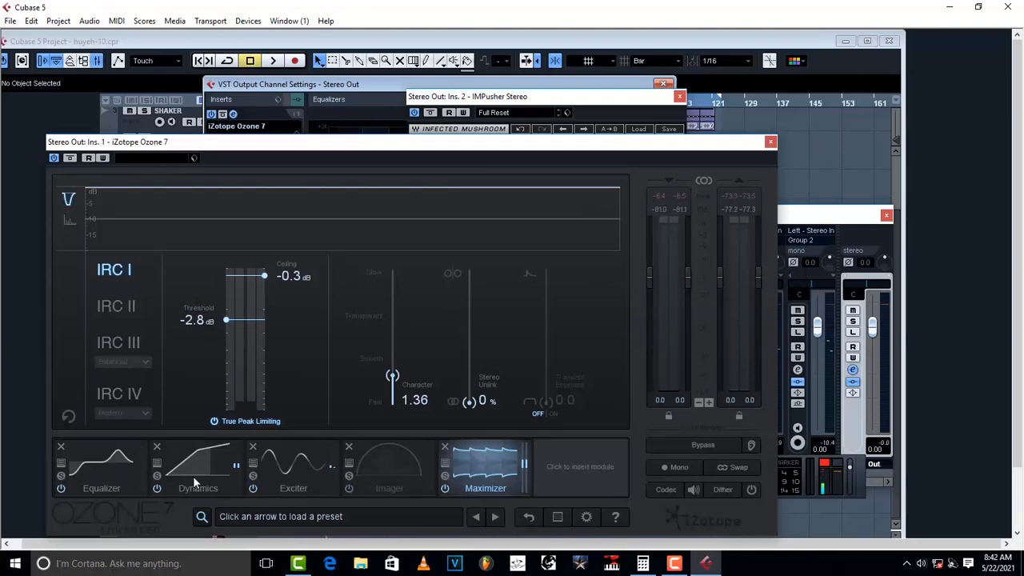
pyautogui.click(296, 481)
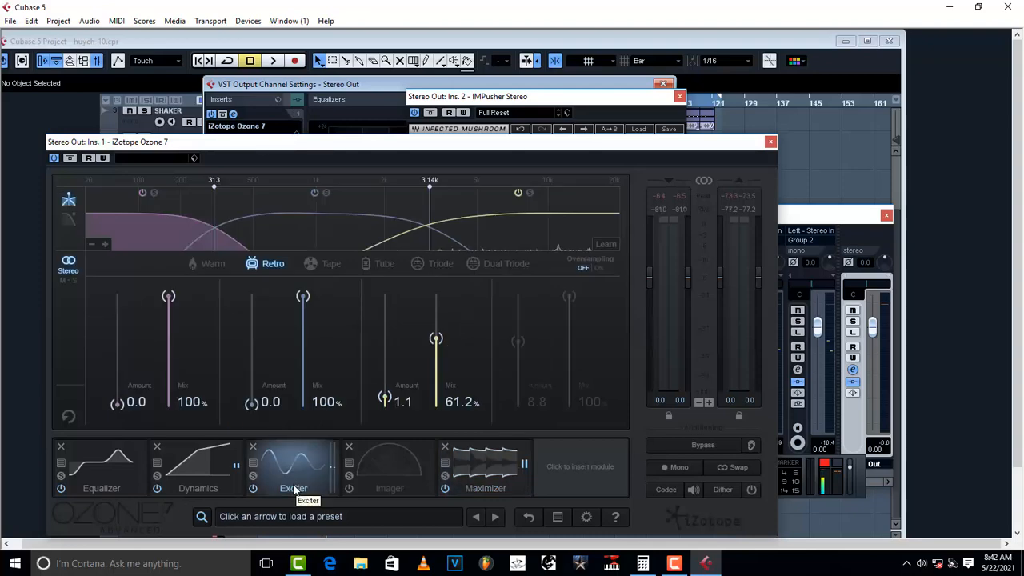
pyautogui.click(201, 484)
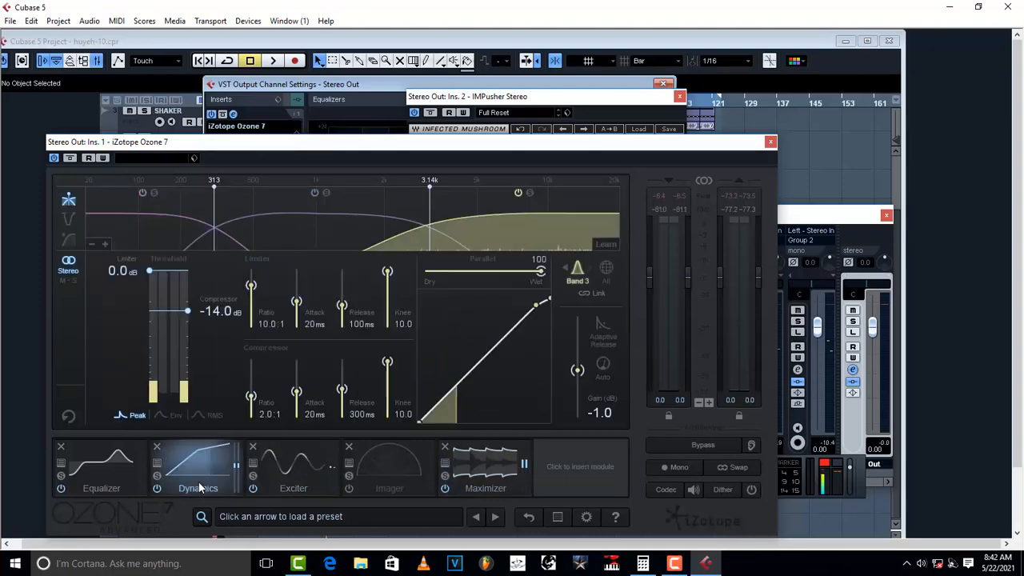
pyautogui.click(110, 483)
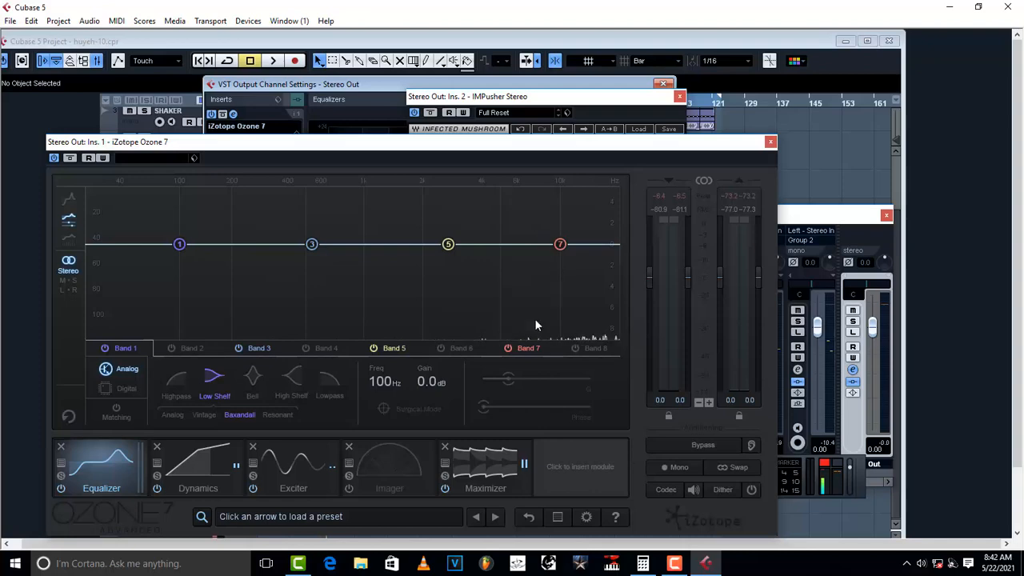
pyautogui.click(299, 477)
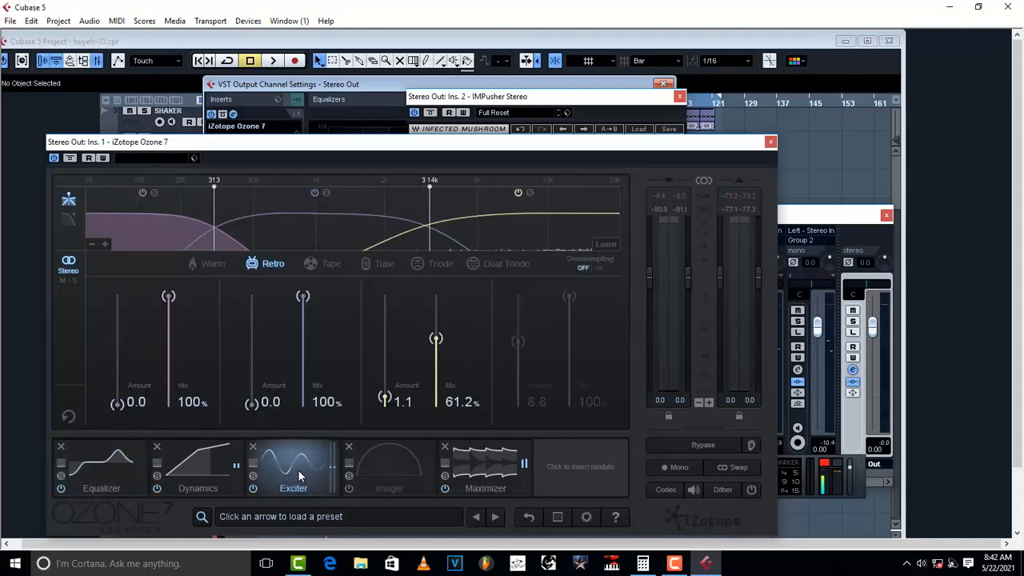
pyautogui.click(102, 484)
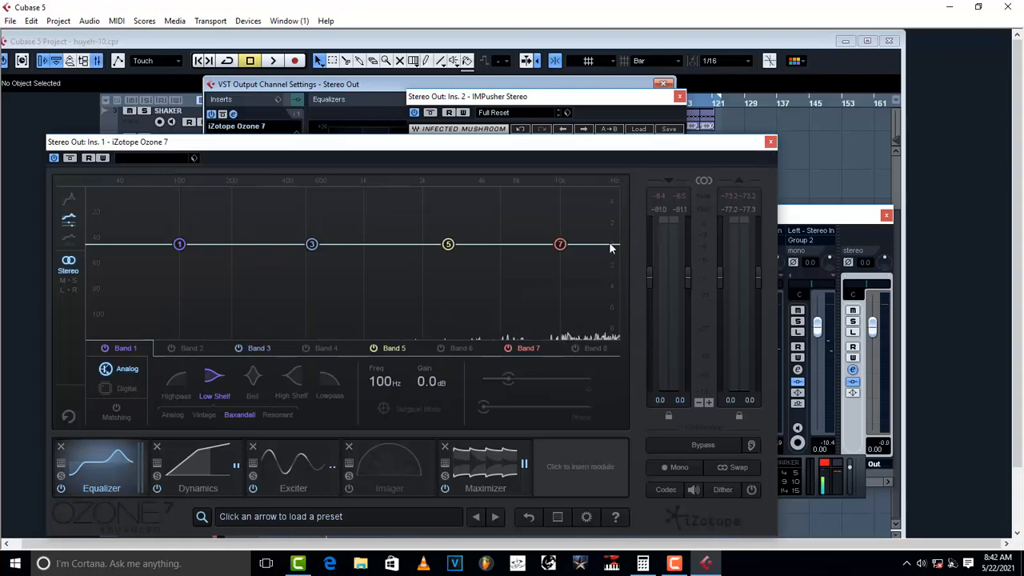
pyautogui.click(769, 144)
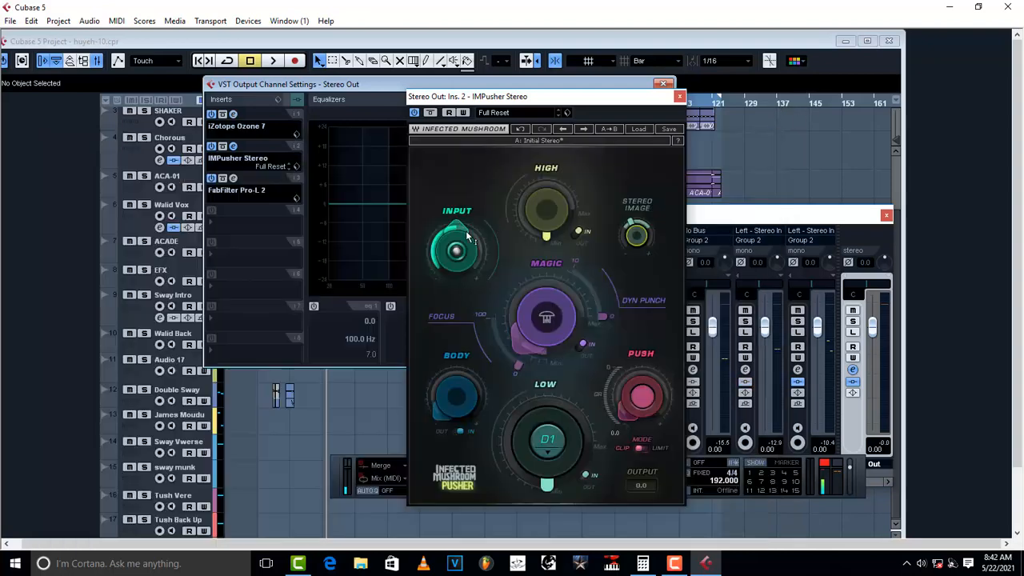
# Start playback, open FabFilter Pro-L 2 on the Stereo Out, and arrange its window beside IMPusher's
pyautogui.press('space')
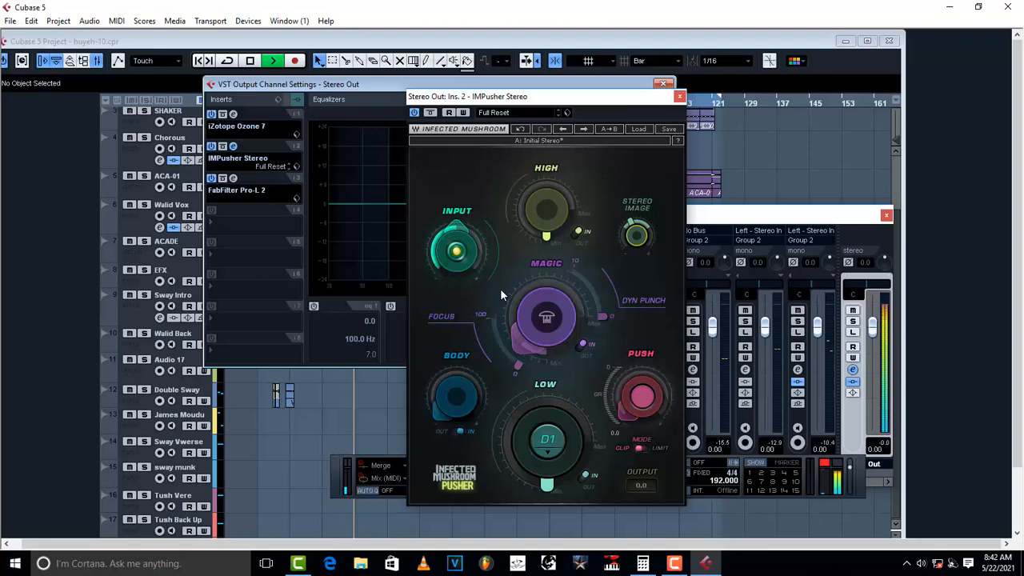
pyautogui.click(232, 178)
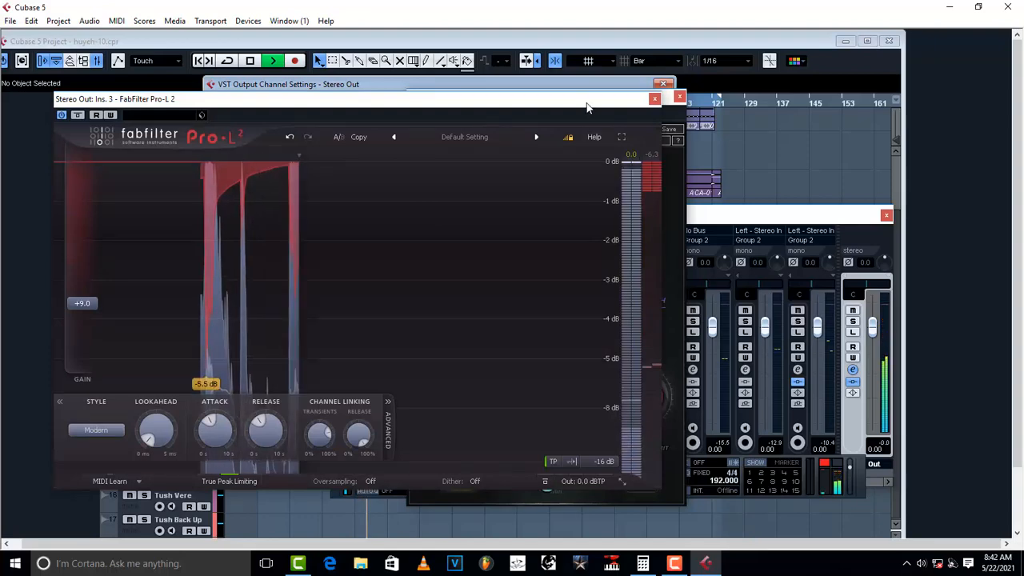
pyautogui.moveTo(640, 99); pyautogui.dragTo(715, 112)
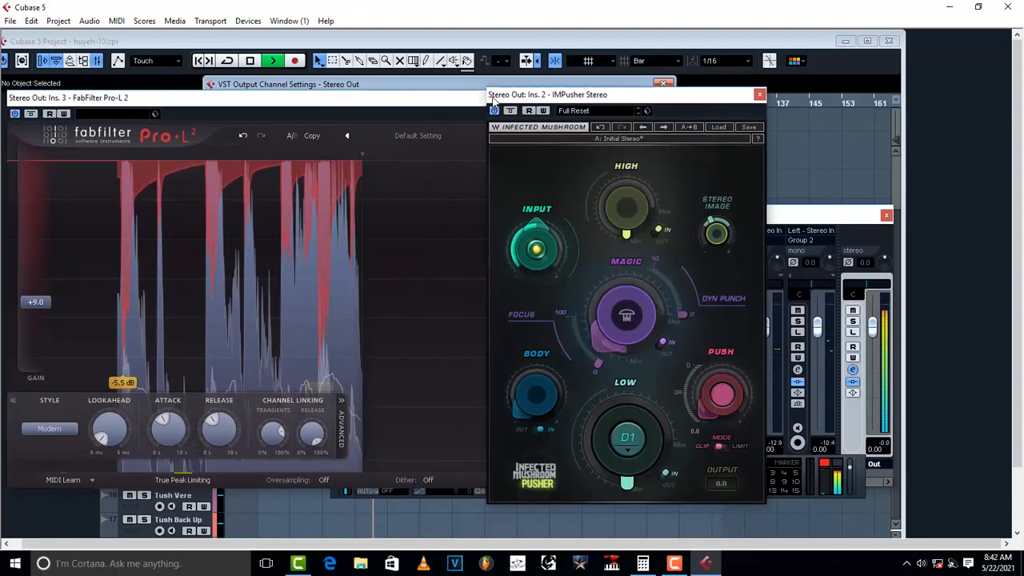
pyautogui.click(431, 106)
pyautogui.moveTo(431, 105); pyautogui.dragTo(468, 101)
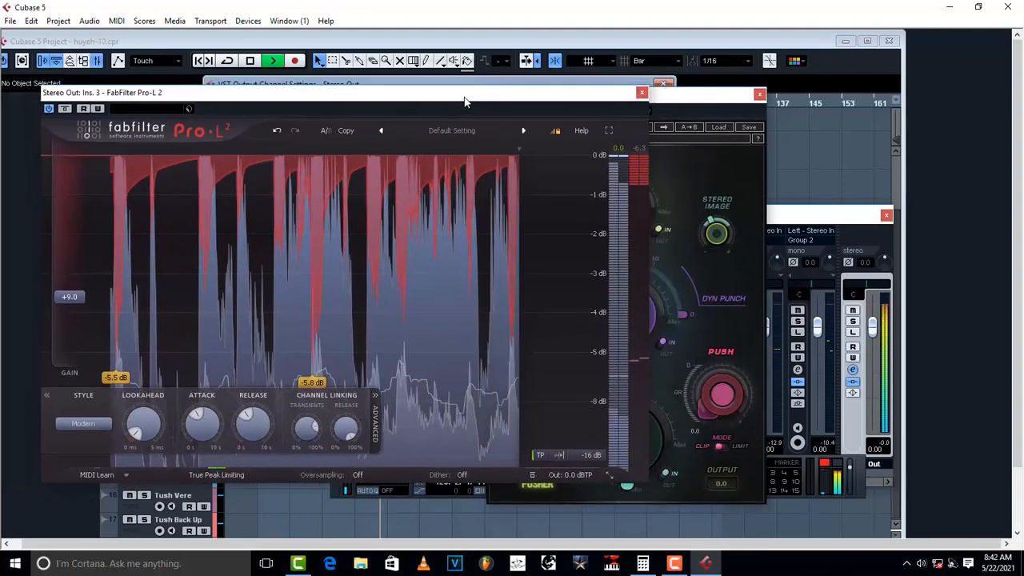
pyautogui.moveTo(675, 101); pyautogui.dragTo(749, 85)
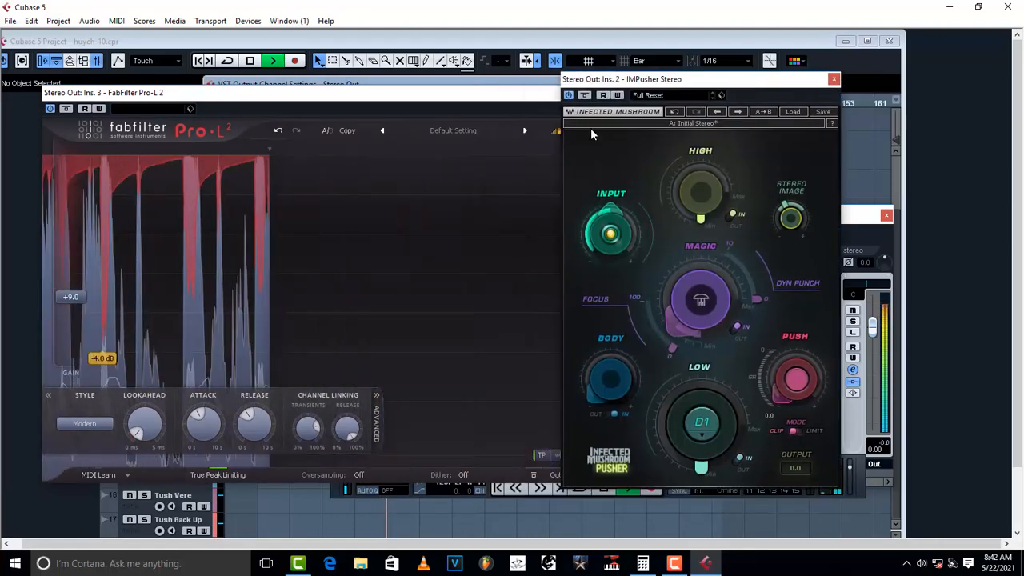
pyautogui.moveTo(584, 232)
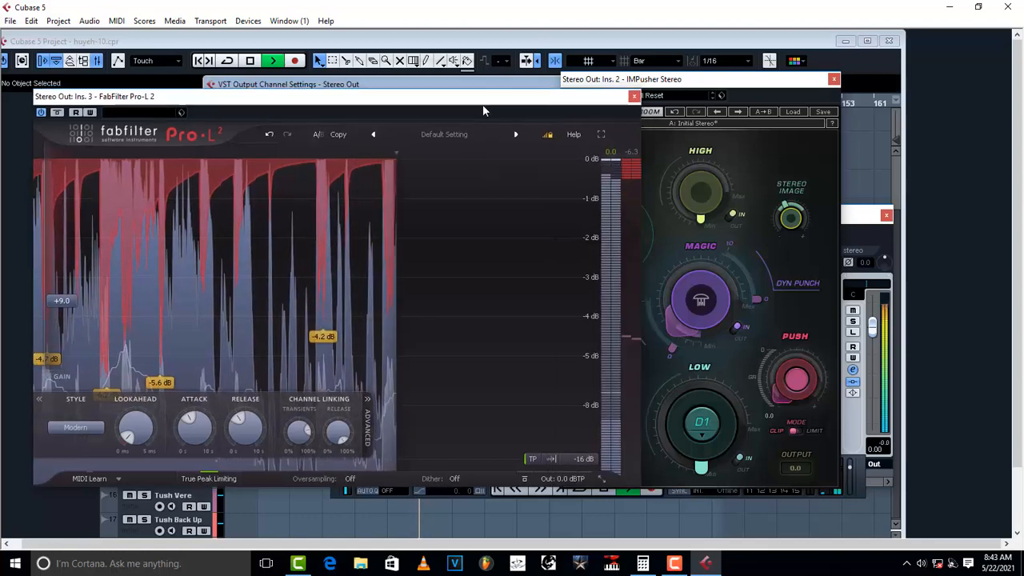
pyautogui.moveTo(513, 97); pyautogui.dragTo(392, 117)
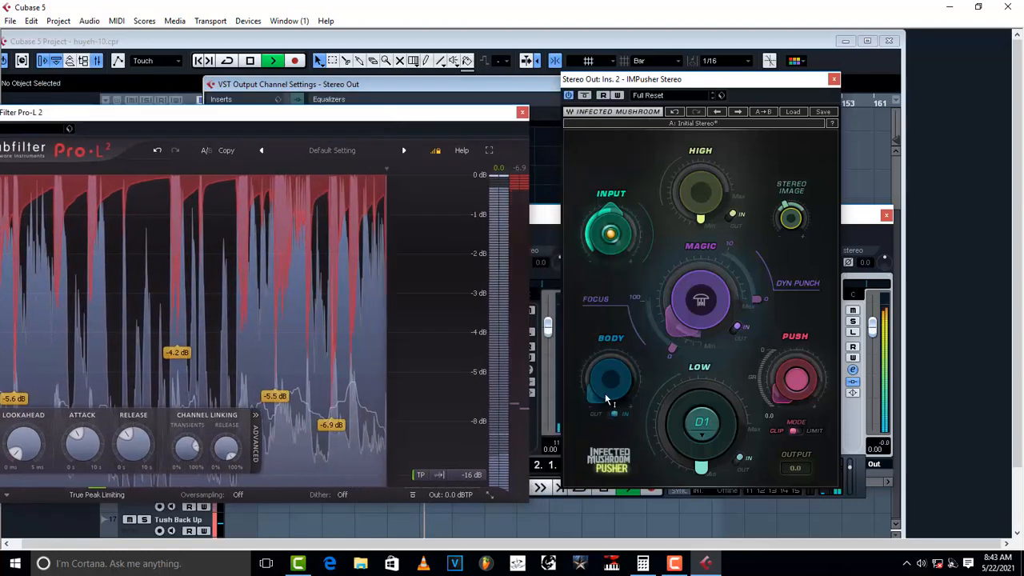
# Raise IMPusher's Body to about 1.9 and its Low to about 11.7 during playback
pyautogui.moveTo(594, 398)
pyautogui.scroll(5, 594, 398)
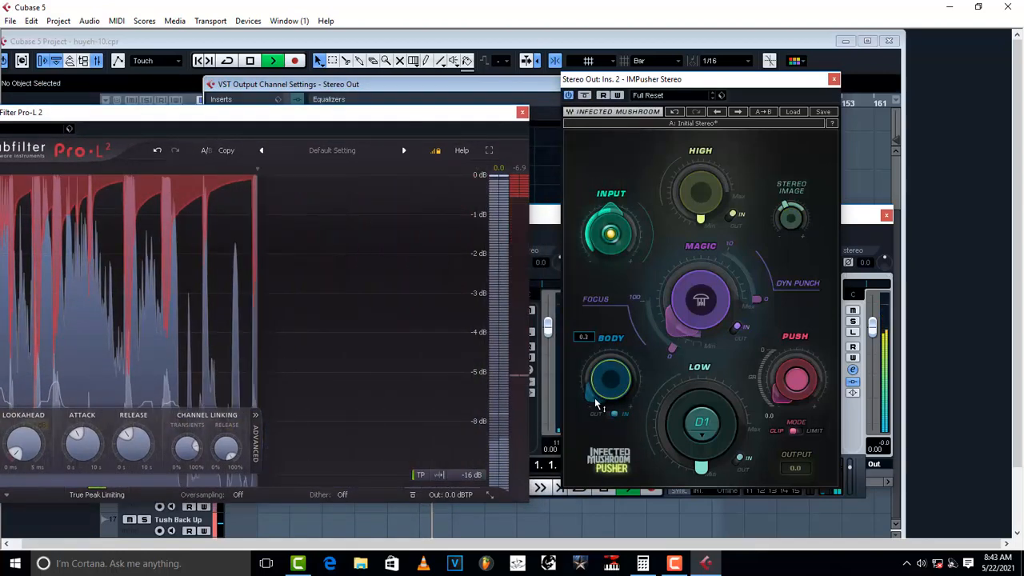
pyautogui.scroll(-2, 595, 404)
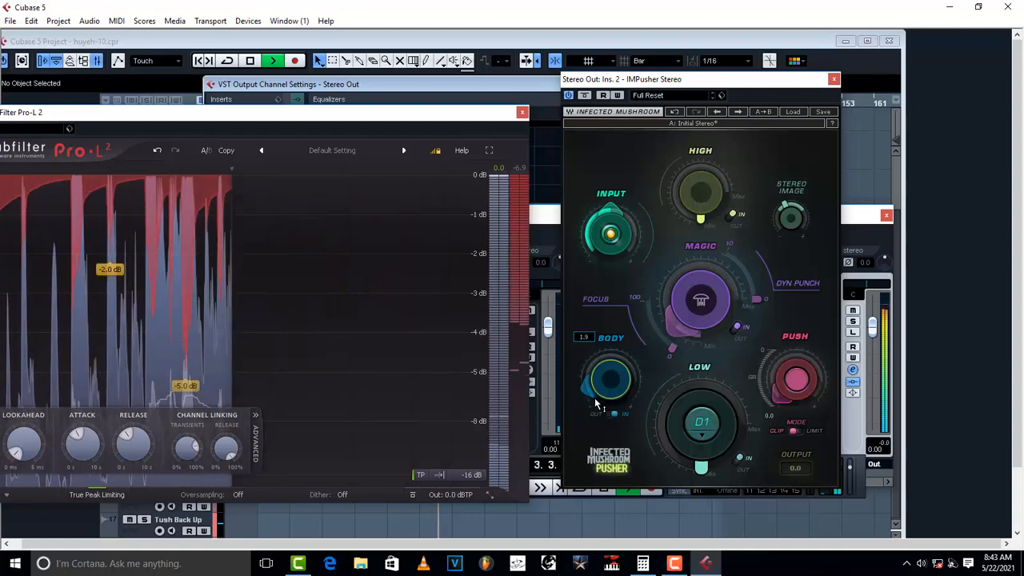
pyautogui.scroll(1, 596, 404)
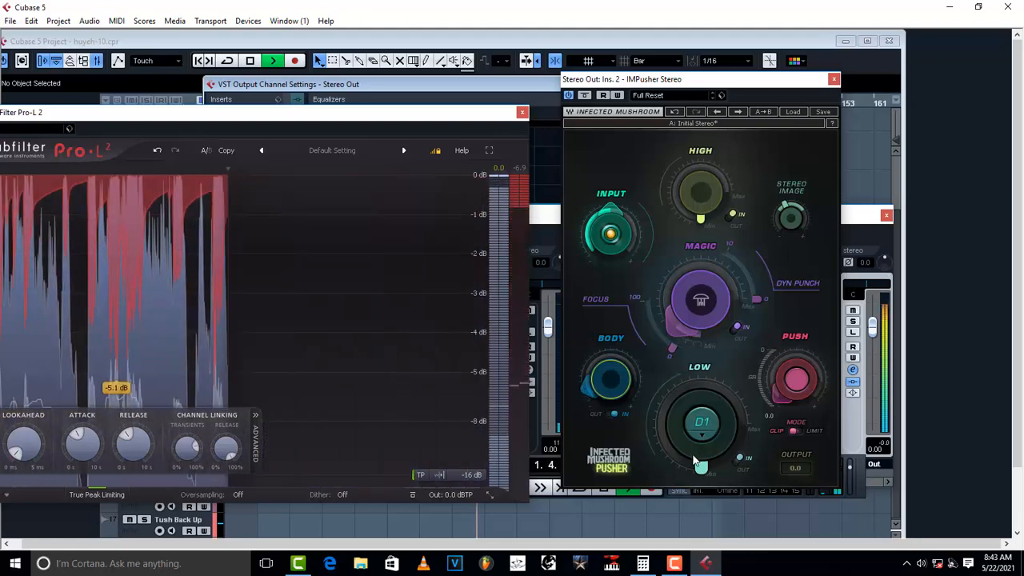
pyautogui.moveTo(692, 464); pyautogui.dragTo(682, 457)
pyautogui.scroll(10, 680, 456)
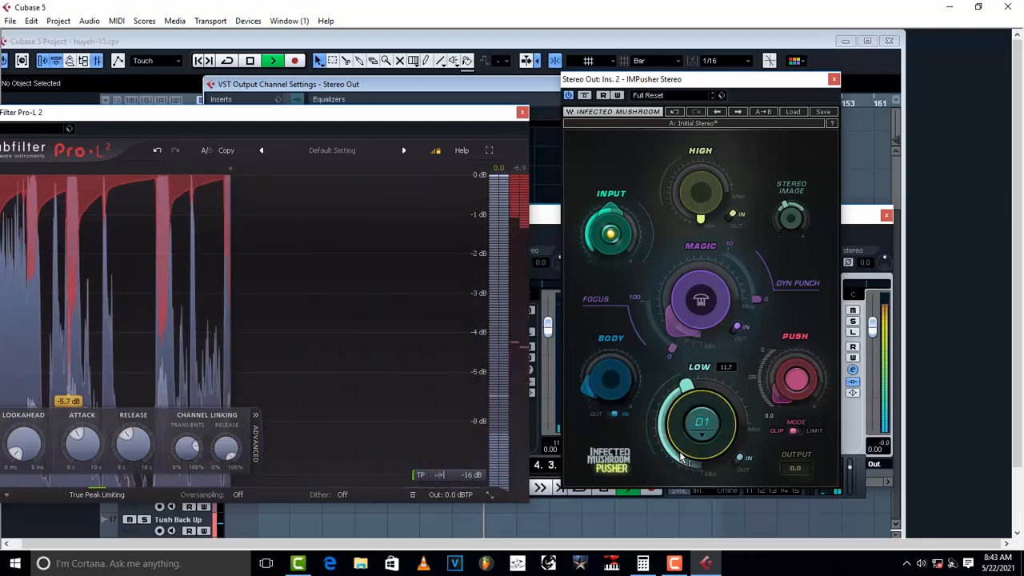
# Lower IMPusher's Low to about 3.2 during playback, stopping playback when done
pyautogui.scroll(-15, 681, 457)
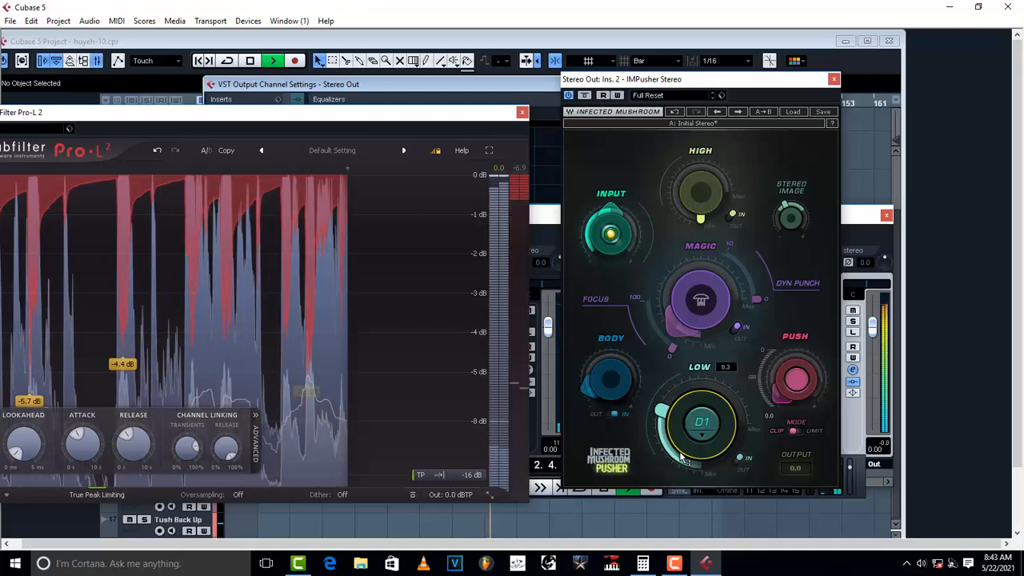
pyautogui.scroll(-1, 681, 457)
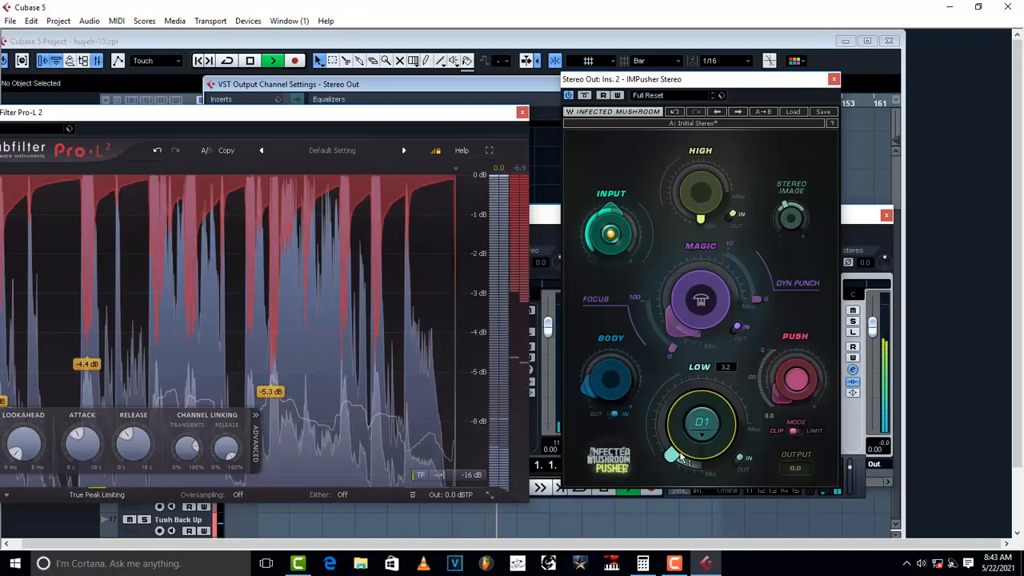
pyautogui.scroll(1, 681, 457)
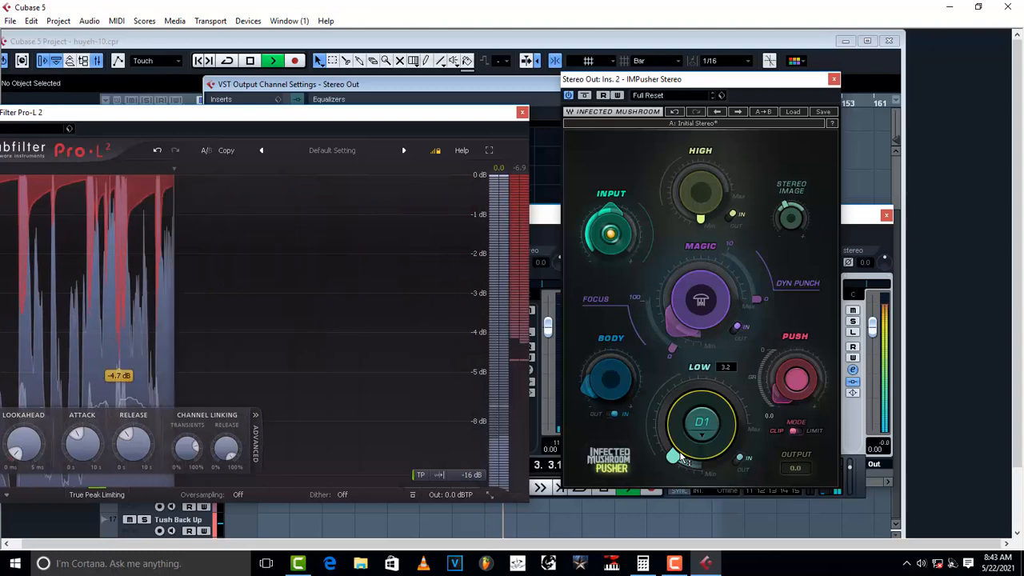
pyautogui.press('space')
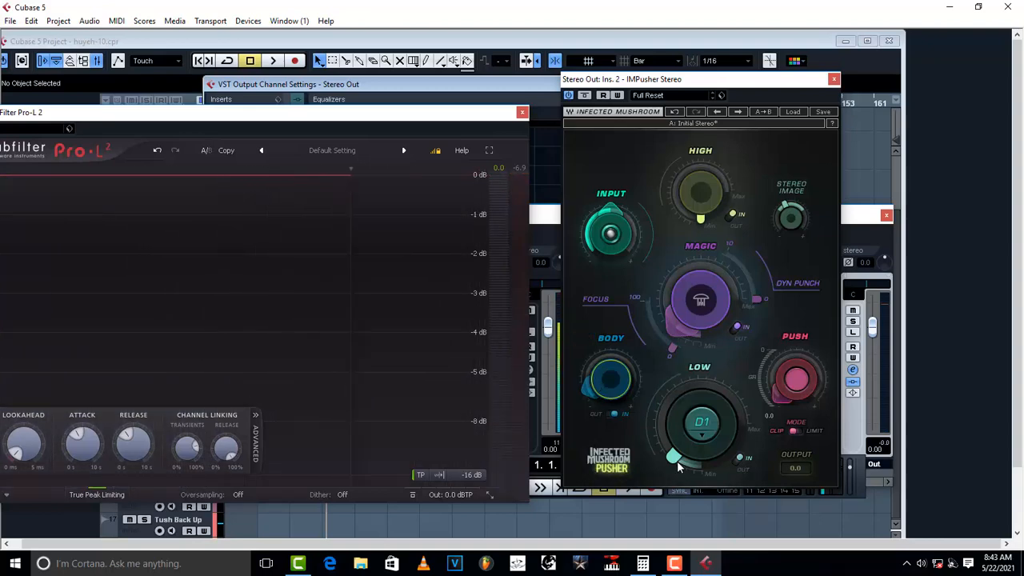
# Lower IMPusher's Low slightly below 3.3 and its Body to 1.5, playing the song from bar 26 to check
pyautogui.moveTo(677, 459)
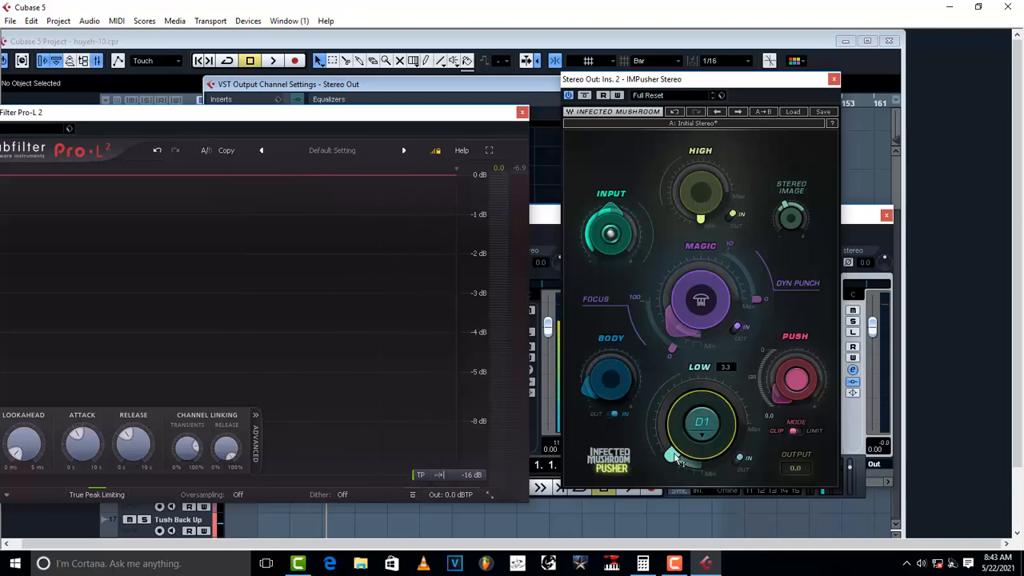
pyautogui.scroll(-2, 677, 459)
pyautogui.press('space')
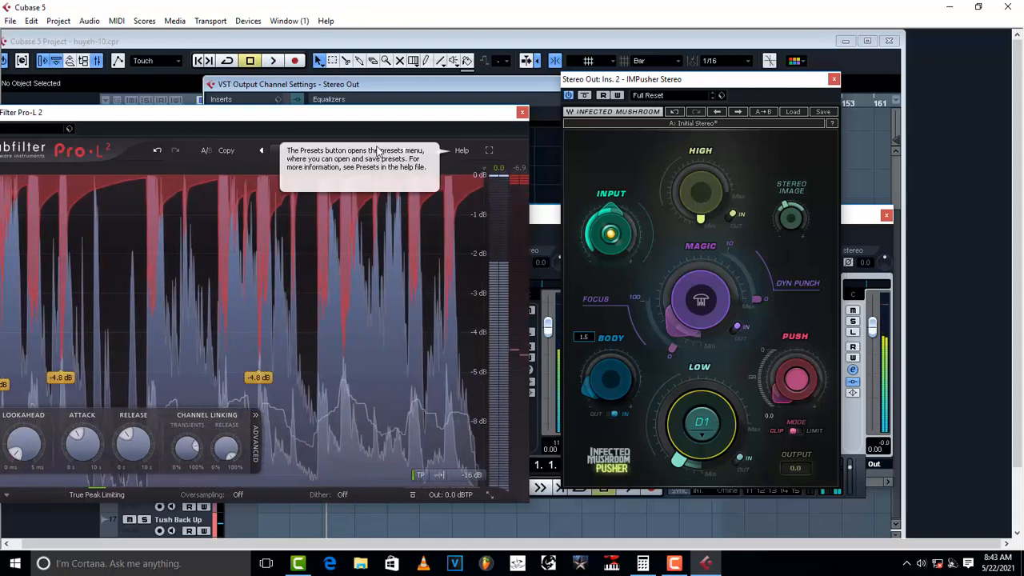
pyautogui.press('space')
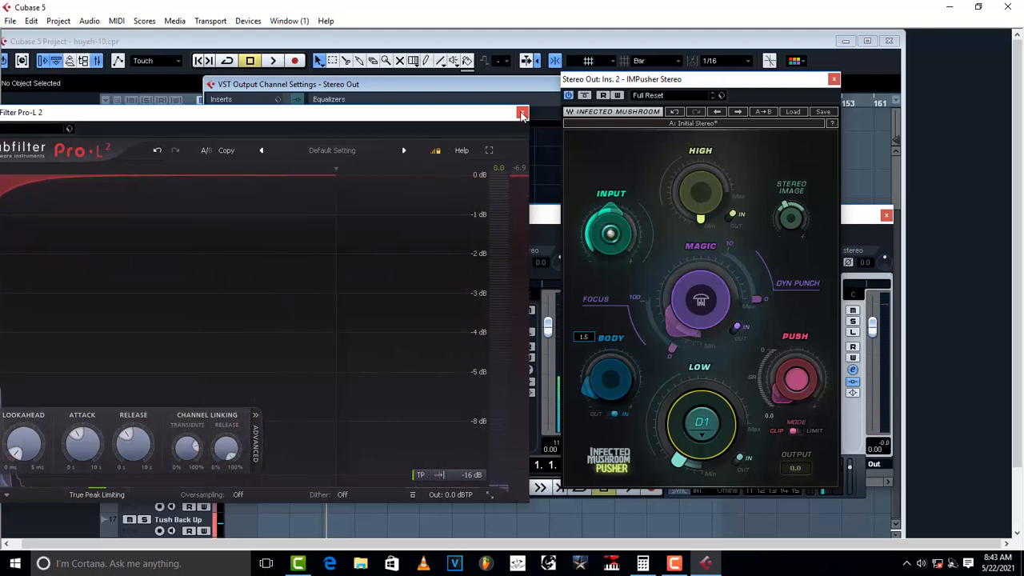
# Close the Pro-L 2 and IMPusher windows and move the Mixer over beside the Stereo Out's insert list
pyautogui.click(521, 114)
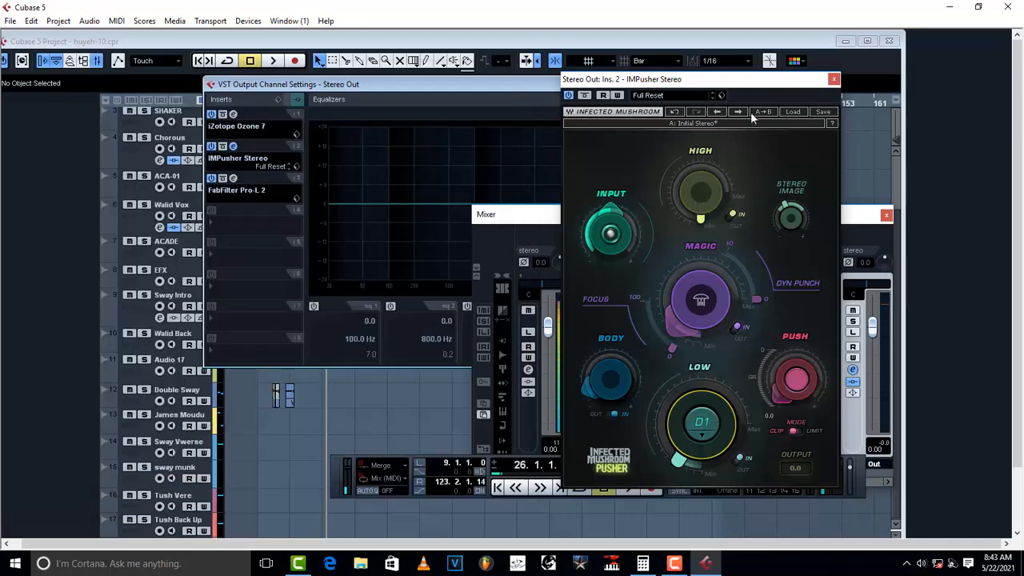
pyautogui.click(833, 80)
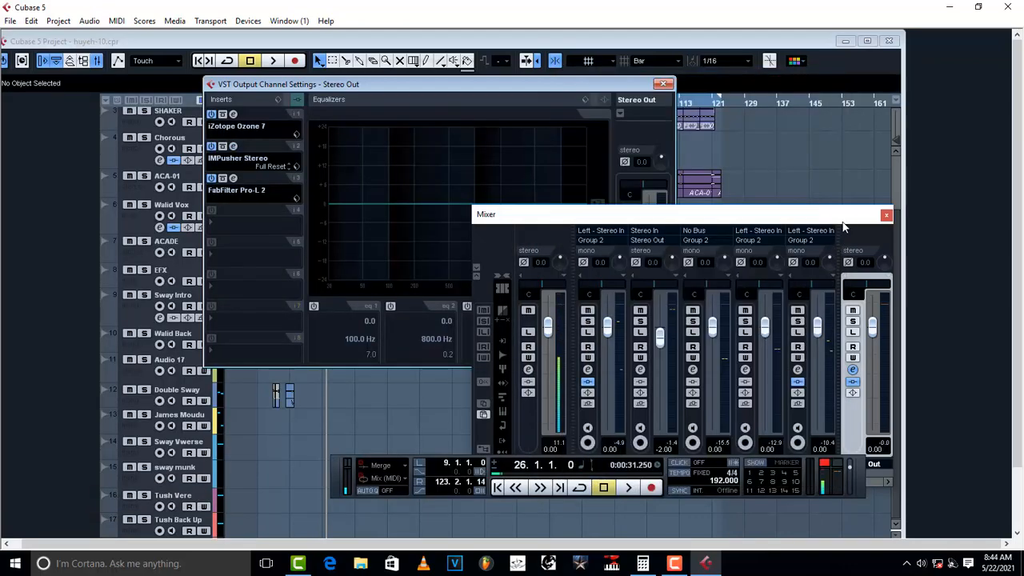
pyautogui.moveTo(843, 224); pyautogui.dragTo(672, 216)
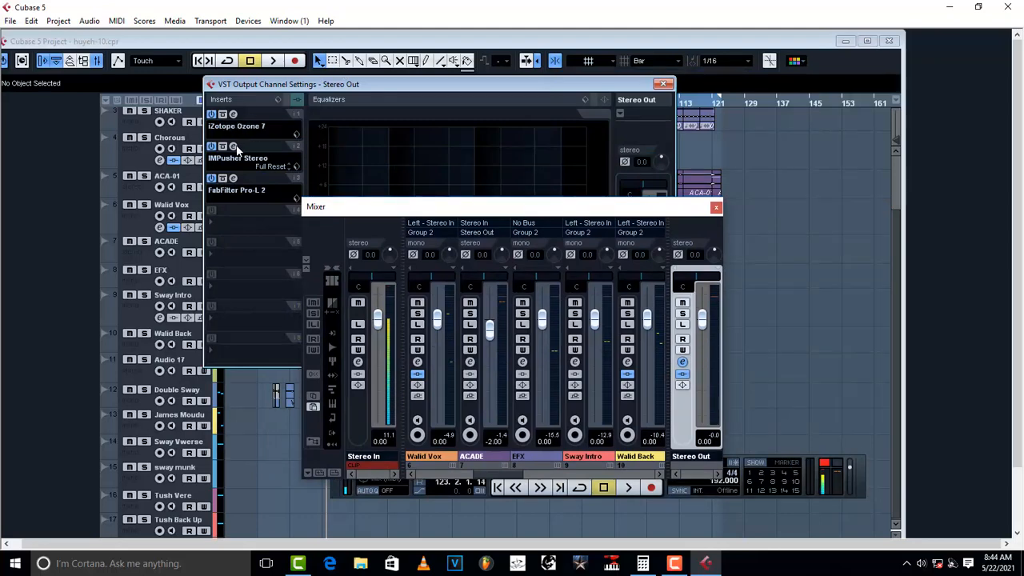
# Reopen IMPusher and Pro-L 2 on the Stereo Out and raise Pro-L 2's Attack to about 291.6 ms
pyautogui.click(234, 147)
pyautogui.click(233, 178)
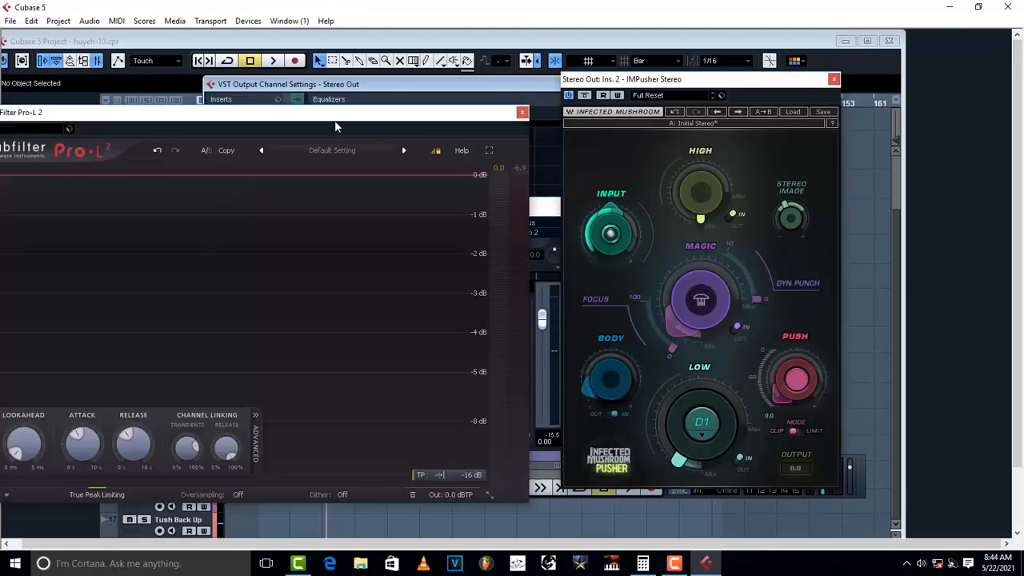
pyautogui.moveTo(335, 122); pyautogui.dragTo(467, 97)
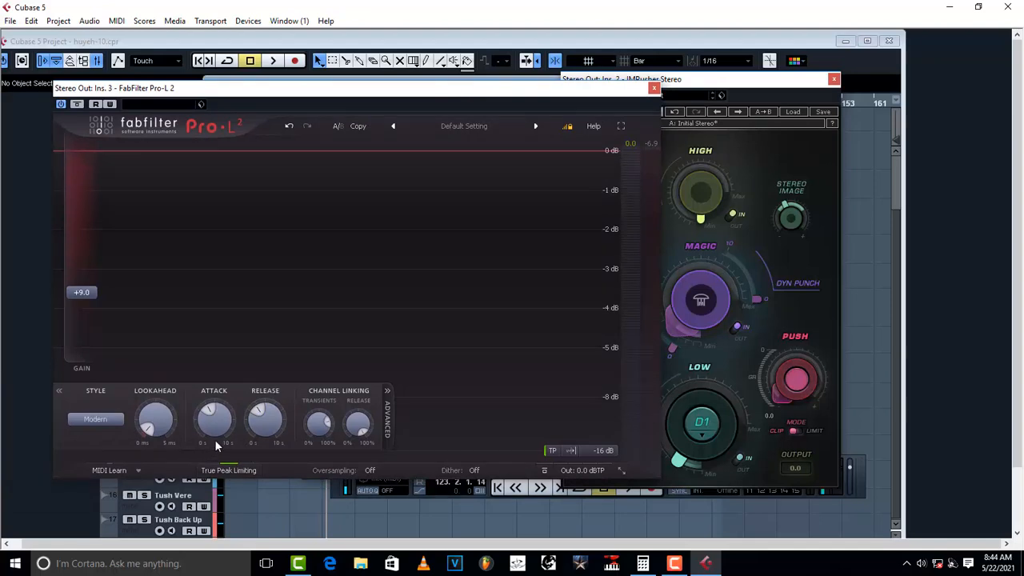
pyautogui.moveTo(213, 413)
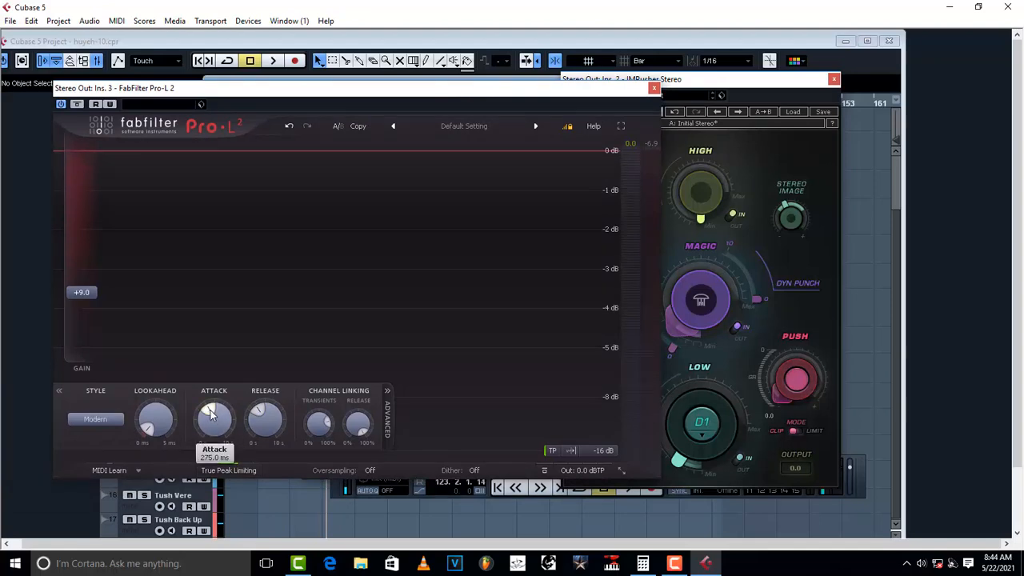
pyautogui.scroll(1, 210, 413)
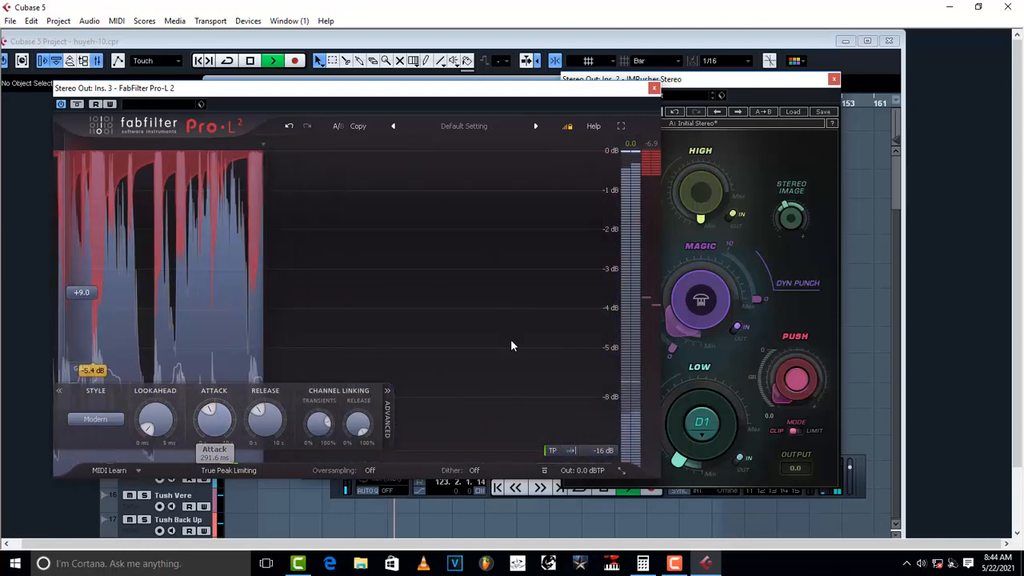
# Close the Pro-L 2 window and shift IMPusher's window aside during playback, stopping playback when done
pyautogui.click(655, 87)
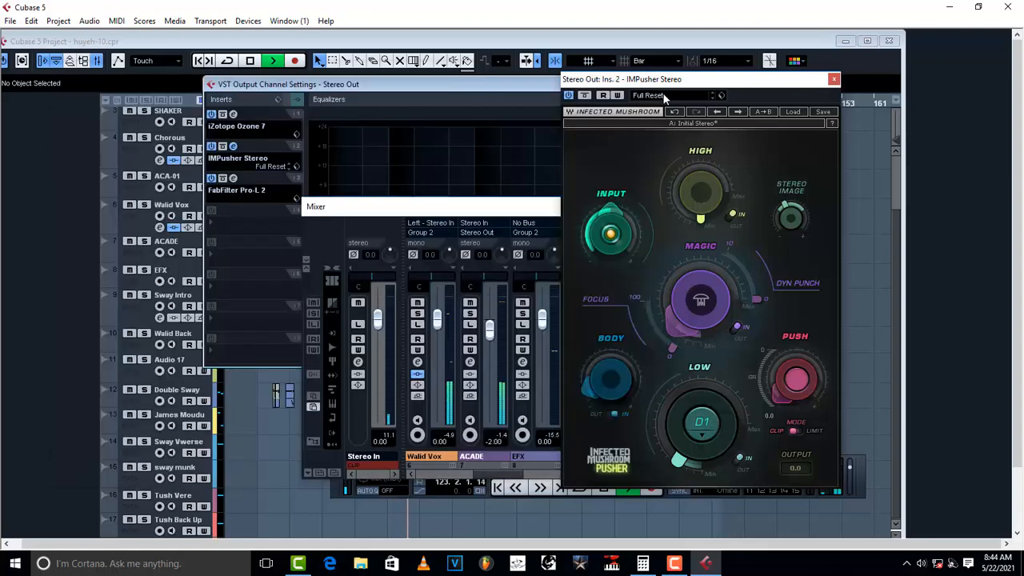
pyautogui.moveTo(701, 84); pyautogui.dragTo(595, 81)
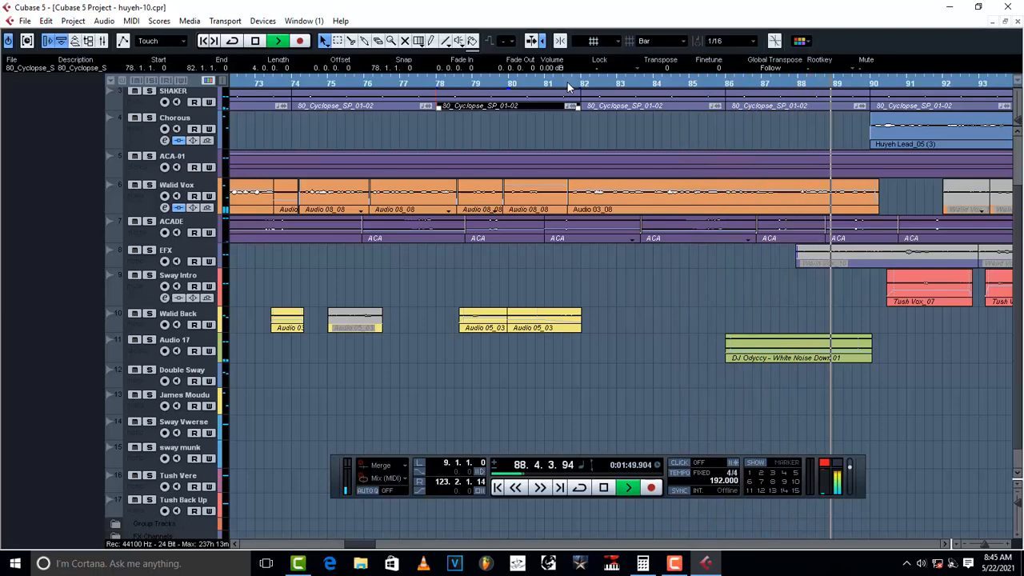
pyautogui.press('space')
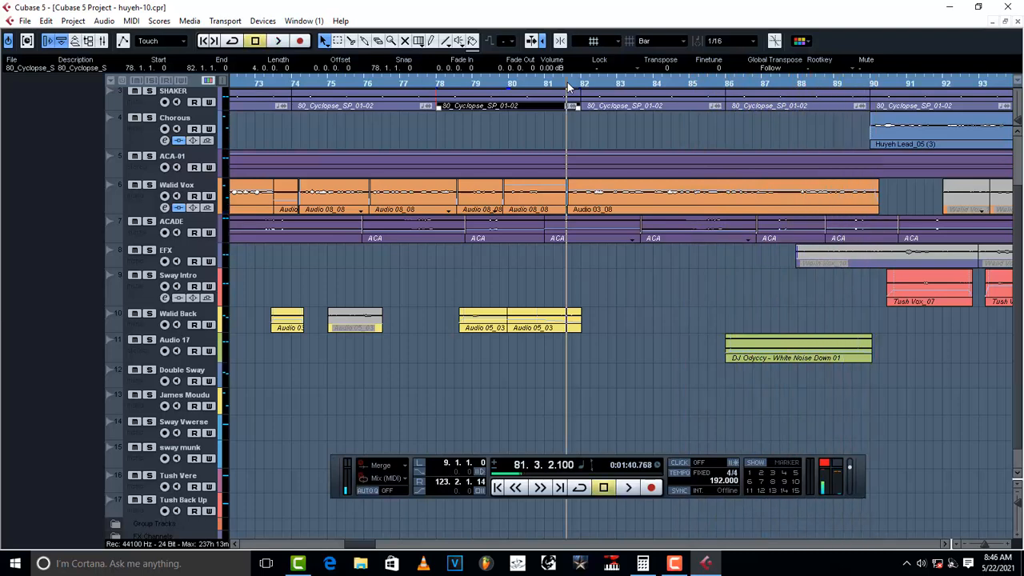
# Clear the event selection and play the whole arrangement from bar 81 to about bar 104 before stopping
pyautogui.press('g')
pyautogui.press('g')
pyautogui.press('g')
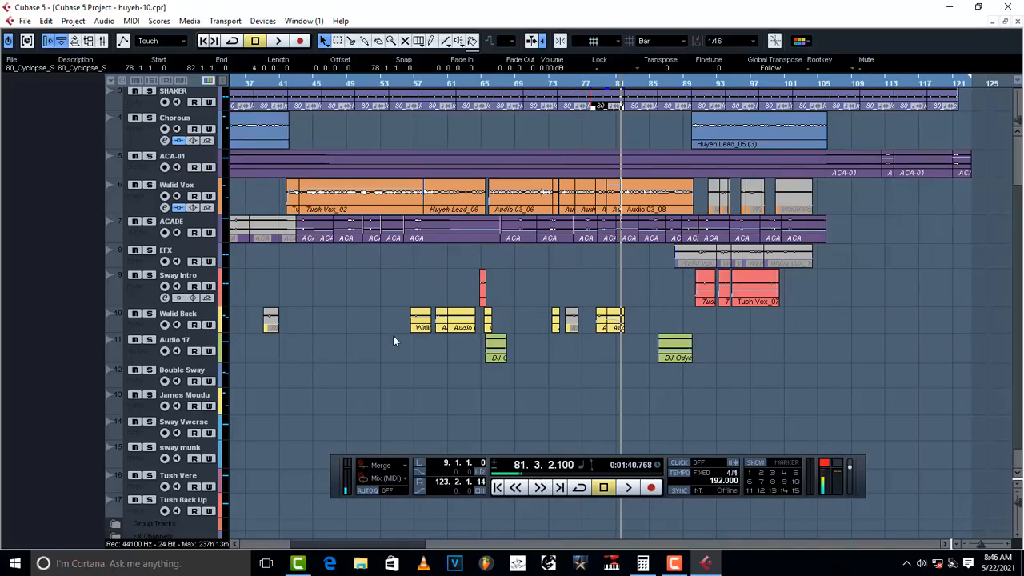
pyautogui.click(360, 373)
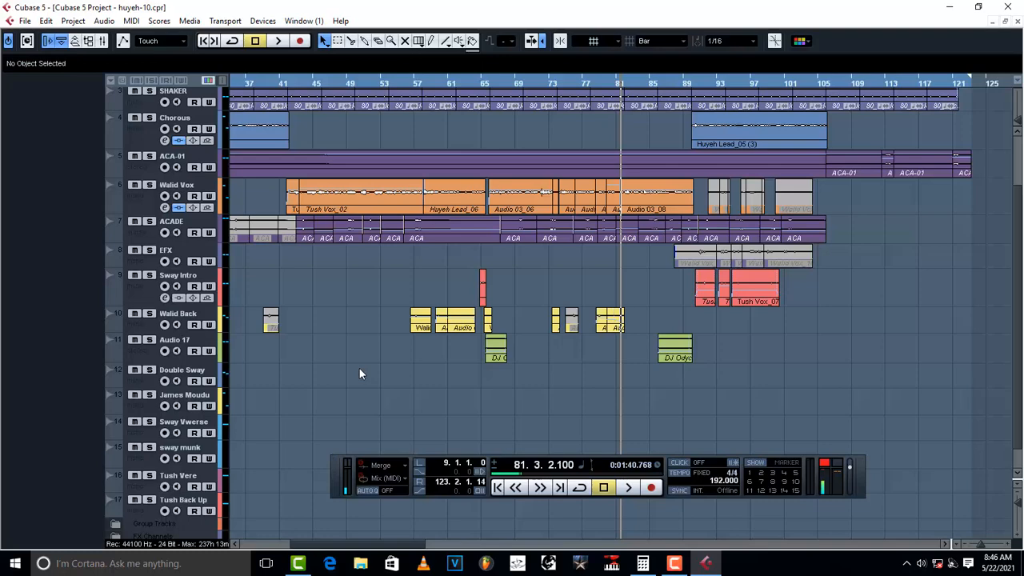
pyautogui.press('g')
pyautogui.press('g')
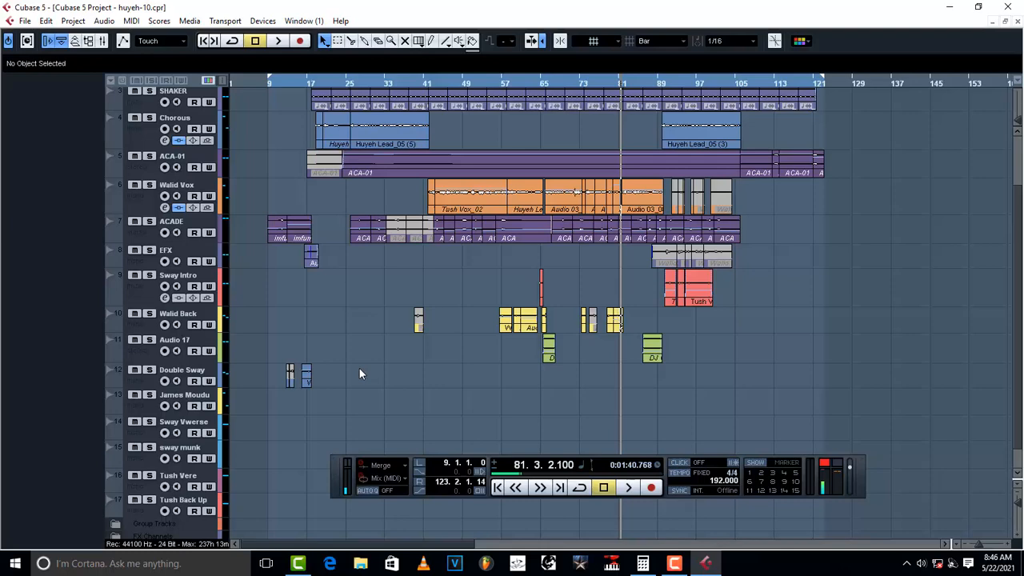
pyautogui.press('space')
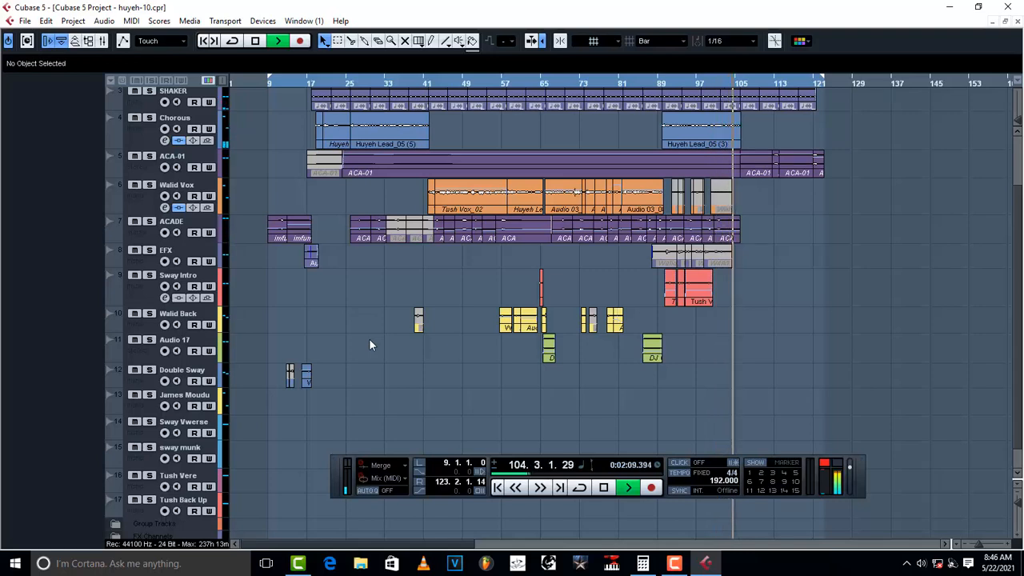
pyautogui.press('space')
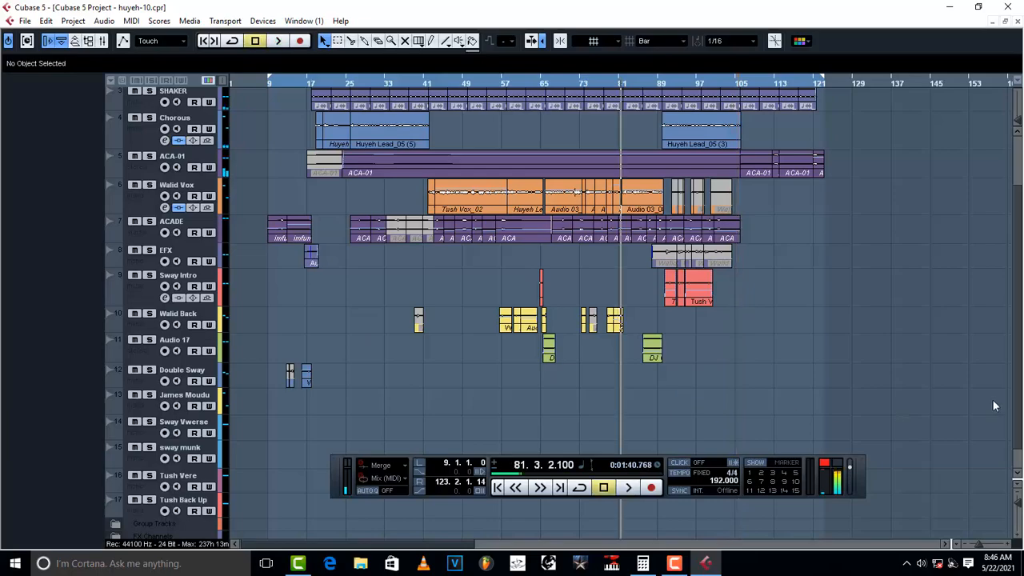